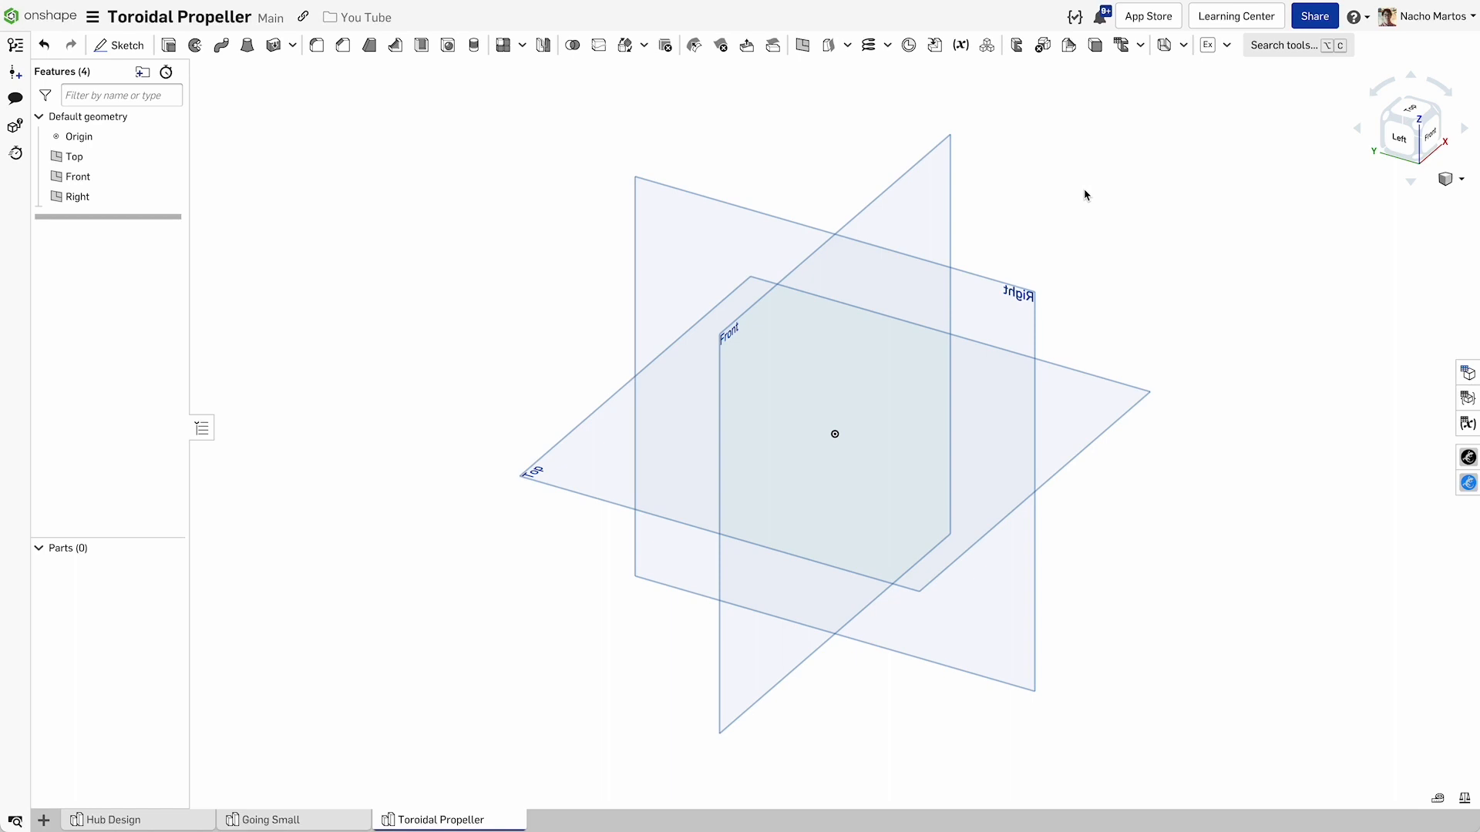
Select the Top plane and view it straight on from above.
{"action": "left_click", "coordinate": [1084, 395]}
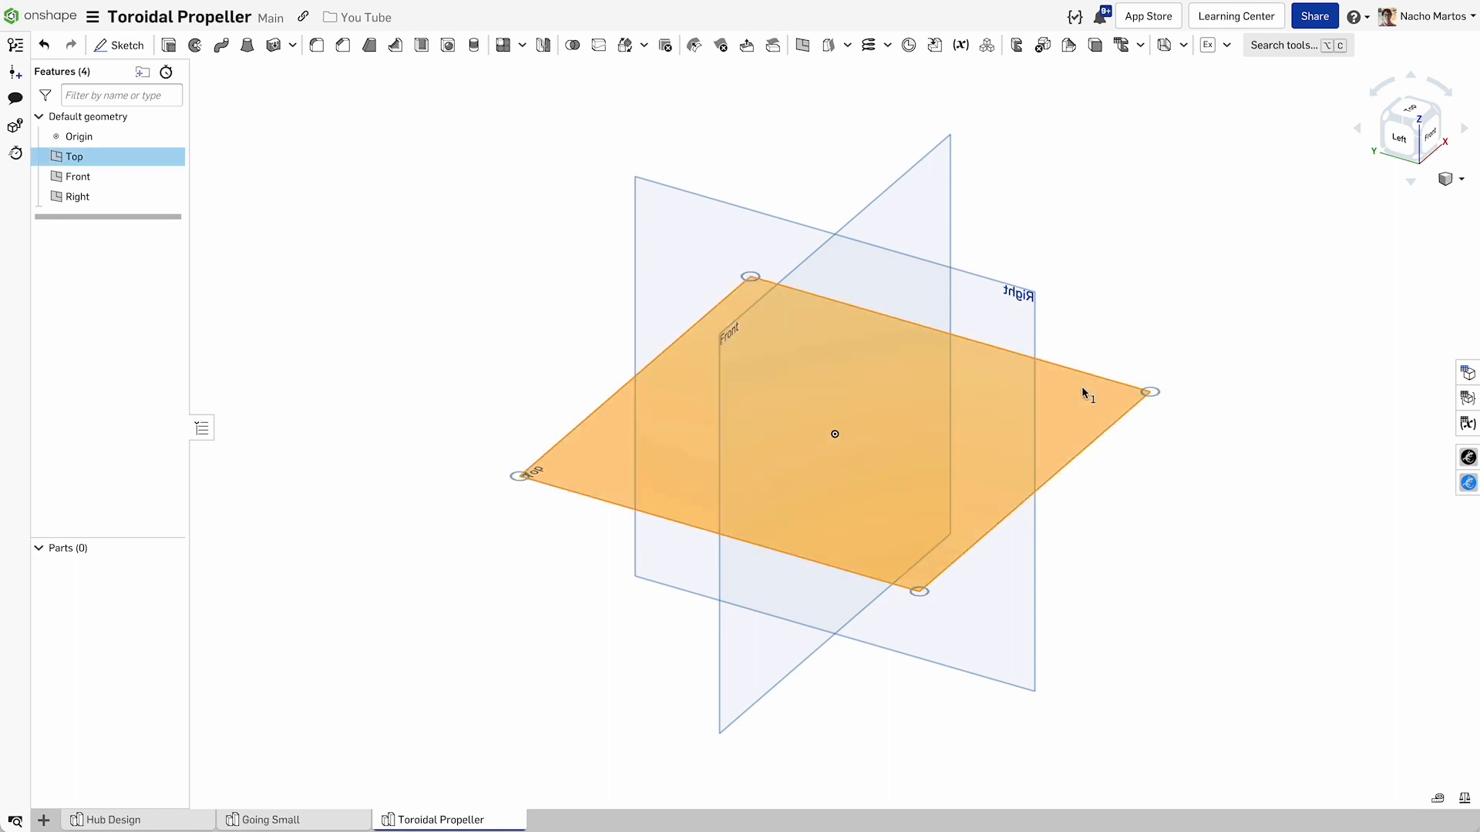
{"action": "key", "text": "n"}
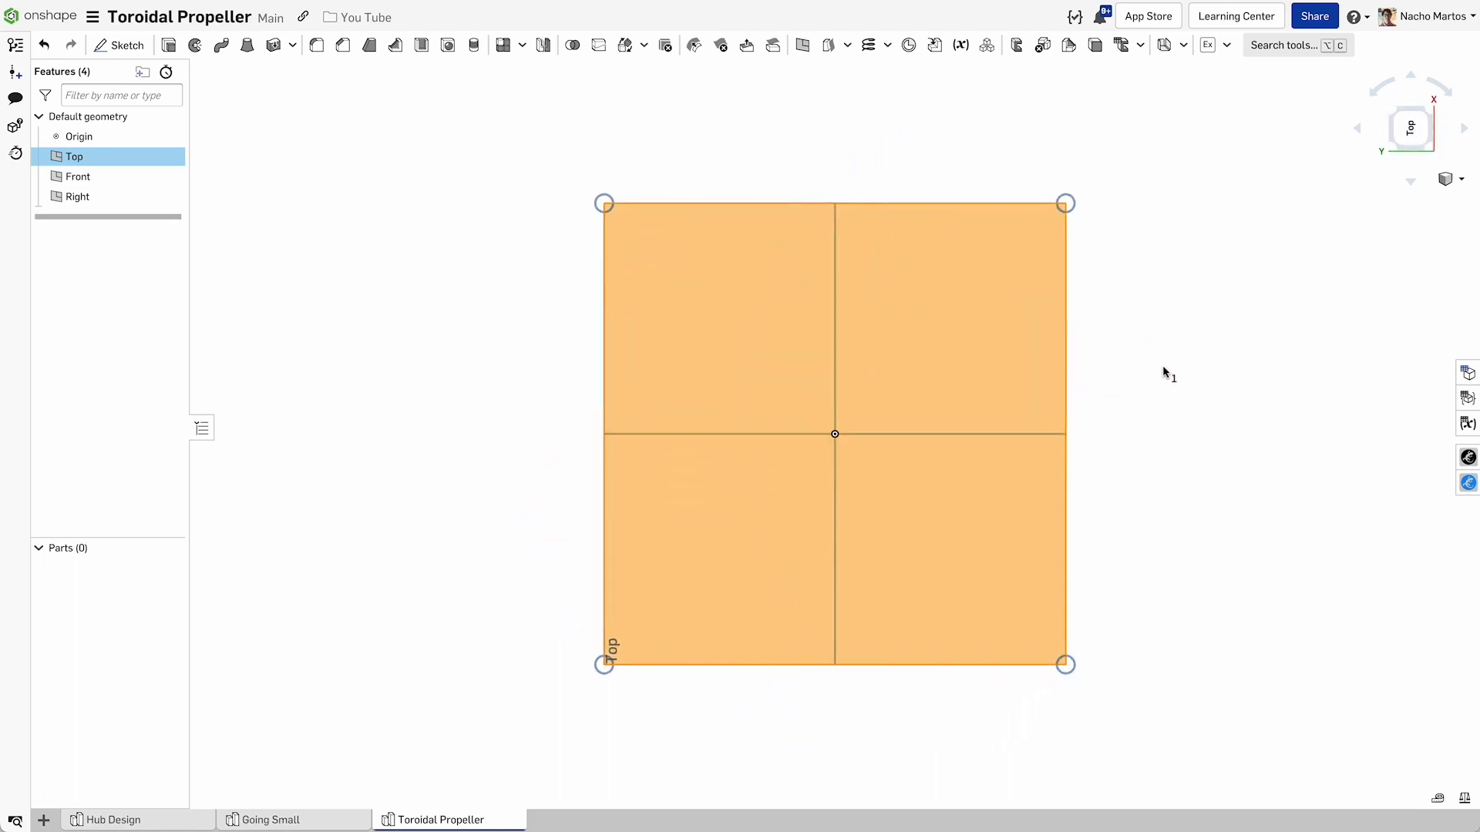
{"action": "left_click", "coordinate": [1411, 128]}
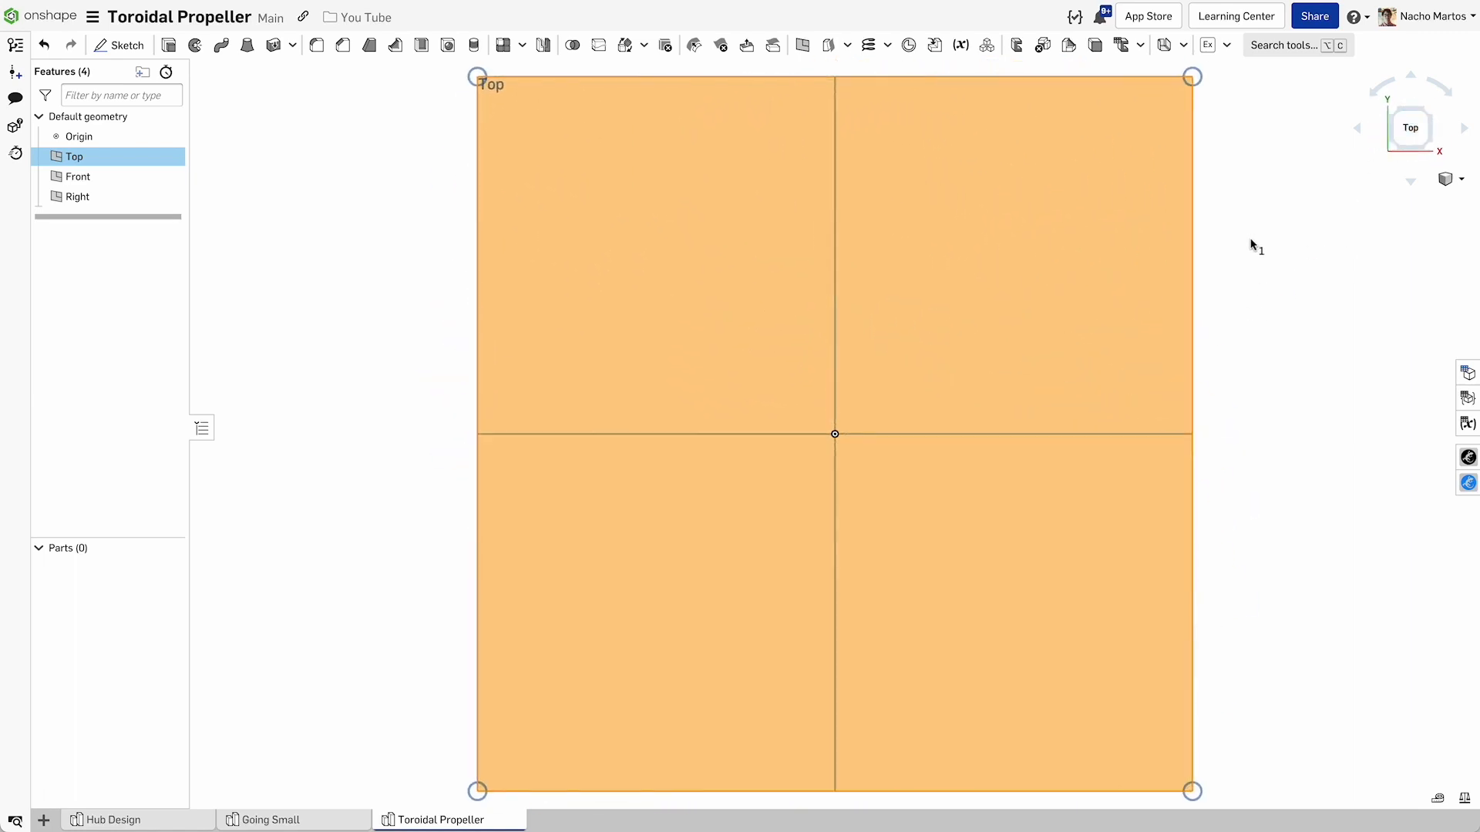
Sketch a centre-point circle at the origin in the new Top-plane sketch.
{"action": "key", "text": "shift+s"}
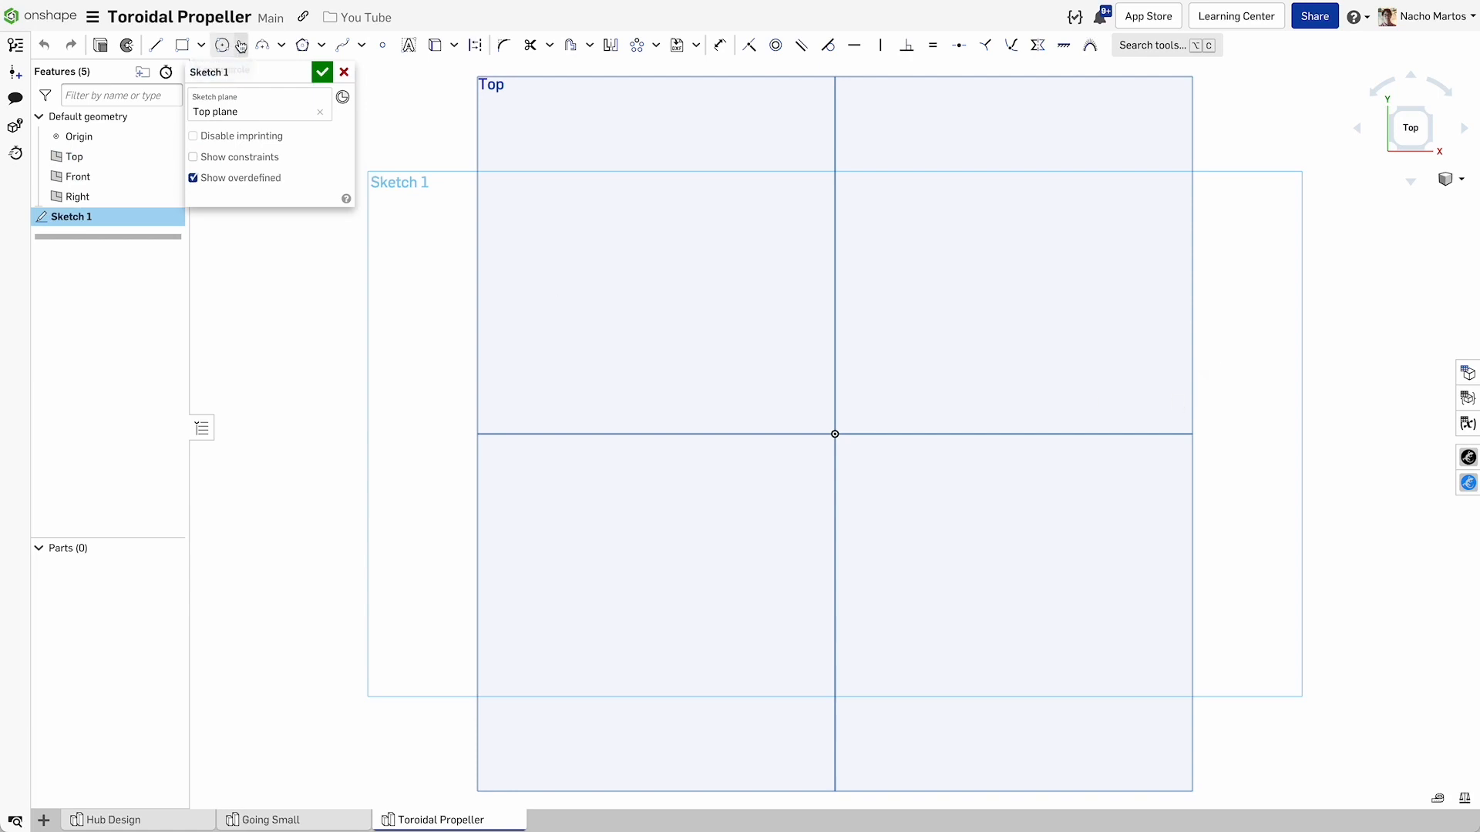
{"action": "left_click", "coordinate": [239, 45]}
{"action": "left_click", "coordinate": [268, 71]}
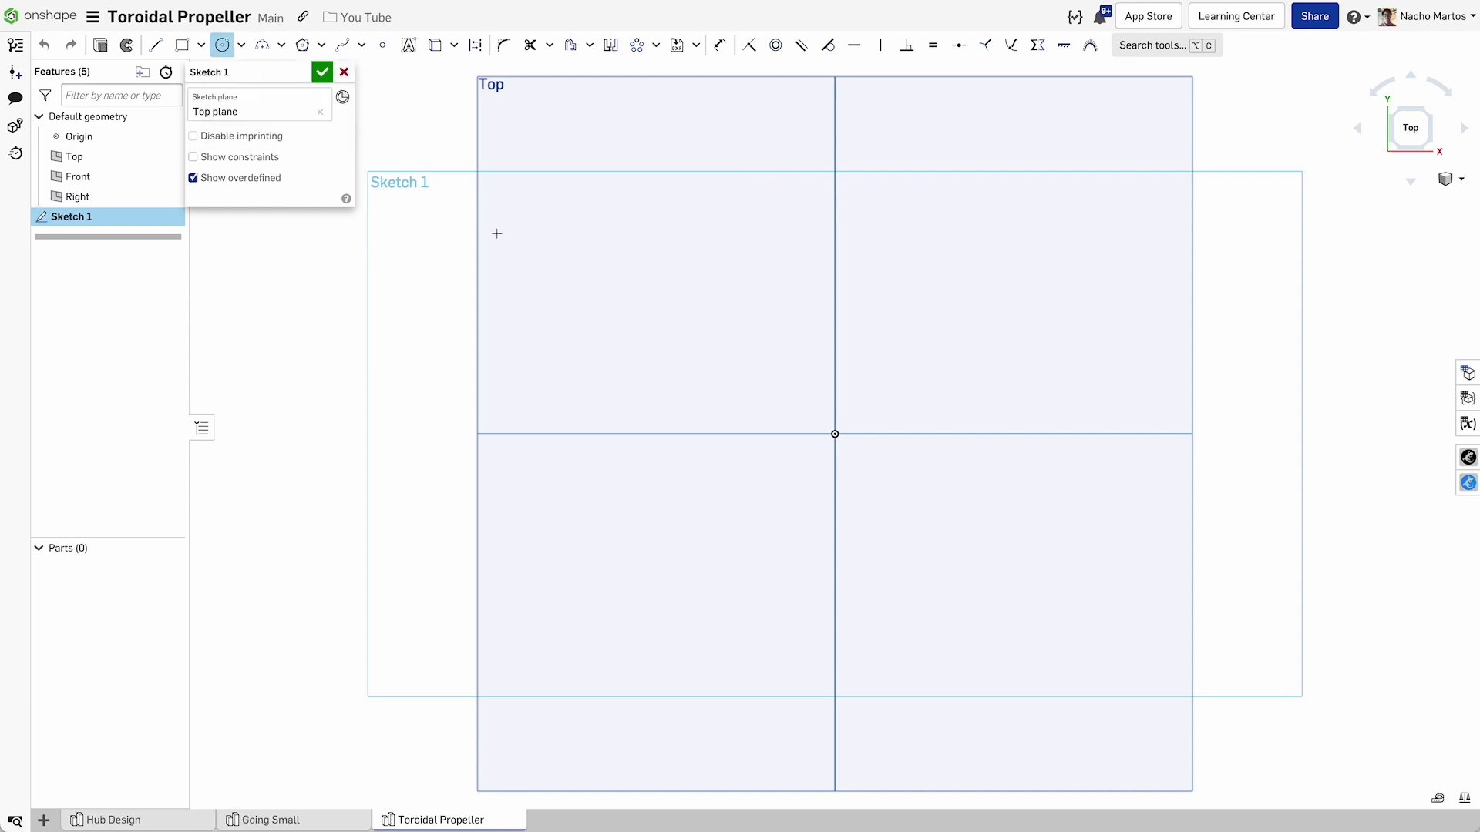
{"action": "left_click", "coordinate": [835, 433]}
{"action": "left_click", "coordinate": [888, 386]}
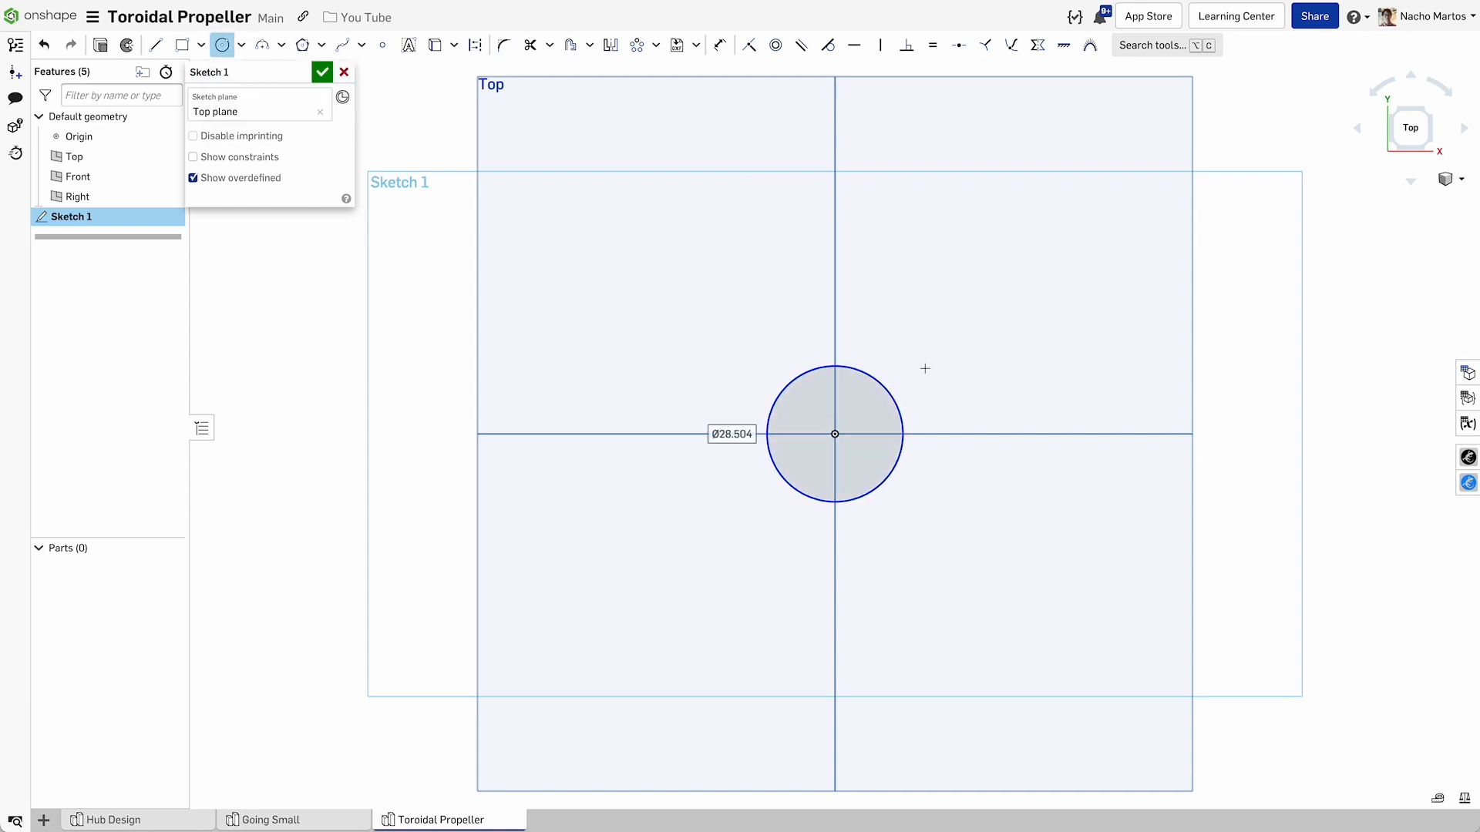
{"action": "key", "text": "shift+3"}
{"action": "key", "text": "shift+7"}
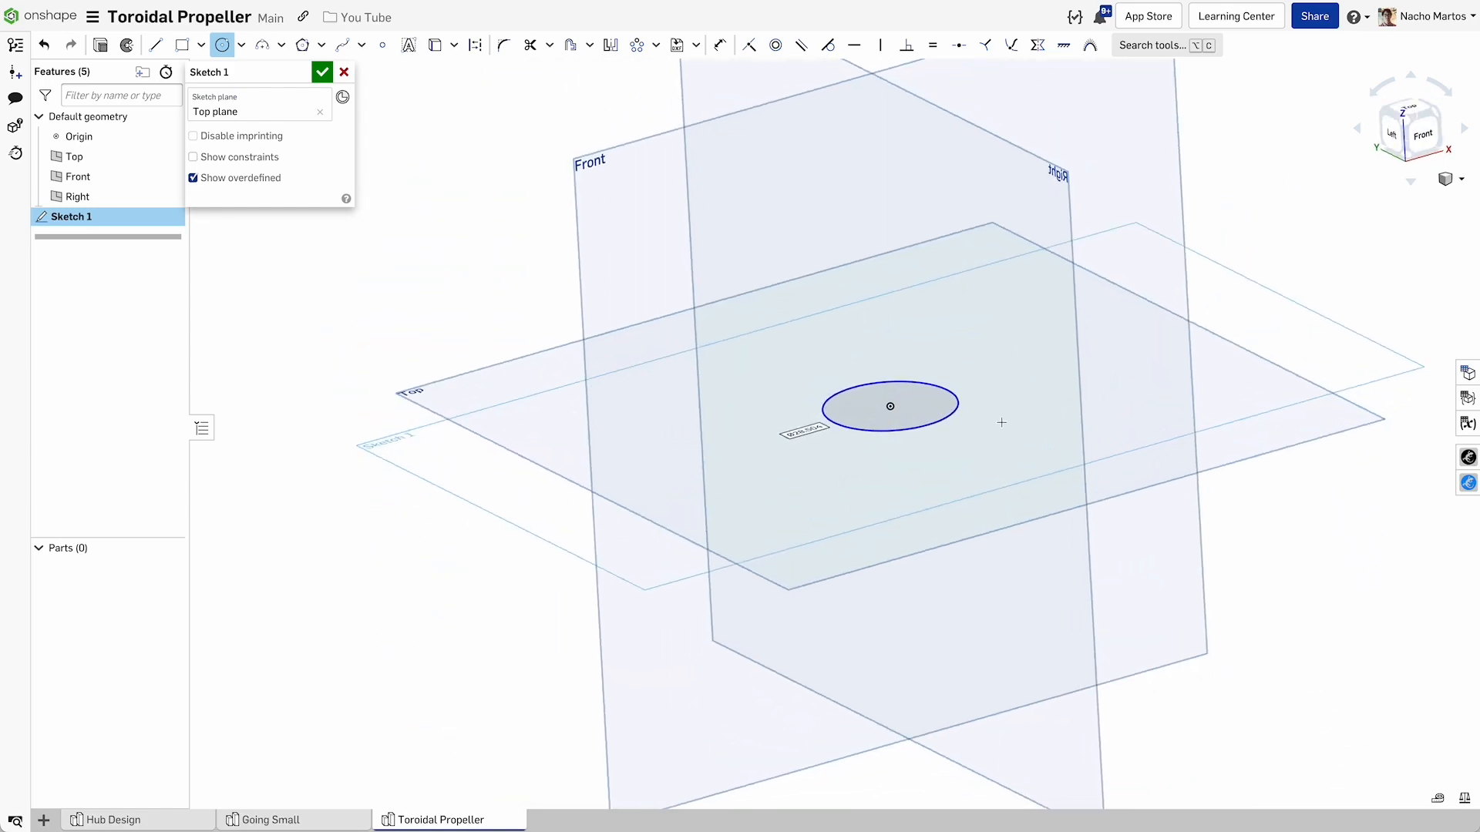
{"action": "key", "text": "shift+5"}
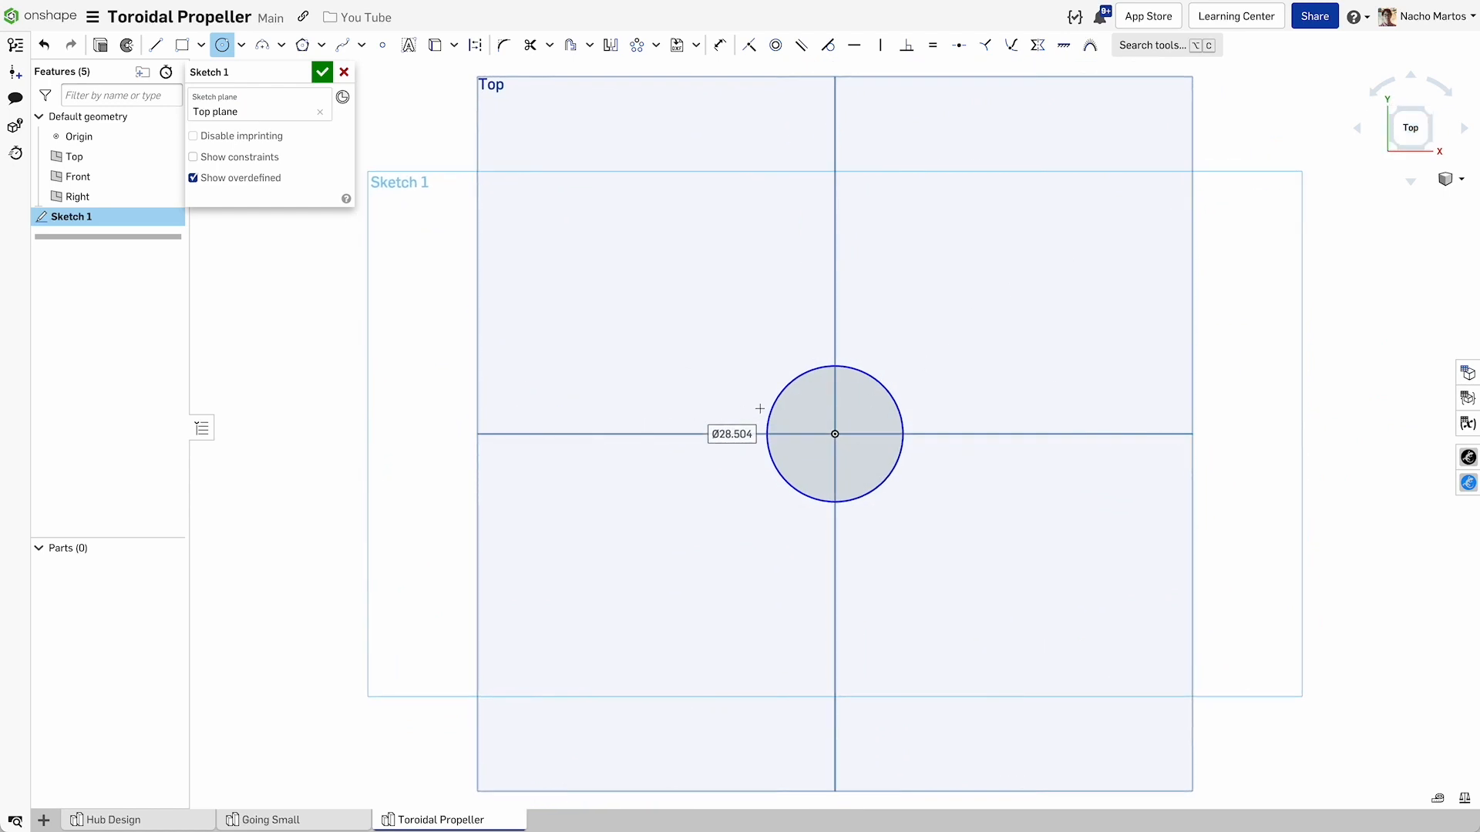
{"action": "key", "text": "Return"}
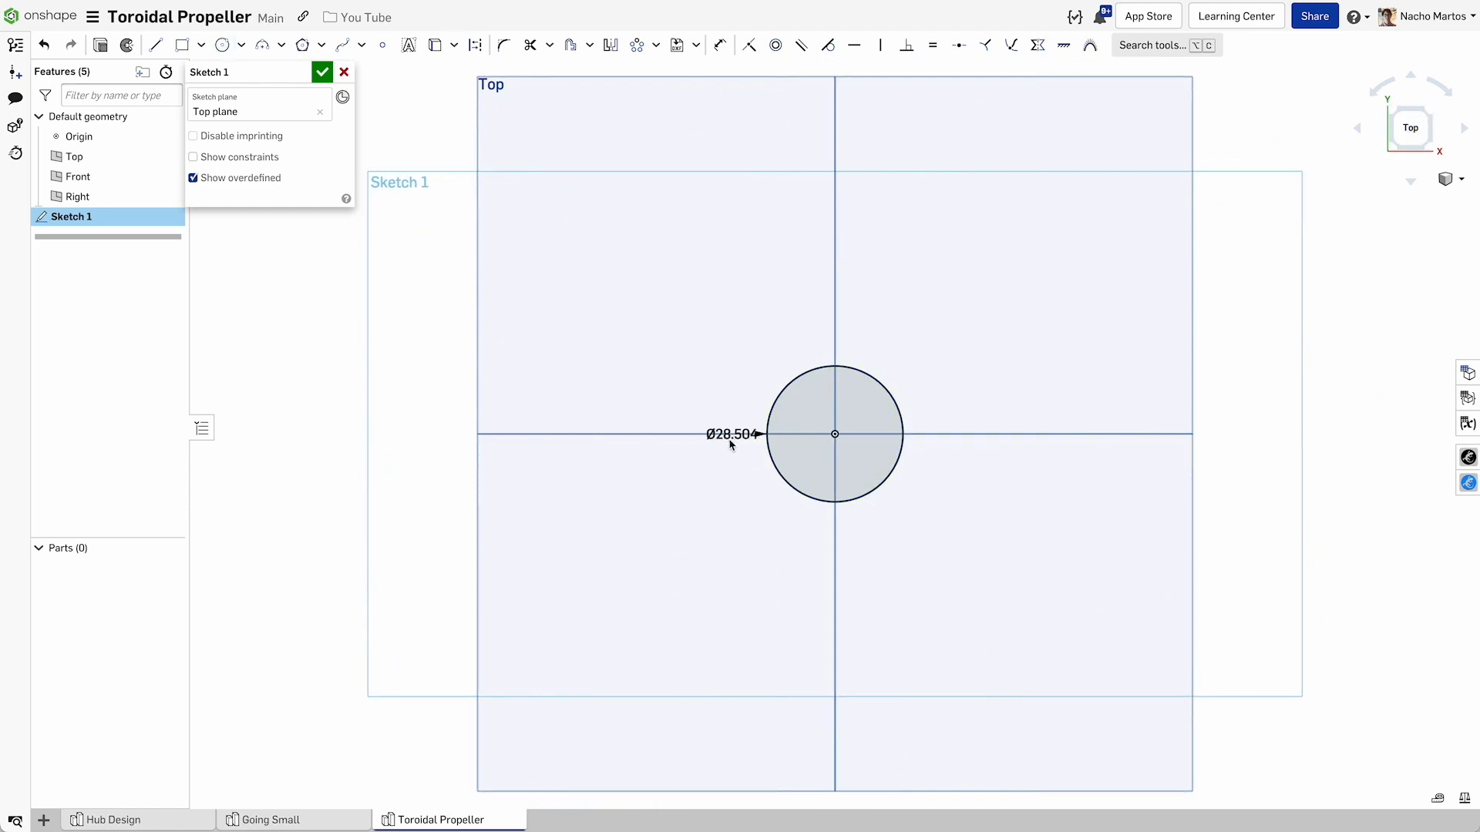
Drive the circle's diameter with a new HubCircunference variable of 3.5 mm.
{"action": "double_click", "coordinate": [730, 435]}
{"action": "type", "text": "#"}
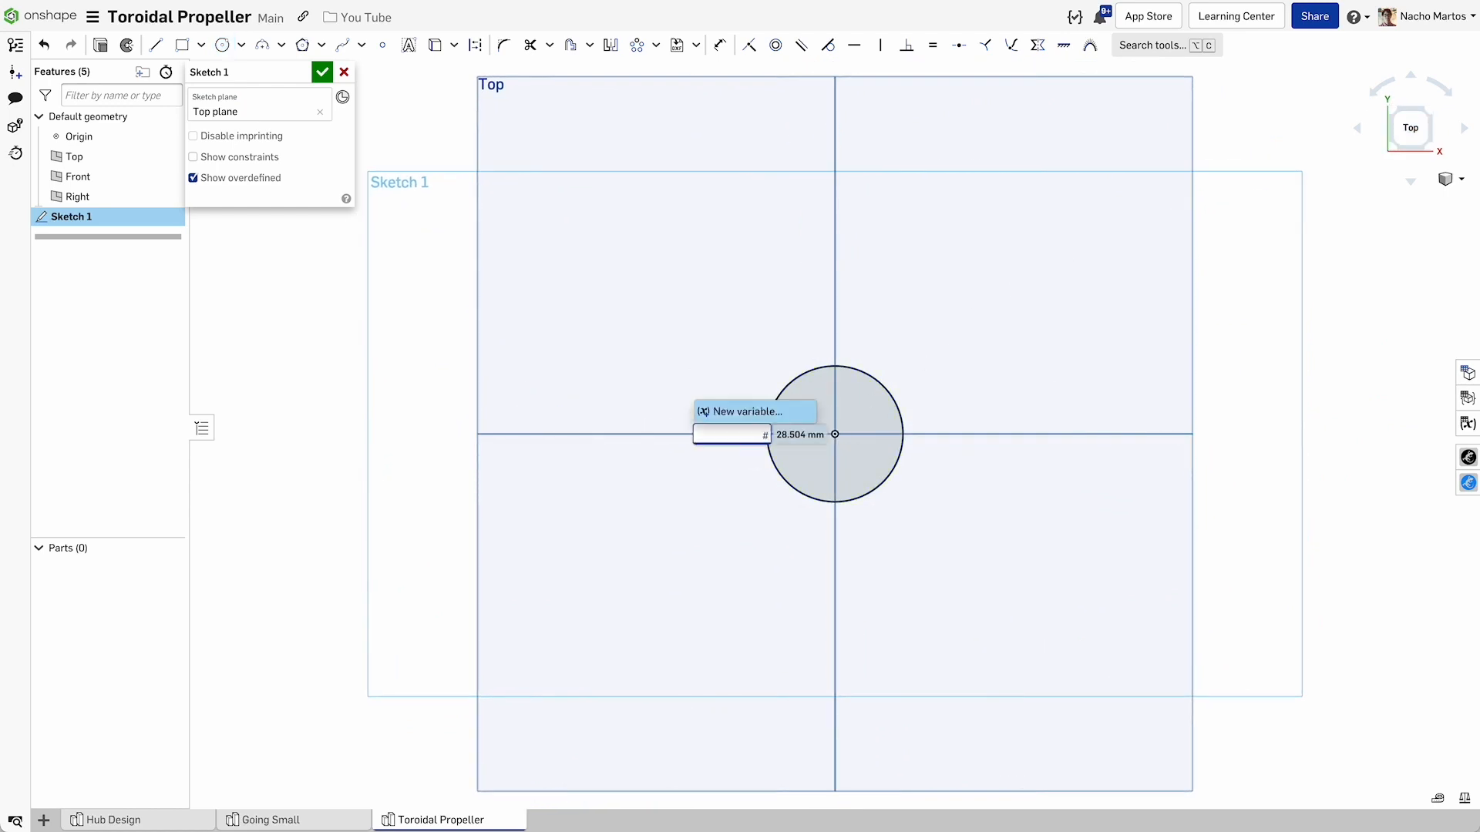
{"action": "left_click", "coordinate": [746, 411]}
{"action": "type", "text": "Hub"}
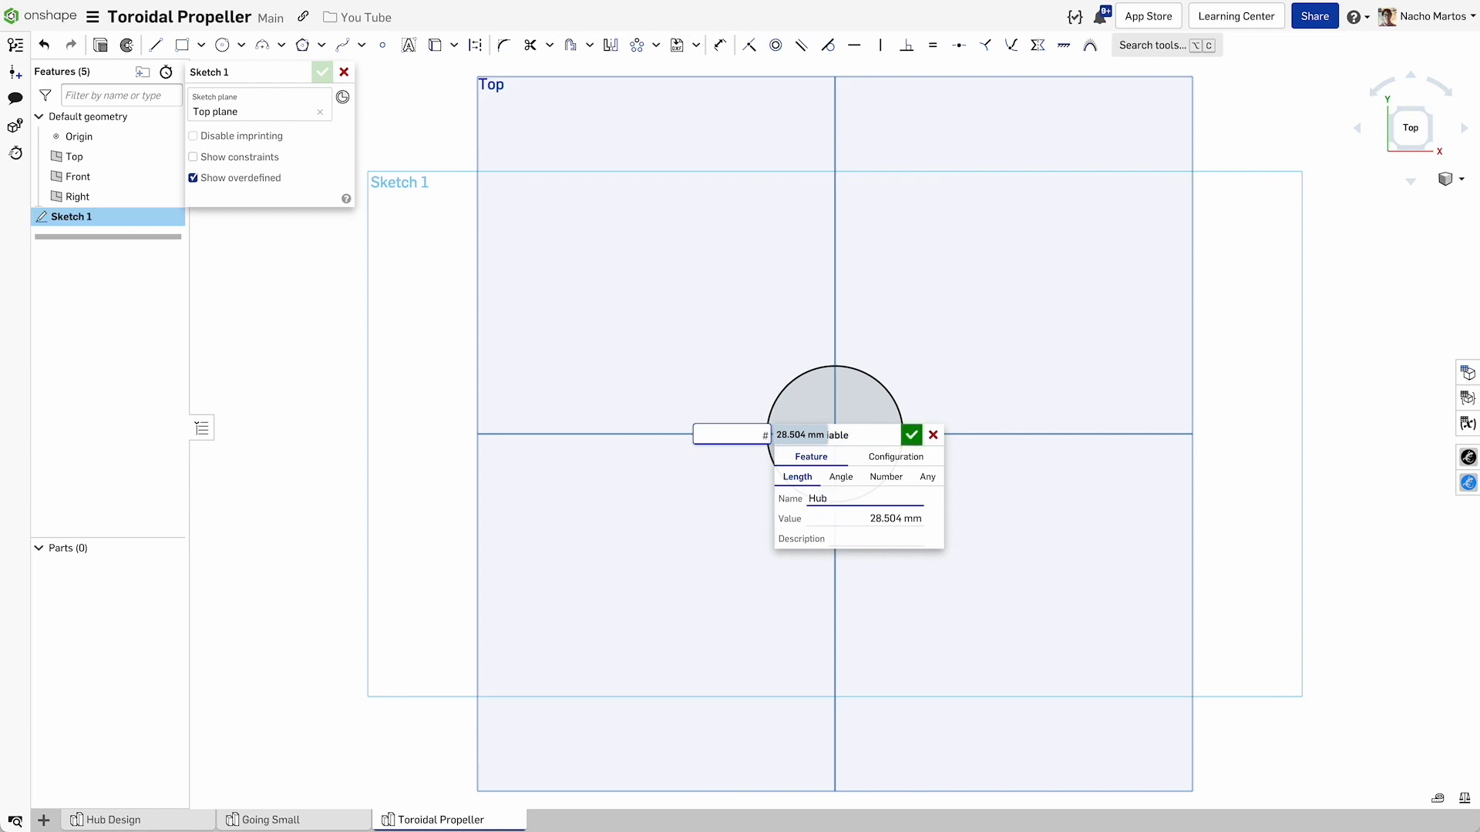
{"action": "type", "text": "Circunference"}
{"action": "key", "text": "Tab"}
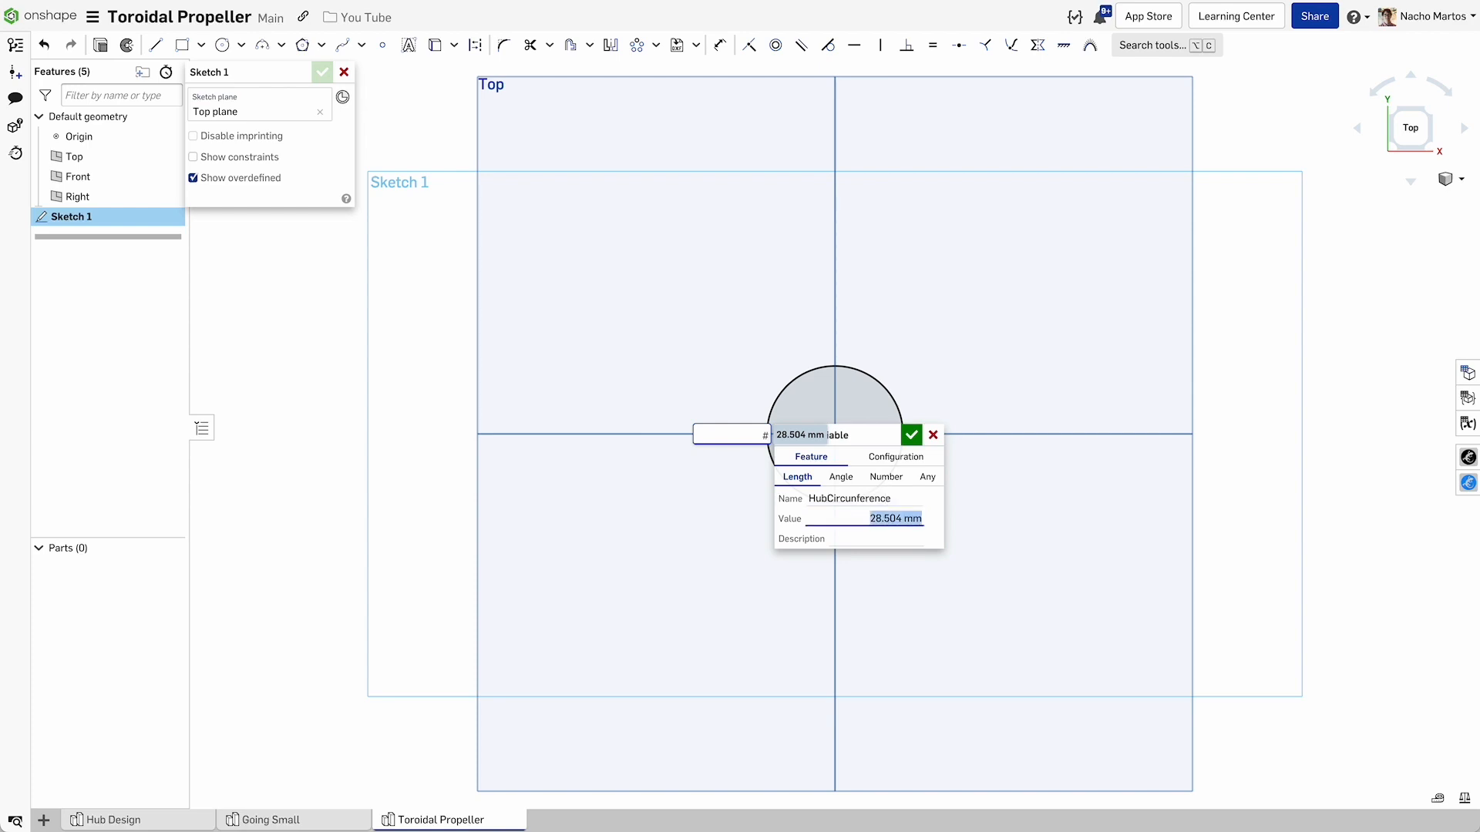
{"action": "type", "text": "3.5"}
{"action": "key", "text": "Return"}
{"action": "key", "text": "Return"}
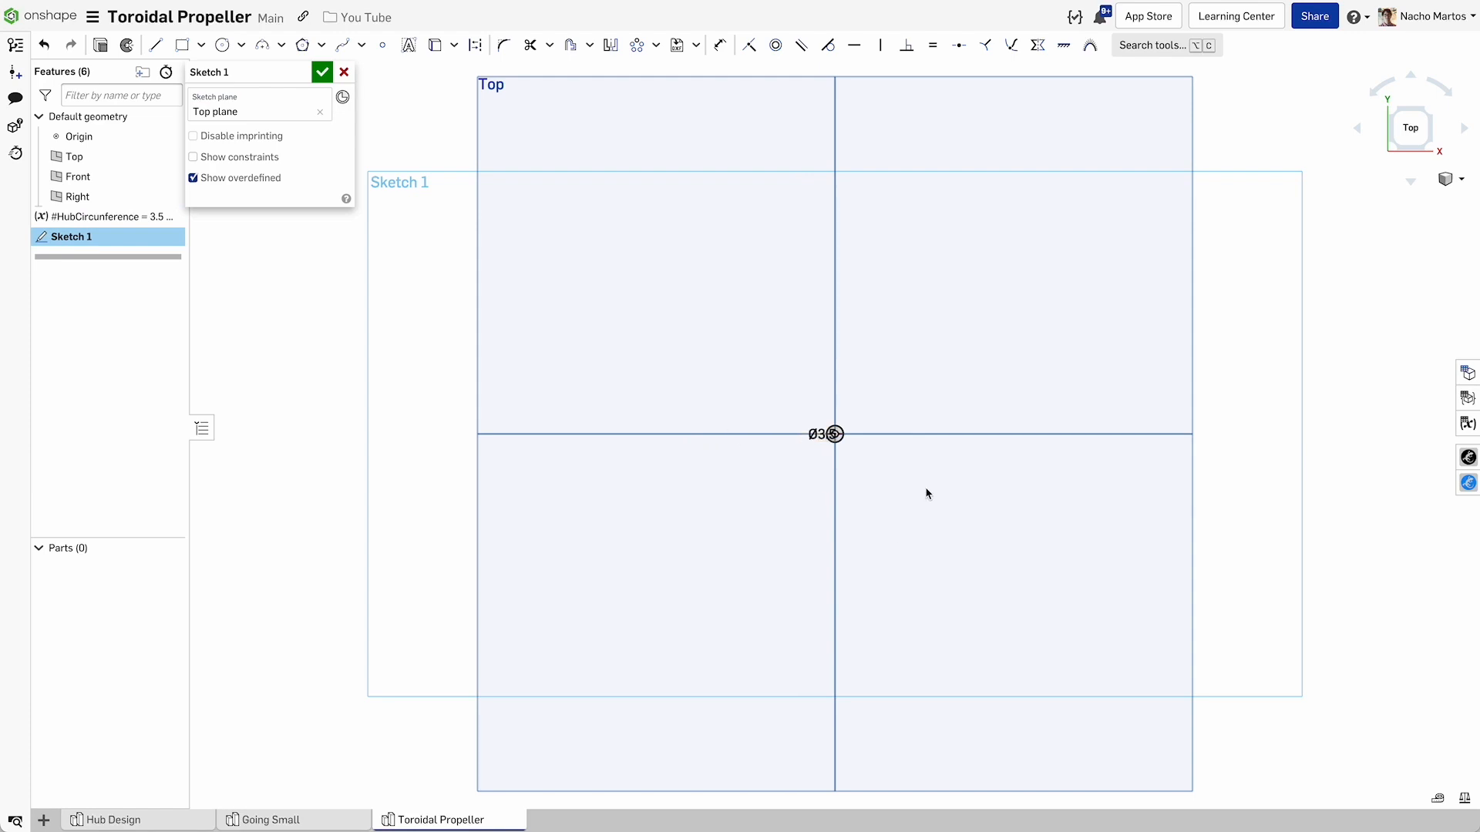
{"action": "scroll", "coordinate": [835, 434], "scroll_direction": "up", "scroll_amount": 5}
Draw a large 3-point circle passing through two points on the hub circle.
{"action": "left_click_drag", "start_coordinate": [817, 454], "coordinate": [723, 540]}
{"action": "scroll", "coordinate": [860, 539], "scroll_direction": "up", "scroll_amount": 3}
{"action": "scroll", "coordinate": [810, 520], "scroll_direction": "up", "scroll_amount": 2}
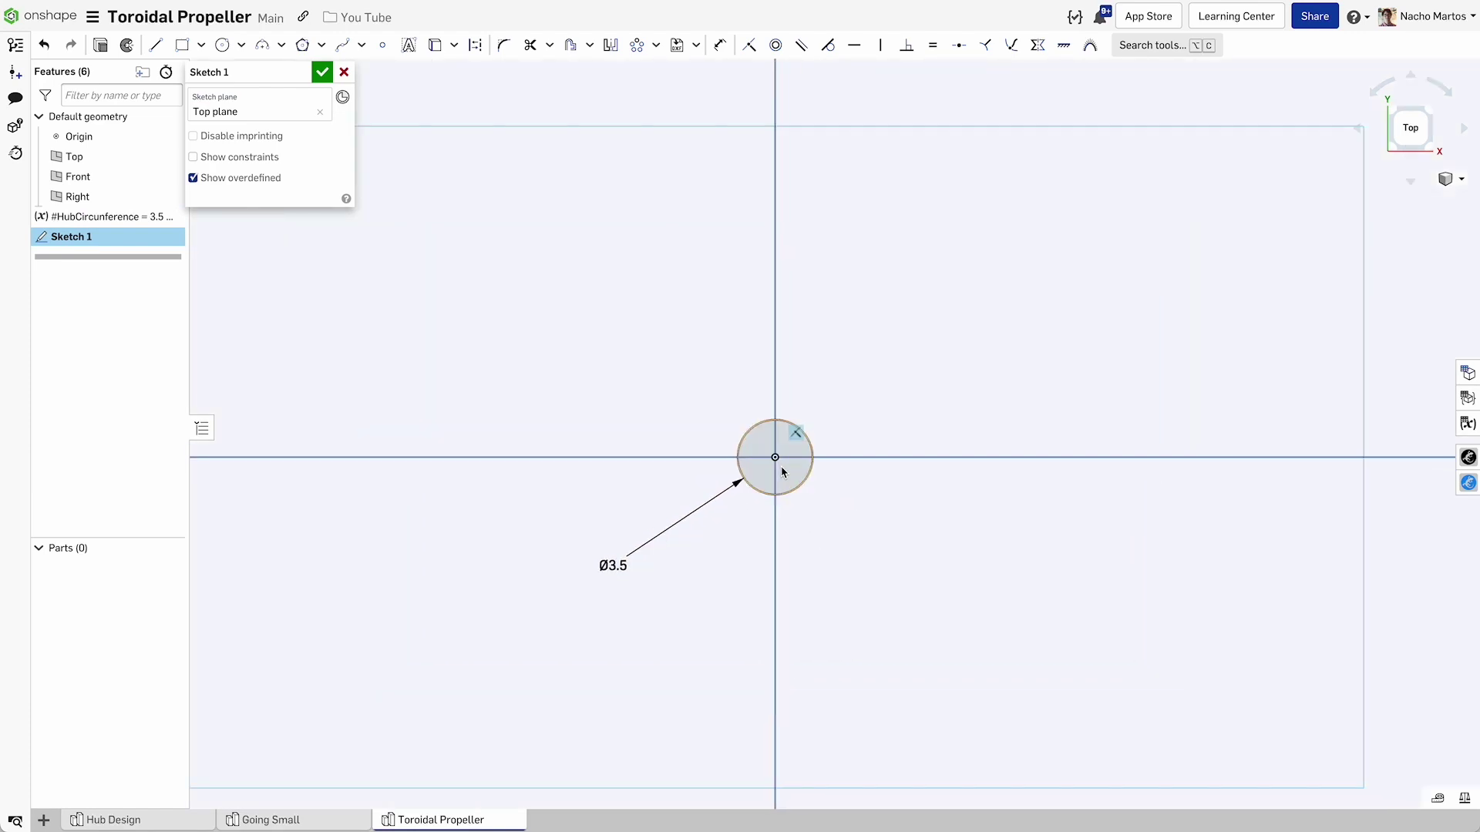
{"action": "left_click", "coordinate": [239, 45]}
{"action": "left_click", "coordinate": [264, 97]}
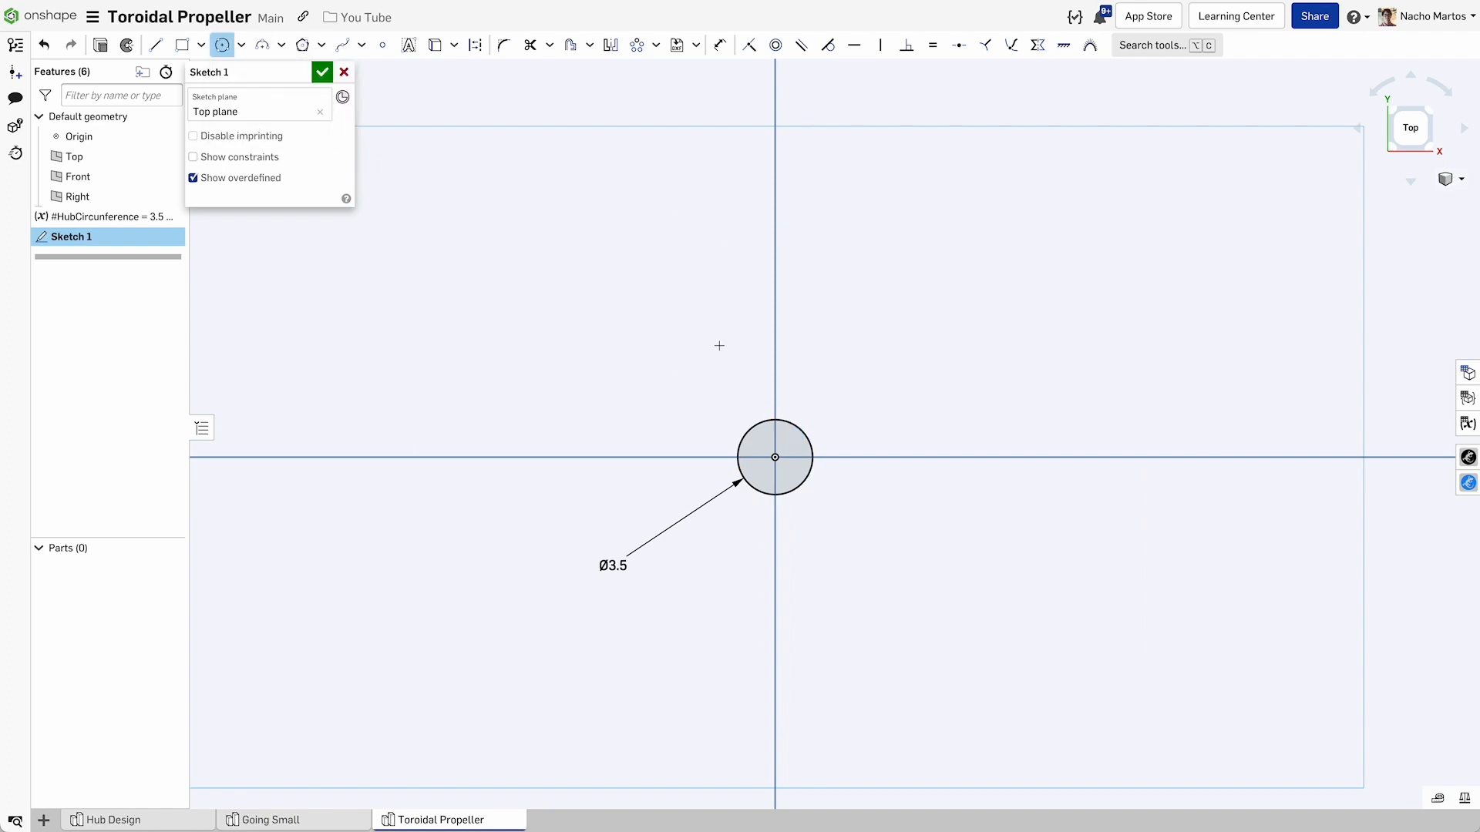
{"action": "left_click", "coordinate": [775, 418]}
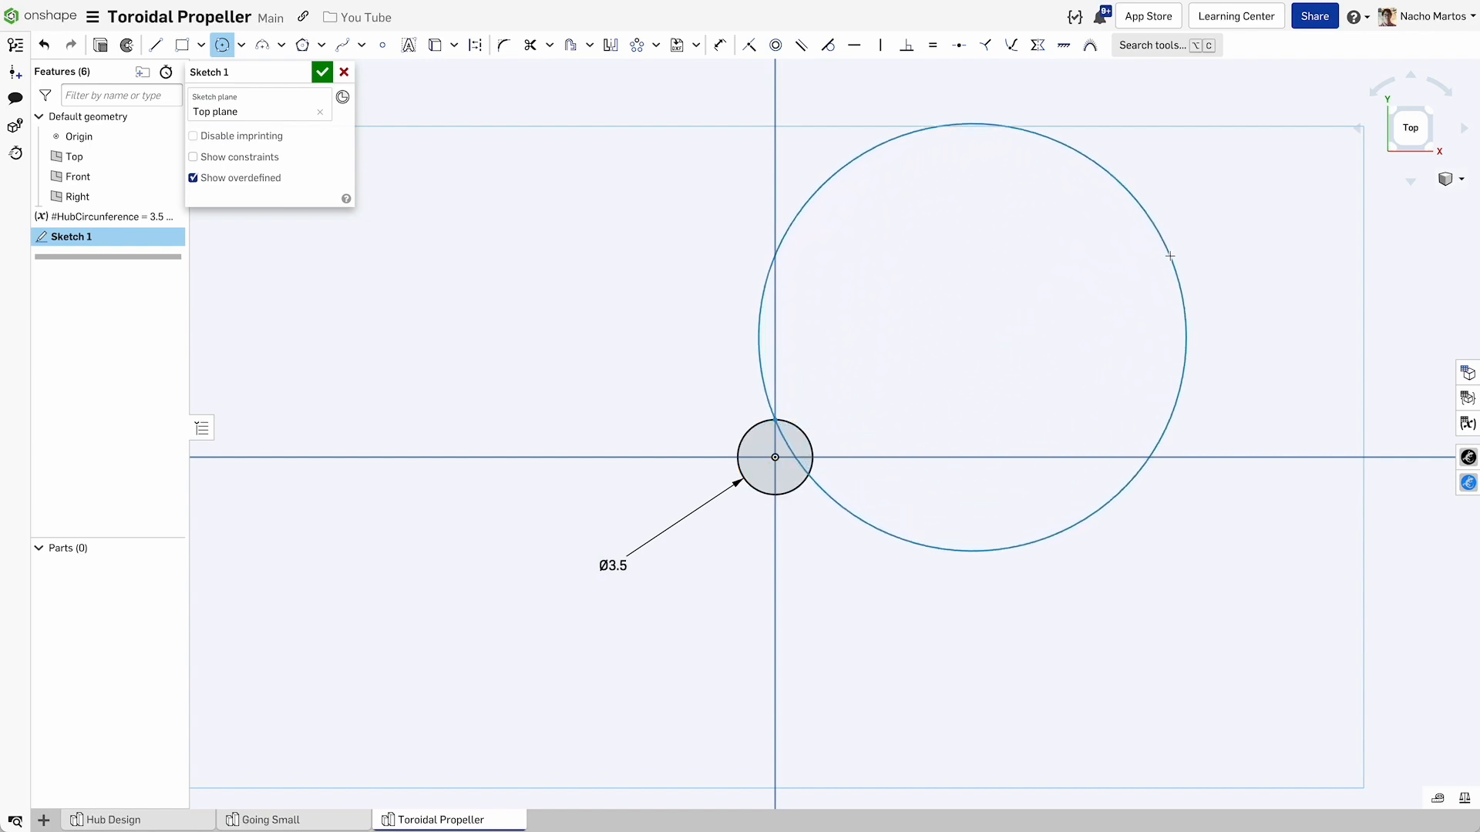
{"action": "scroll", "coordinate": [1171, 255], "scroll_direction": "up", "scroll_amount": 2}
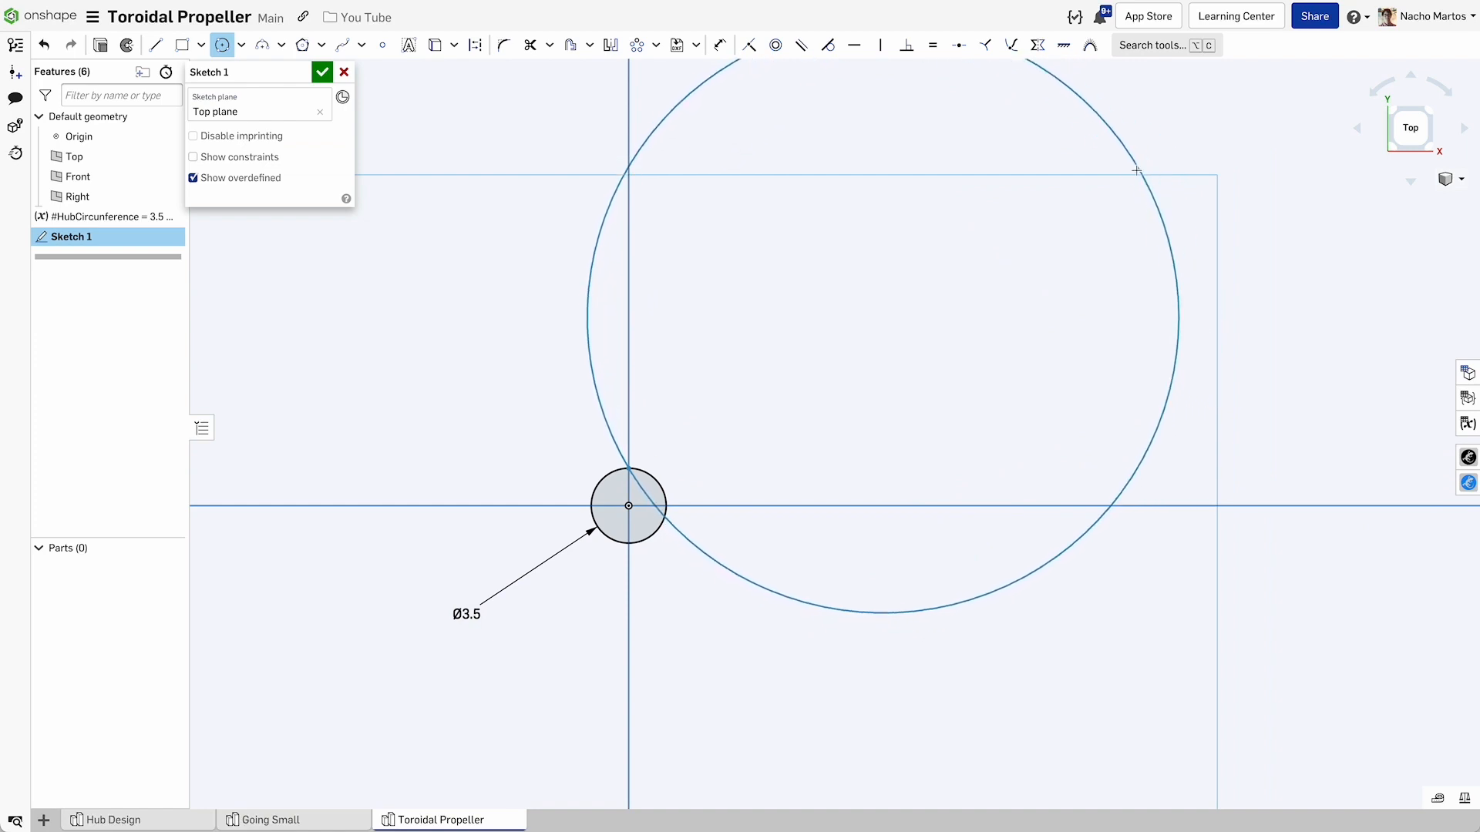
{"action": "left_click", "coordinate": [1137, 174]}
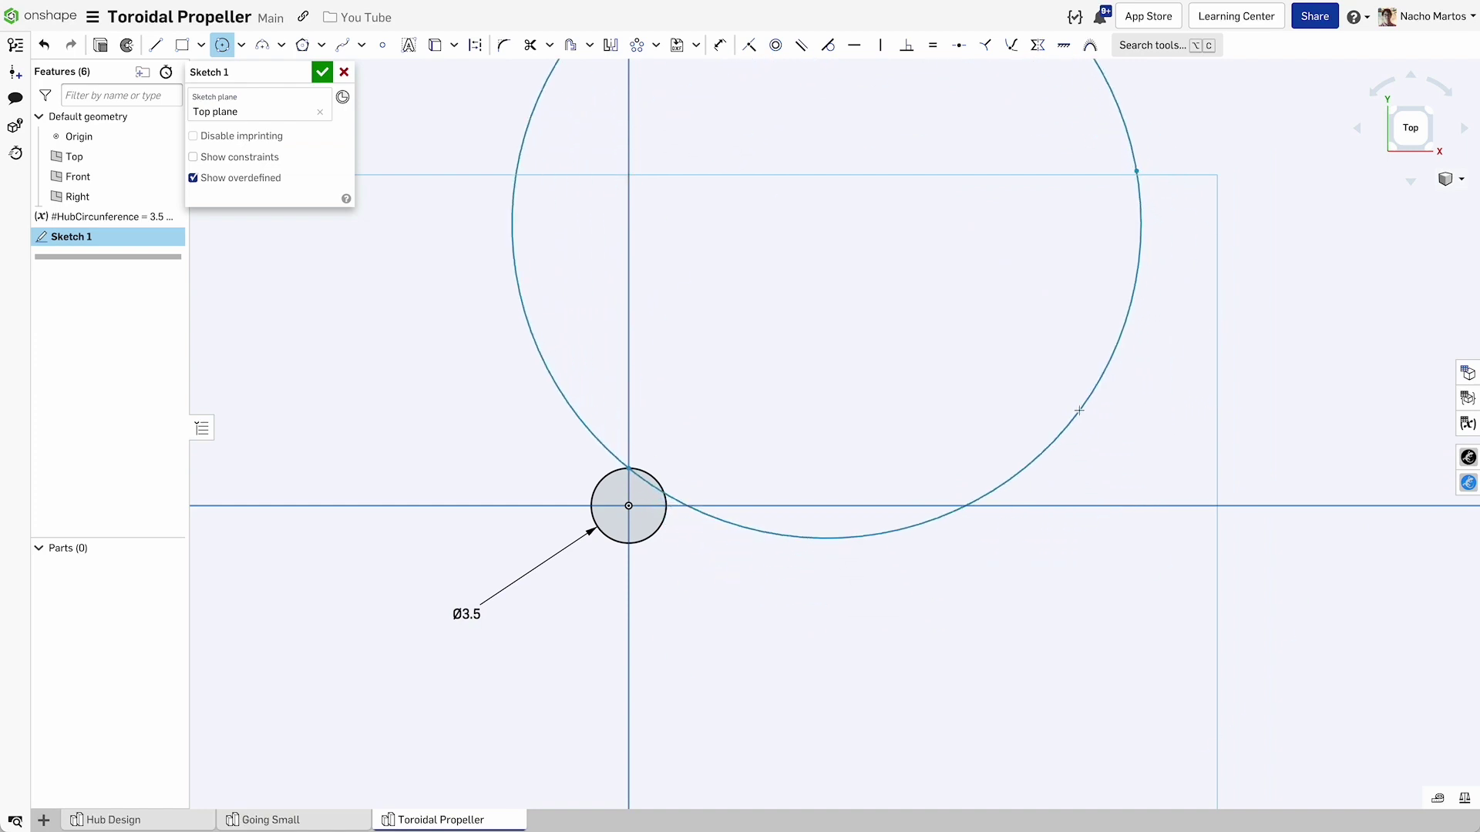
{"action": "left_click", "coordinate": [662, 525]}
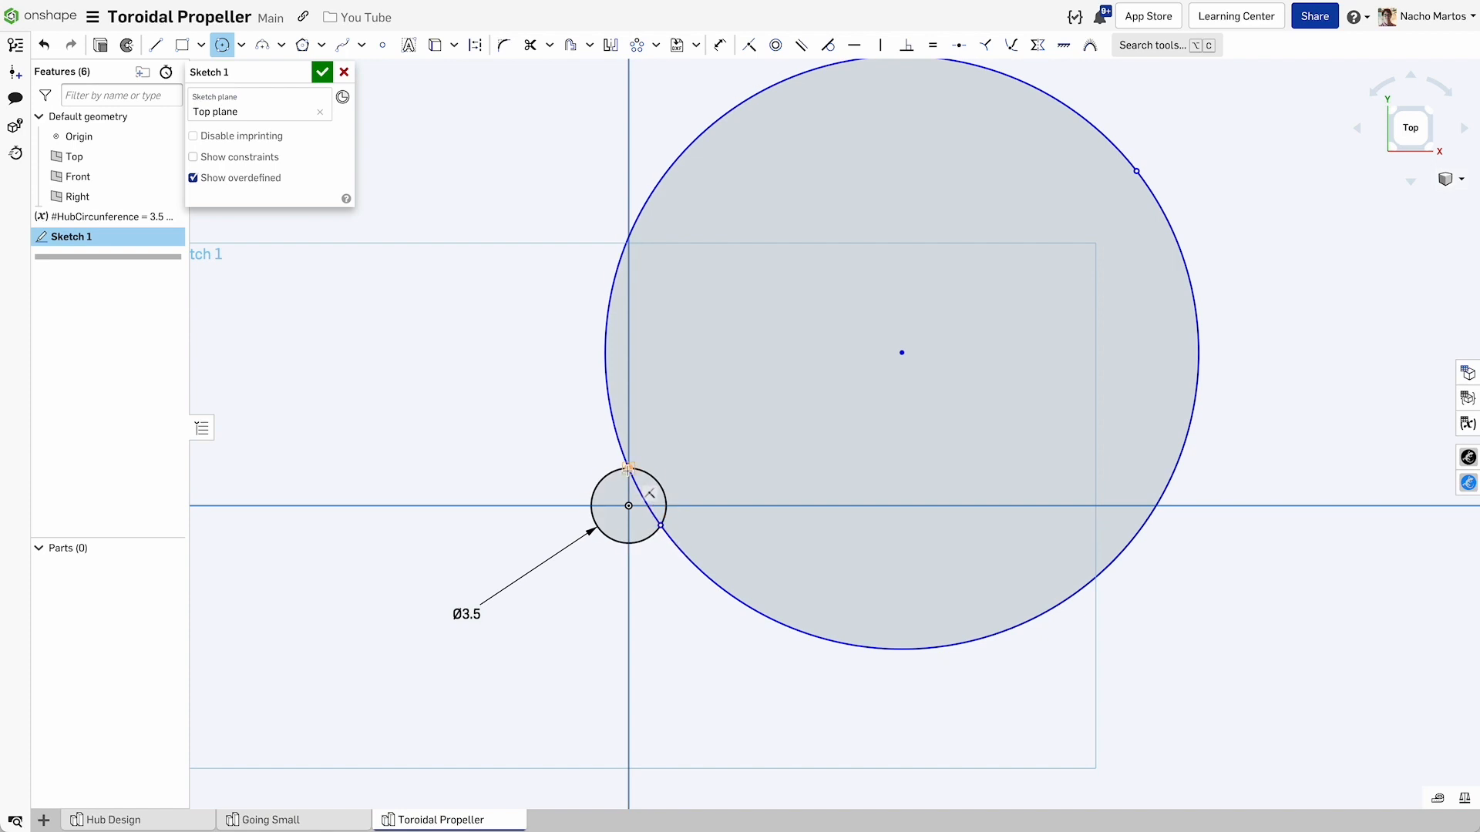
Mark the circles' upper intersection with a point.
{"action": "left_click", "coordinate": [629, 471]}
{"action": "key", "text": "l"}
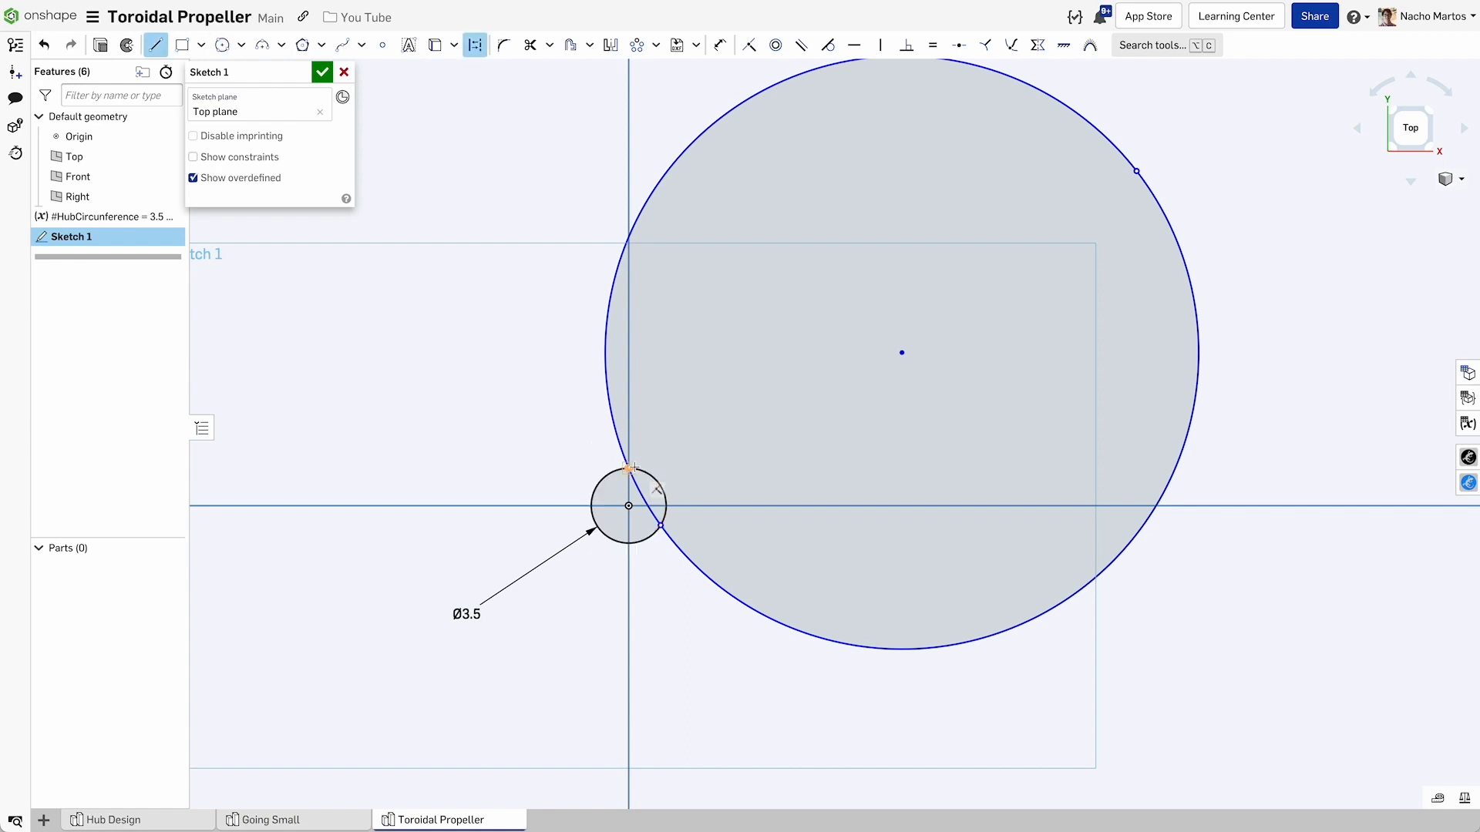
Draw construction lines from both intersections to the large circle's centre.
{"action": "left_click", "coordinate": [629, 470]}
{"action": "left_click", "coordinate": [902, 352]}
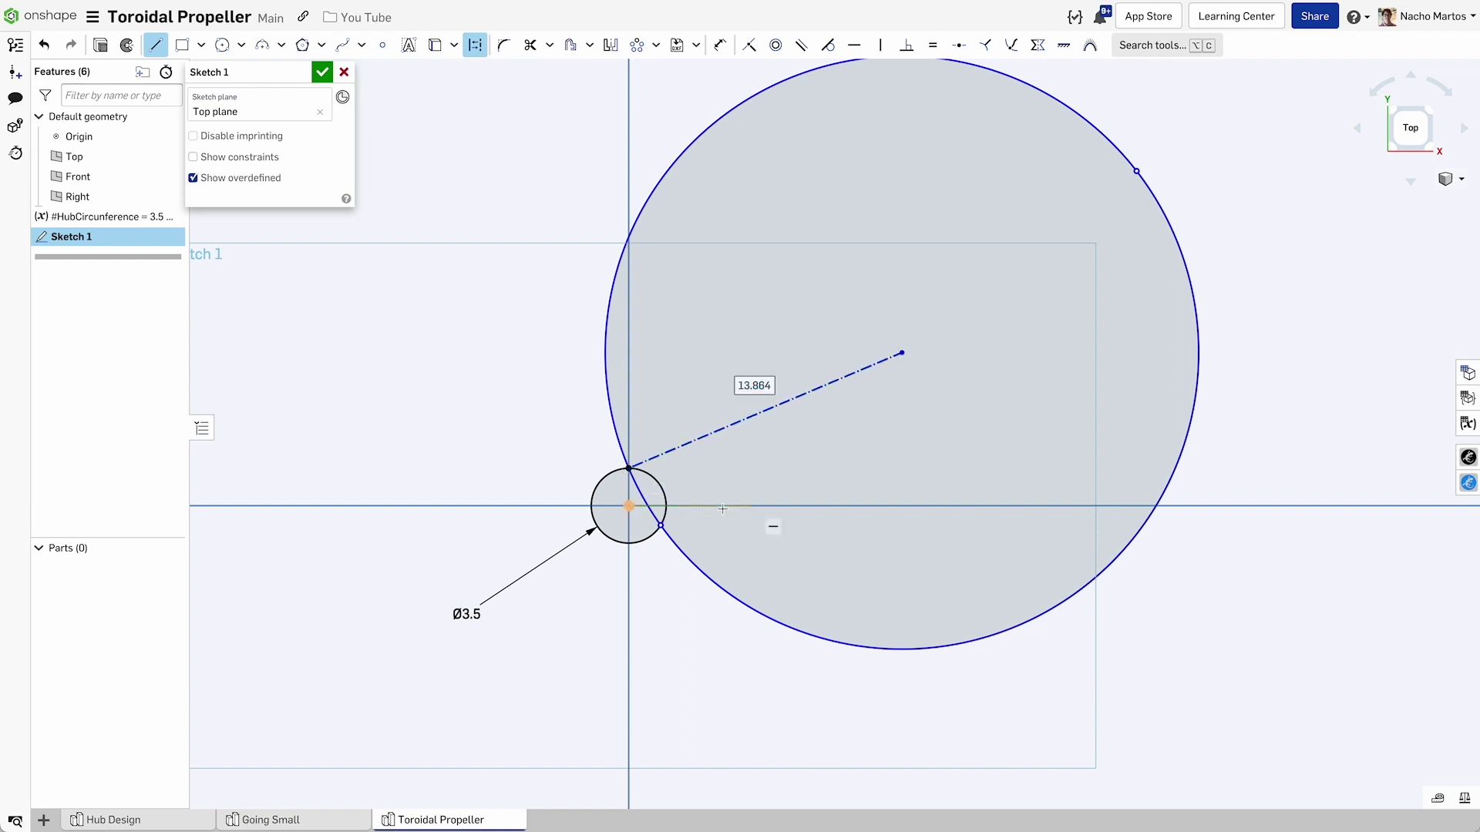
{"action": "left_click", "coordinate": [661, 527]}
{"action": "left_click", "coordinate": [902, 353]}
{"action": "key", "text": "Escape"}
Delete the faulty lower construction line and redraw it to the centre.
{"action": "left_click", "coordinate": [876, 370]}
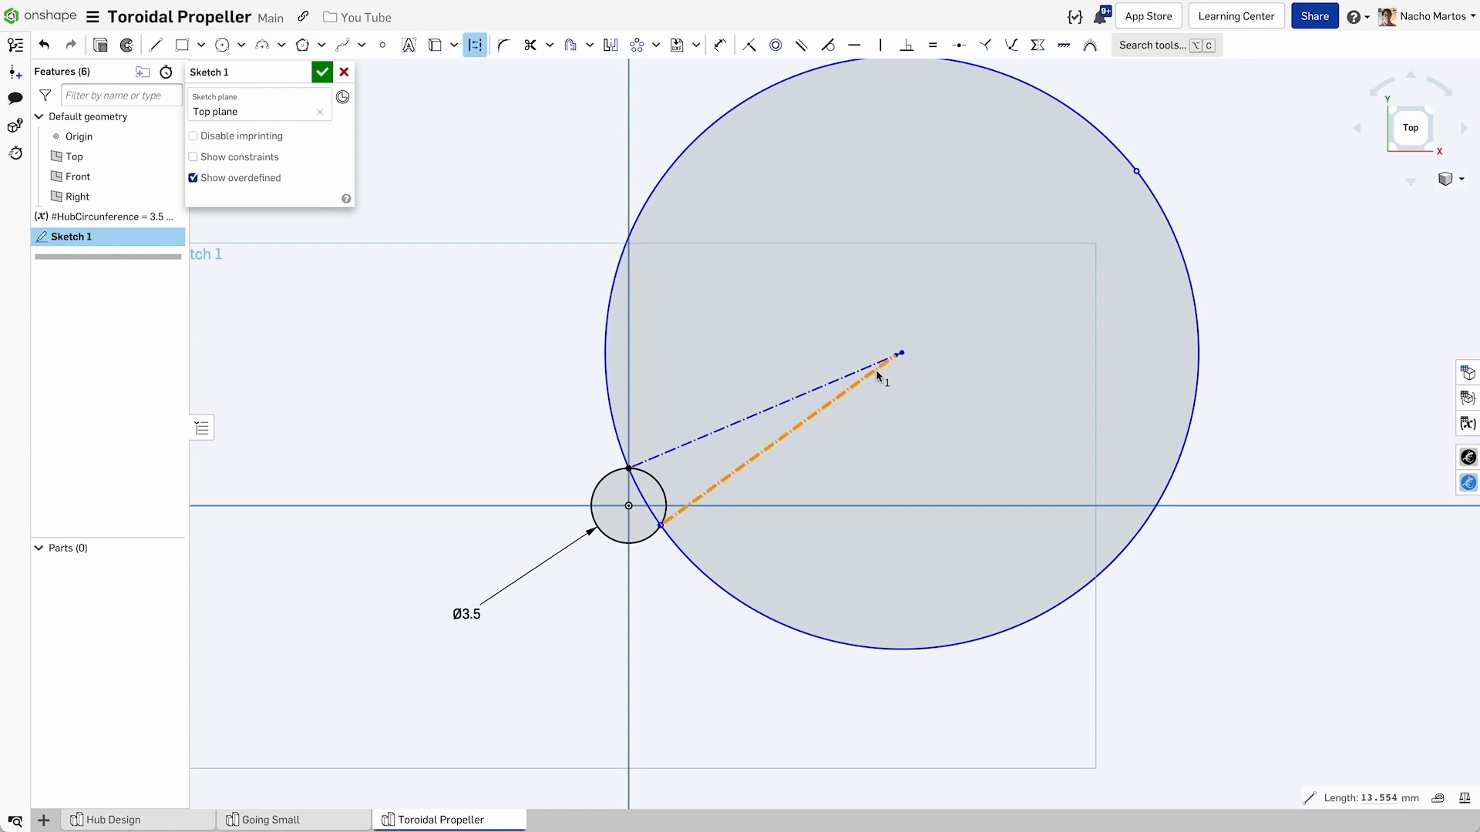
{"action": "key", "text": "Delete"}
{"action": "key", "text": "l"}
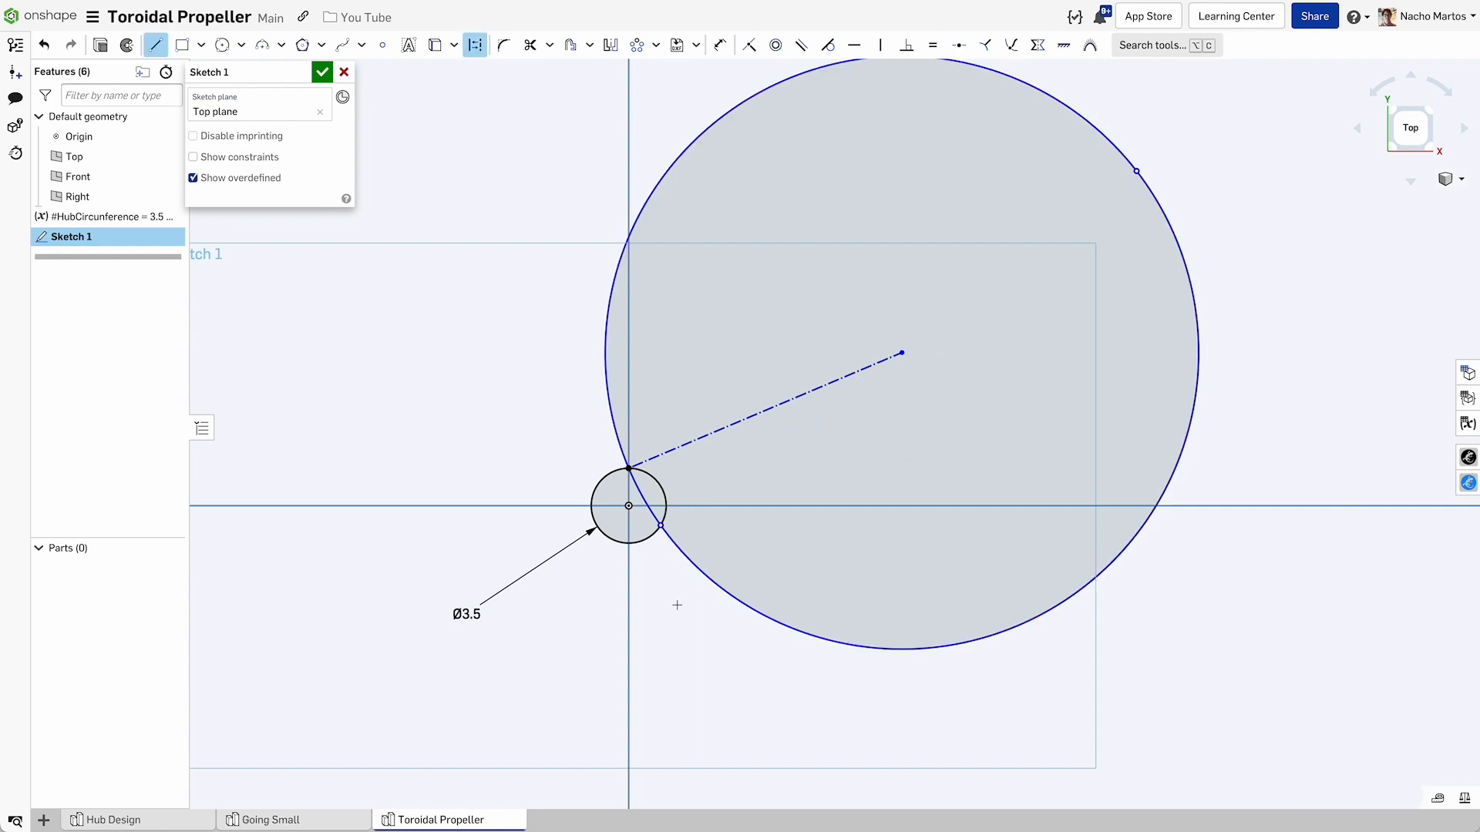
{"action": "left_click", "coordinate": [661, 526]}
{"action": "left_click", "coordinate": [903, 353]}
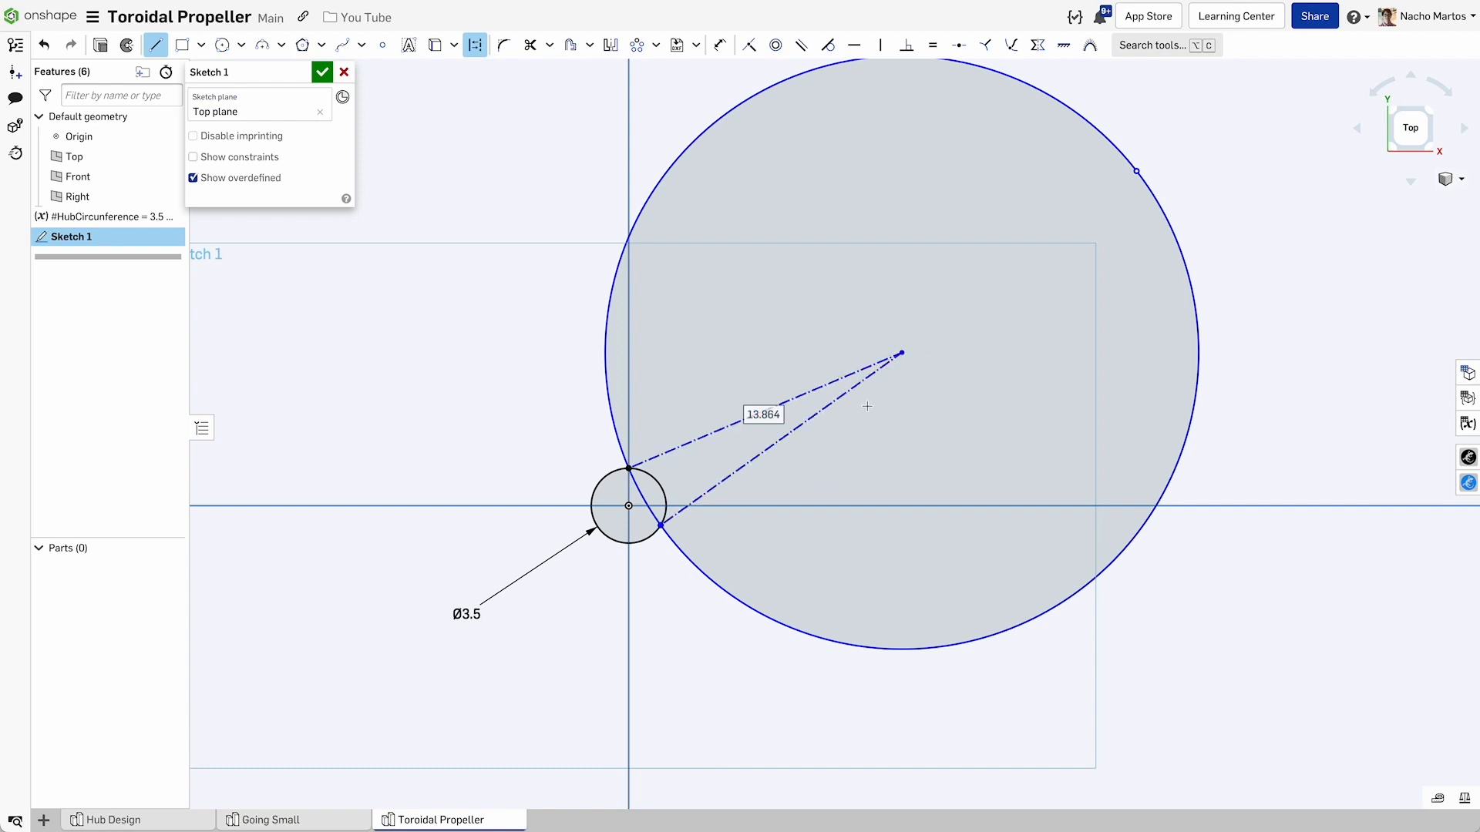
Dimension the construction line at 45° to the horizontal axis.
{"action": "key", "text": "d"}
{"action": "left_click", "coordinate": [809, 434]}
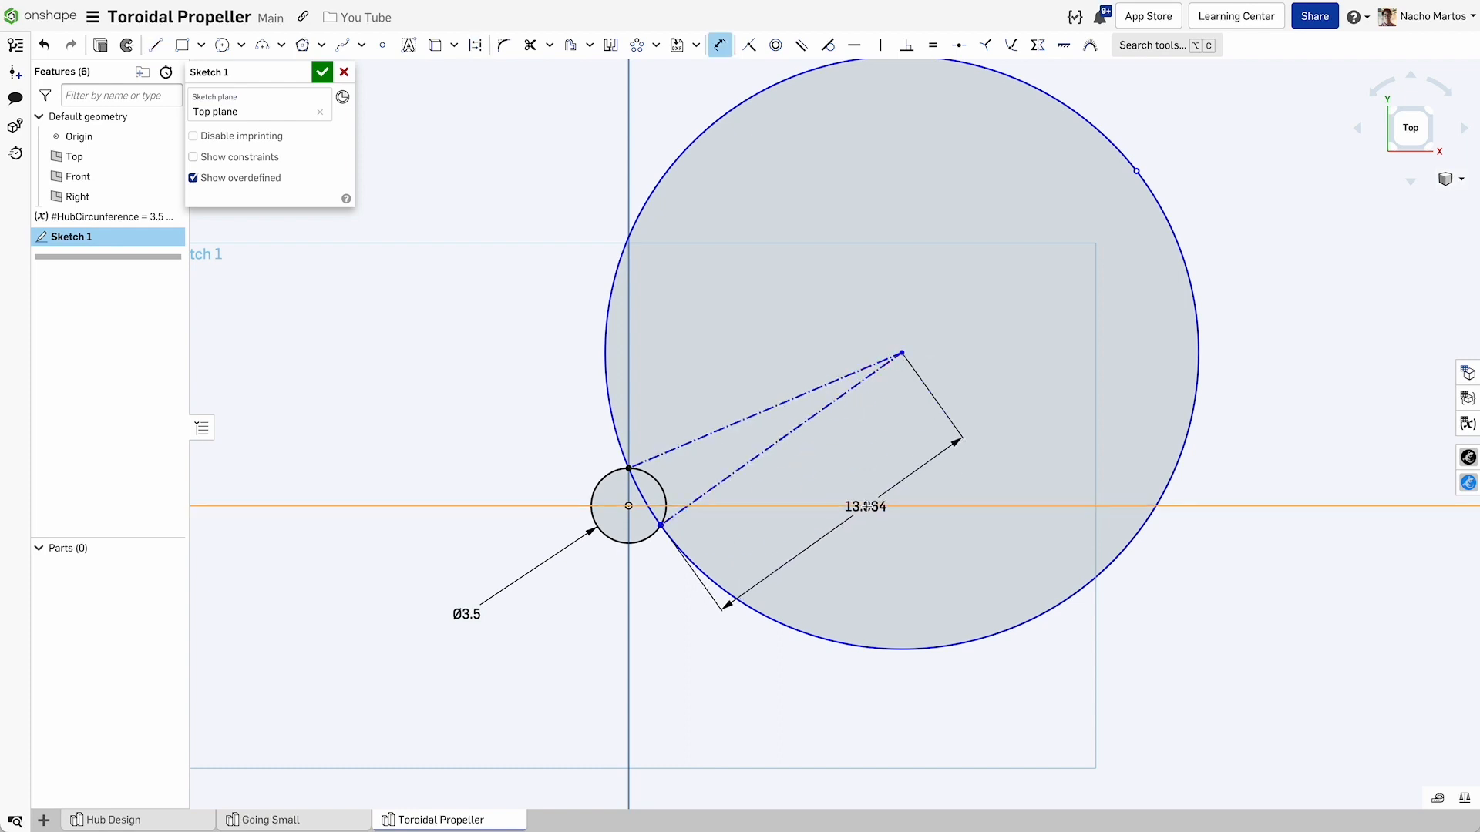
{"action": "left_click", "coordinate": [864, 505]}
{"action": "left_click", "coordinate": [914, 440]}
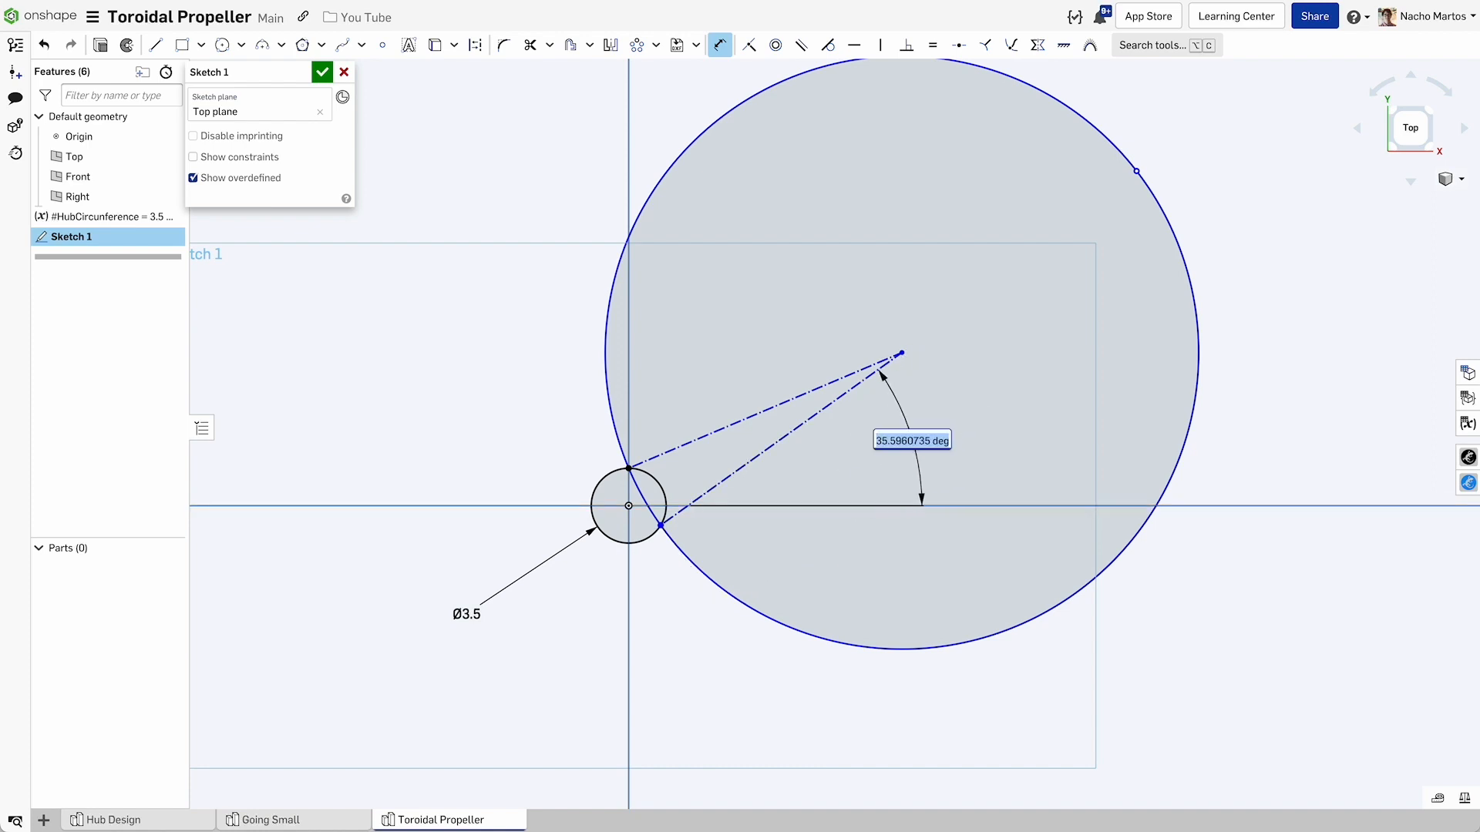
{"action": "type", "text": "45"}
{"action": "key", "text": "Return"}
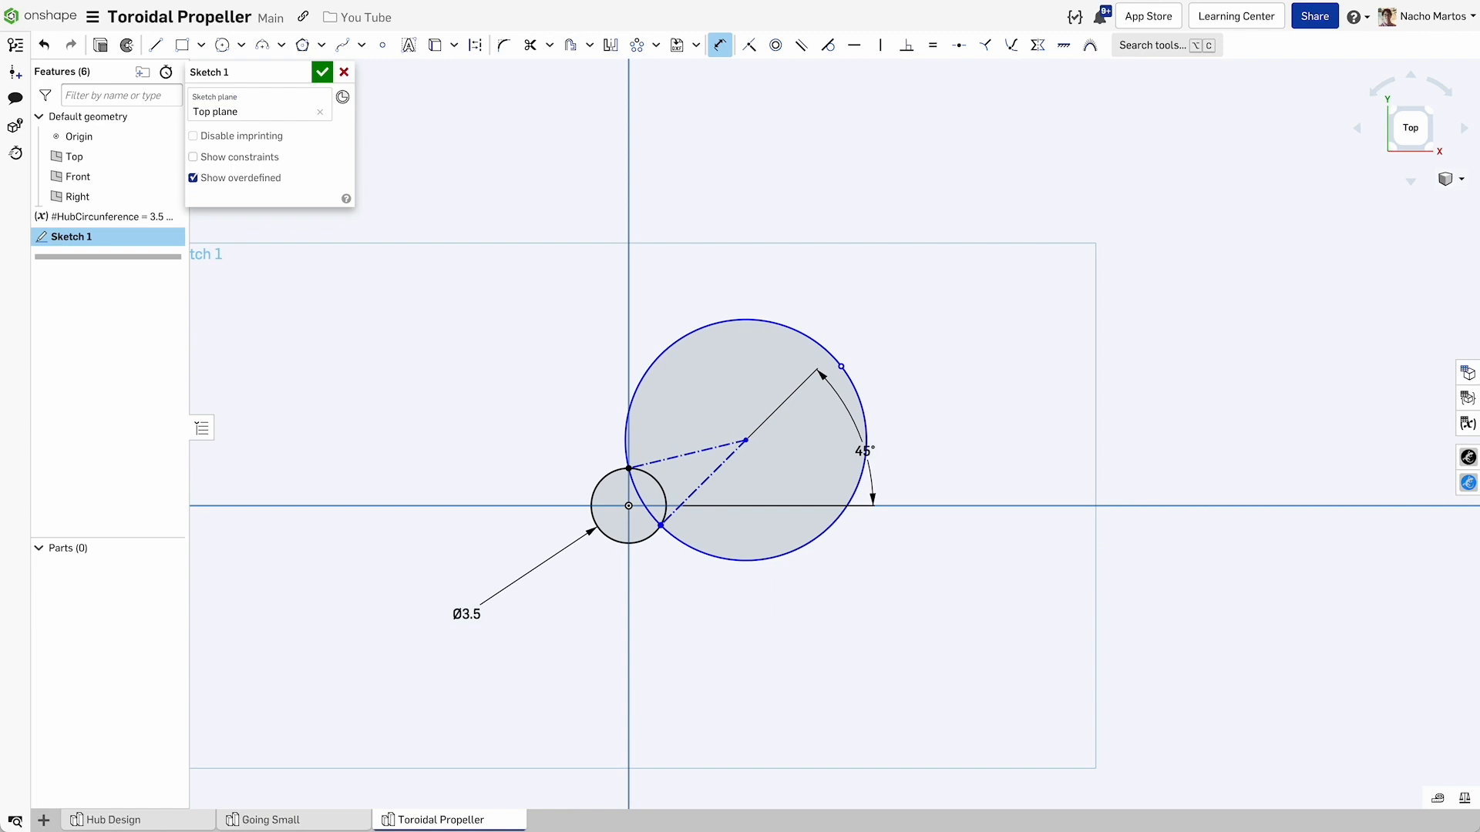
Set the hub-to-blade-centre distance to #HubCircunference * 4 (14).
{"action": "left_click", "coordinate": [708, 484]}
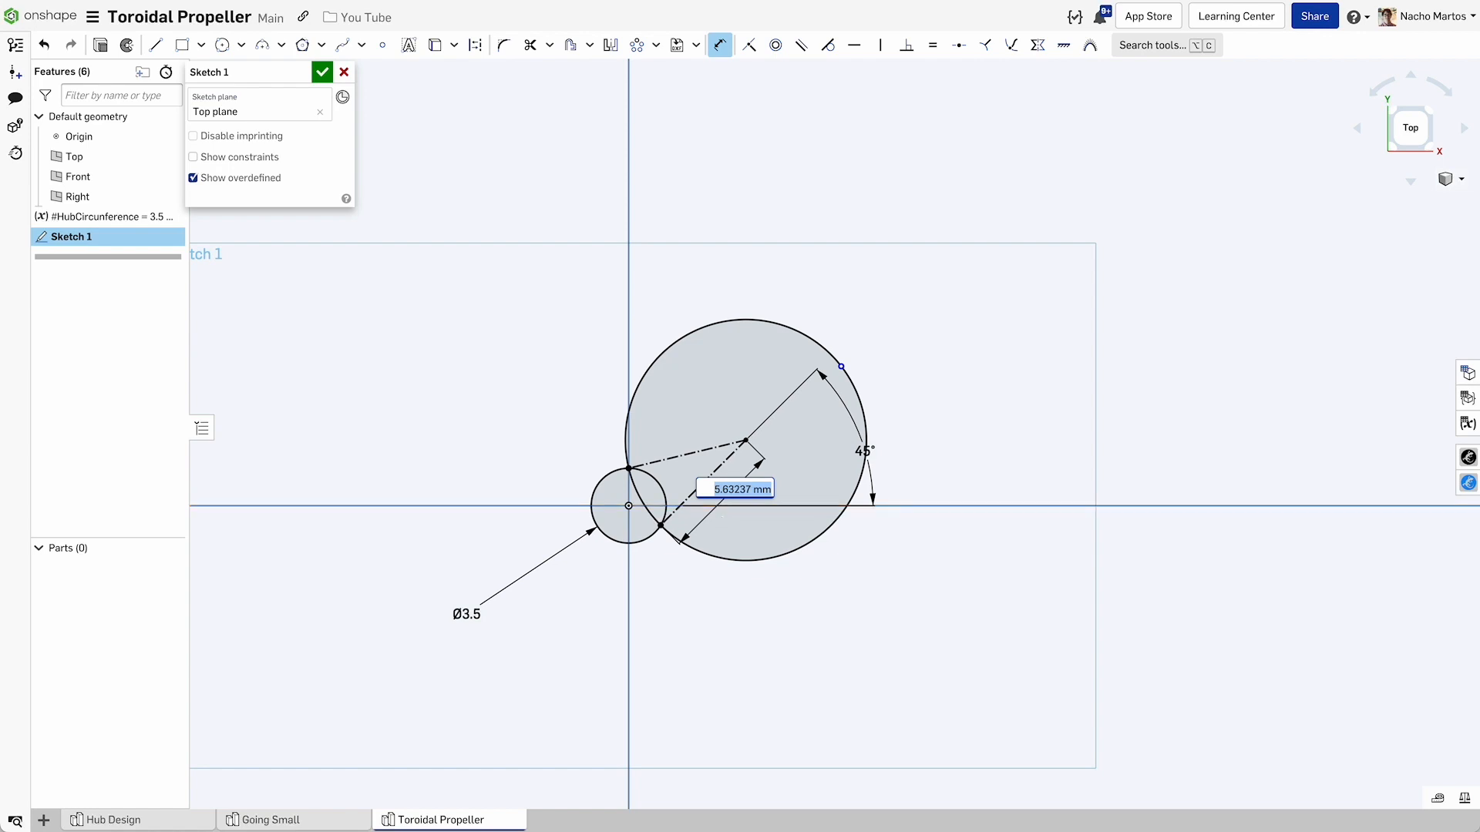
{"action": "type", "text": "#"}
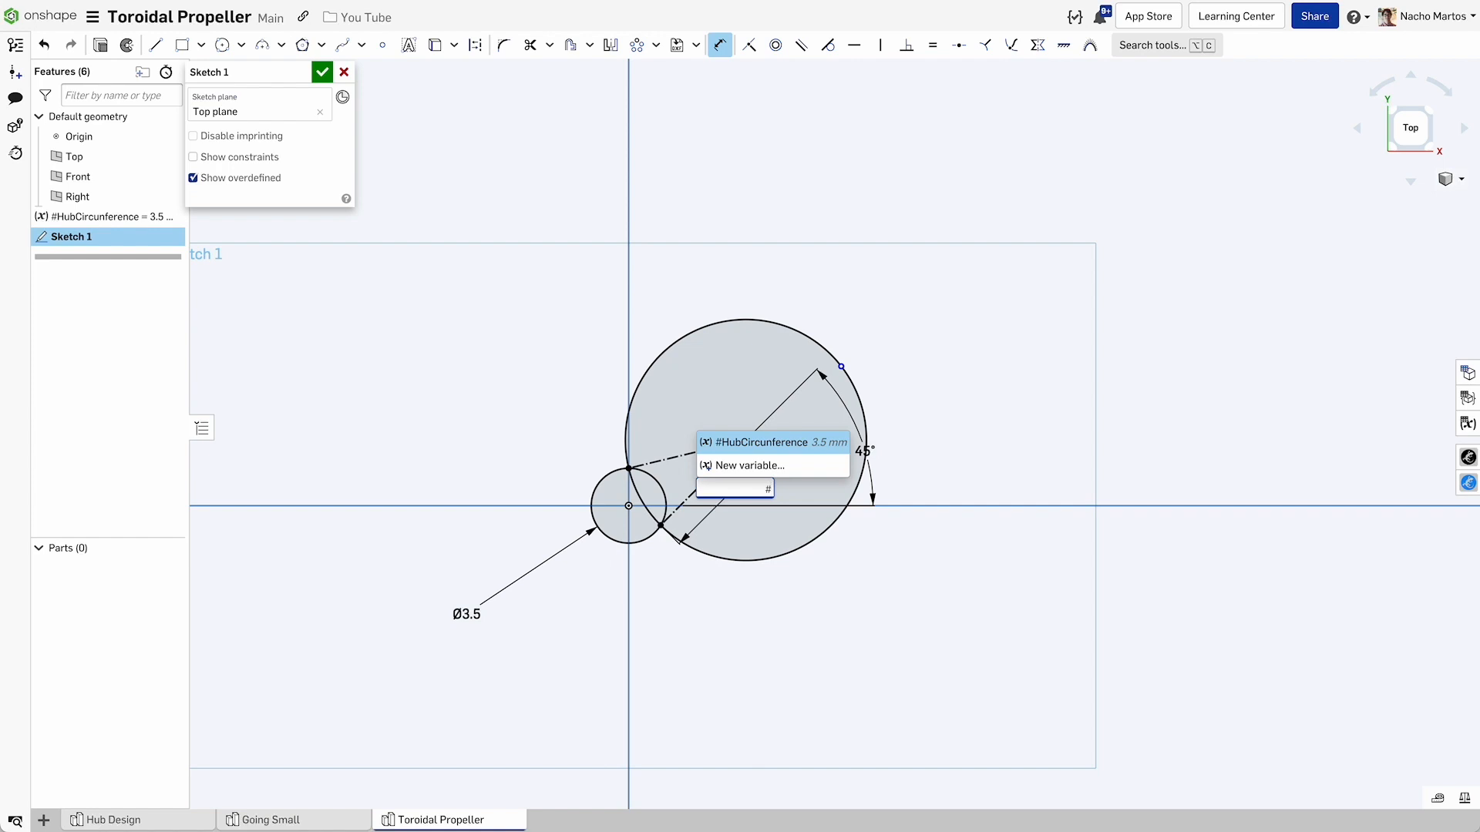
{"action": "key", "text": "Return"}
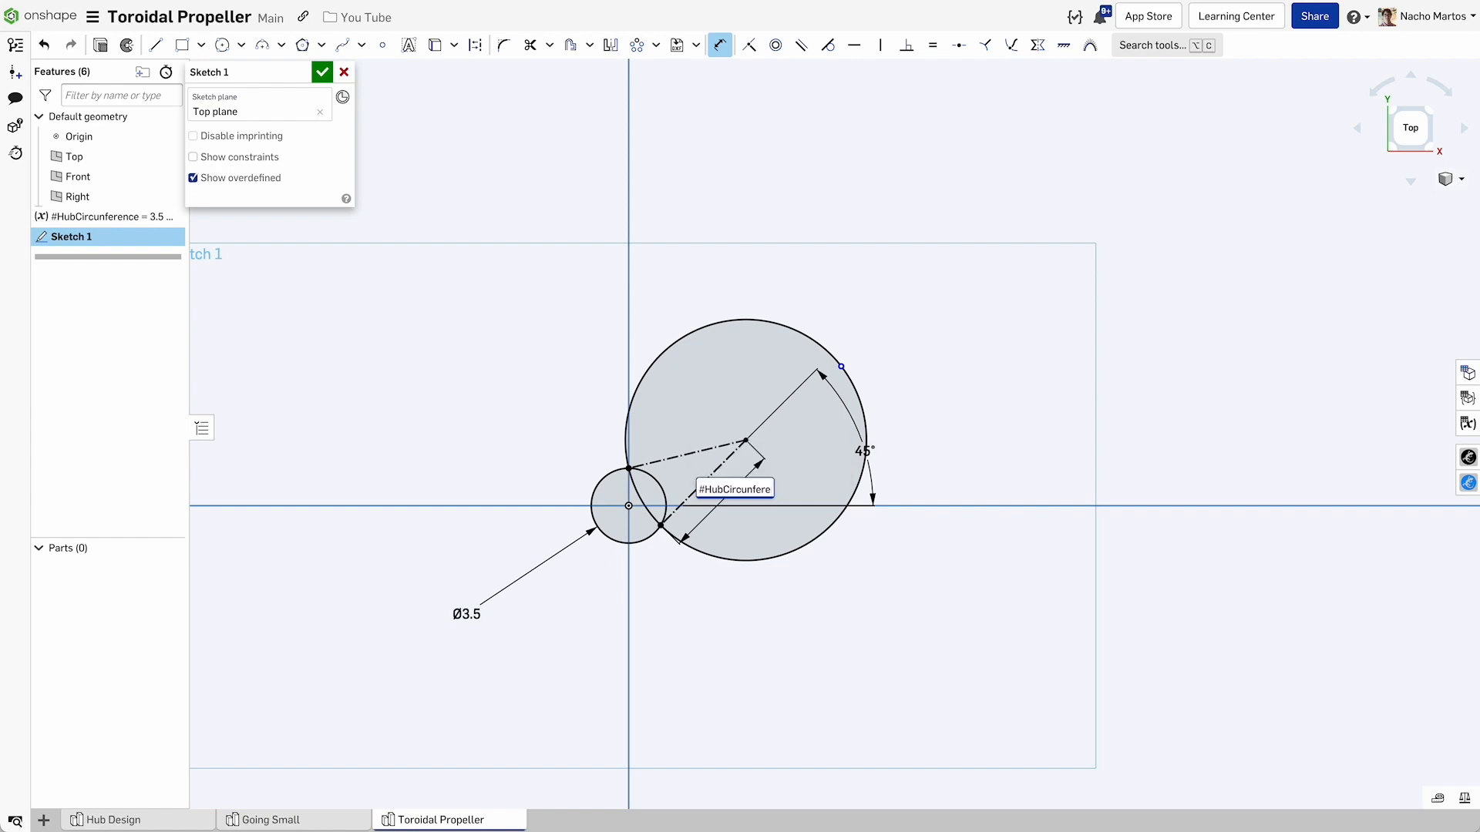
{"action": "key", "text": "End"}
{"action": "type", "text": "* 4"}
{"action": "key", "text": "Return"}
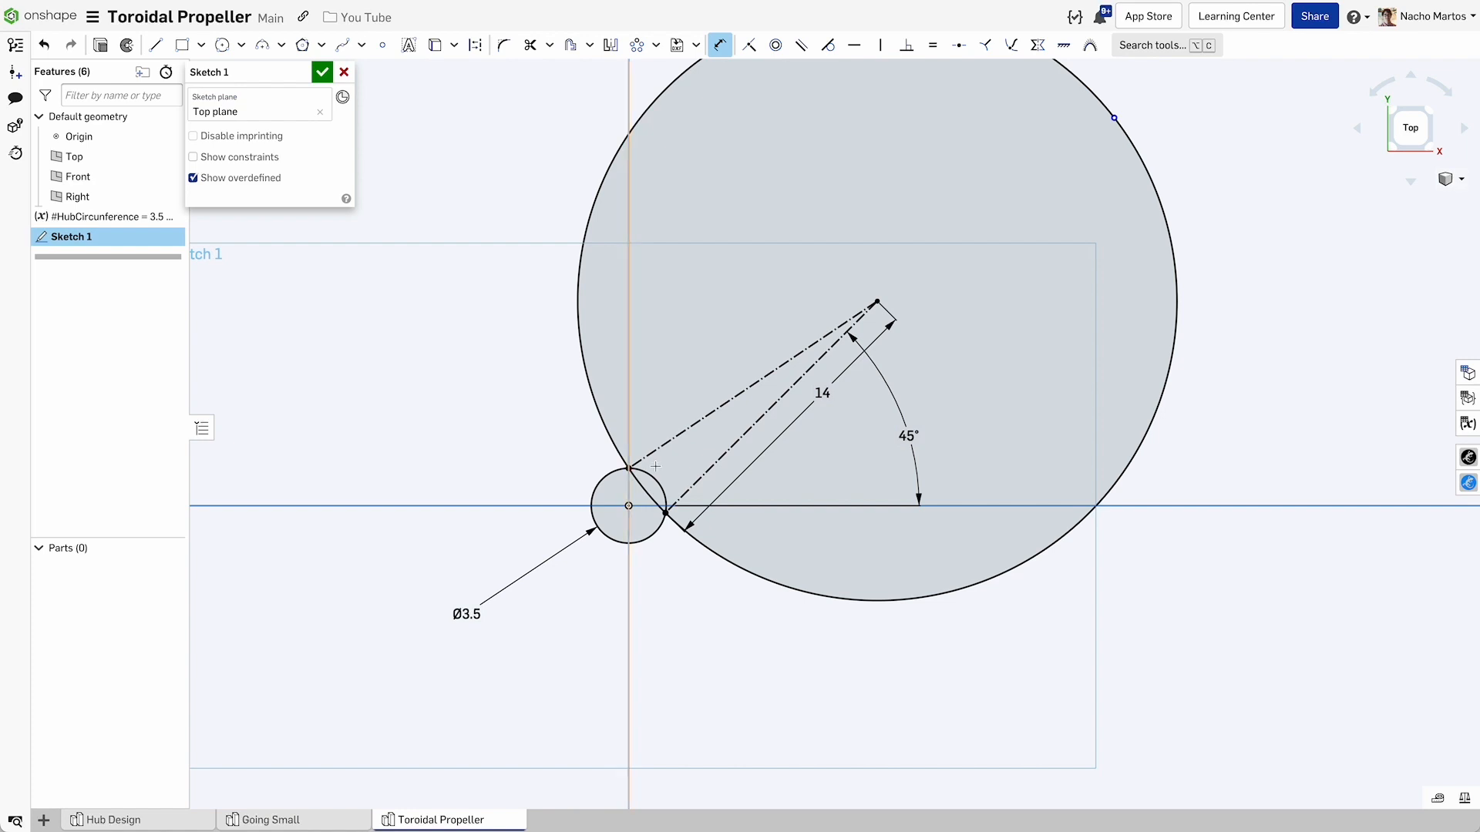
{"action": "double_click", "coordinate": [911, 436]}
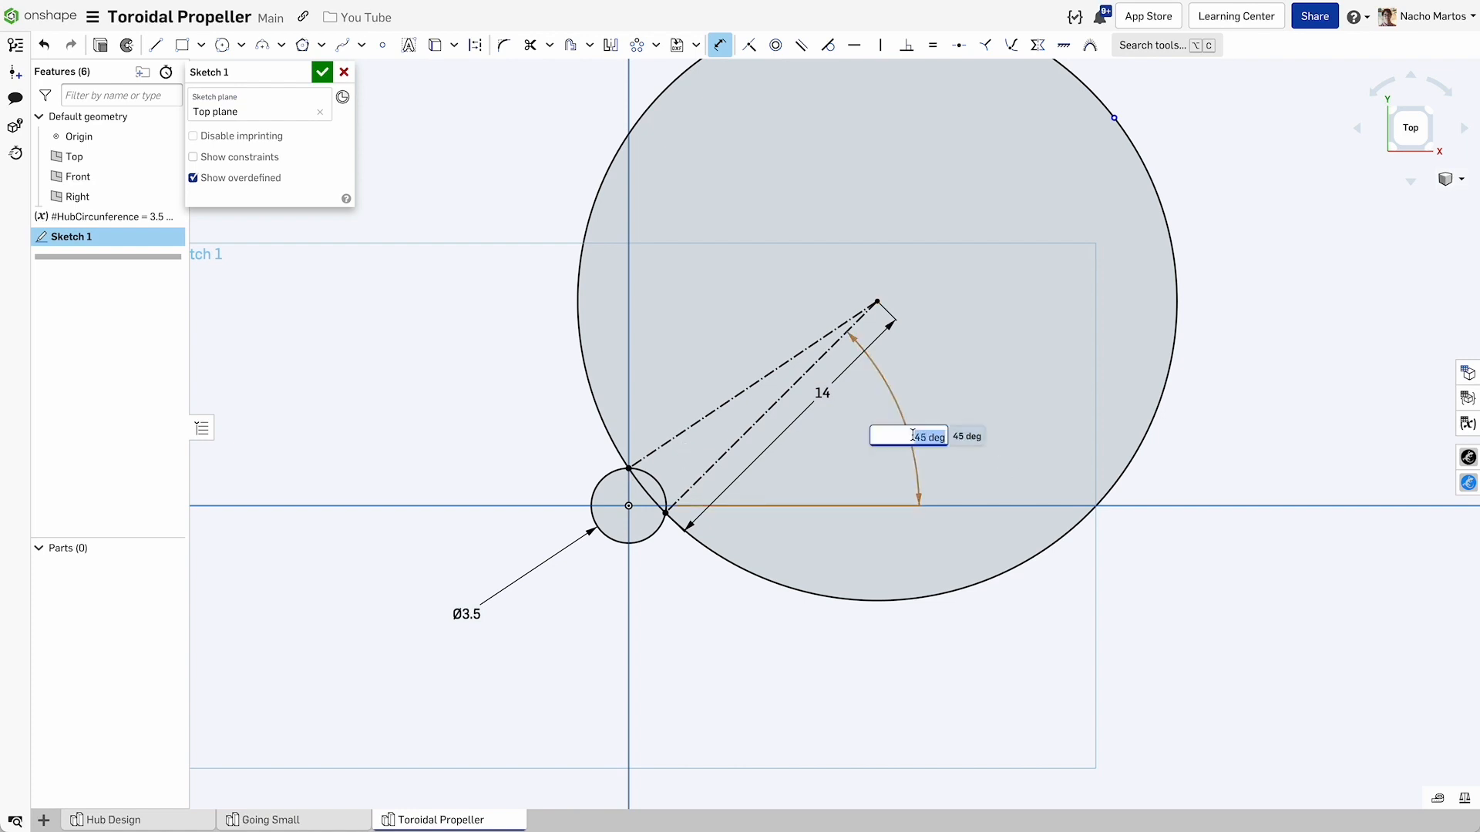
{"action": "type", "text": "30"}
{"action": "key", "text": "Return"}
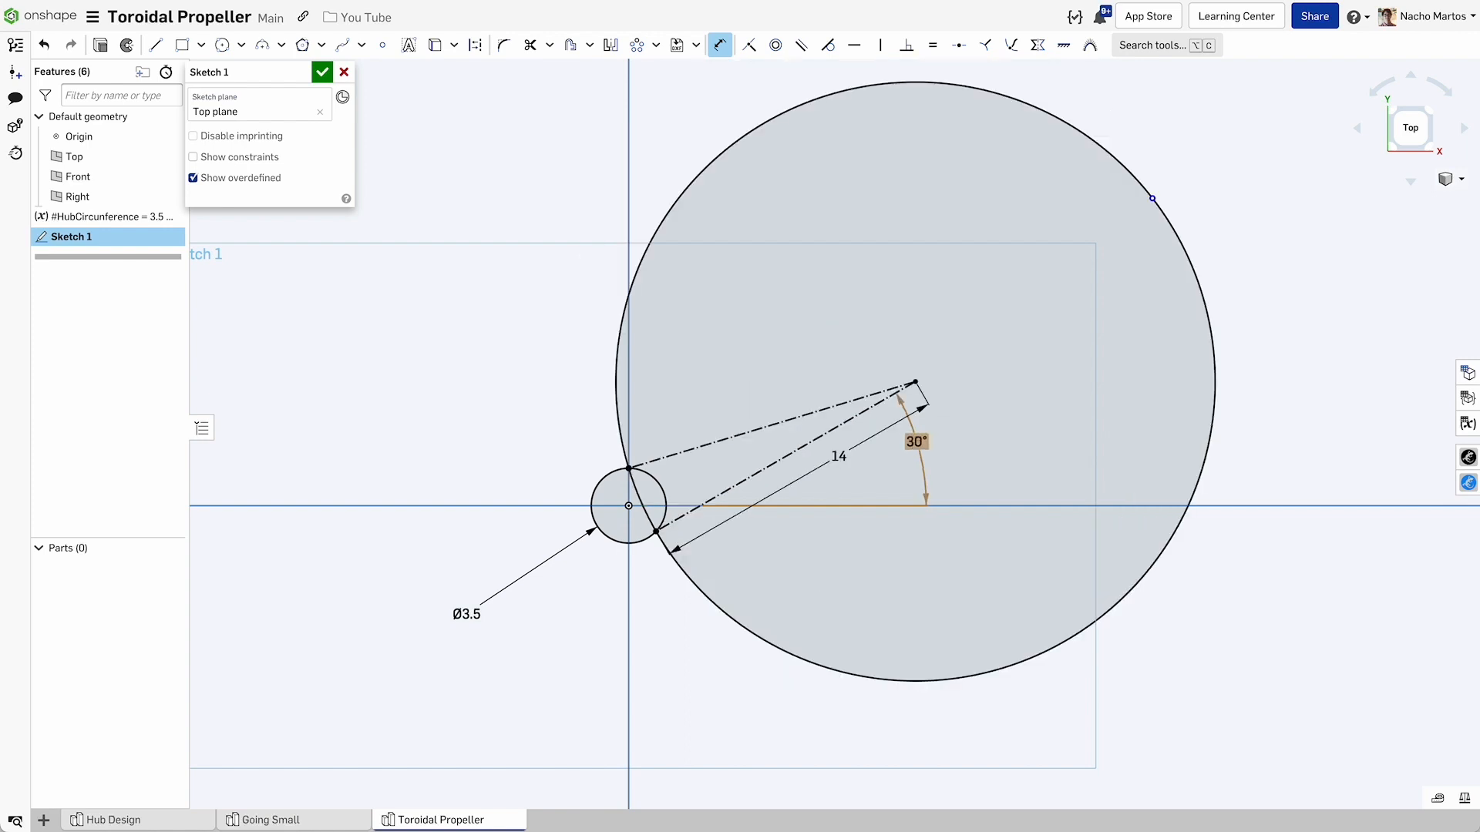
{"action": "double_click", "coordinate": [916, 441]}
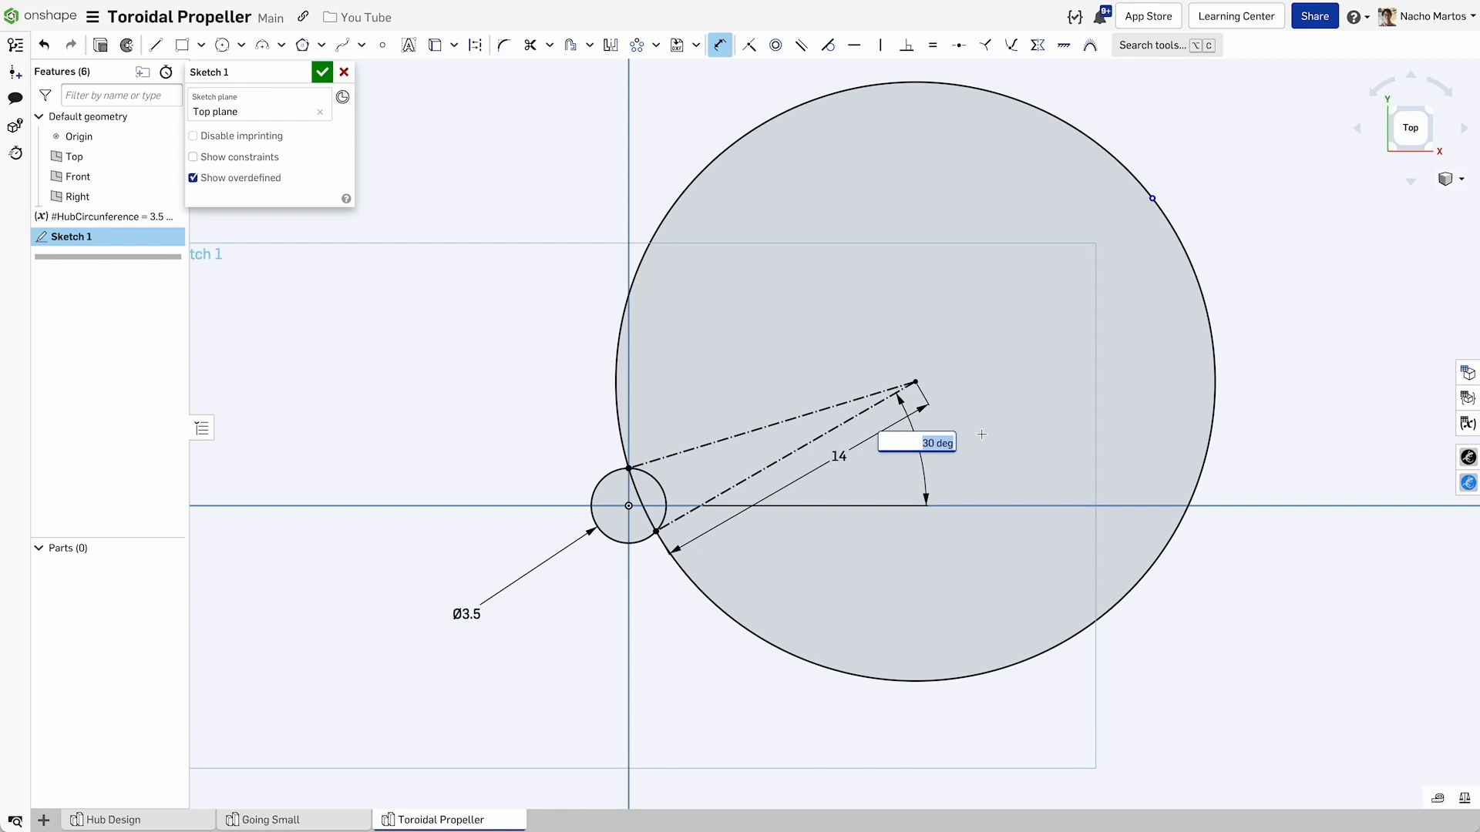
{"action": "type", "text": "45"}
{"action": "key", "text": "Return"}
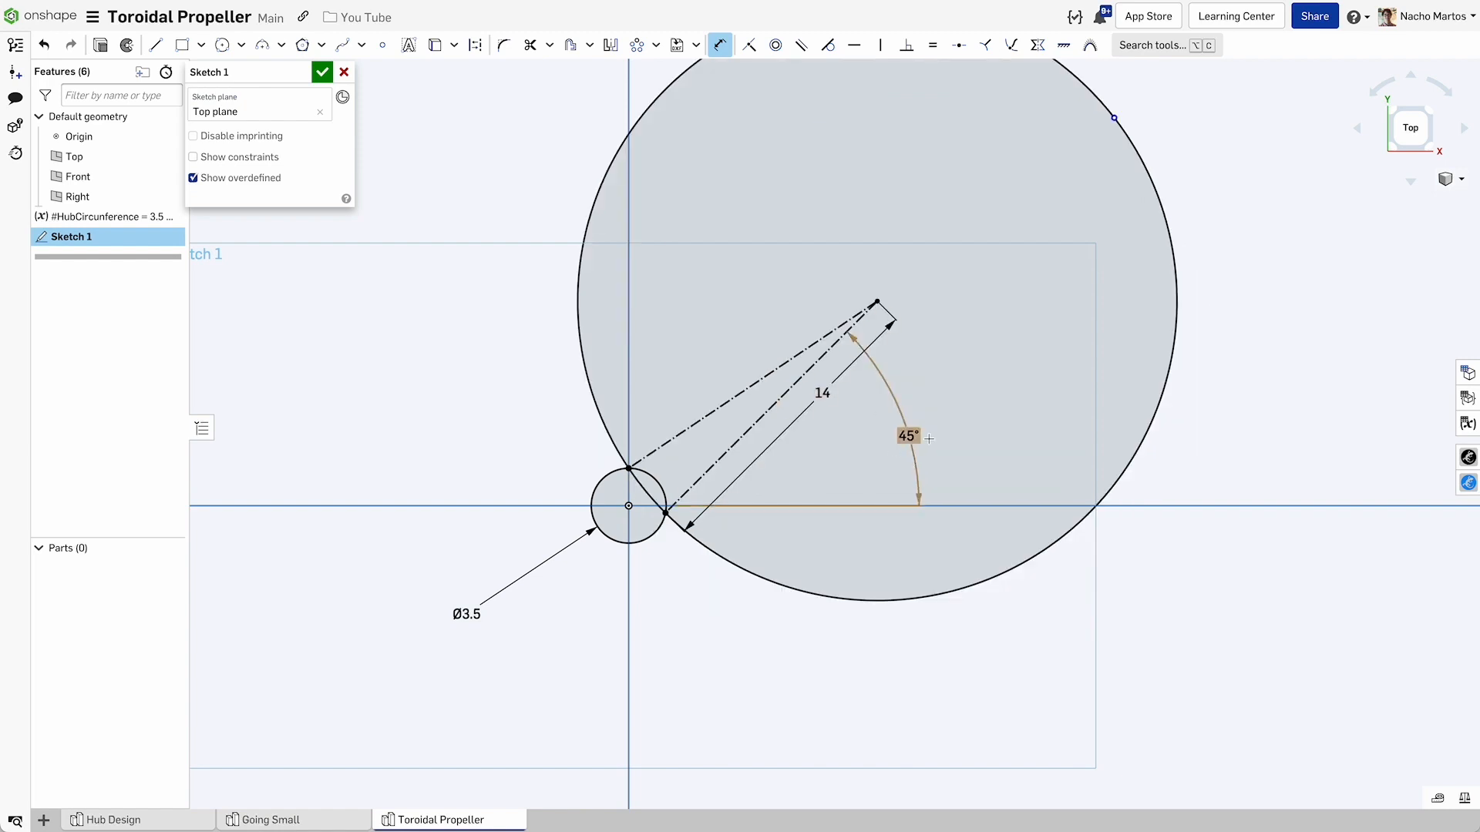
{"action": "scroll", "coordinate": [945, 331], "scroll_direction": "down", "scroll_amount": 2}
{"action": "scroll", "coordinate": [945, 347], "scroll_direction": "down", "scroll_amount": 2}
{"action": "scroll", "coordinate": [948, 370], "scroll_direction": "down", "scroll_amount": 2}
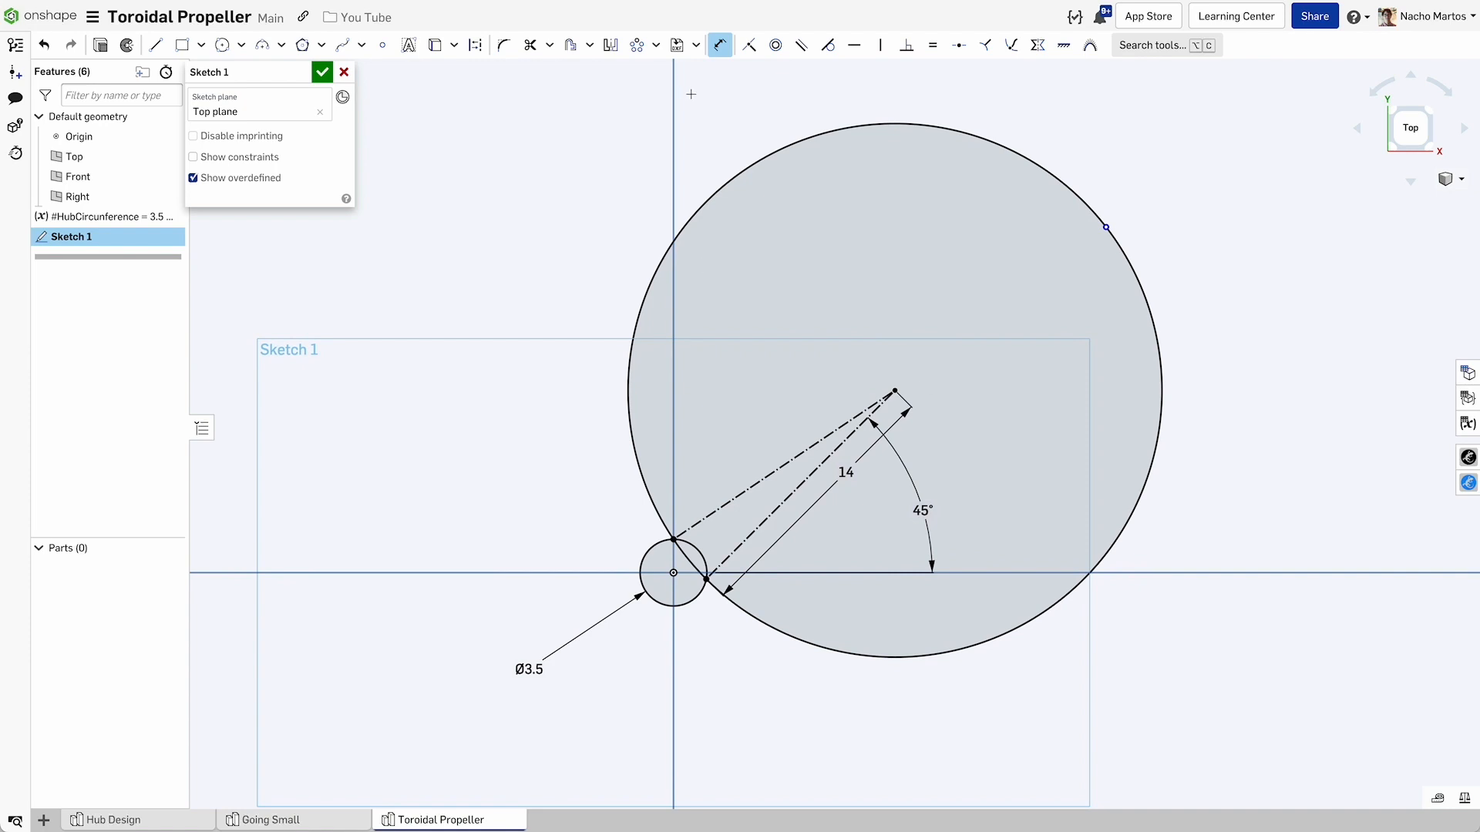
Circular-pattern the blade circle three times around the hub.
{"action": "left_click", "coordinate": [636, 45]}
{"action": "left_click", "coordinate": [765, 164]}
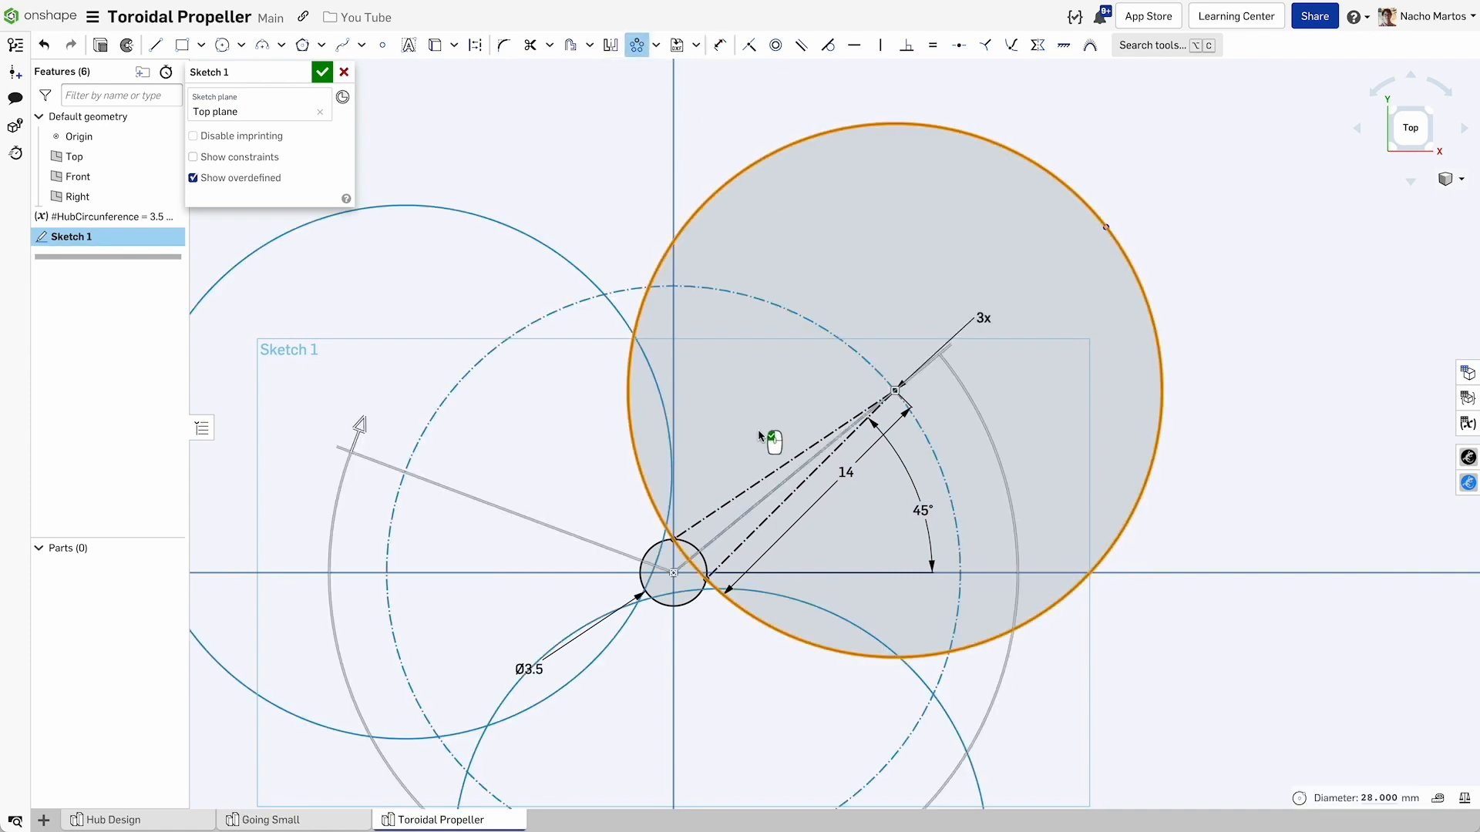
{"action": "scroll", "coordinate": [787, 446], "scroll_direction": "down", "scroll_amount": 2}
{"action": "scroll", "coordinate": [810, 393], "scroll_direction": "down", "scroll_amount": 1}
{"action": "scroll", "coordinate": [829, 345], "scroll_direction": "up", "scroll_amount": 3}
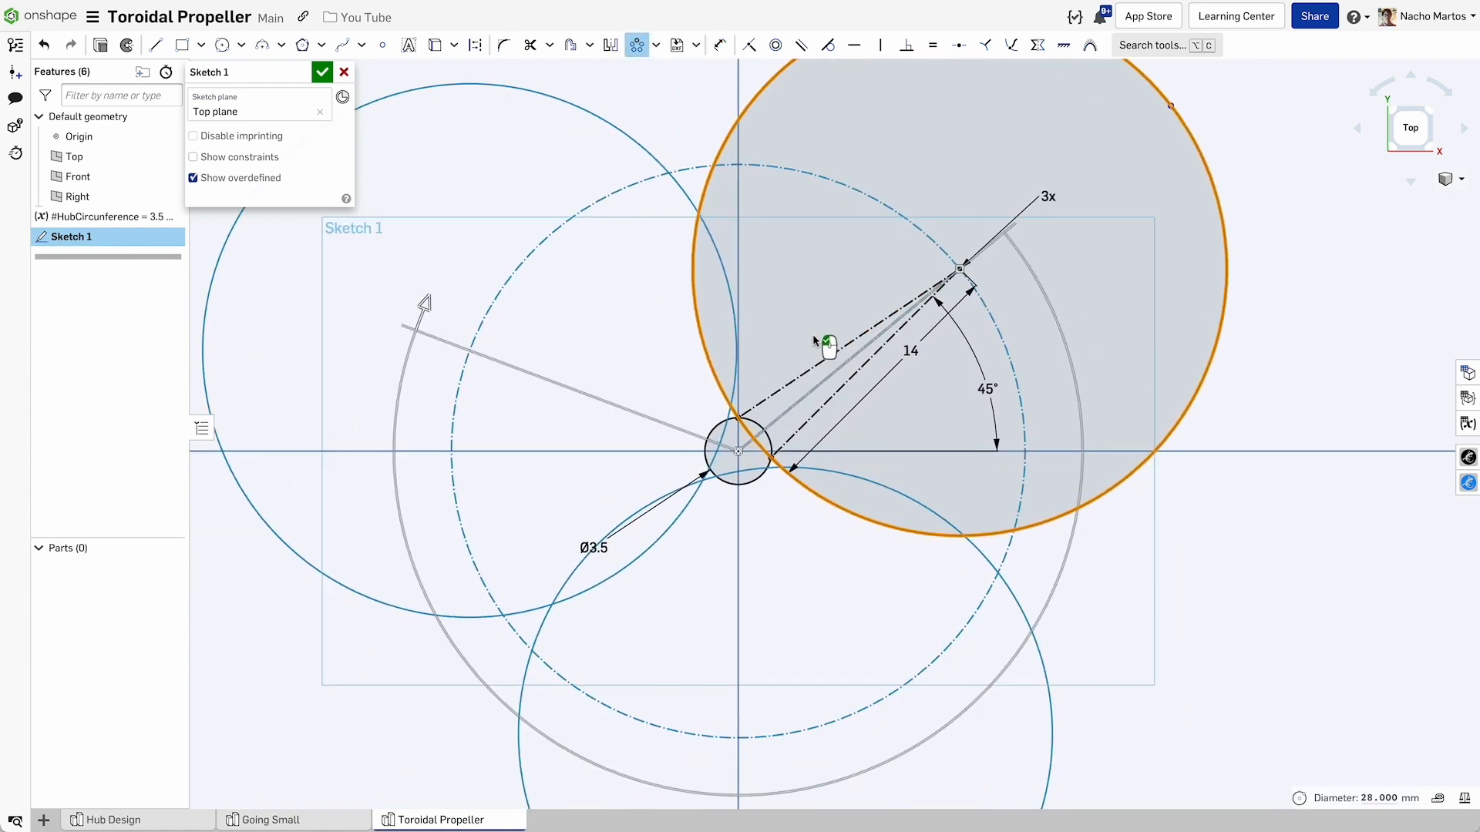
{"action": "scroll", "coordinate": [903, 440], "scroll_direction": "down", "scroll_amount": 1}
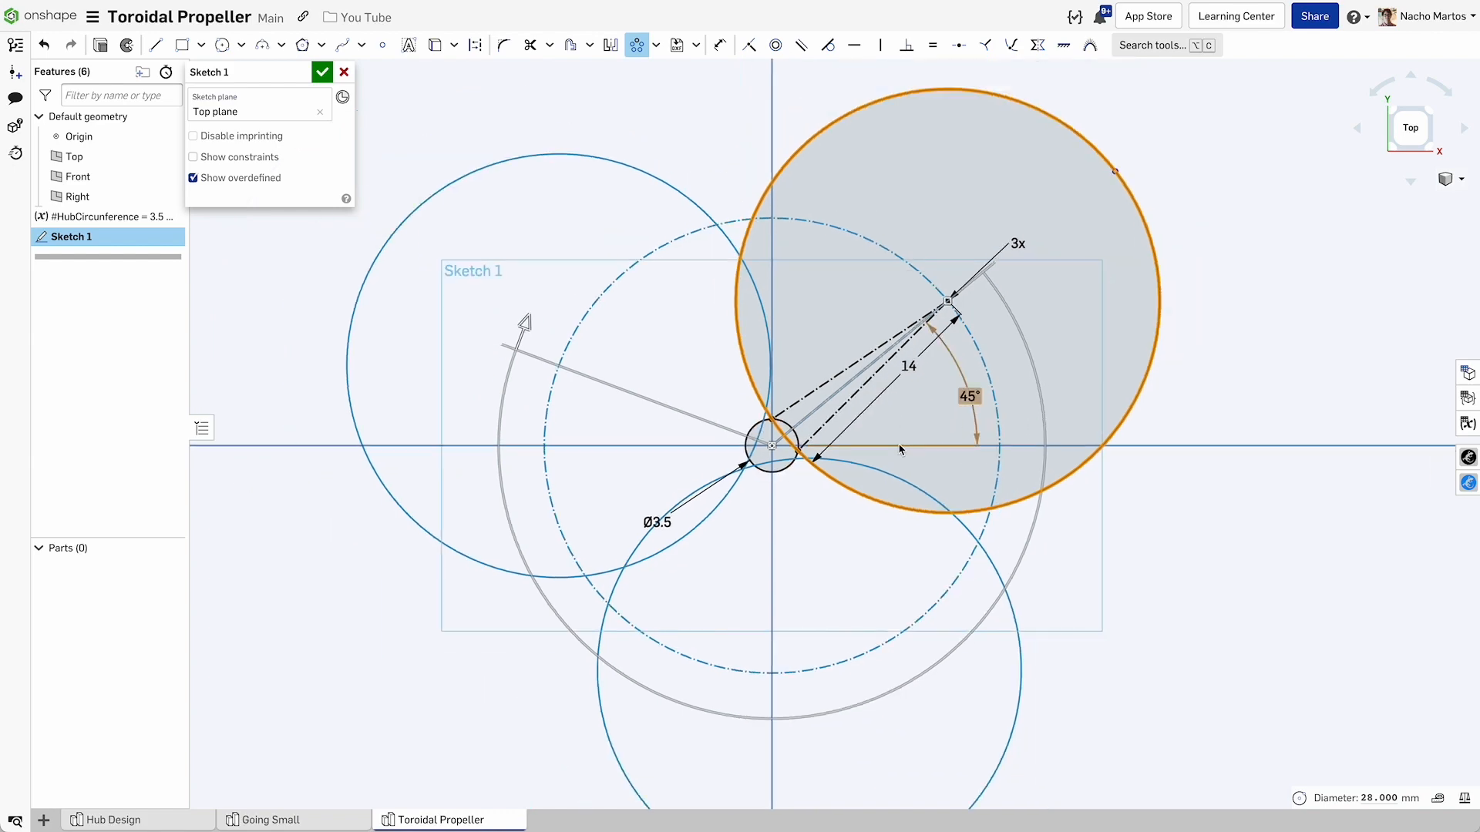
{"action": "scroll", "coordinate": [897, 436], "scroll_direction": "up", "scroll_amount": 1}
{"action": "left_click", "coordinate": [1200, 457]}
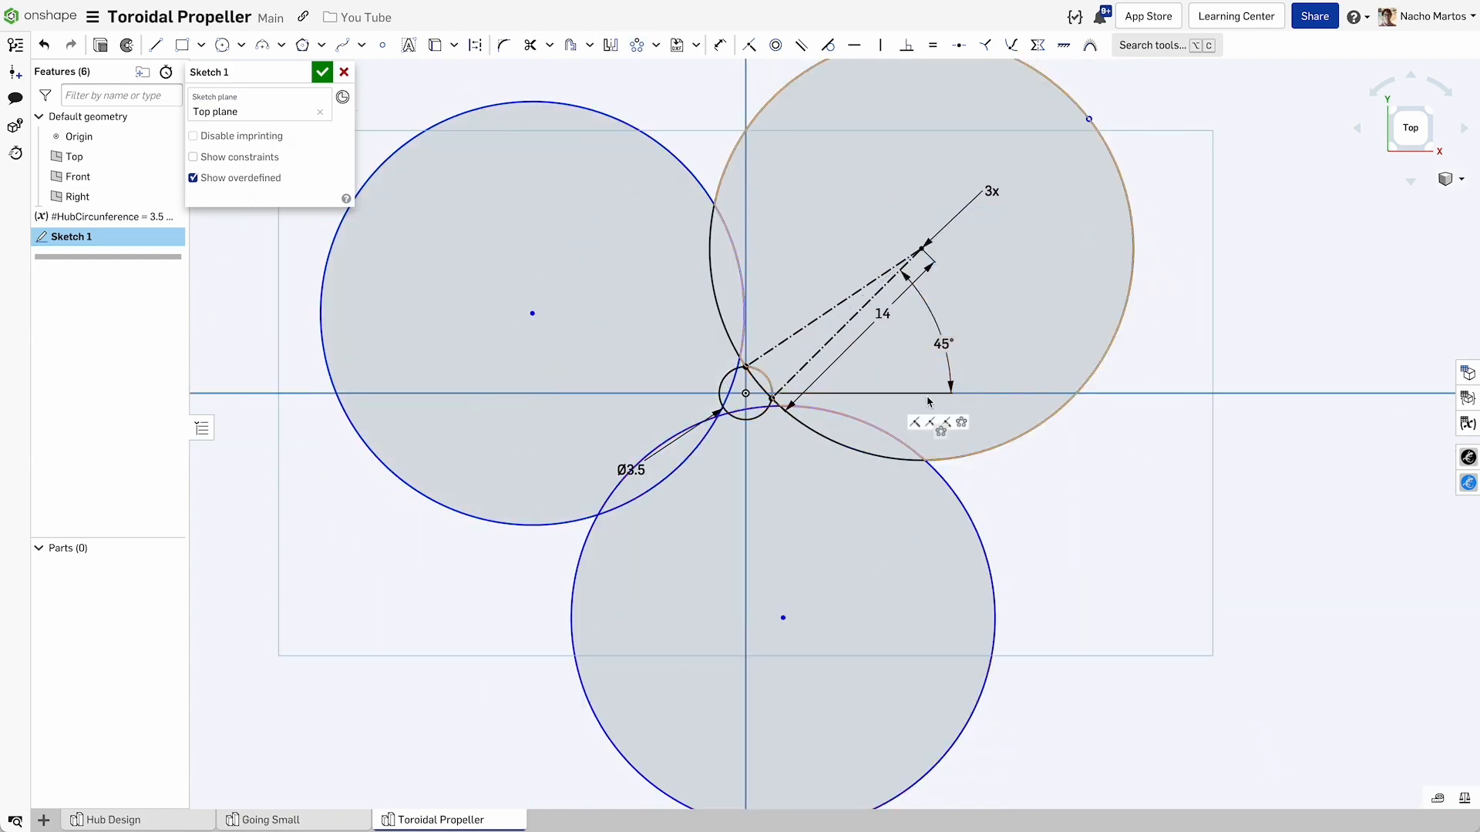
{"action": "scroll", "coordinate": [810, 398], "scroll_direction": "up", "scroll_amount": 5}
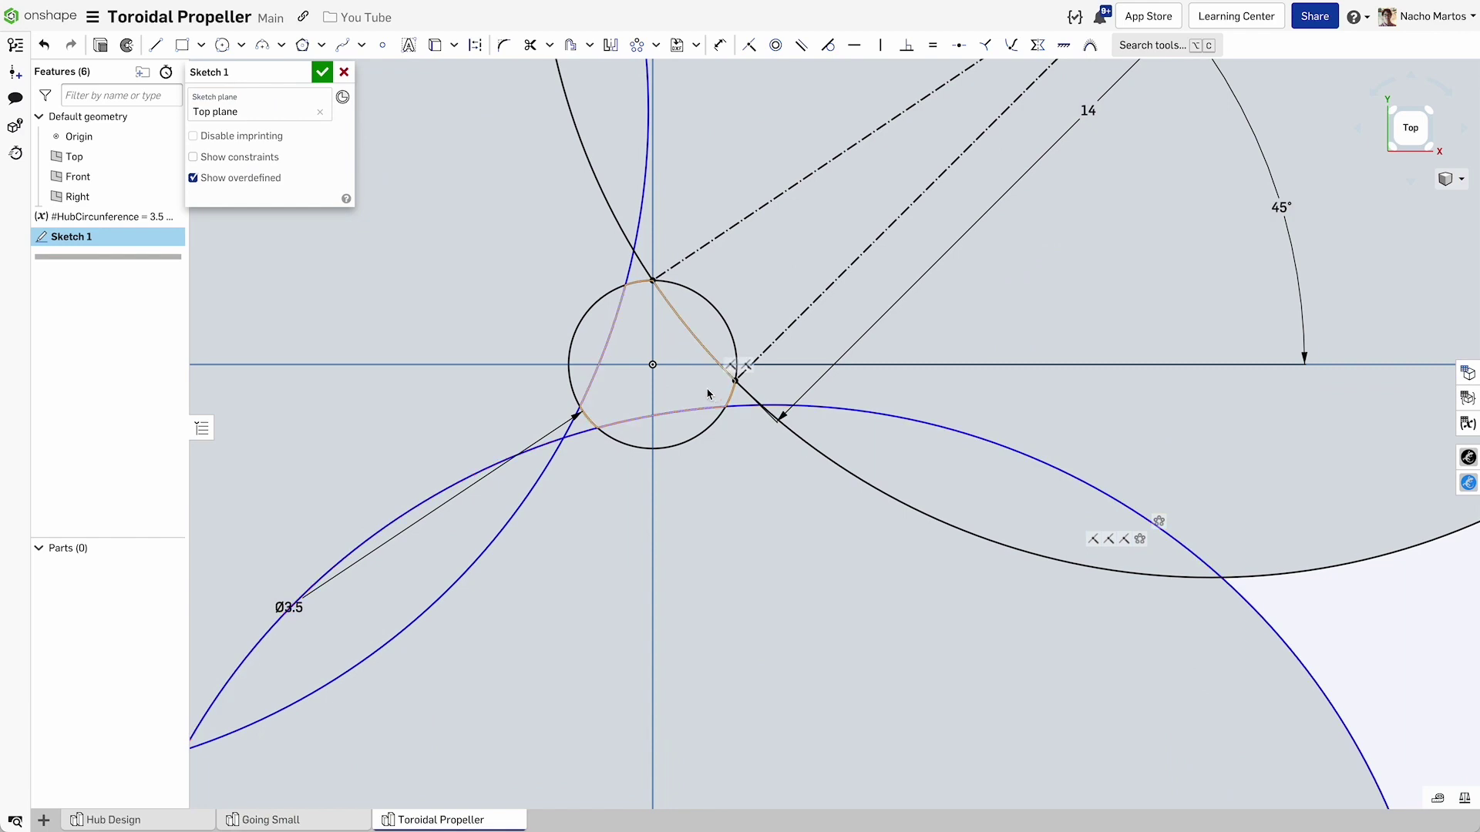
{"action": "left_click", "coordinate": [749, 405]}
{"action": "scroll", "coordinate": [740, 421], "scroll_direction": "down", "scroll_amount": 3}
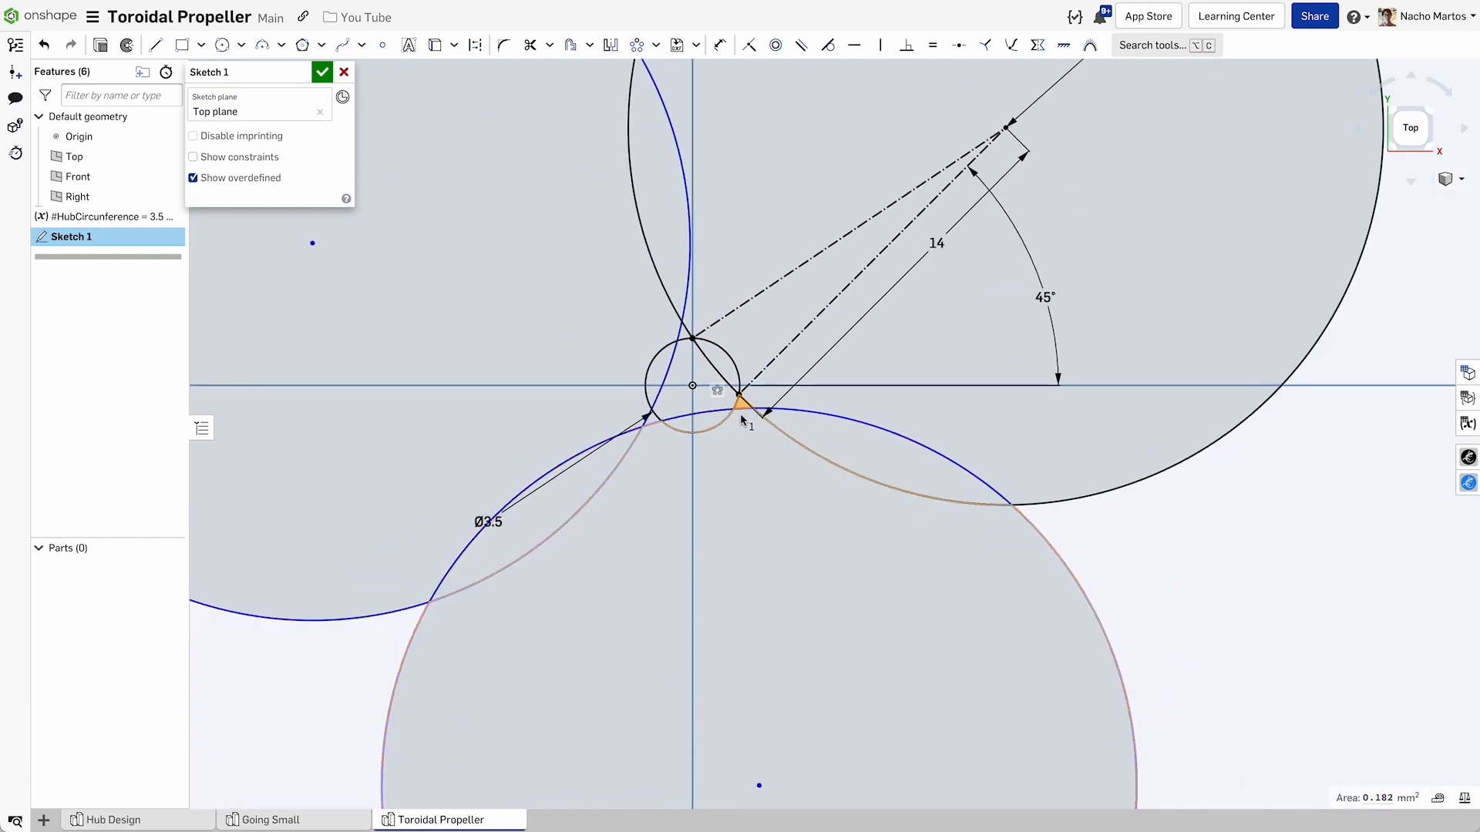
{"action": "left_click", "coordinate": [735, 424]}
{"action": "right_click_drag", "start_coordinate": [810, 393], "coordinate": [832, 438]}
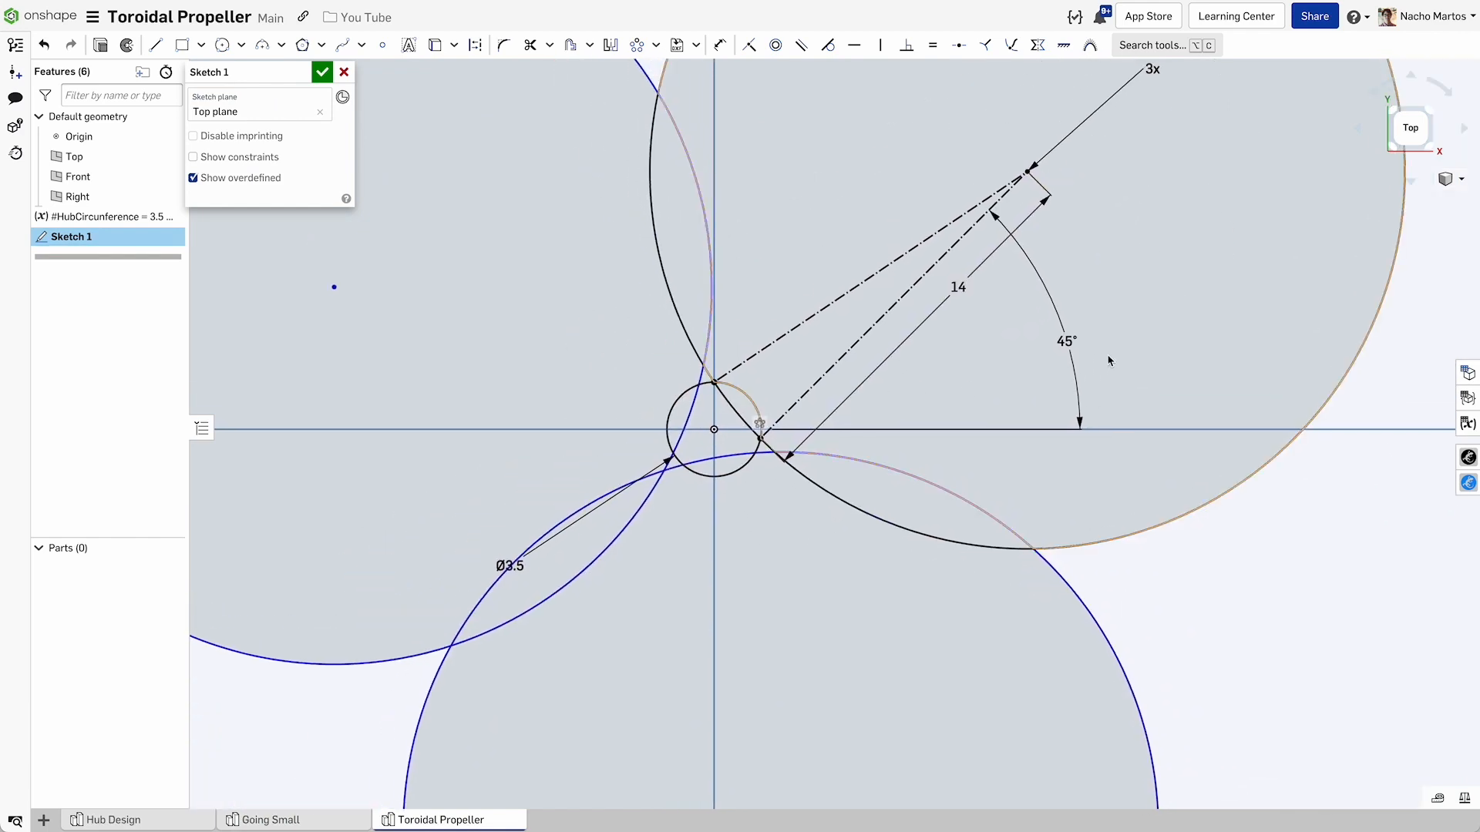
Change the blade angle to 30° and delete the two pattern copies.
{"action": "double_click", "coordinate": [1066, 341]}
{"action": "type", "text": "30"}
{"action": "key", "text": "Return"}
{"action": "scroll", "coordinate": [1064, 376], "scroll_direction": "down", "scroll_amount": 2}
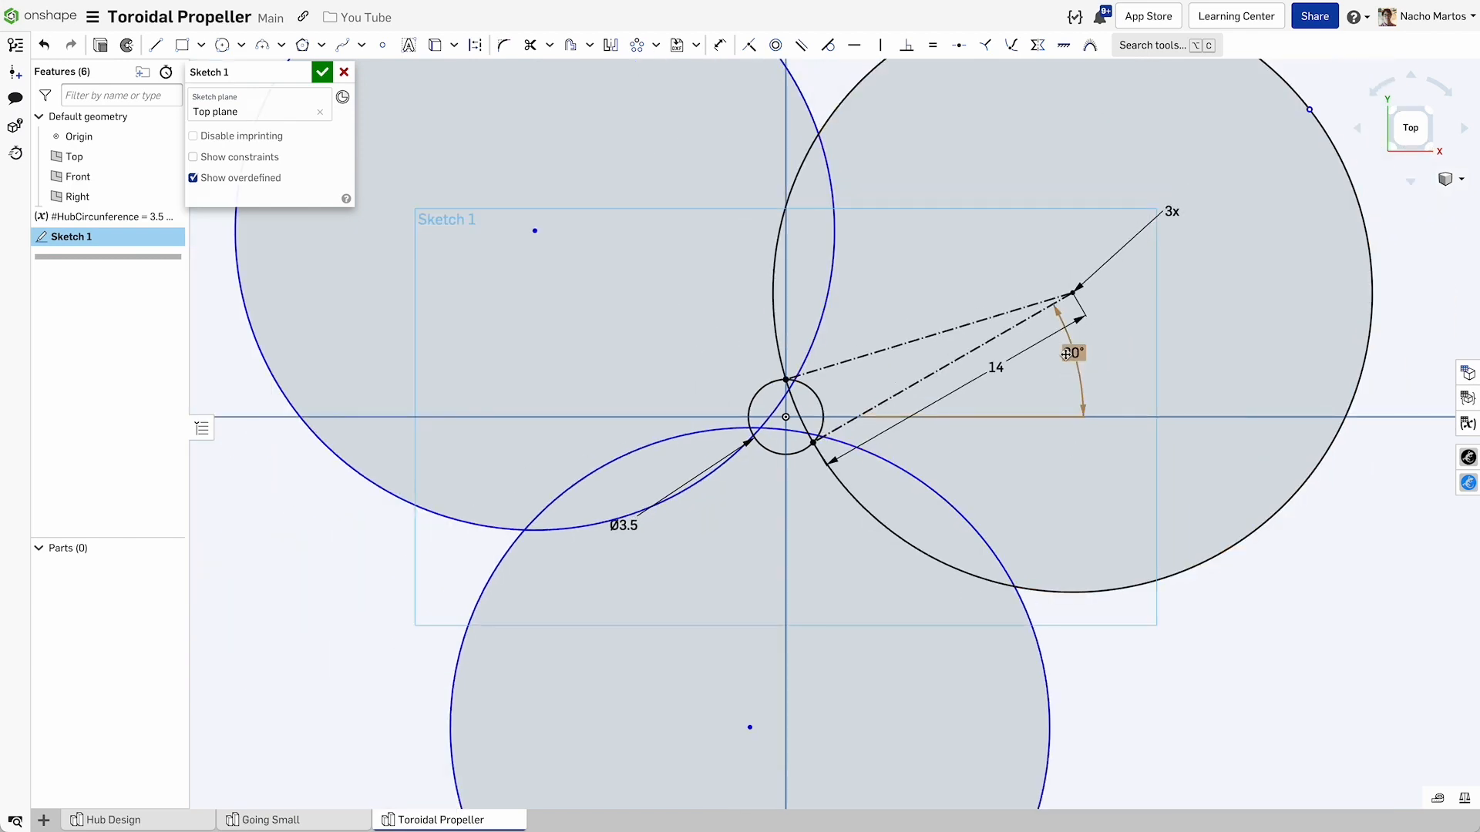
{"action": "left_click", "coordinate": [816, 111]}
{"action": "left_click", "coordinate": [524, 567], "text": "shift"}
{"action": "key", "text": "Delete"}
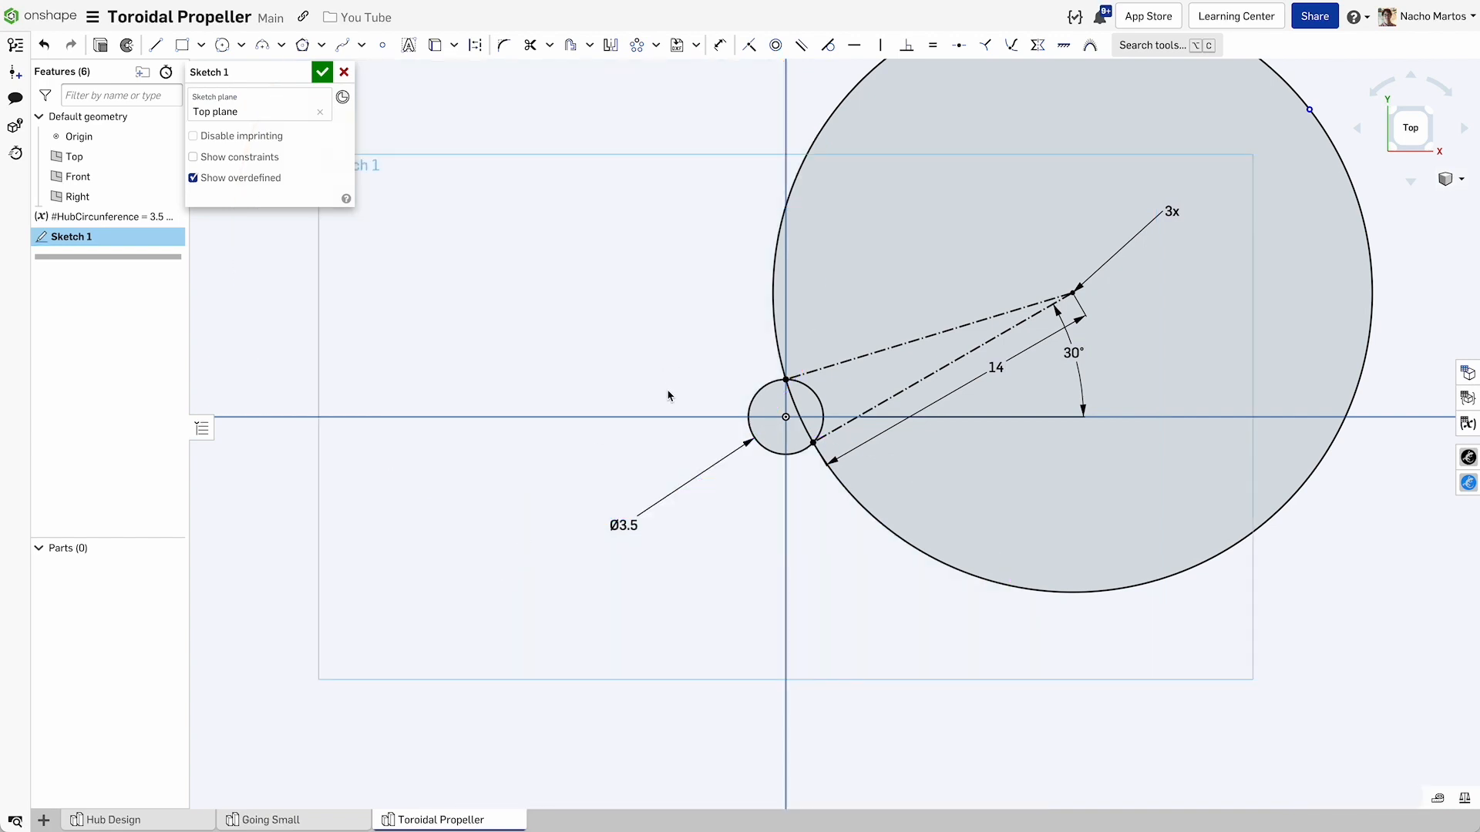
{"action": "middle_click_drag", "start_coordinate": [714, 309], "coordinate": [696, 385]}
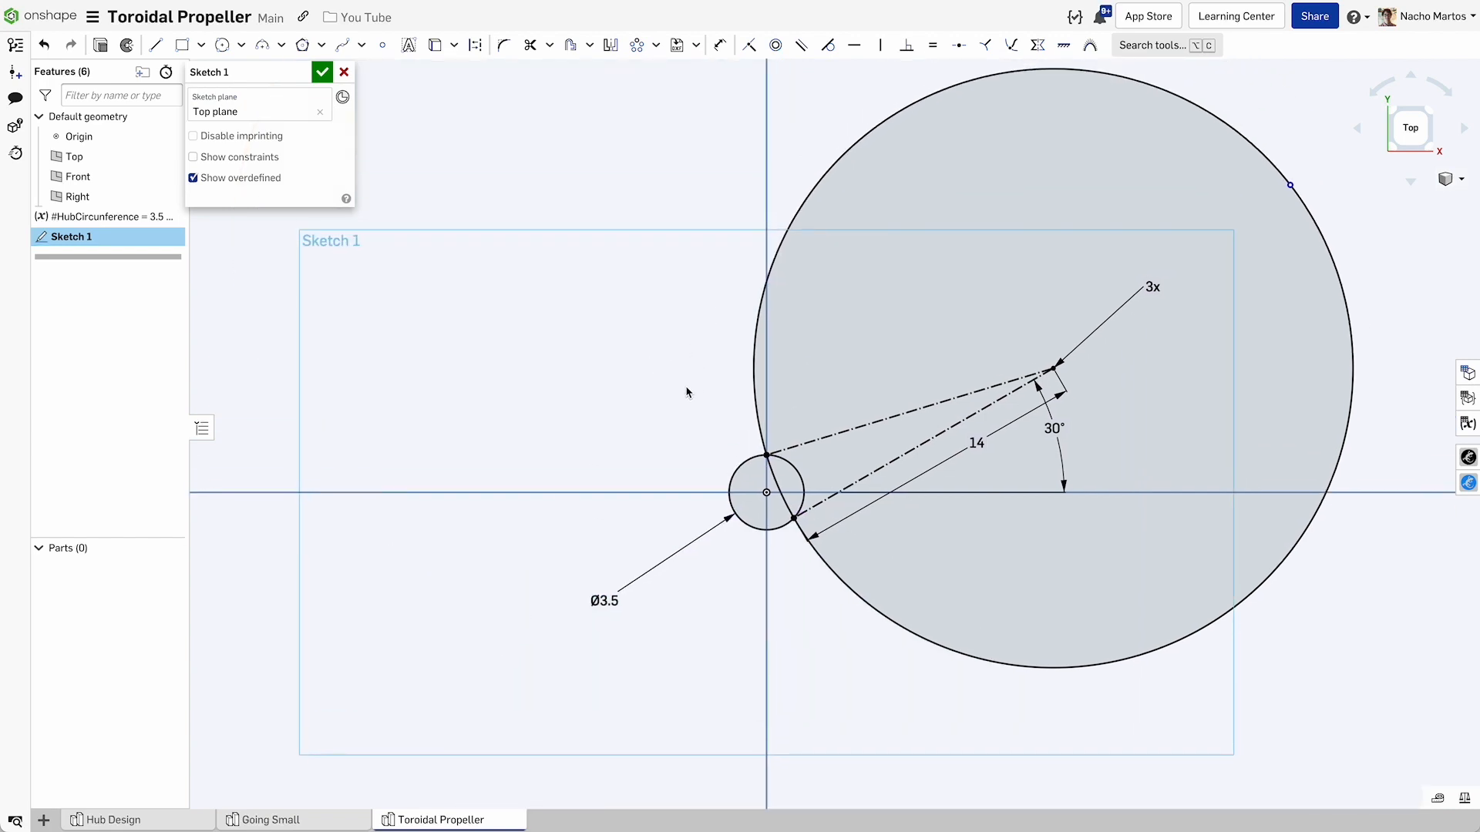
Finish Sketch 1 and start Sketch 2 on the Front plane, viewed normal.
{"action": "left_click", "coordinate": [322, 71]}
{"action": "middle_click_drag", "start_coordinate": [468, 278], "coordinate": [577, 310]}
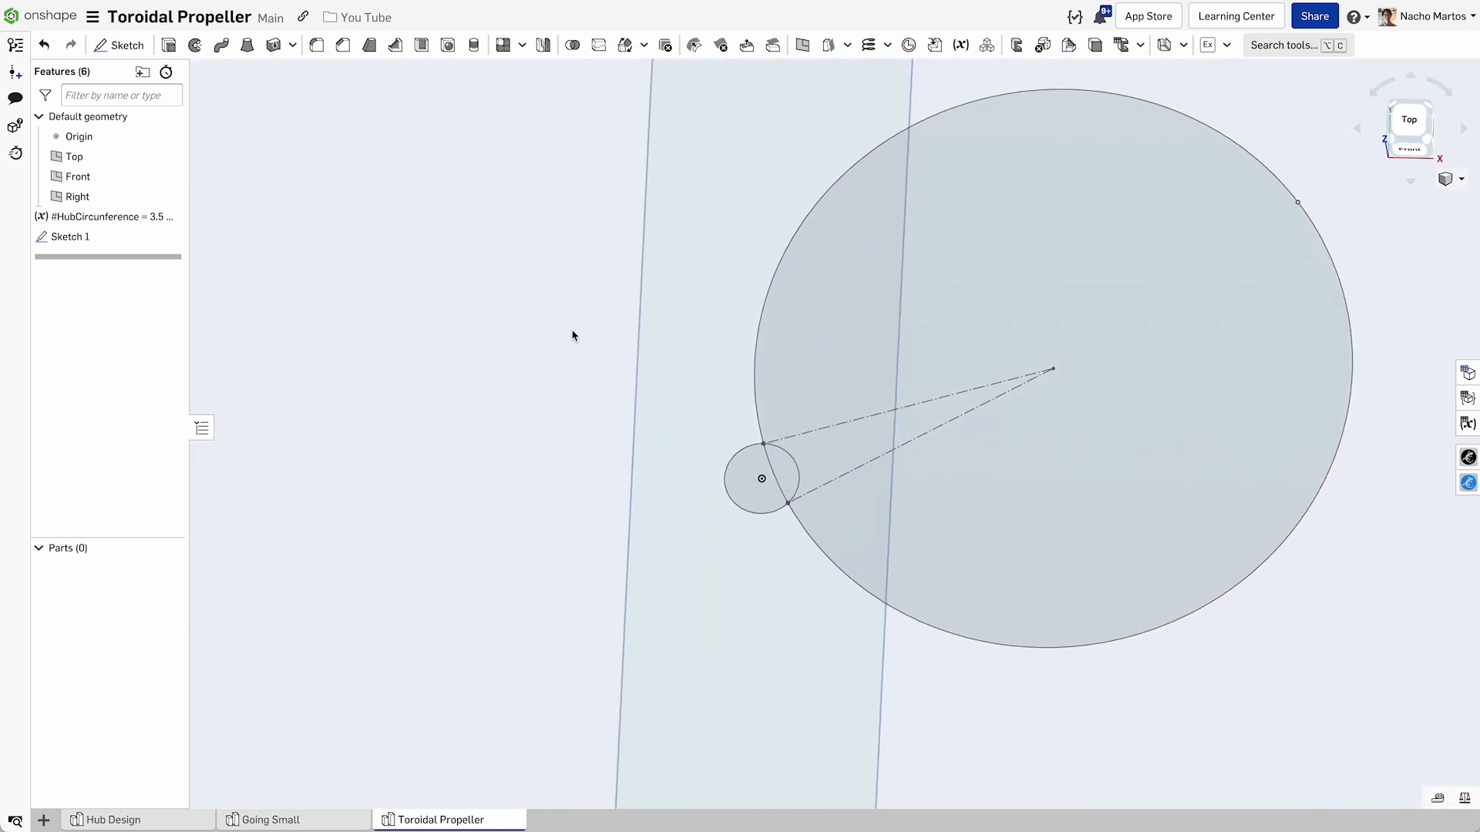
{"action": "right_click_drag", "start_coordinate": [571, 337], "coordinate": [729, 278]}
{"action": "scroll", "coordinate": [835, 294], "scroll_direction": "down", "scroll_amount": 5}
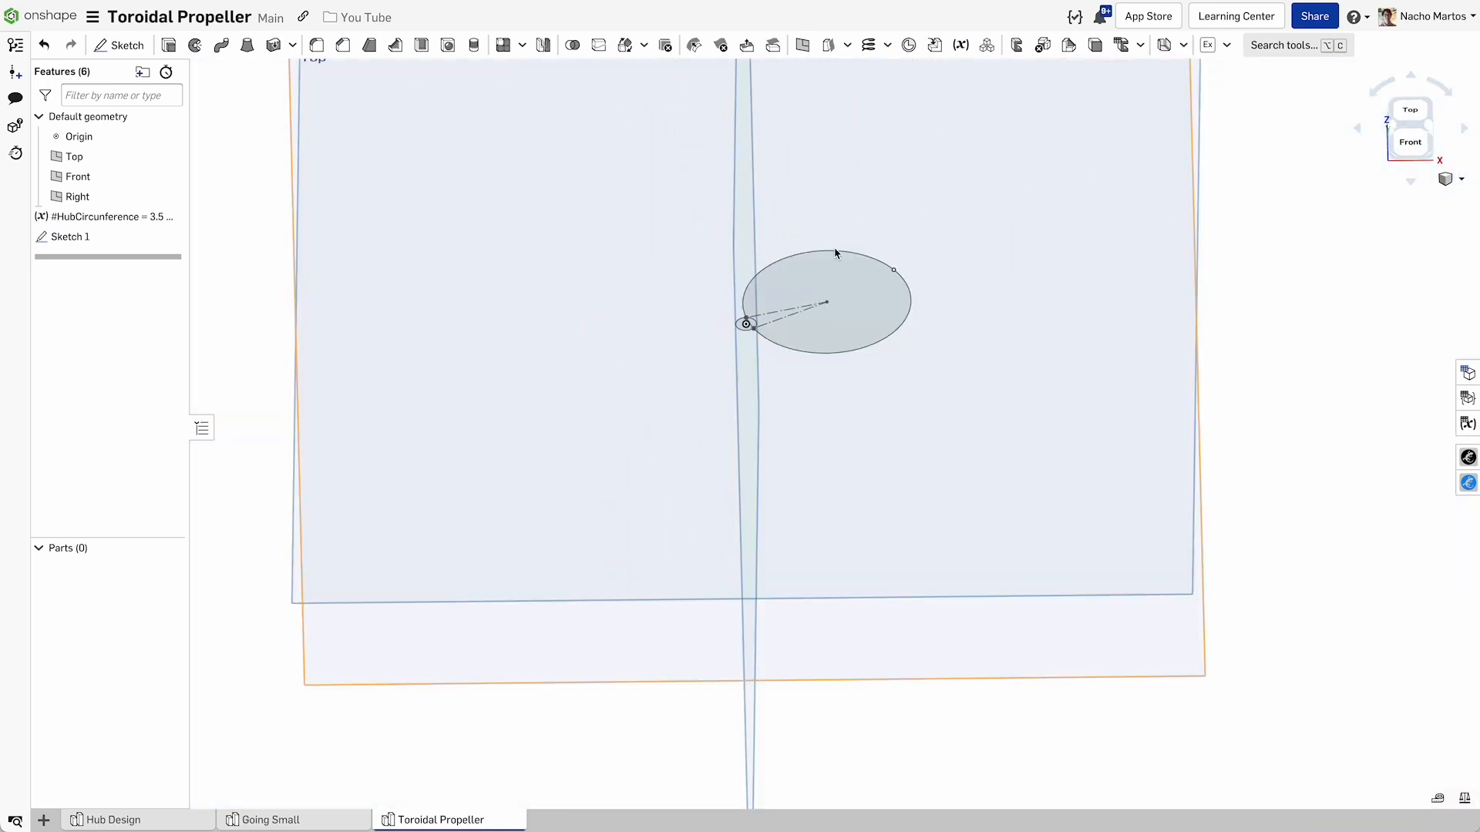
{"action": "right_click_drag", "start_coordinate": [835, 294], "coordinate": [900, 249]}
{"action": "left_click", "coordinate": [912, 280]}
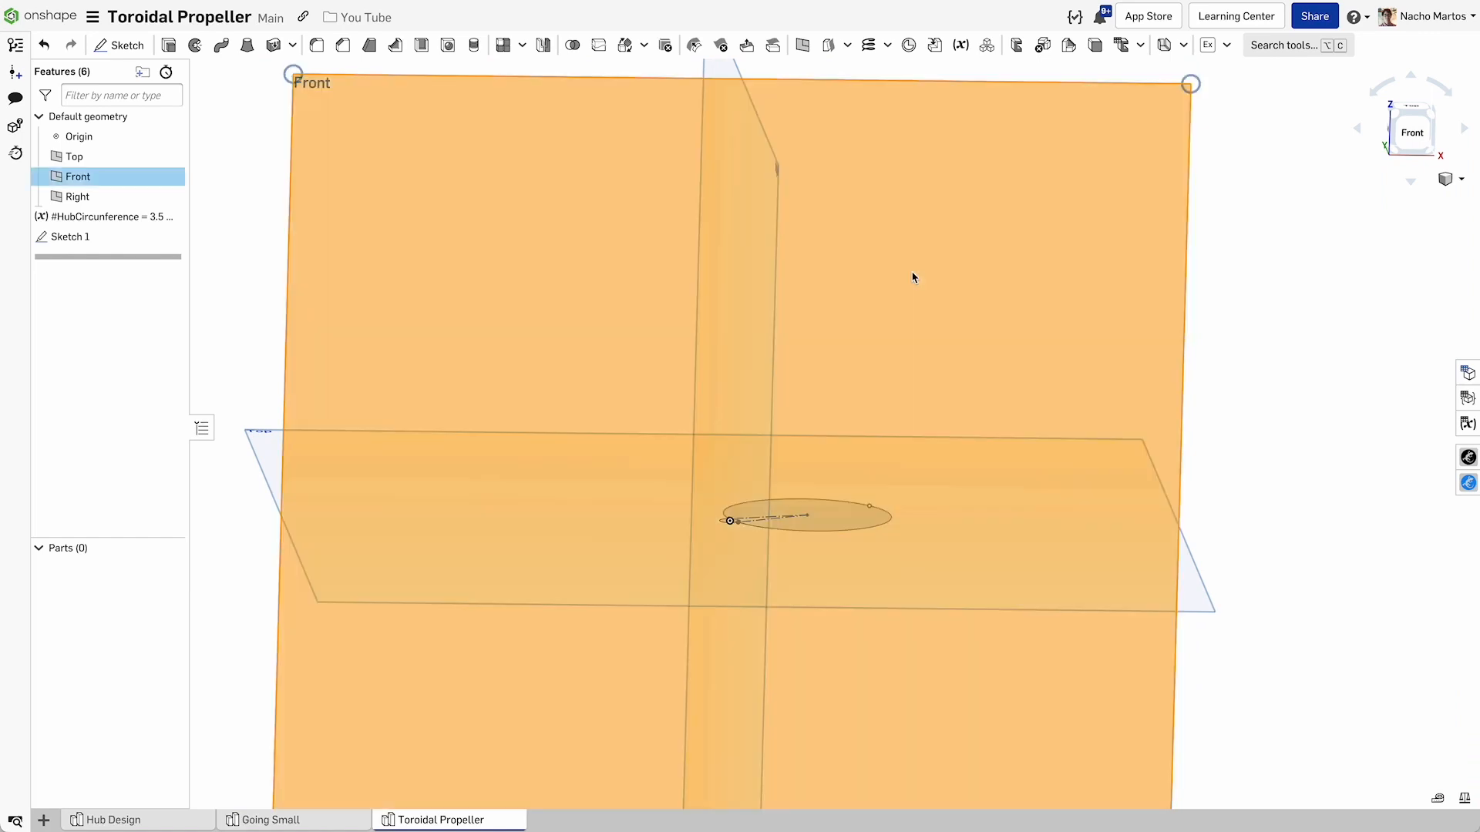
{"action": "key", "text": "shift+s"}
{"action": "key", "text": "n"}
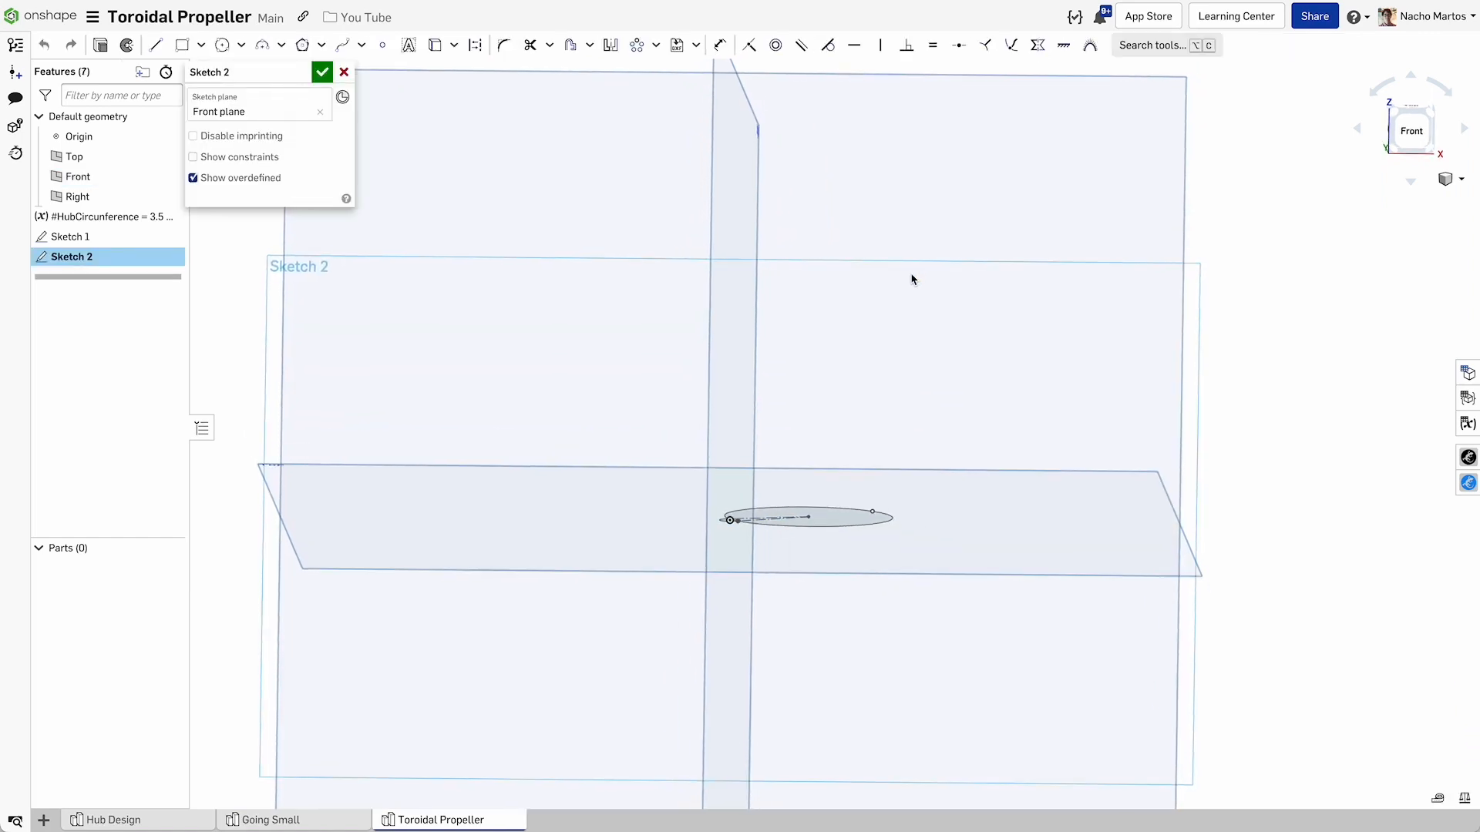
{"action": "key", "text": "l"}
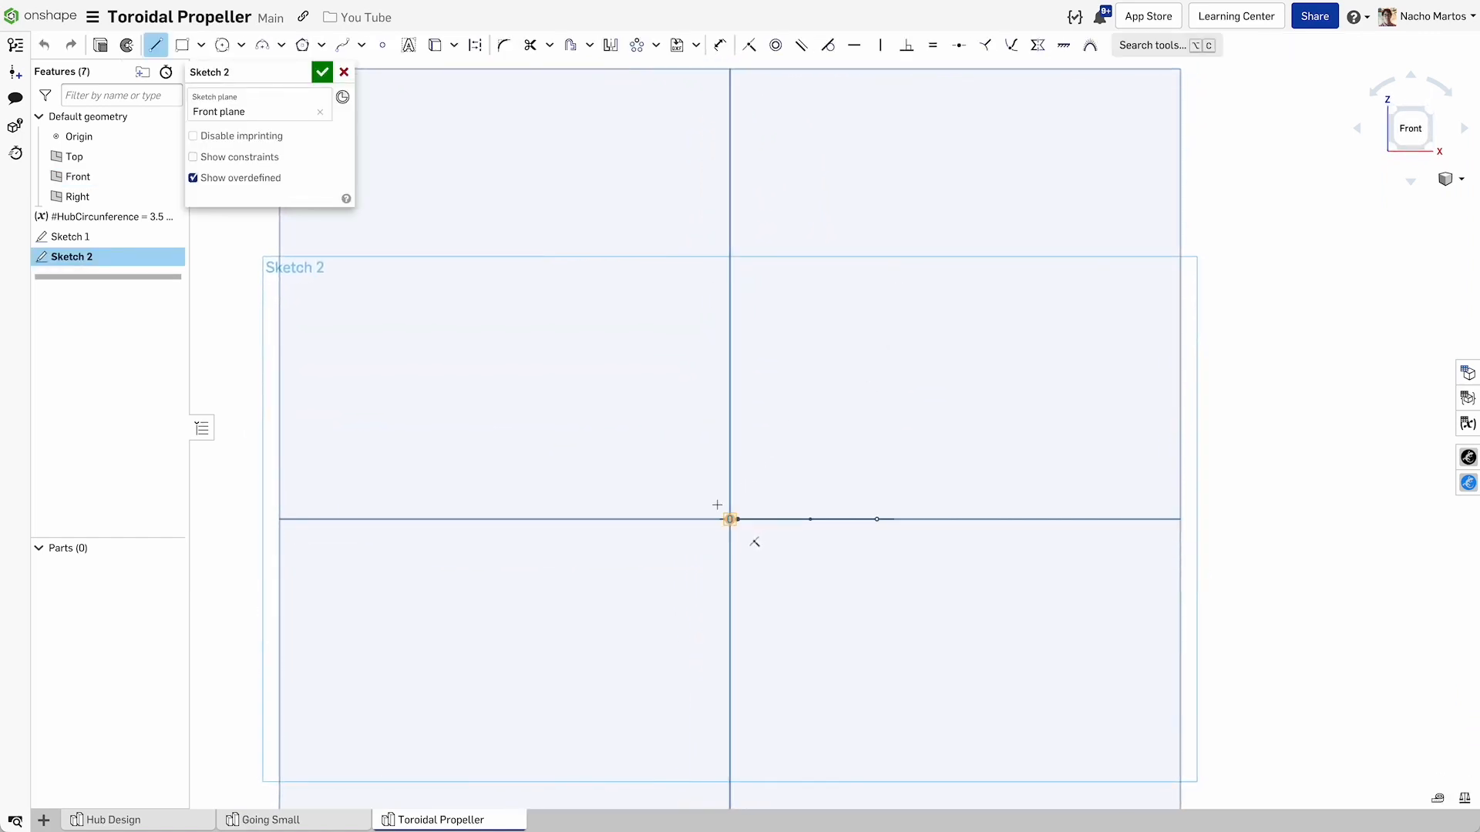
Draw a line from the origin and dimension it at 45° to horizontal.
{"action": "left_click", "coordinate": [628, 412]}
{"action": "key", "text": "d"}
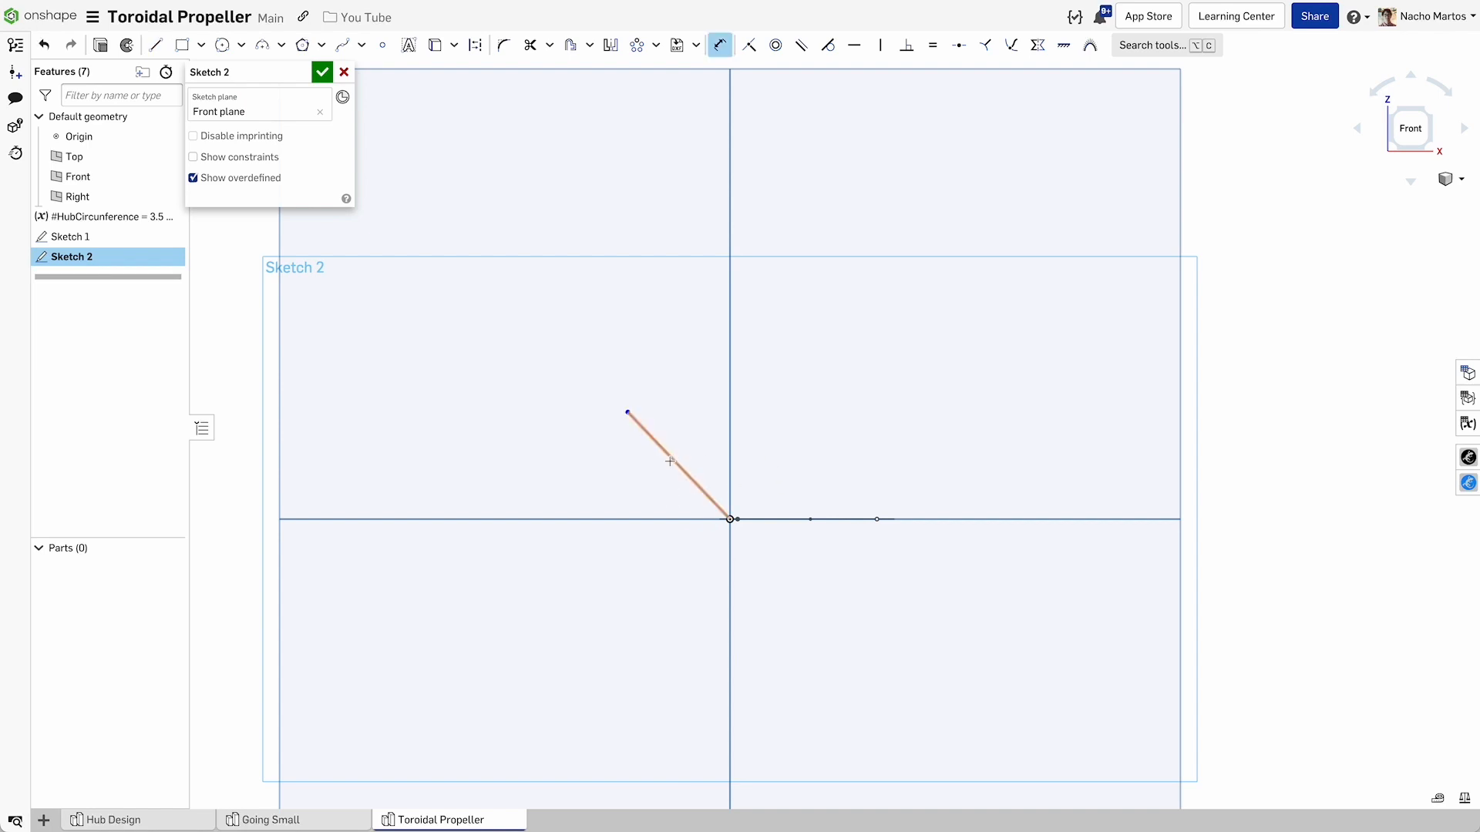
{"action": "left_click", "coordinate": [671, 459]}
{"action": "left_click", "coordinate": [592, 501]}
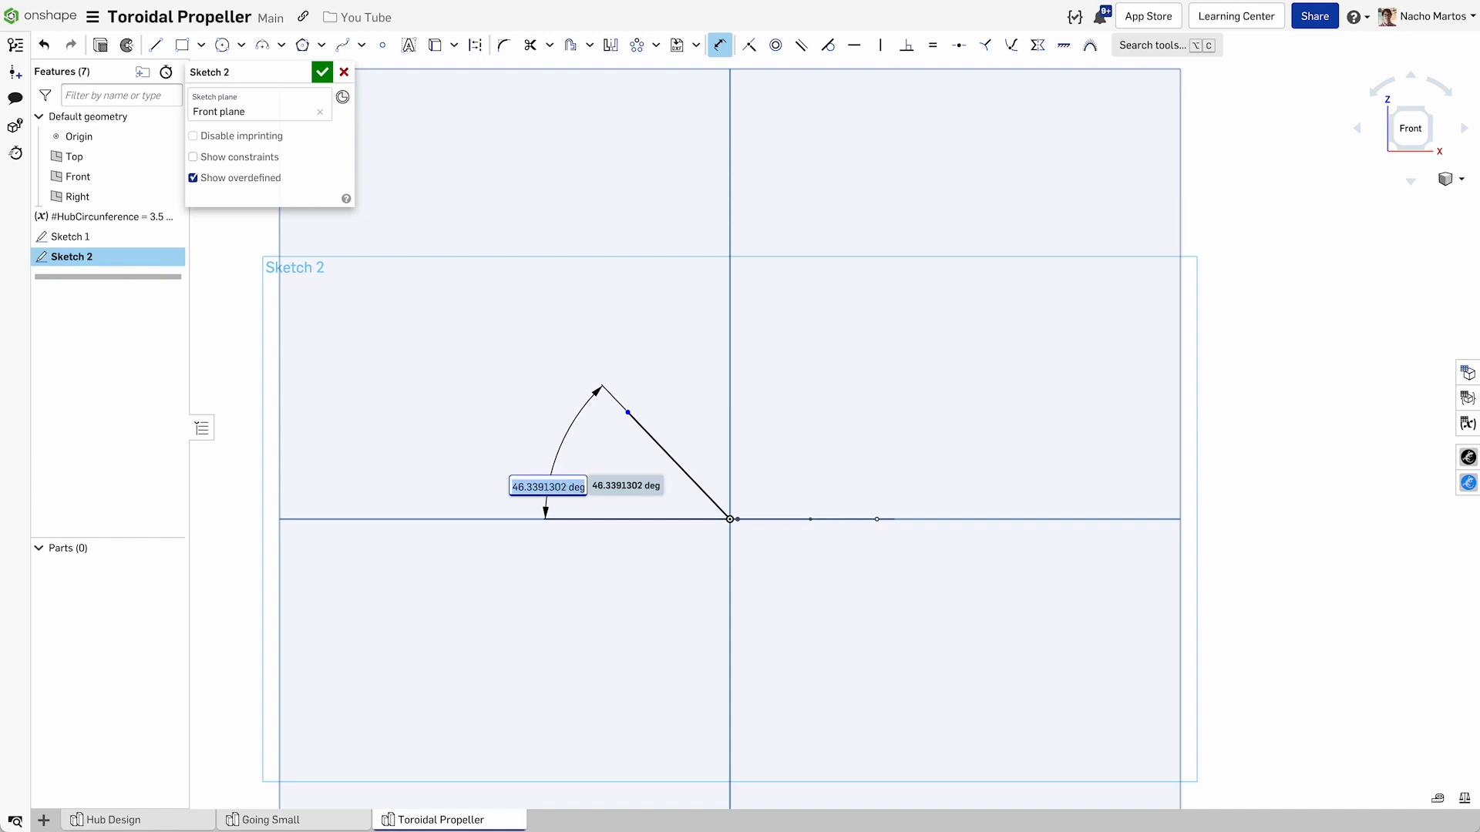
{"action": "type", "text": "40"}
{"action": "key", "text": "Return"}
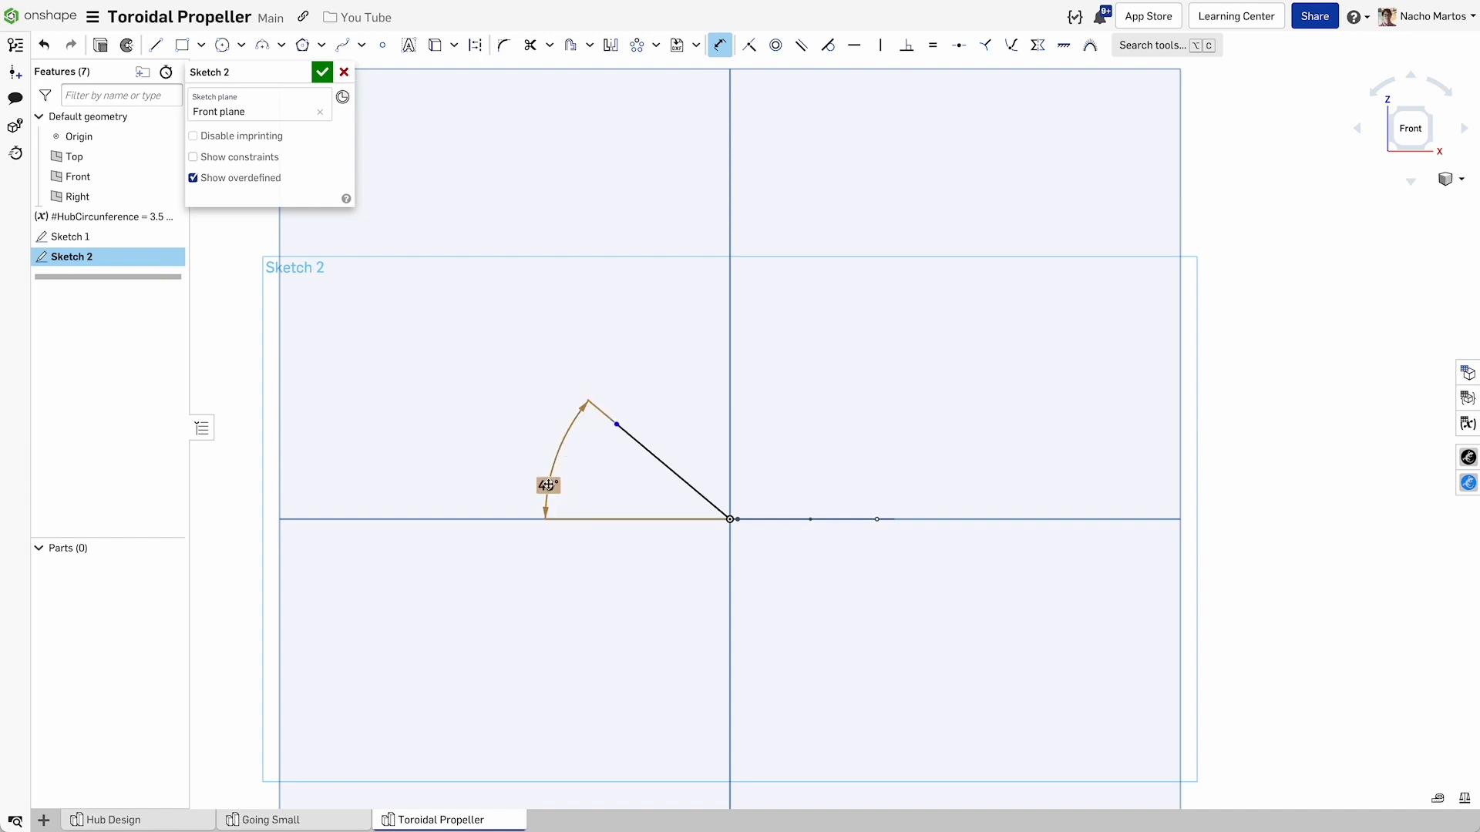
{"action": "double_click", "coordinate": [548, 485]}
{"action": "type", "text": "45"}
{"action": "key", "text": "Return"}
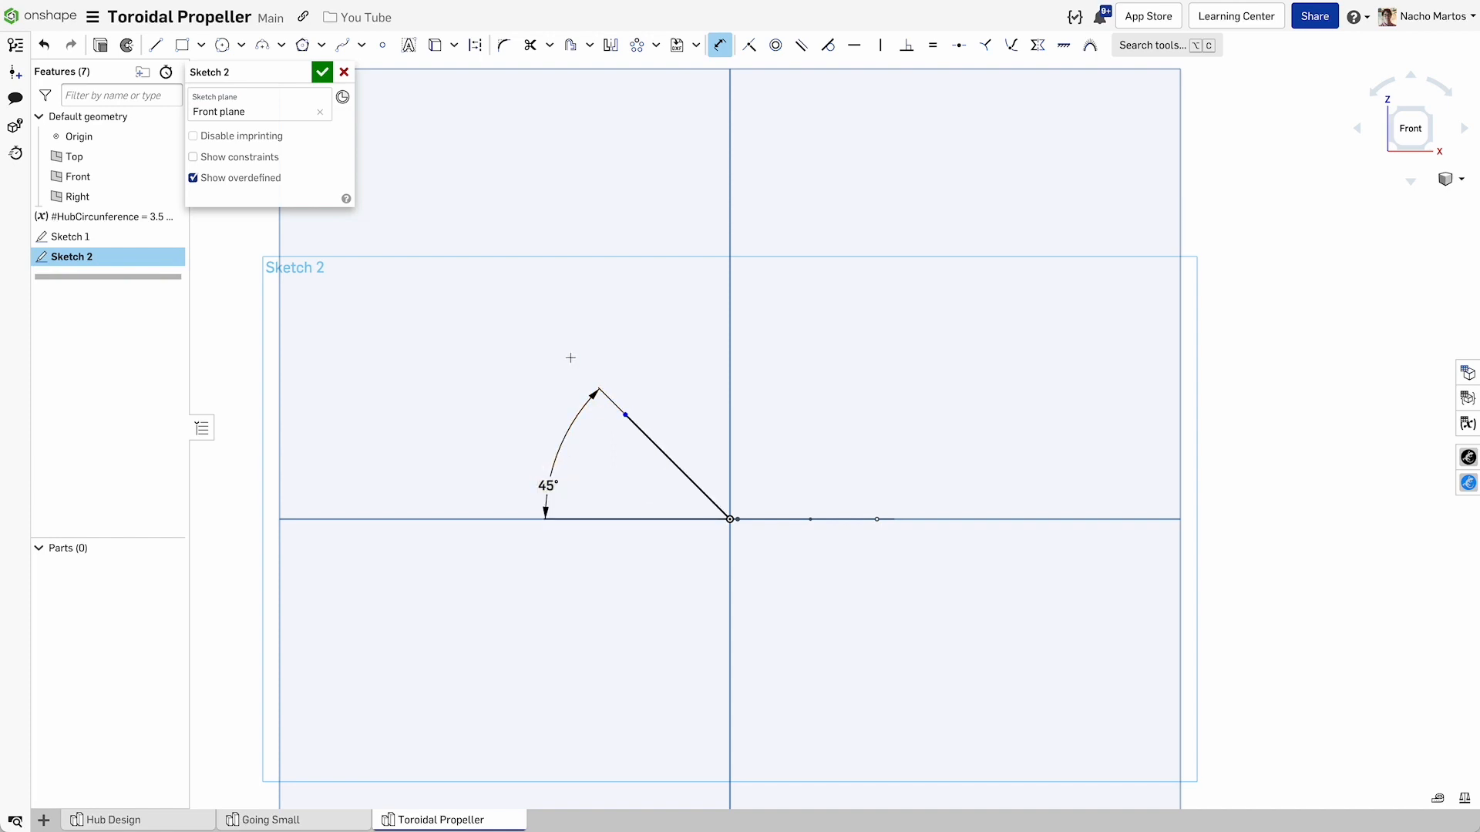
Drive the 45° angle with a new PorpellerAngle variable.
{"action": "double_click", "coordinate": [549, 484]}
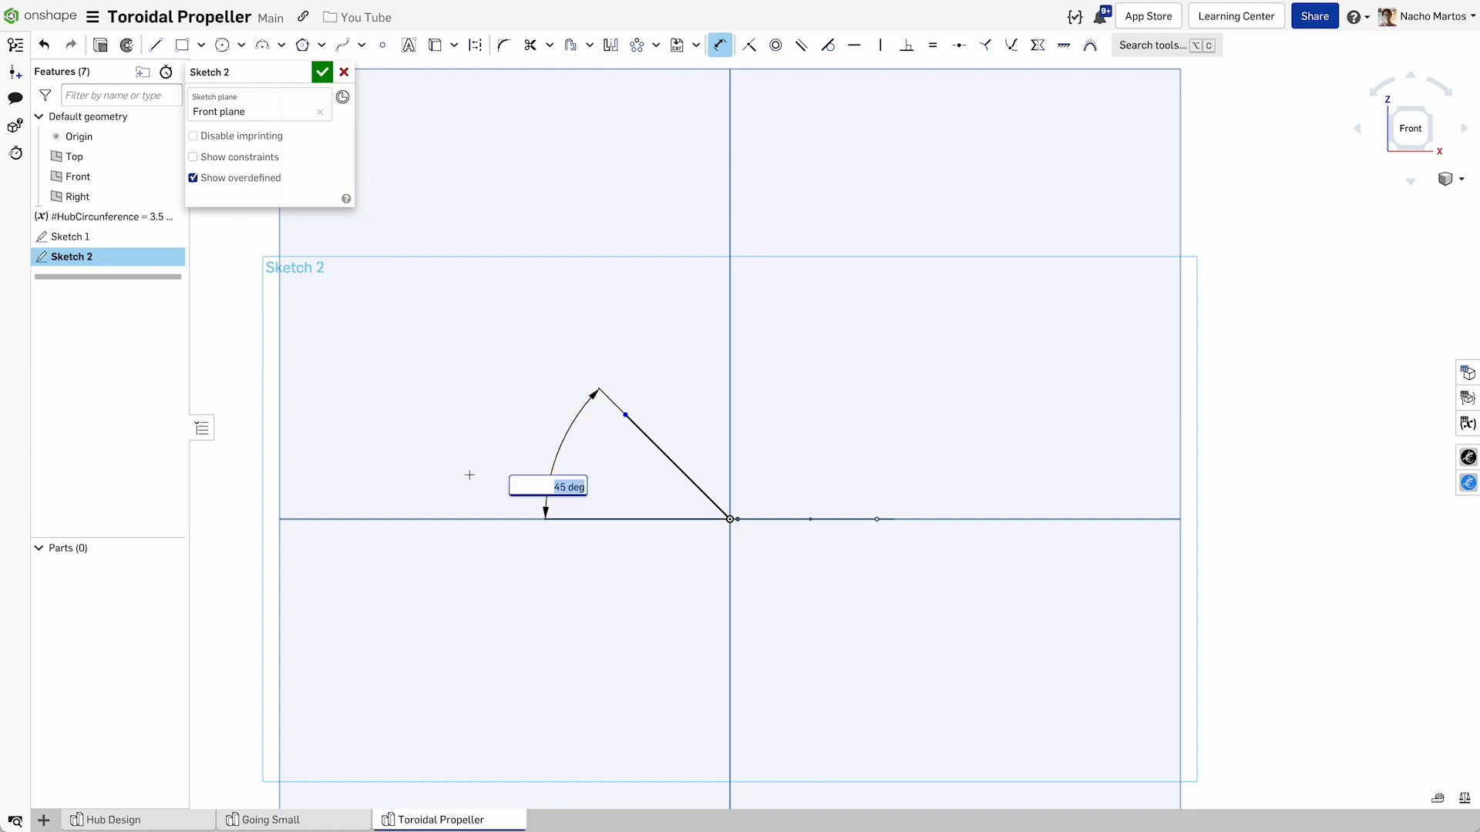
{"action": "type", "text": "#"}
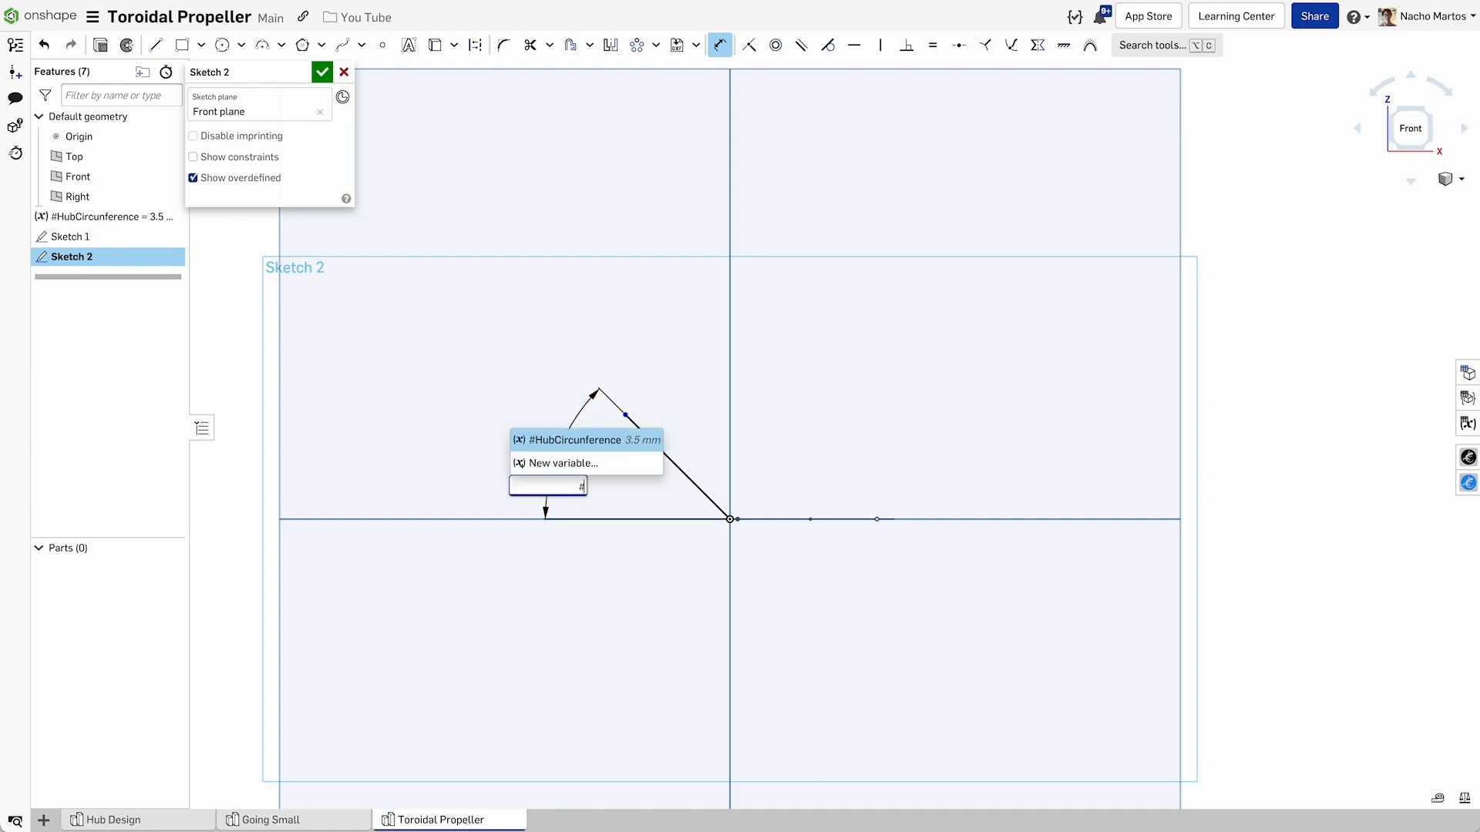
{"action": "key", "text": "Down"}
{"action": "key", "text": "Return"}
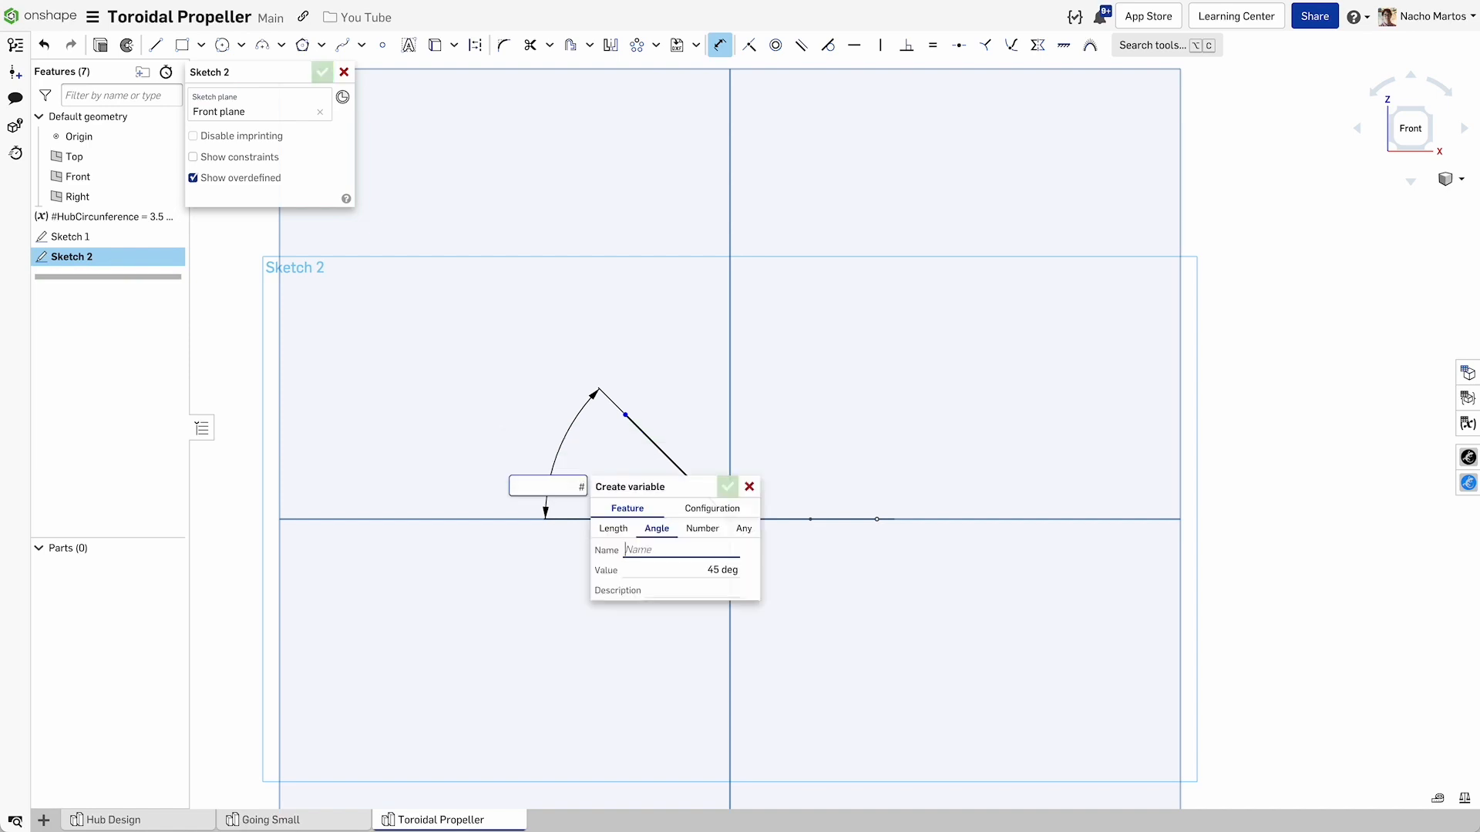
{"action": "type", "text": "P"}
{"action": "key", "text": "BackSpace"}
{"action": "key", "text": "BackSpace"}
{"action": "type", "text": "An"}
{"action": "key", "text": "Tab"}
{"action": "key", "text": "Return"}
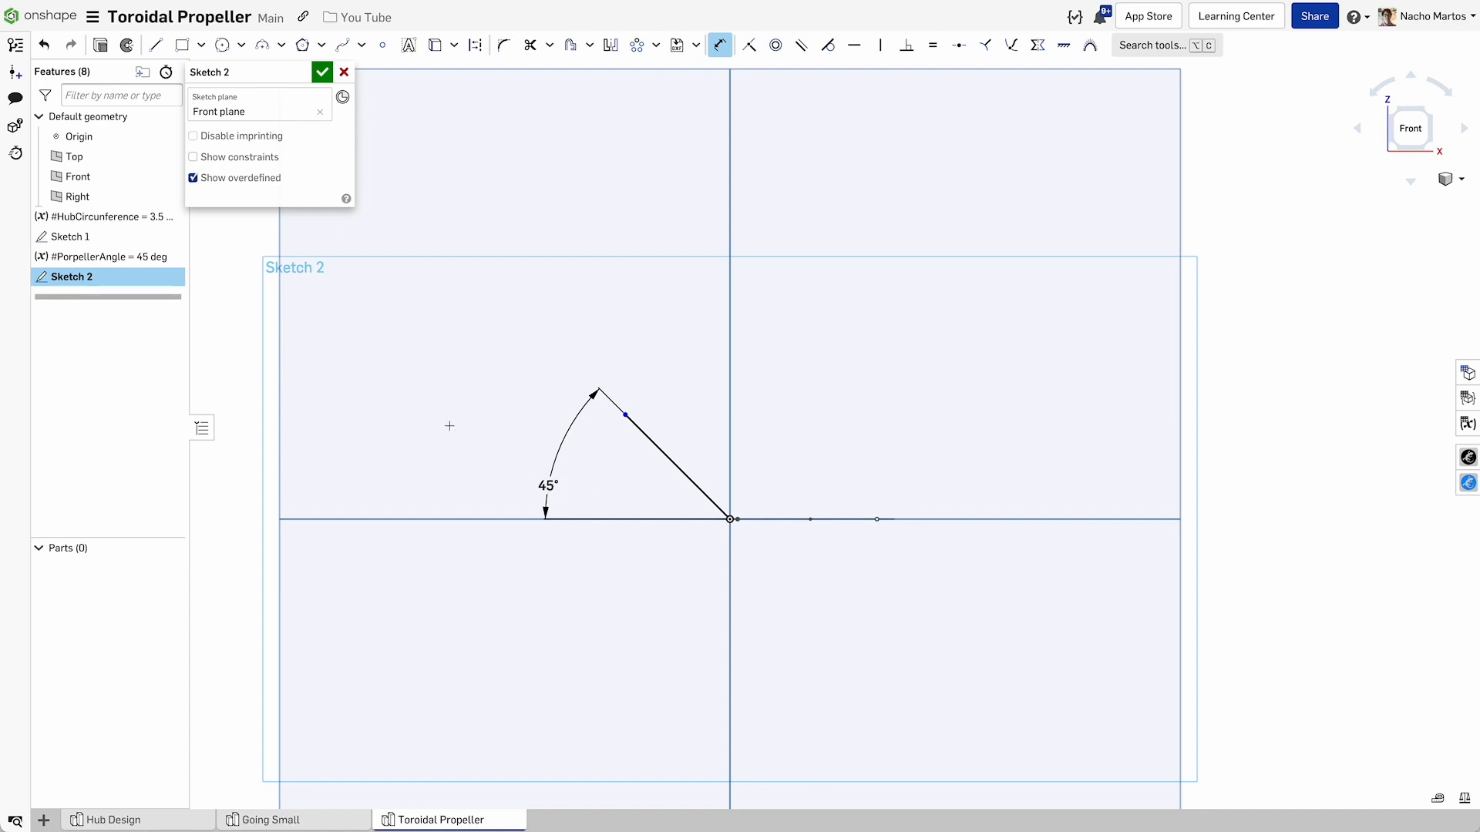
Accept Sketch 2 and hide the default planes.
{"action": "left_click", "coordinate": [323, 74]}
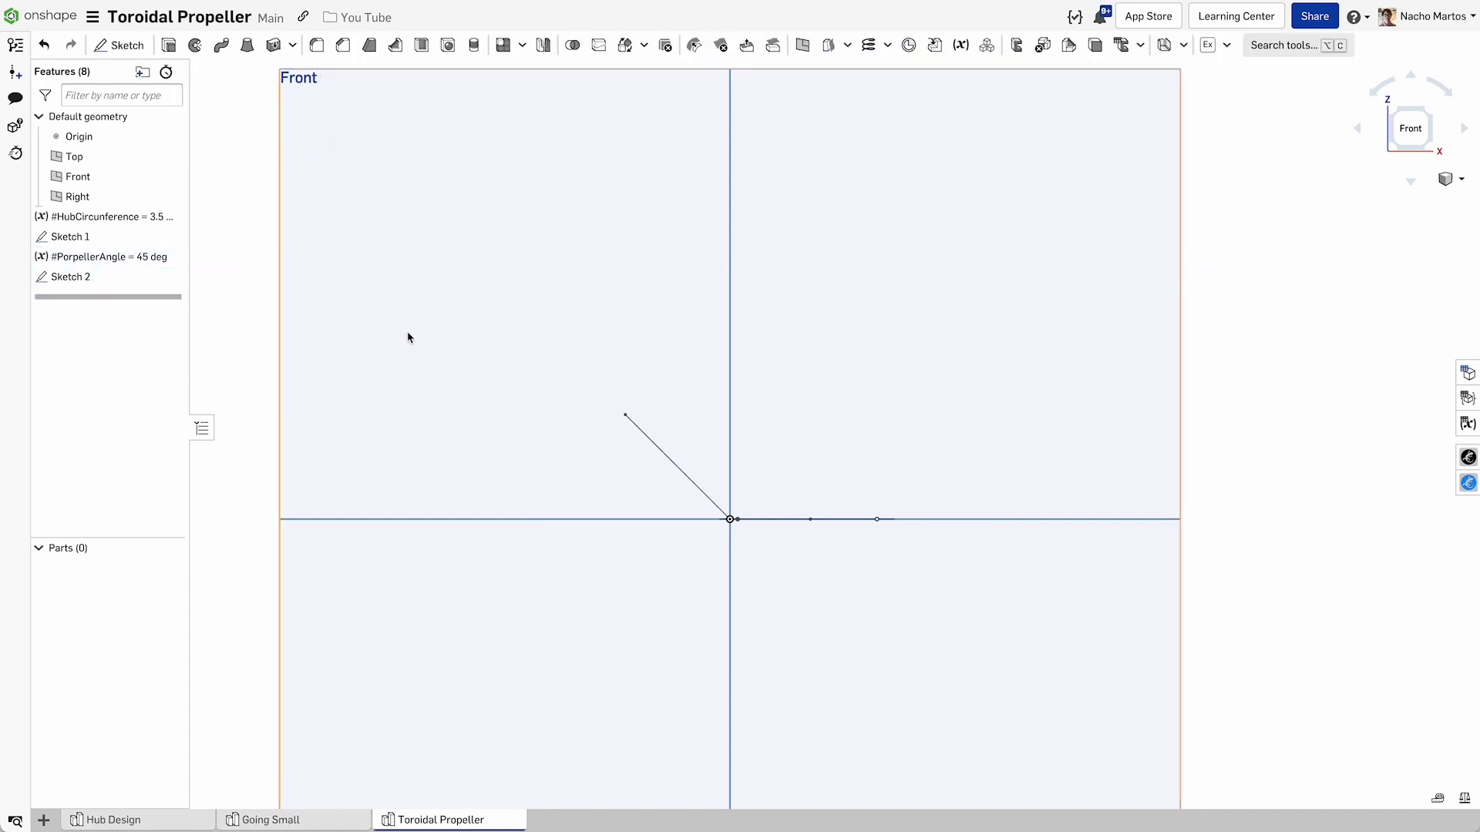
{"action": "right_click_drag", "start_coordinate": [503, 363], "coordinate": [833, 581]}
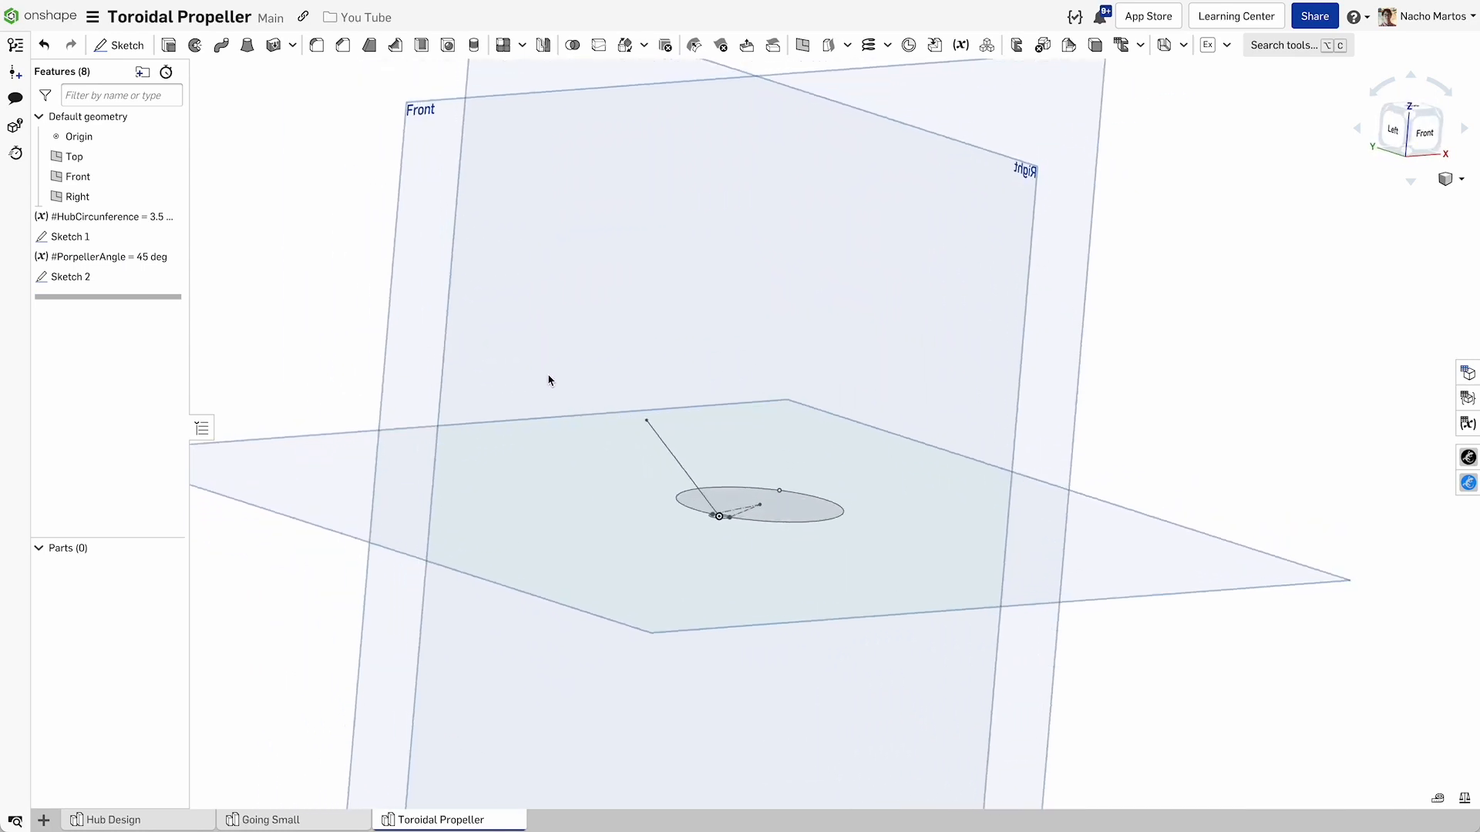
{"action": "scroll", "coordinate": [832, 582], "scroll_direction": "up", "scroll_amount": 2}
{"action": "key", "text": "p"}
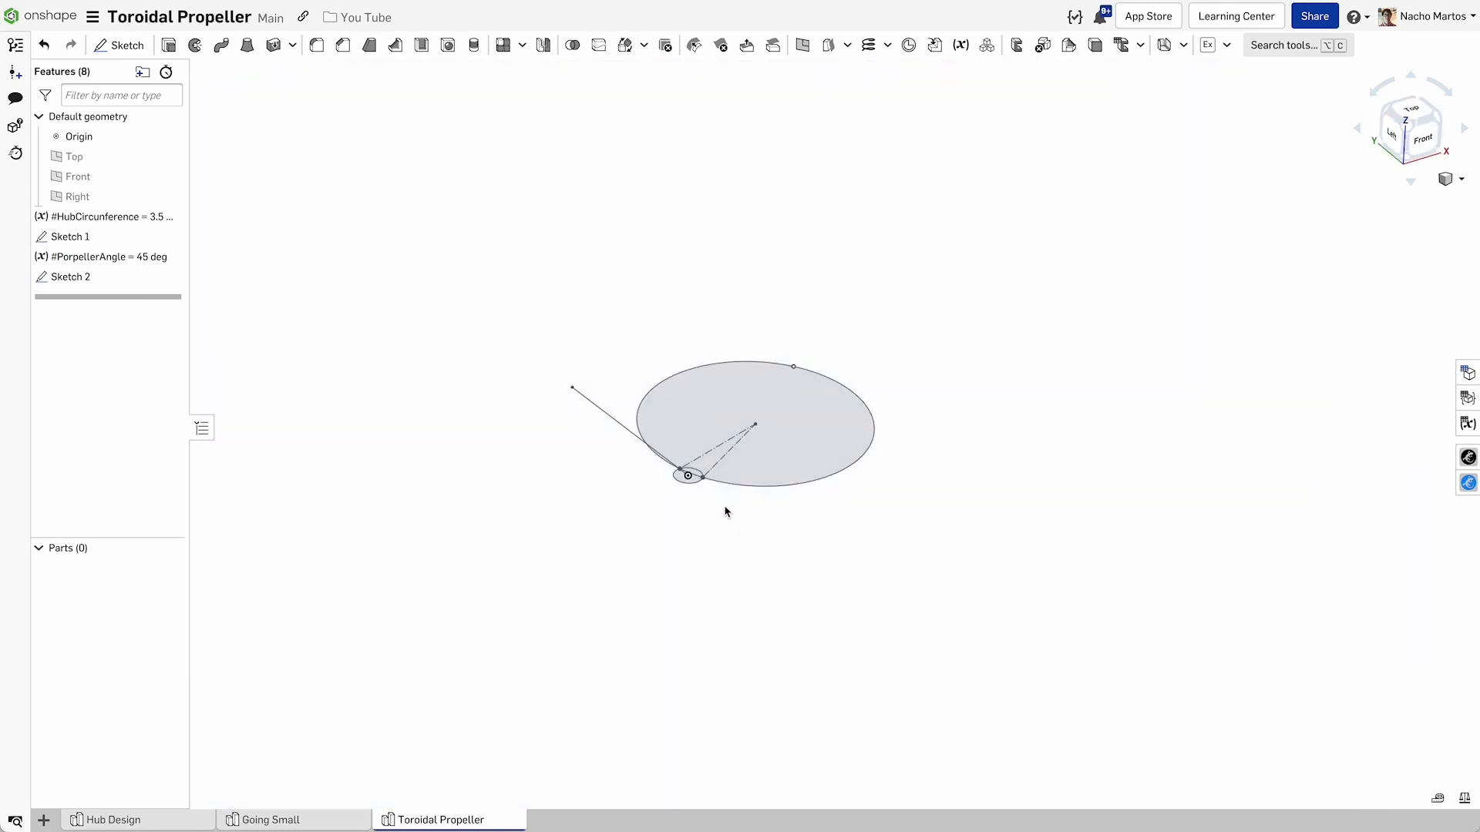
{"action": "key", "text": "shift+e"}
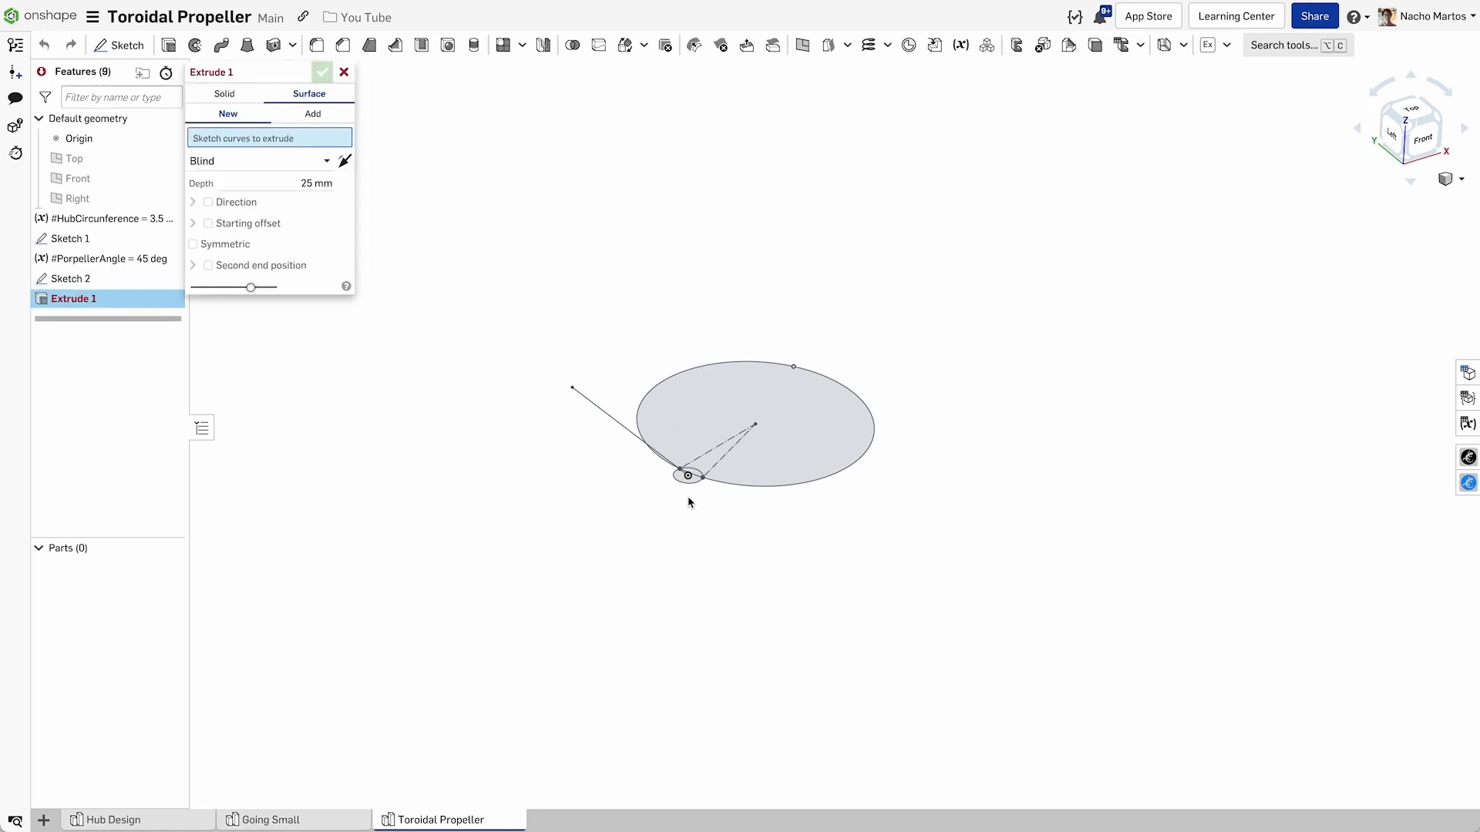
Surface-extrude the hub circle with depth from a new HubHeight variable of 6 mm.
{"action": "left_click", "coordinate": [689, 477]}
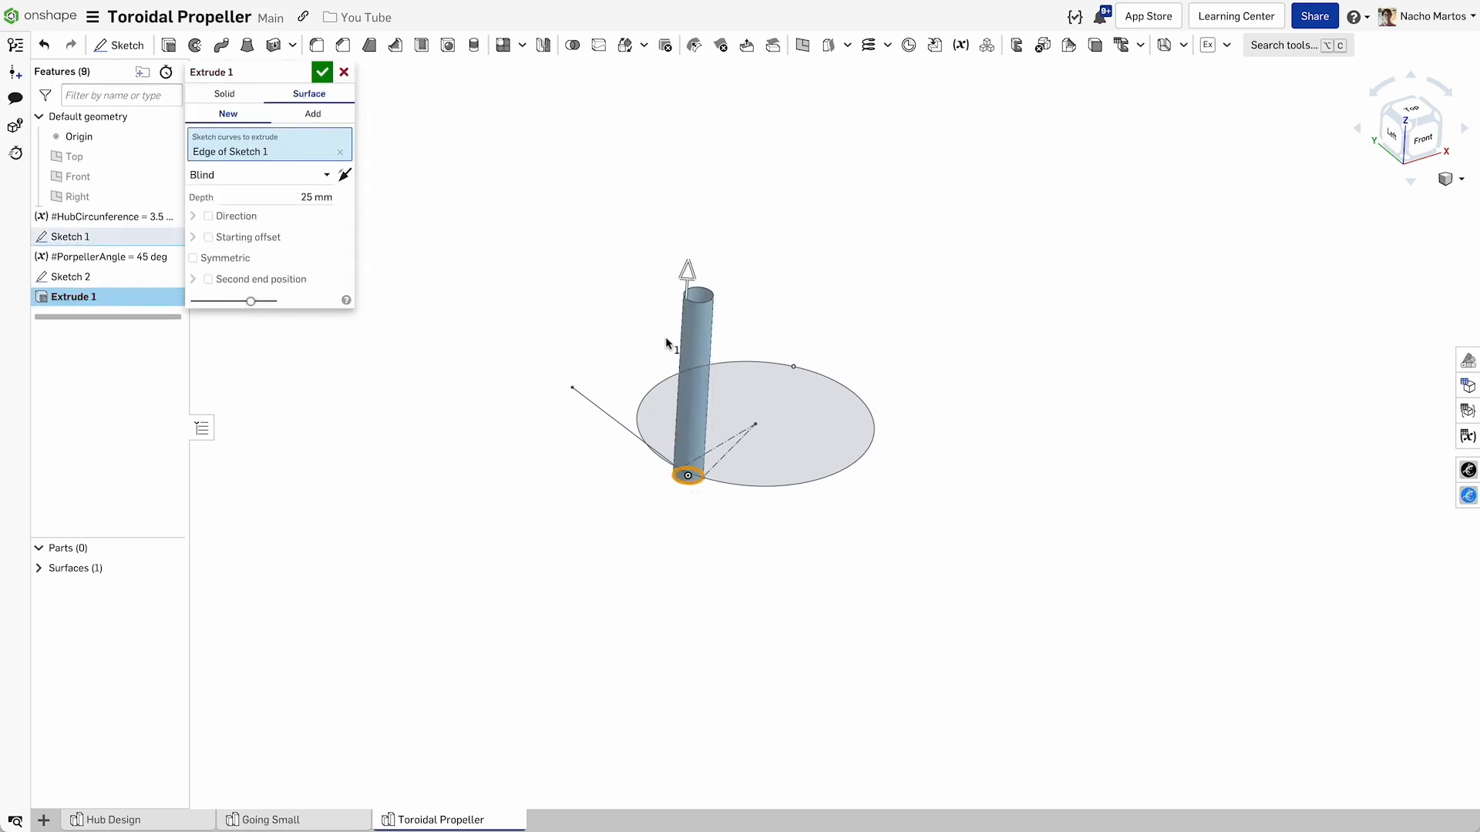
{"action": "left_click", "coordinate": [273, 195]}
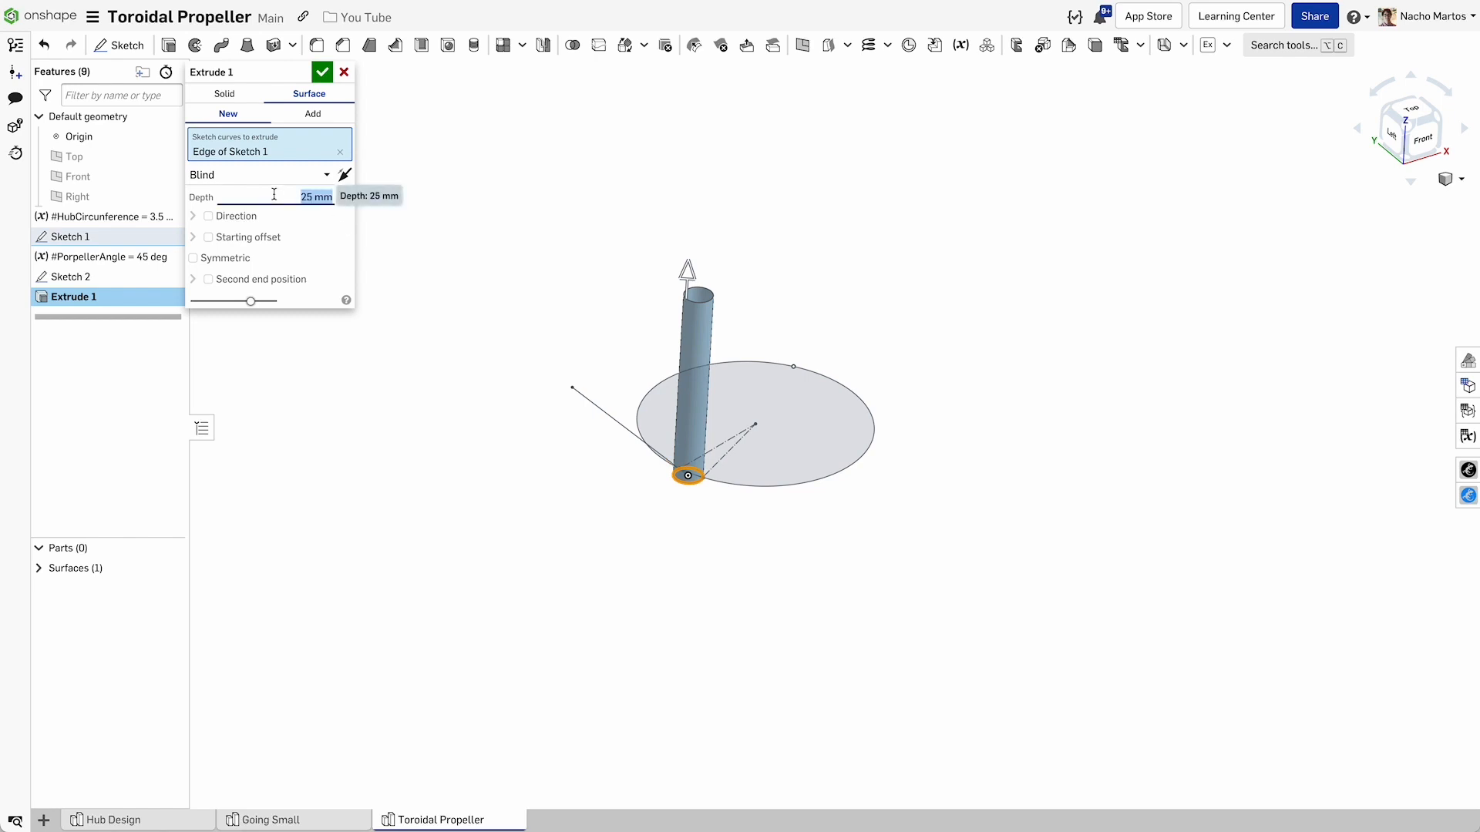
{"action": "type", "text": "#"}
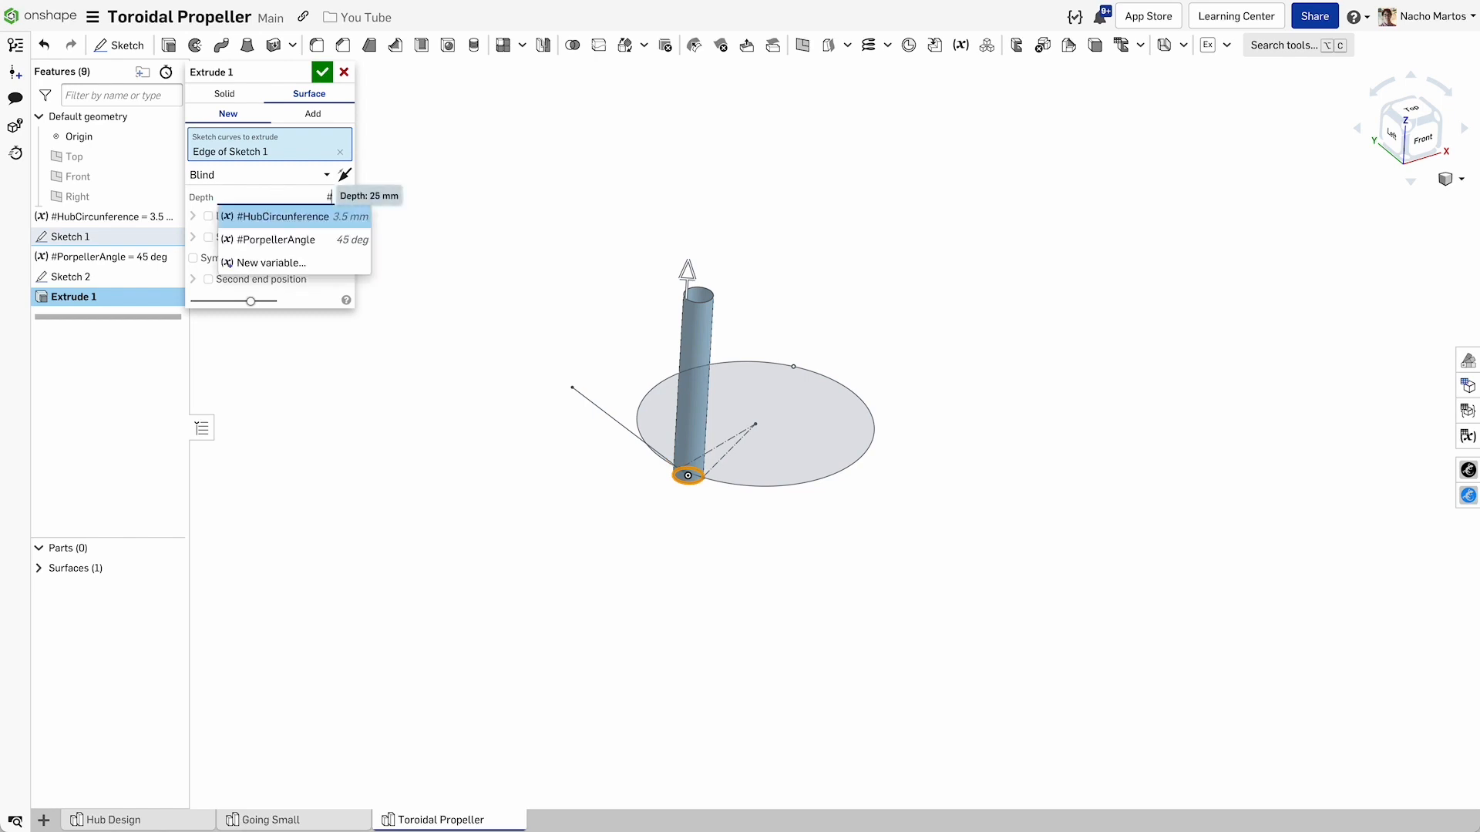
{"action": "left_click", "coordinate": [269, 263]}
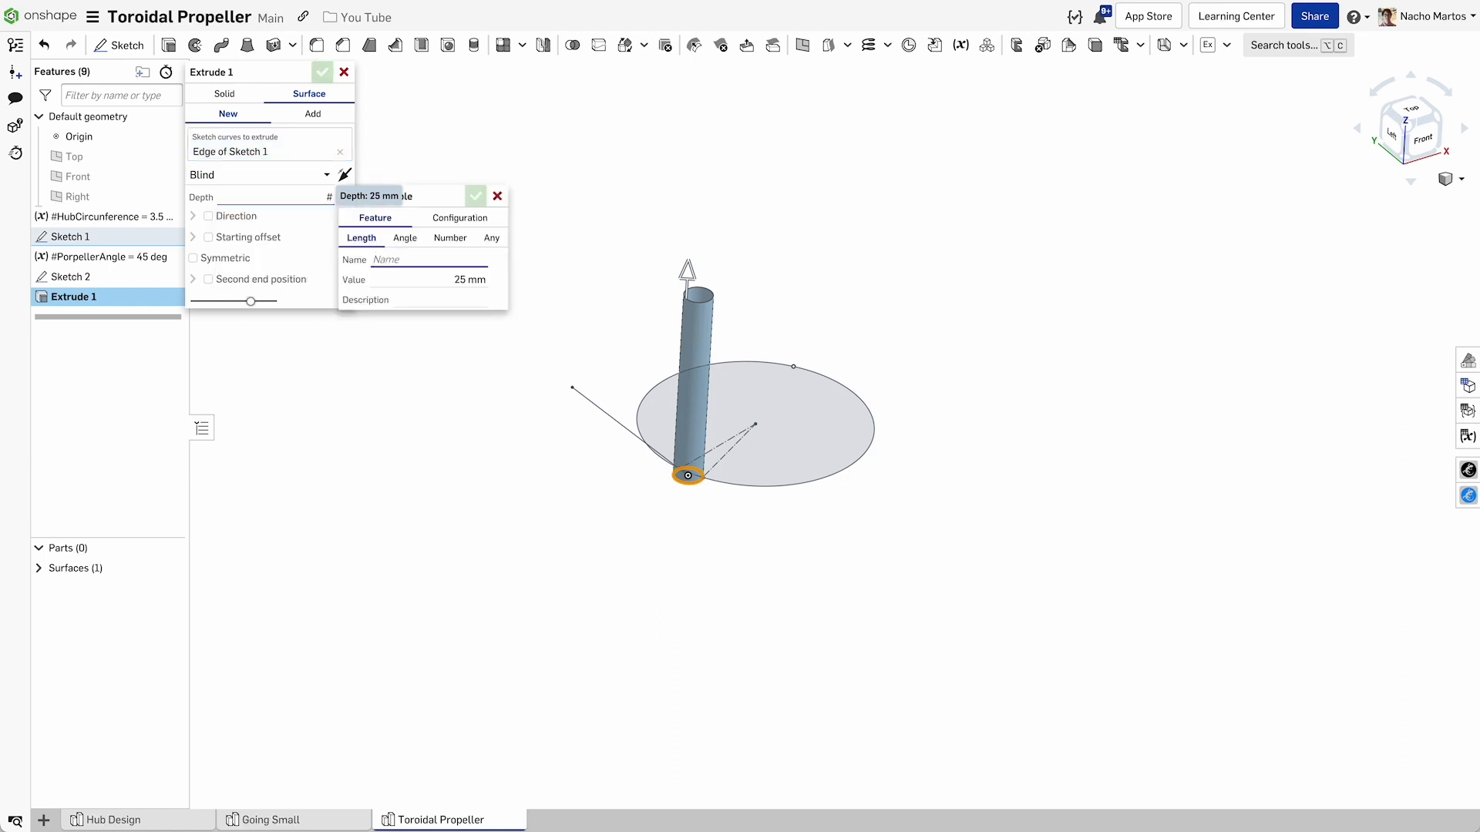
{"action": "type", "text": "Heigh"}
{"action": "type", "text": "t"}
{"action": "key", "text": "Tab"}
{"action": "type", "text": "6"}
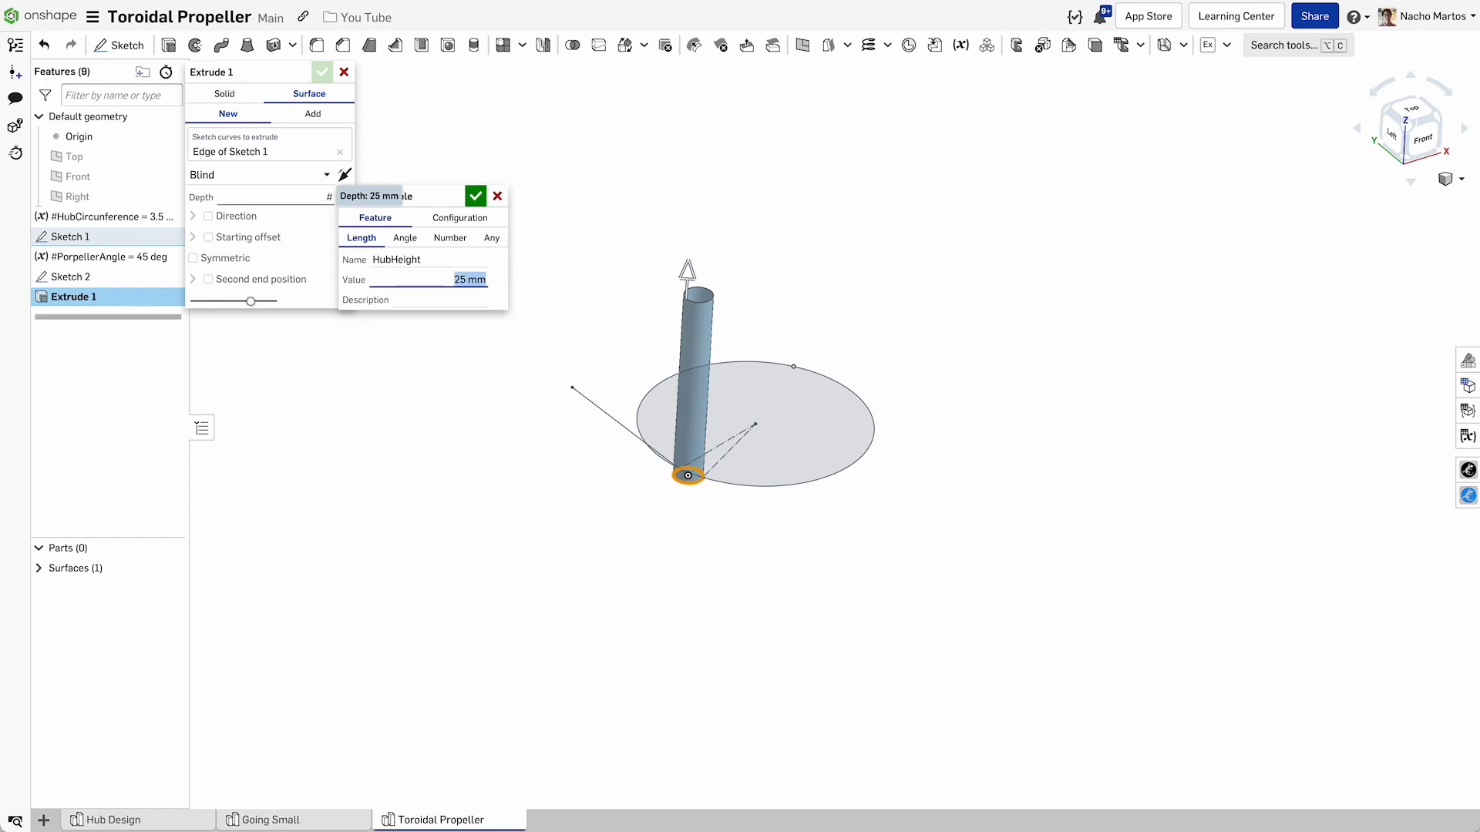
{"action": "left_click", "coordinate": [476, 196]}
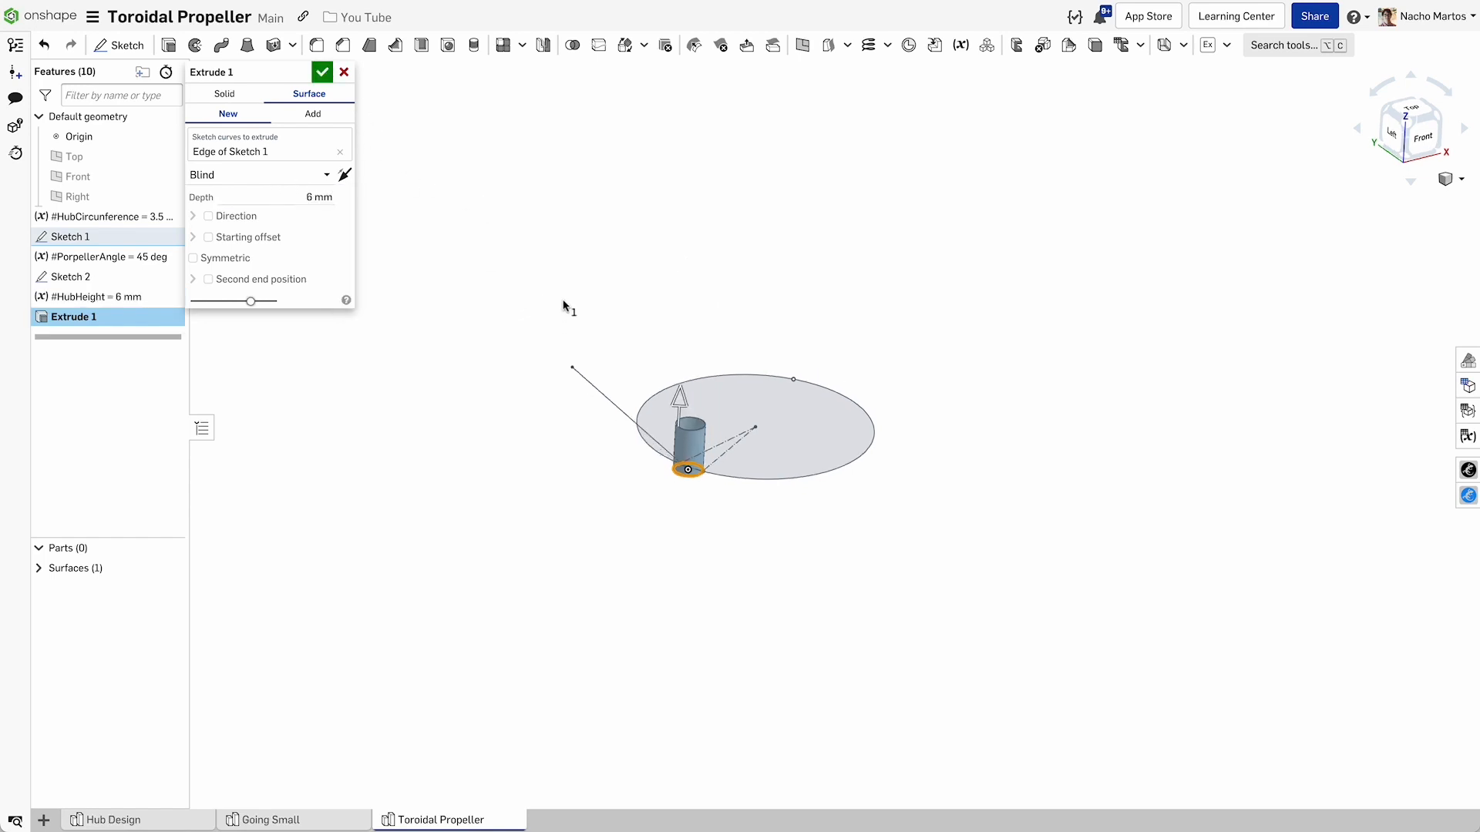
{"action": "right_click_drag", "start_coordinate": [567, 301], "coordinate": [584, 347]}
{"action": "scroll", "coordinate": [656, 316], "scroll_direction": "up", "scroll_amount": 4}
{"action": "right_click_drag", "start_coordinate": [657, 316], "coordinate": [647, 305]}
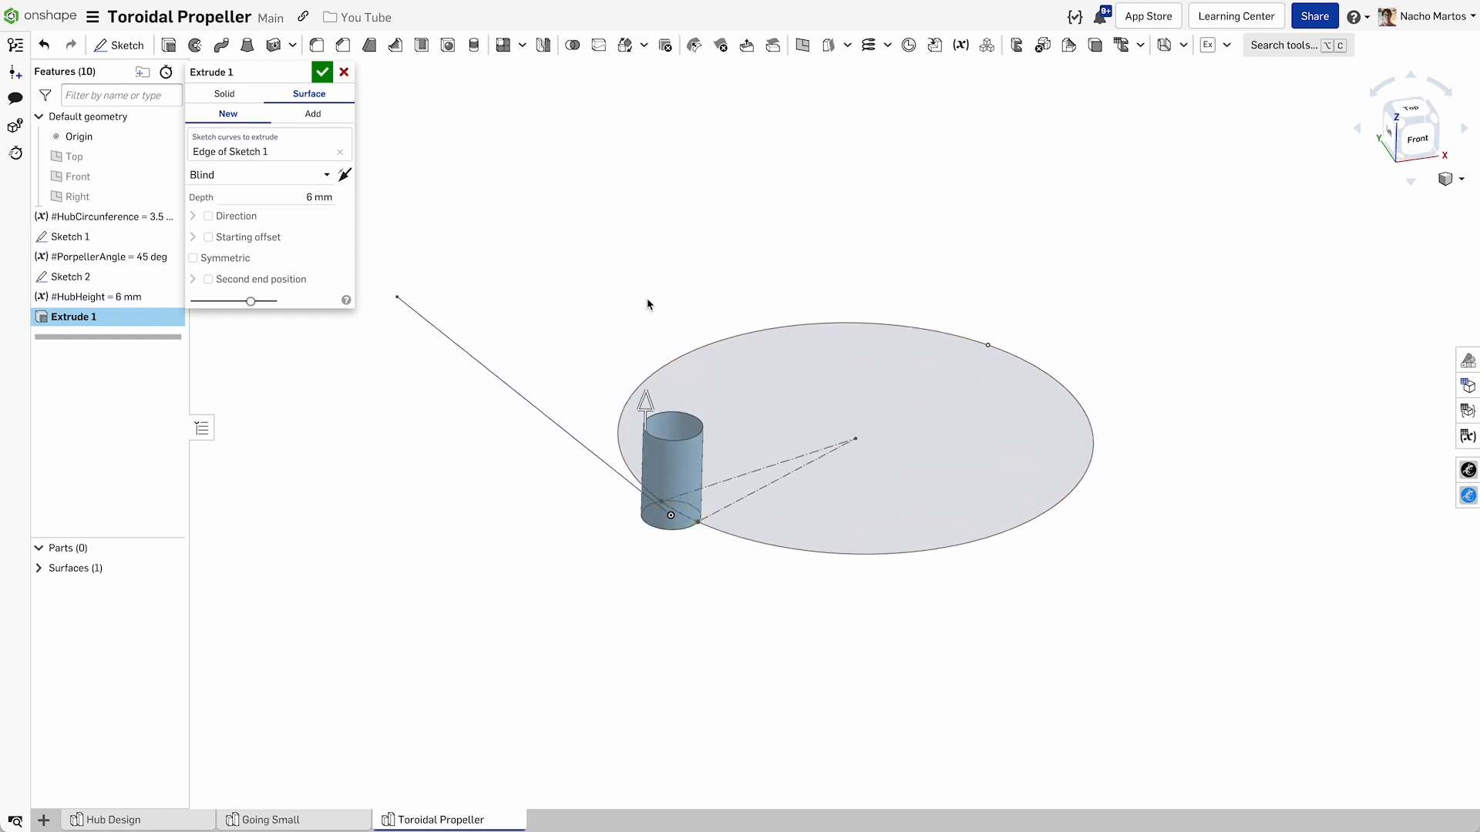
{"action": "left_click", "coordinate": [324, 74]}
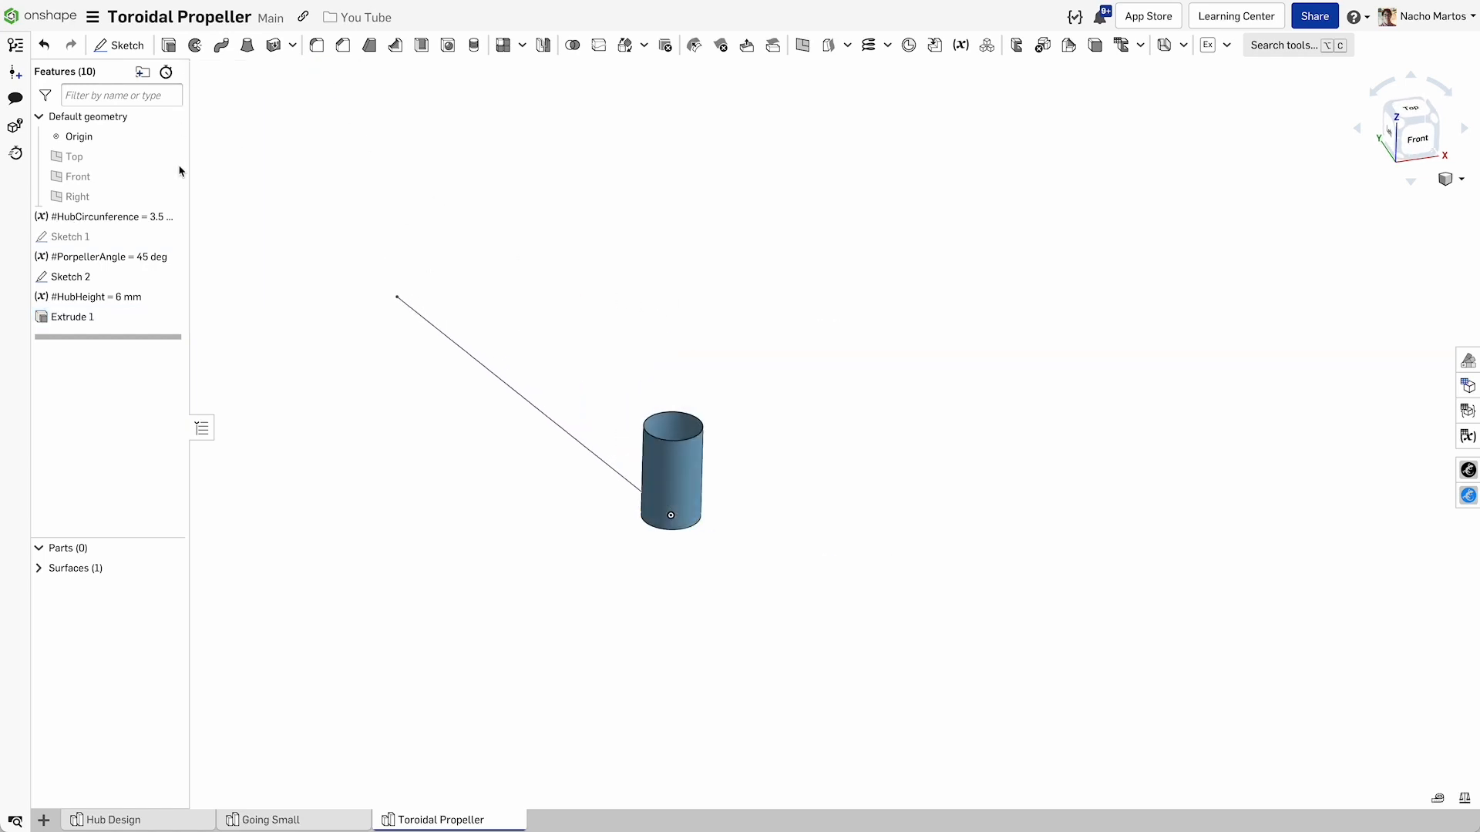
Show Sketch 1, preview extruding the large circle, then cancel the extrude.
{"action": "left_click", "coordinate": [173, 236]}
{"action": "left_click", "coordinate": [169, 47]}
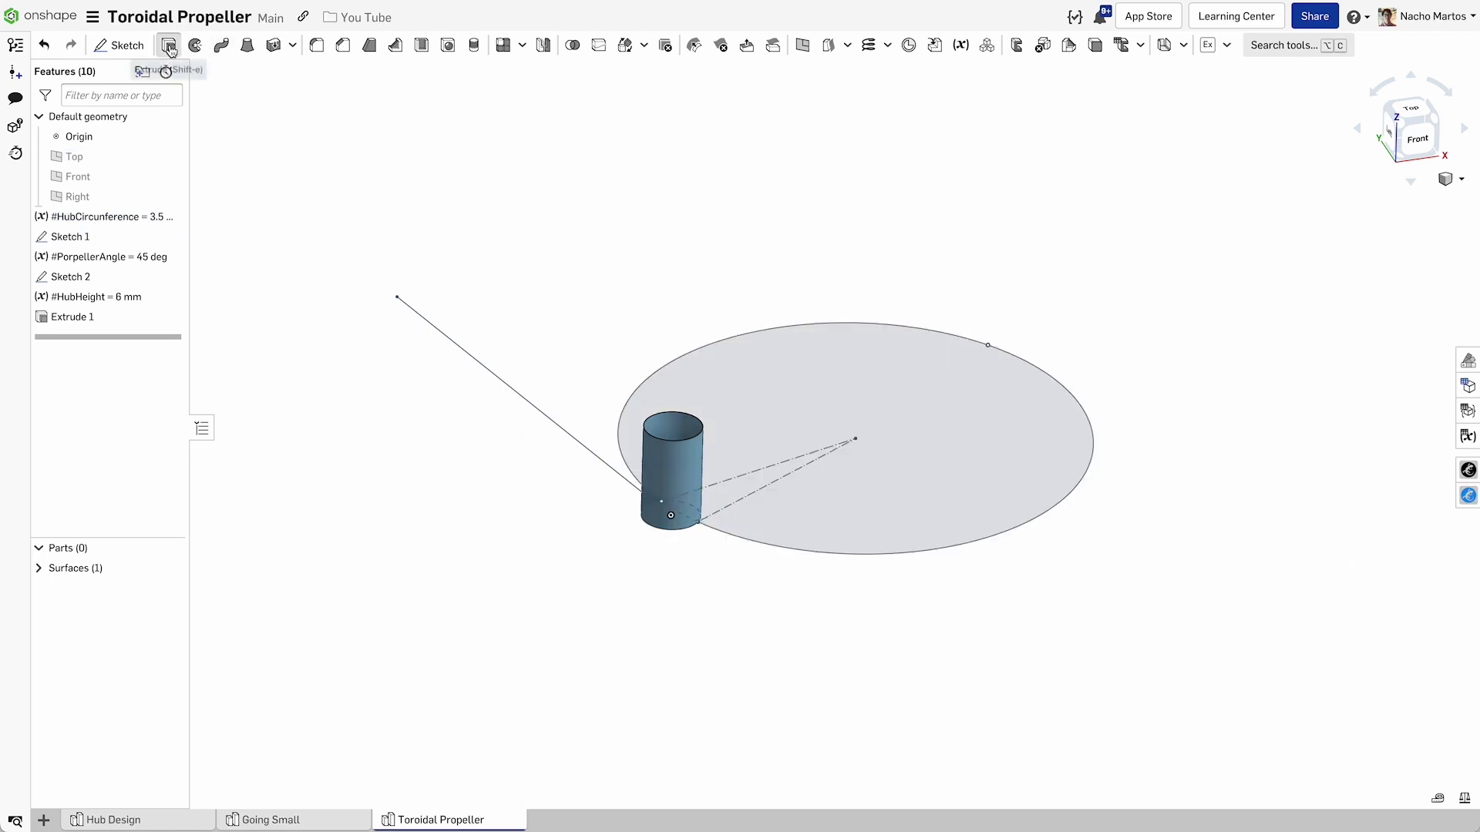
{"action": "left_click", "coordinate": [753, 332]}
{"action": "mouse_move", "coordinate": [729, 347]}
{"action": "right_mouse_down"}
{"action": "mouse_move", "coordinate": [659, 319]}
{"action": "mouse_move", "coordinate": [664, 290]}
{"action": "right_mouse_up"}
{"action": "left_click", "coordinate": [344, 74]}
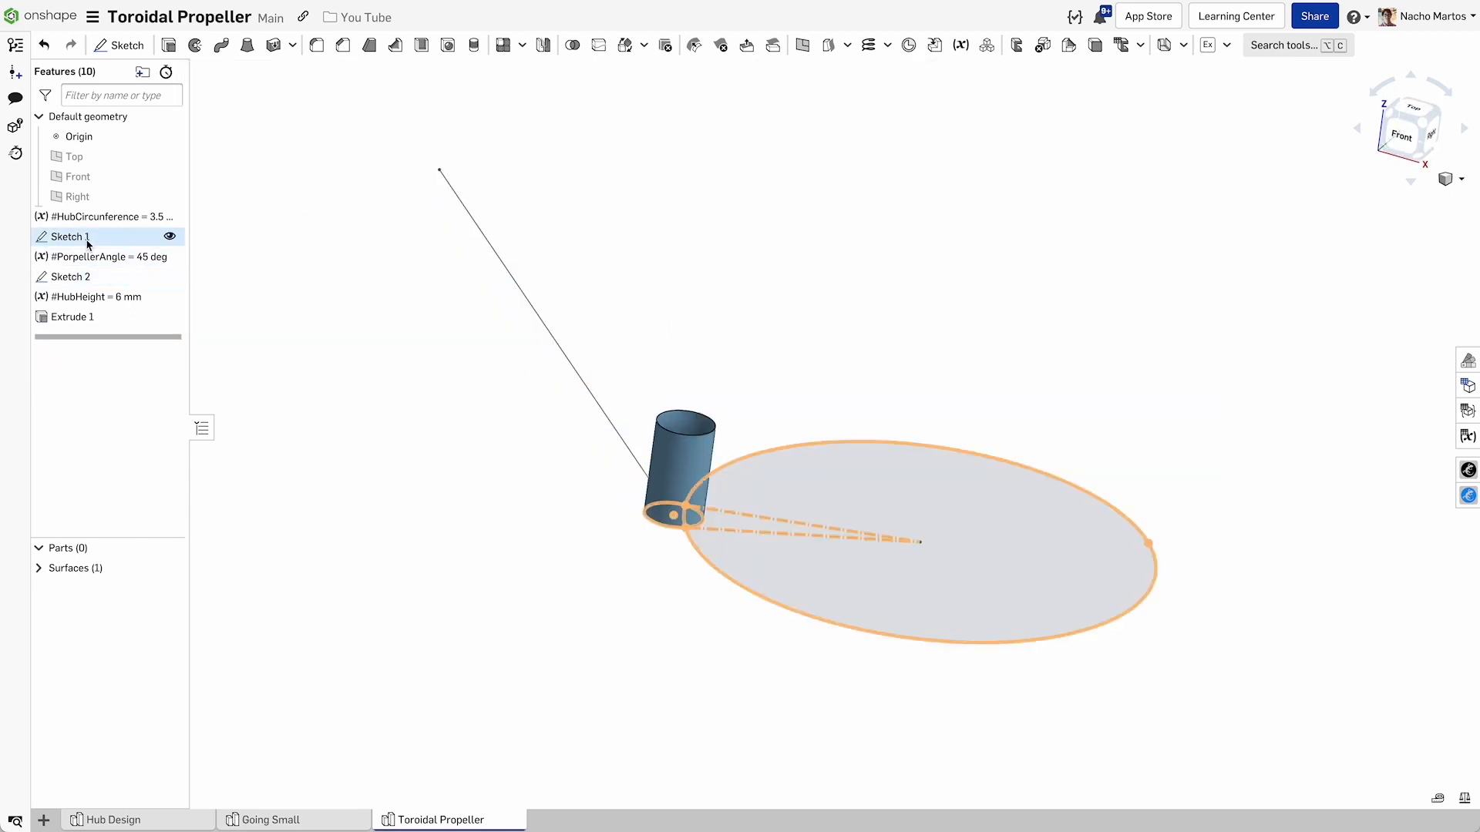
Reassign Sketch 2's sketch plane from Front to Right and accept the edit.
{"action": "double_click", "coordinate": [71, 276]}
{"action": "scroll", "coordinate": [521, 285], "scroll_direction": "down", "scroll_amount": 3}
{"action": "right_click_drag", "start_coordinate": [619, 269], "coordinate": [517, 208]}
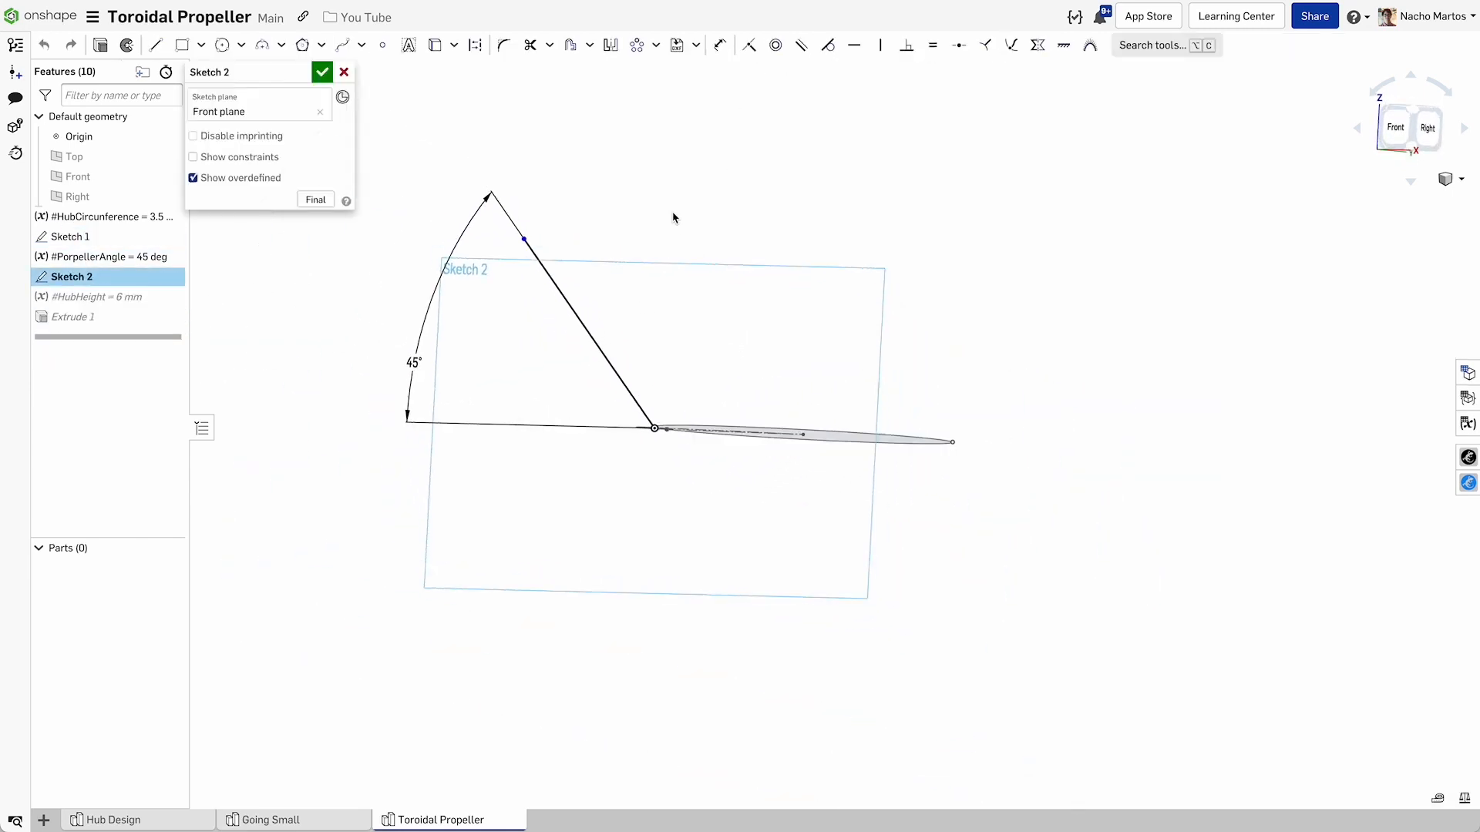
{"action": "left_click", "coordinate": [229, 109]}
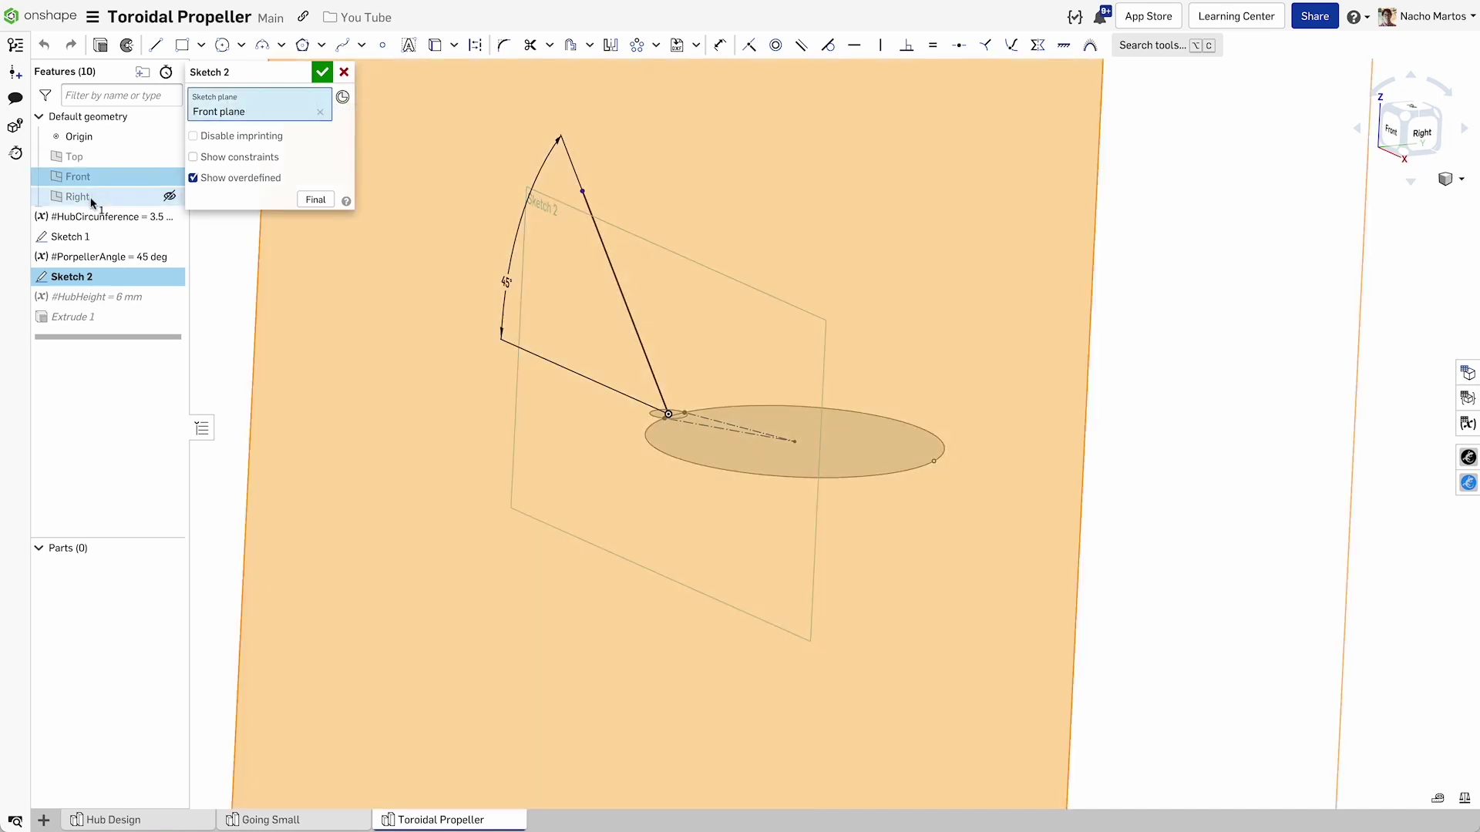
{"action": "left_click", "coordinate": [77, 197]}
{"action": "key", "text": "n"}
{"action": "left_click", "coordinate": [323, 72]}
{"action": "right_click_drag", "start_coordinate": [495, 289], "coordinate": [705, 385]}
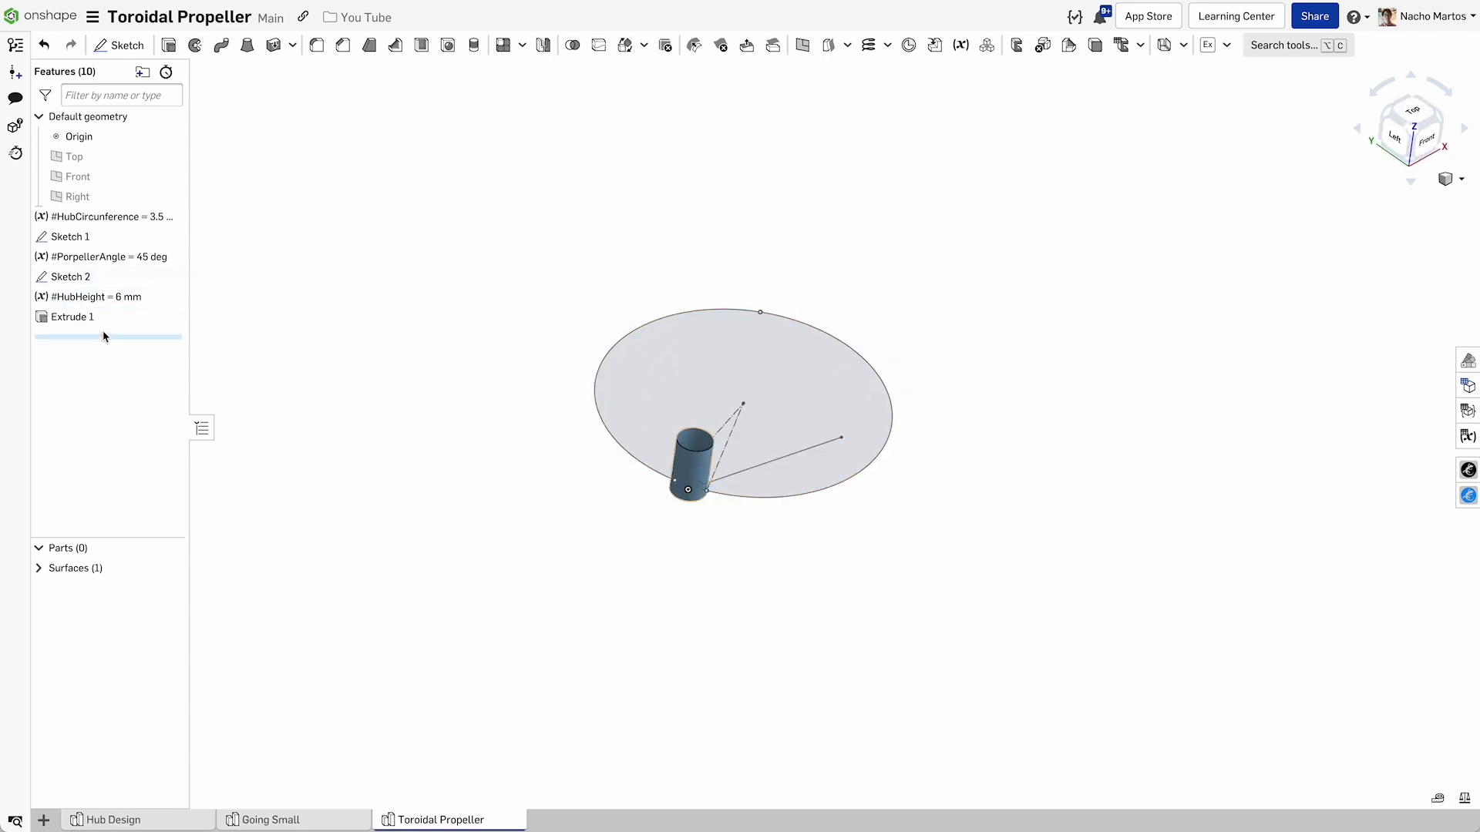
Start a surface extrude of the large circle directed along the angled Sketch 2 line.
{"action": "left_click", "coordinate": [171, 46]}
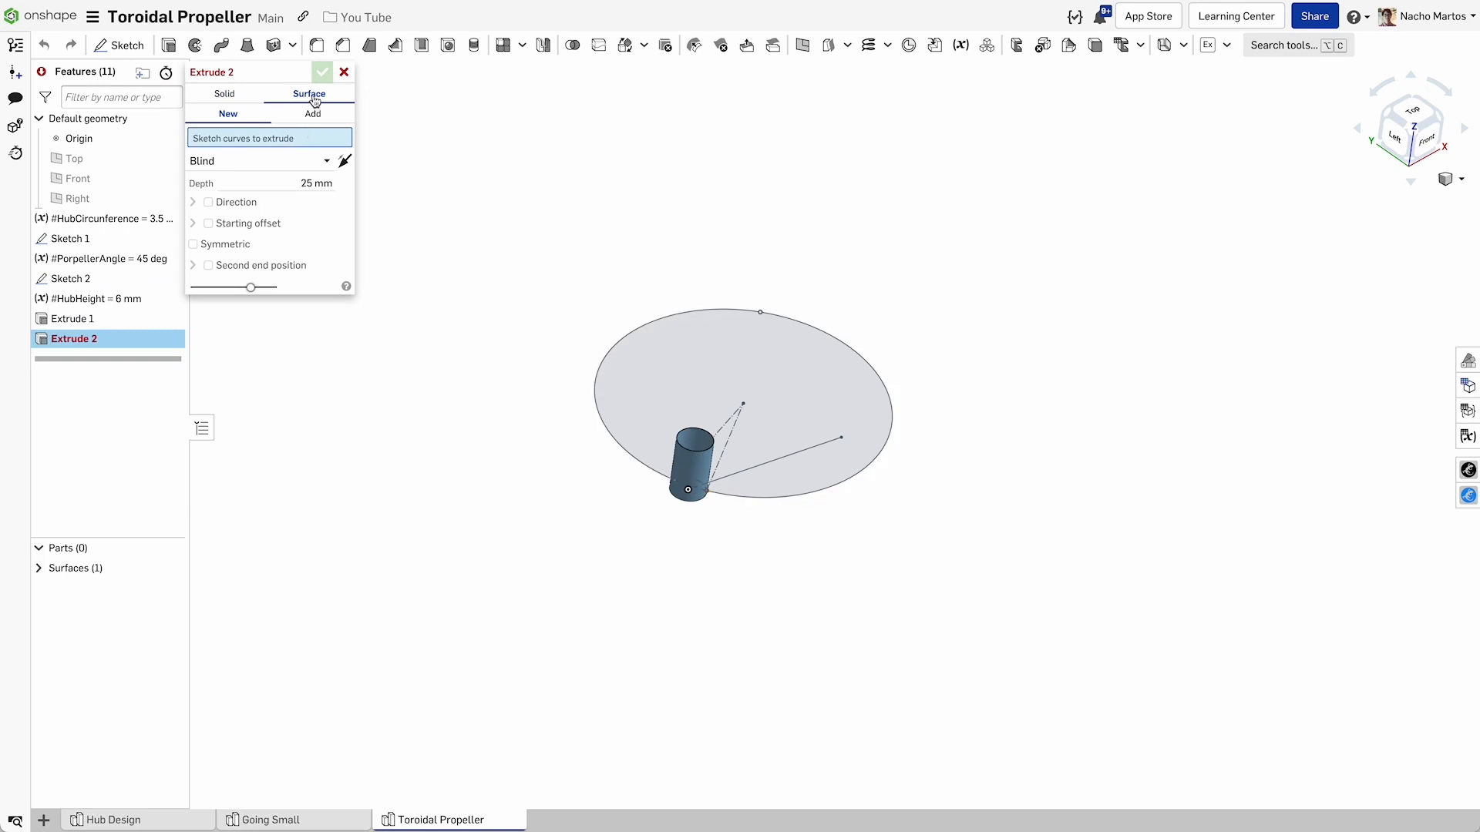
{"action": "left_click", "coordinate": [656, 323]}
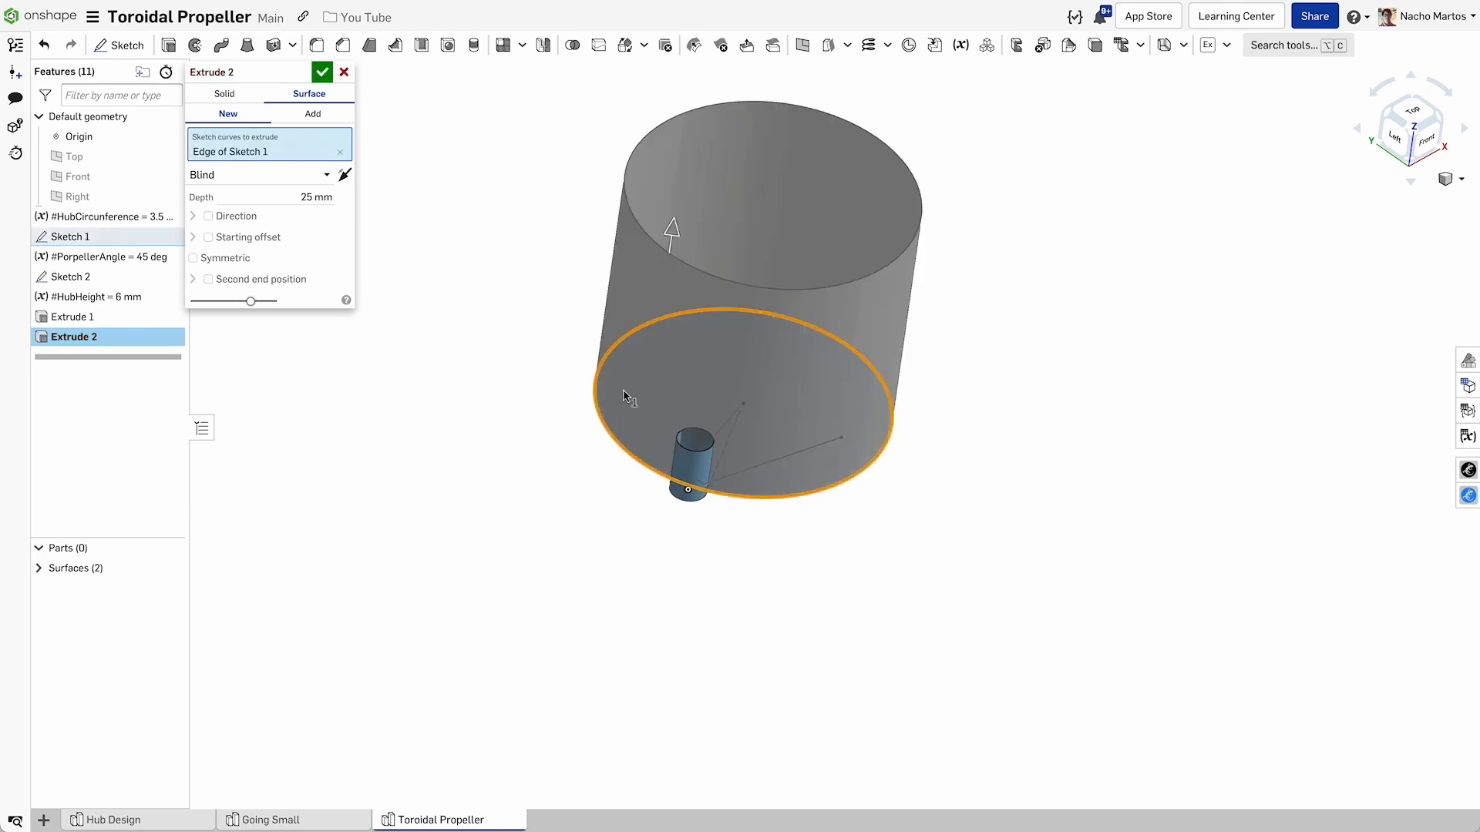
{"action": "right_click_drag", "start_coordinate": [669, 225], "coordinate": [671, 382]}
{"action": "scroll", "coordinate": [672, 410], "scroll_direction": "up", "scroll_amount": 2}
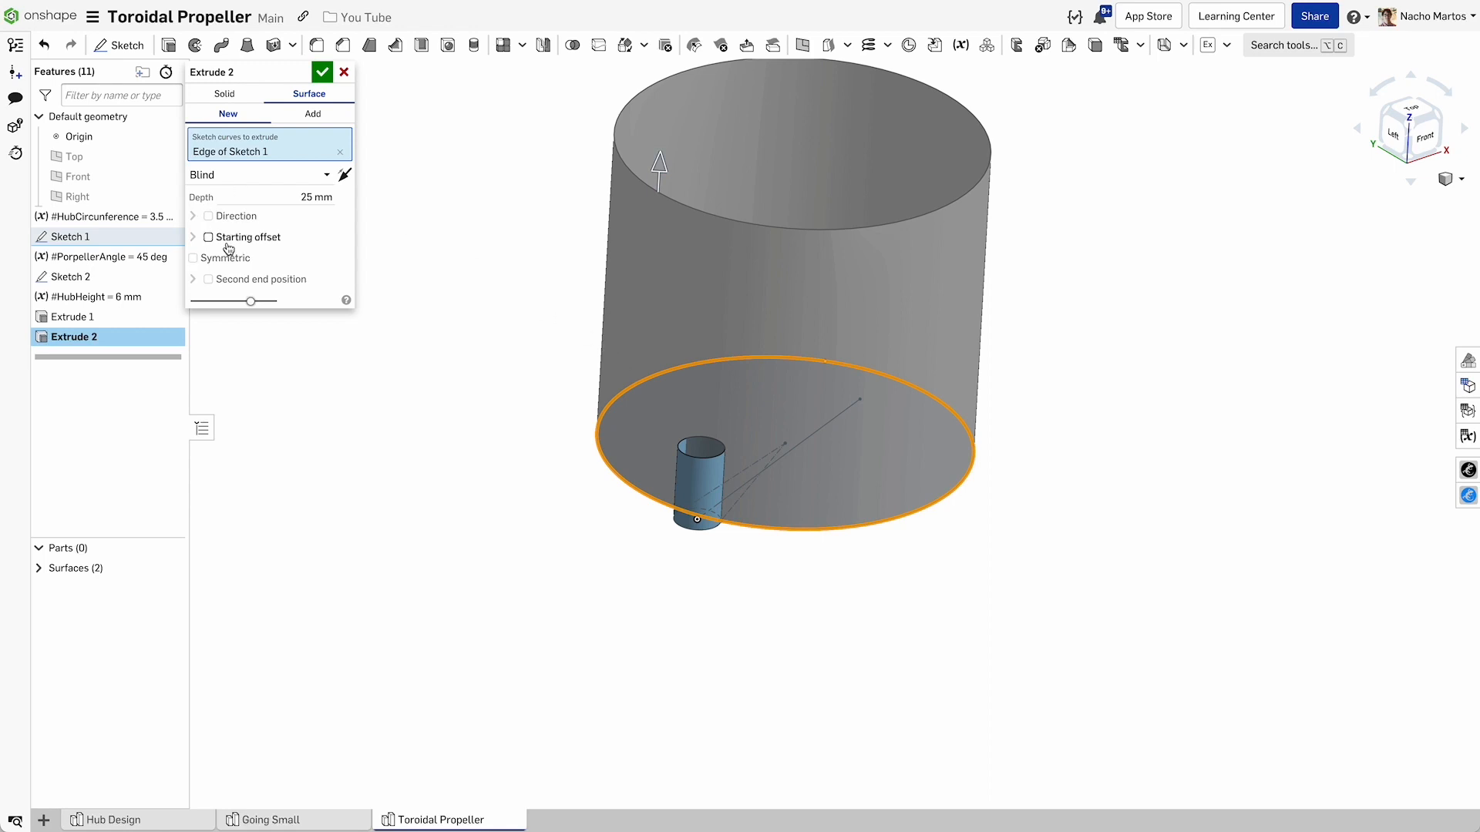
{"action": "left_click", "coordinate": [207, 216]}
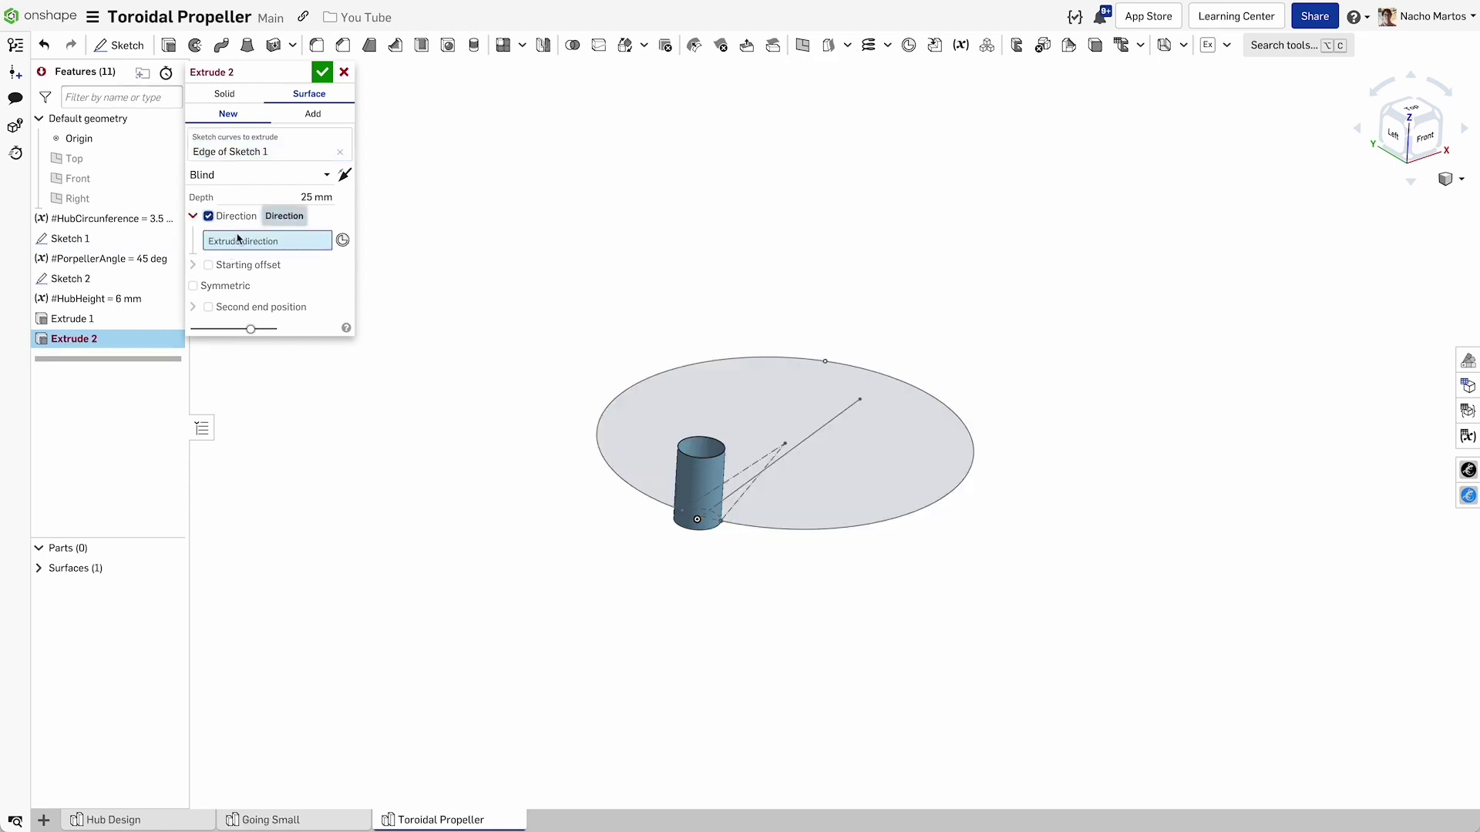
{"action": "left_click", "coordinate": [832, 436]}
{"action": "mouse_move", "coordinate": [828, 551]}
{"action": "right_mouse_down"}
{"action": "mouse_move", "coordinate": [873, 534]}
{"action": "mouse_move", "coordinate": [850, 444]}
{"action": "right_mouse_up"}
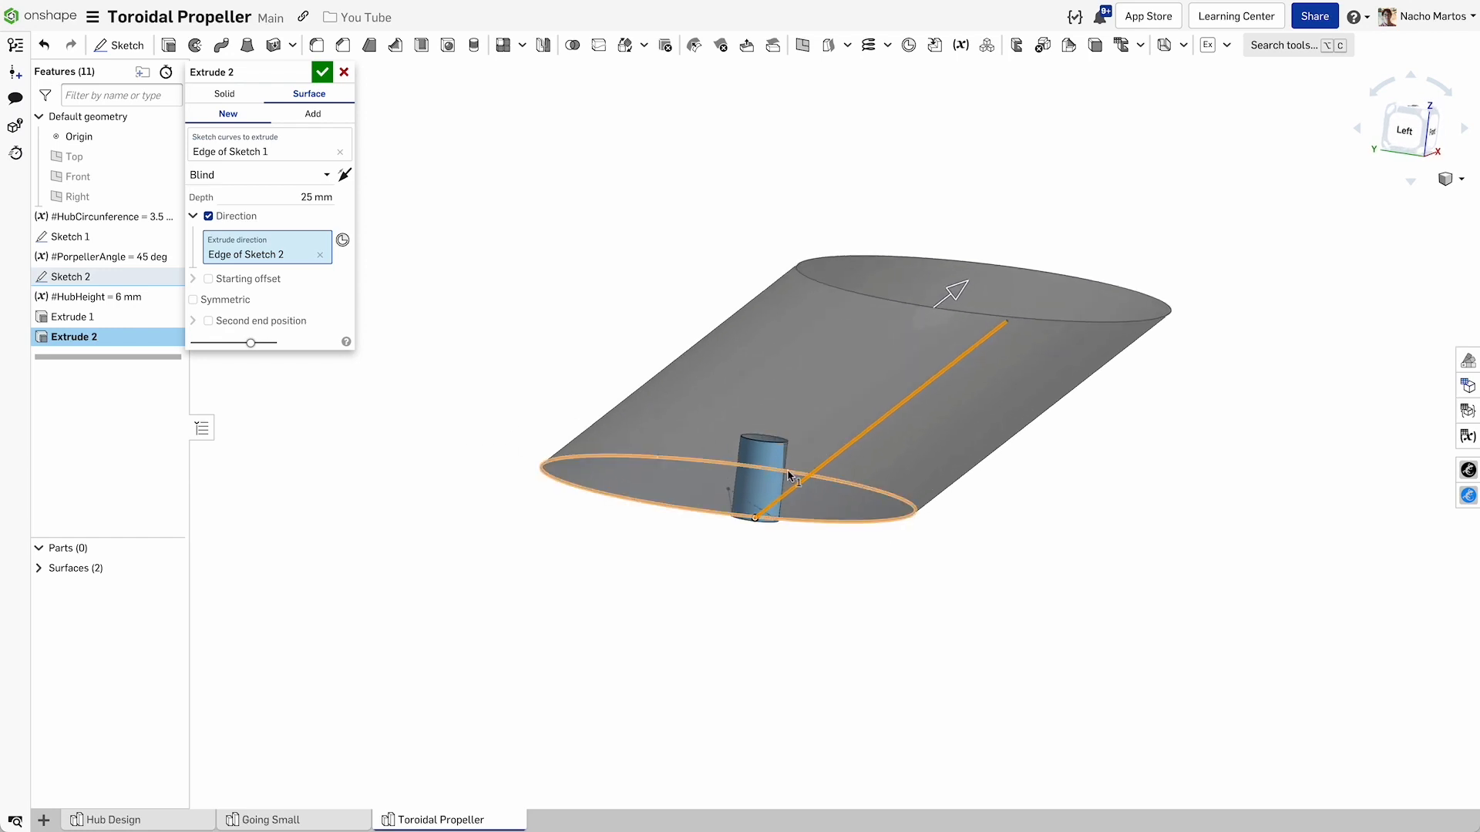
{"action": "right_click_drag", "start_coordinate": [635, 443], "coordinate": [695, 417]}
{"action": "scroll", "coordinate": [769, 440], "scroll_direction": "up", "scroll_amount": 3}
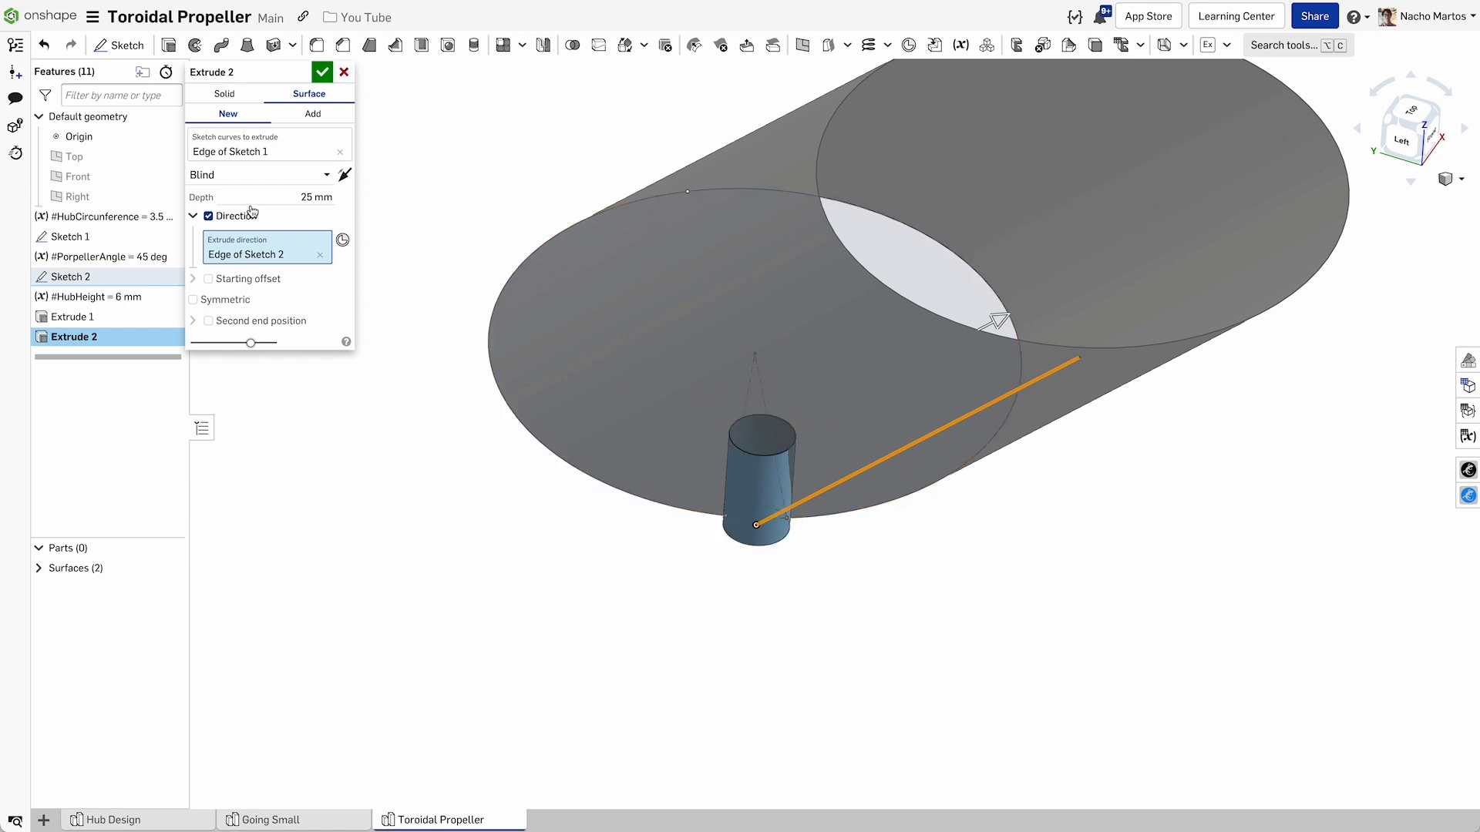
End the extrude Up to face at the hub-top mate connector and commit Extrude 2.
{"action": "left_click", "coordinate": [259, 174]}
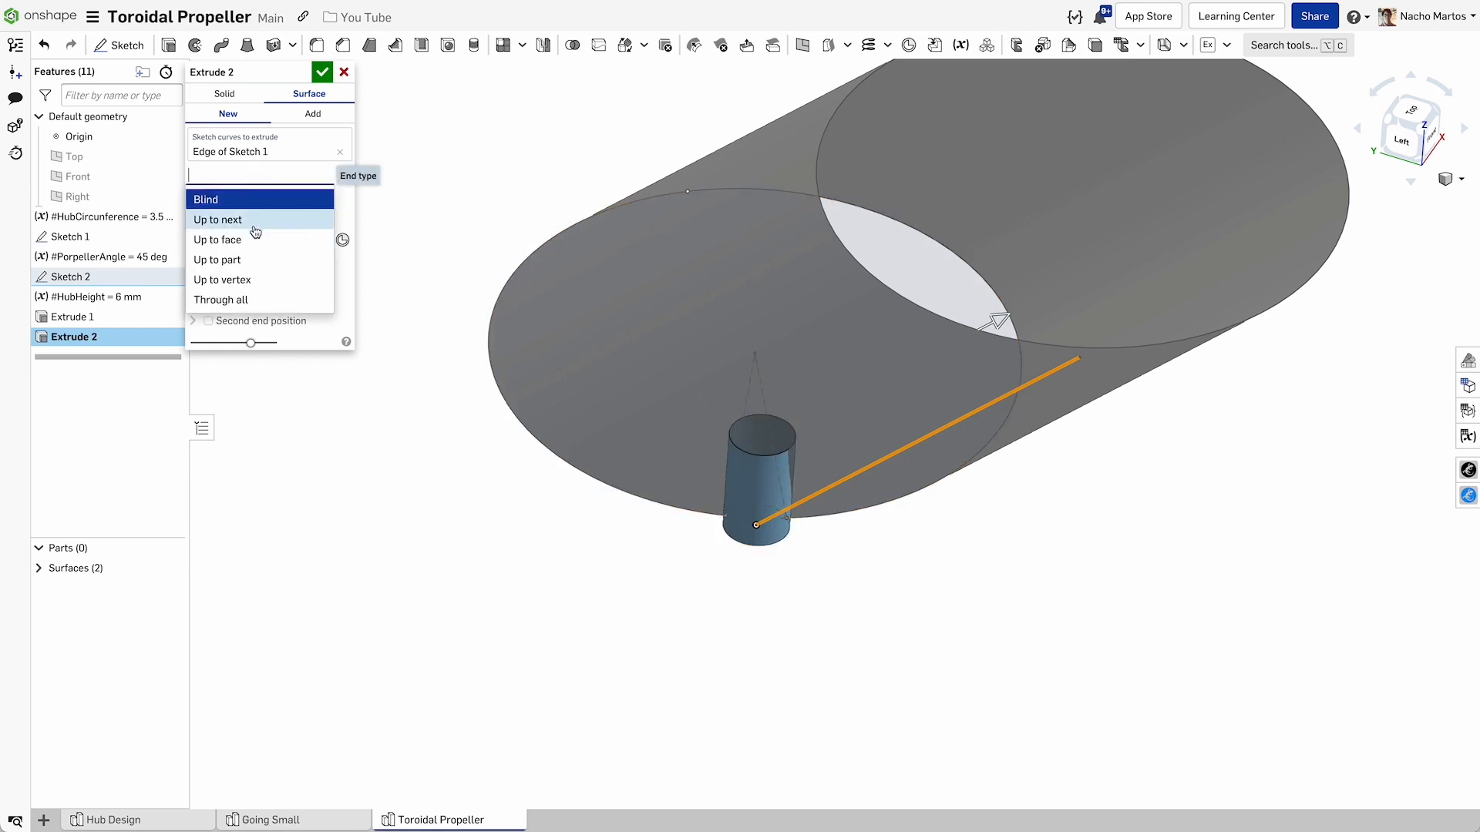
{"action": "left_click", "coordinate": [232, 240]}
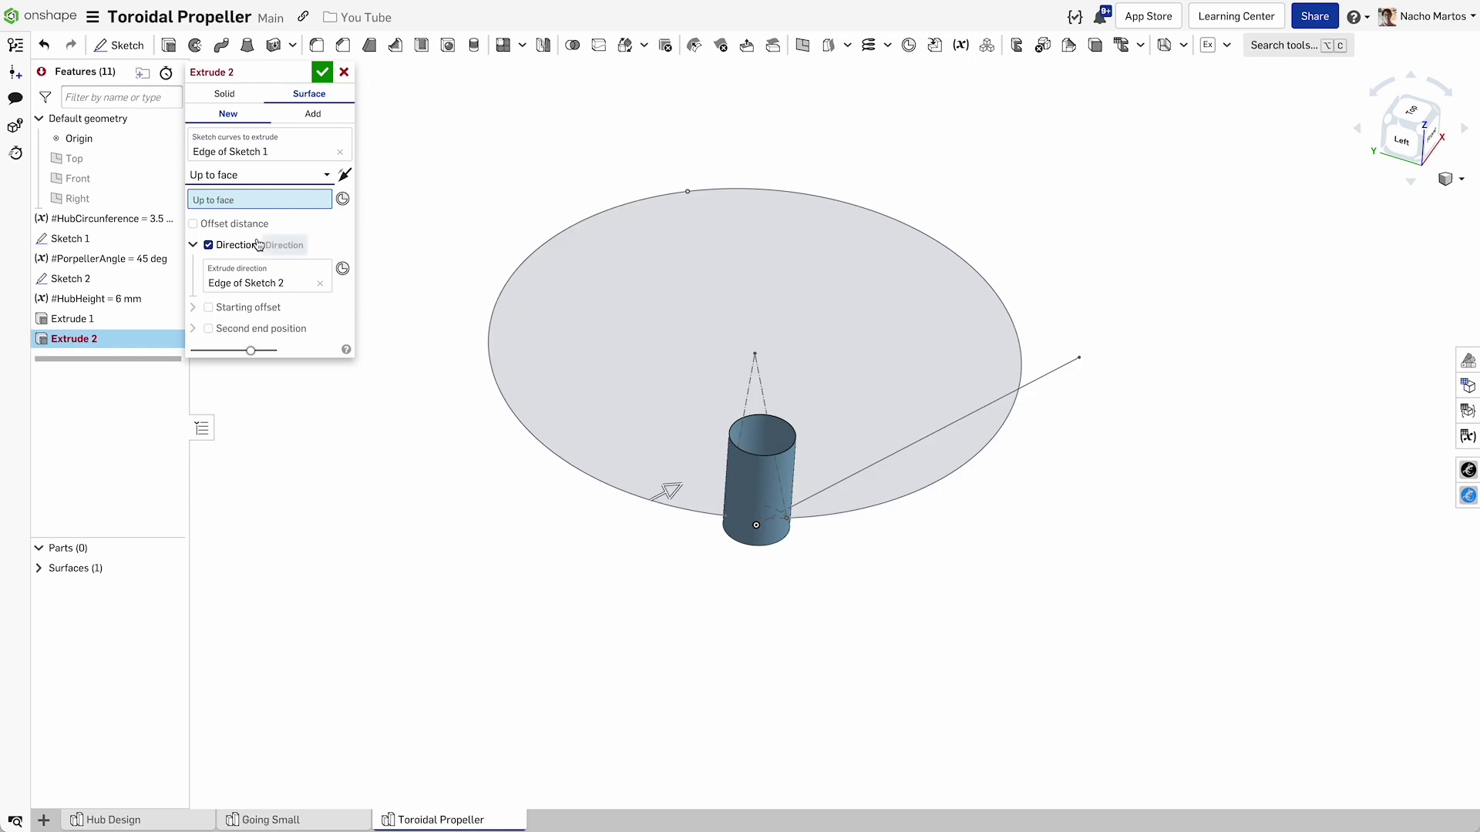
{"action": "left_click", "coordinate": [342, 199]}
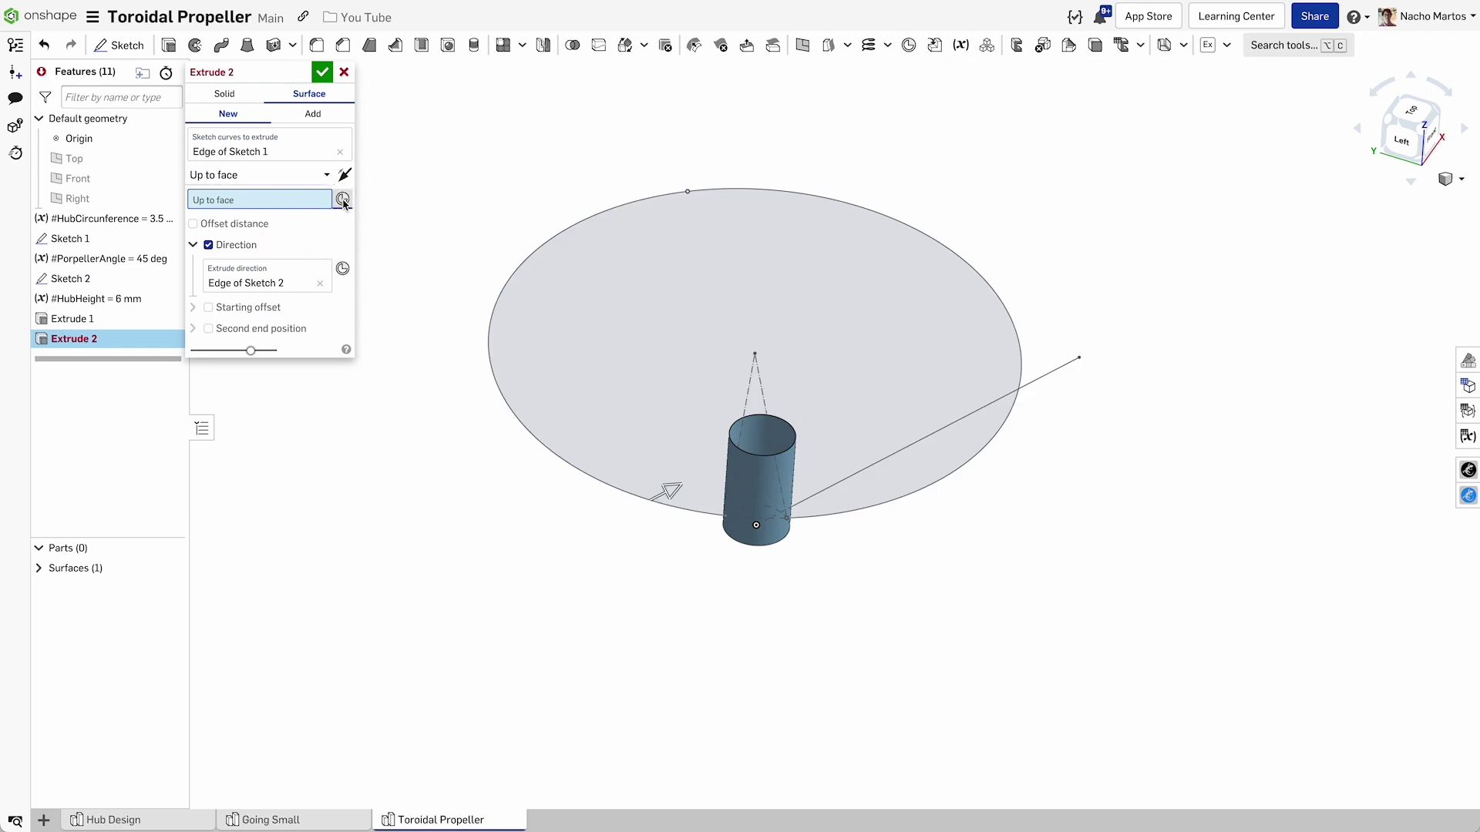
{"action": "left_click", "coordinate": [786, 428]}
{"action": "right_click_drag", "start_coordinate": [764, 439], "coordinate": [697, 323]}
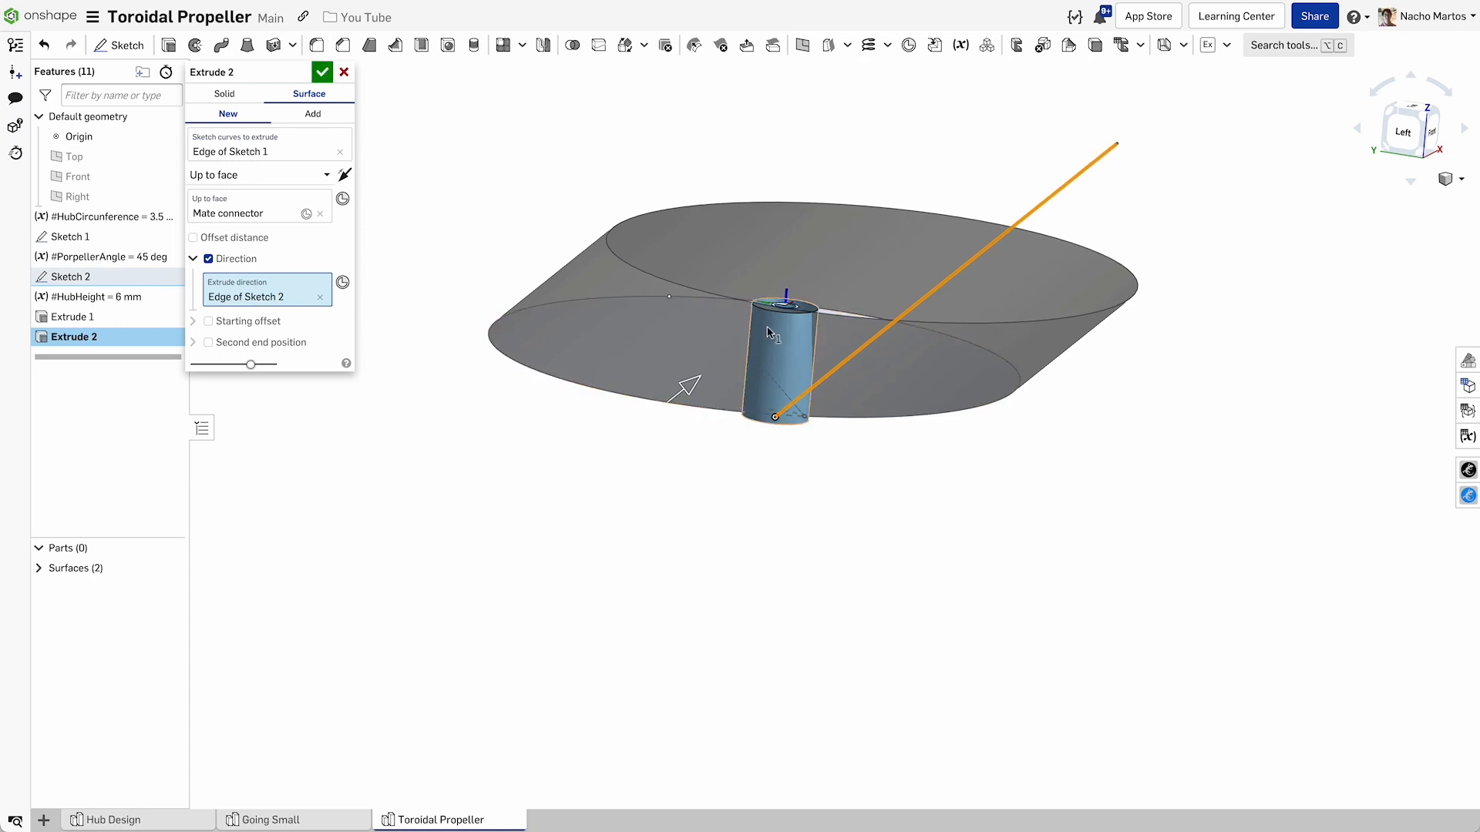
{"action": "right_click_drag", "start_coordinate": [873, 285], "coordinate": [855, 338]}
{"action": "scroll", "coordinate": [856, 338], "scroll_direction": "down", "scroll_amount": 1}
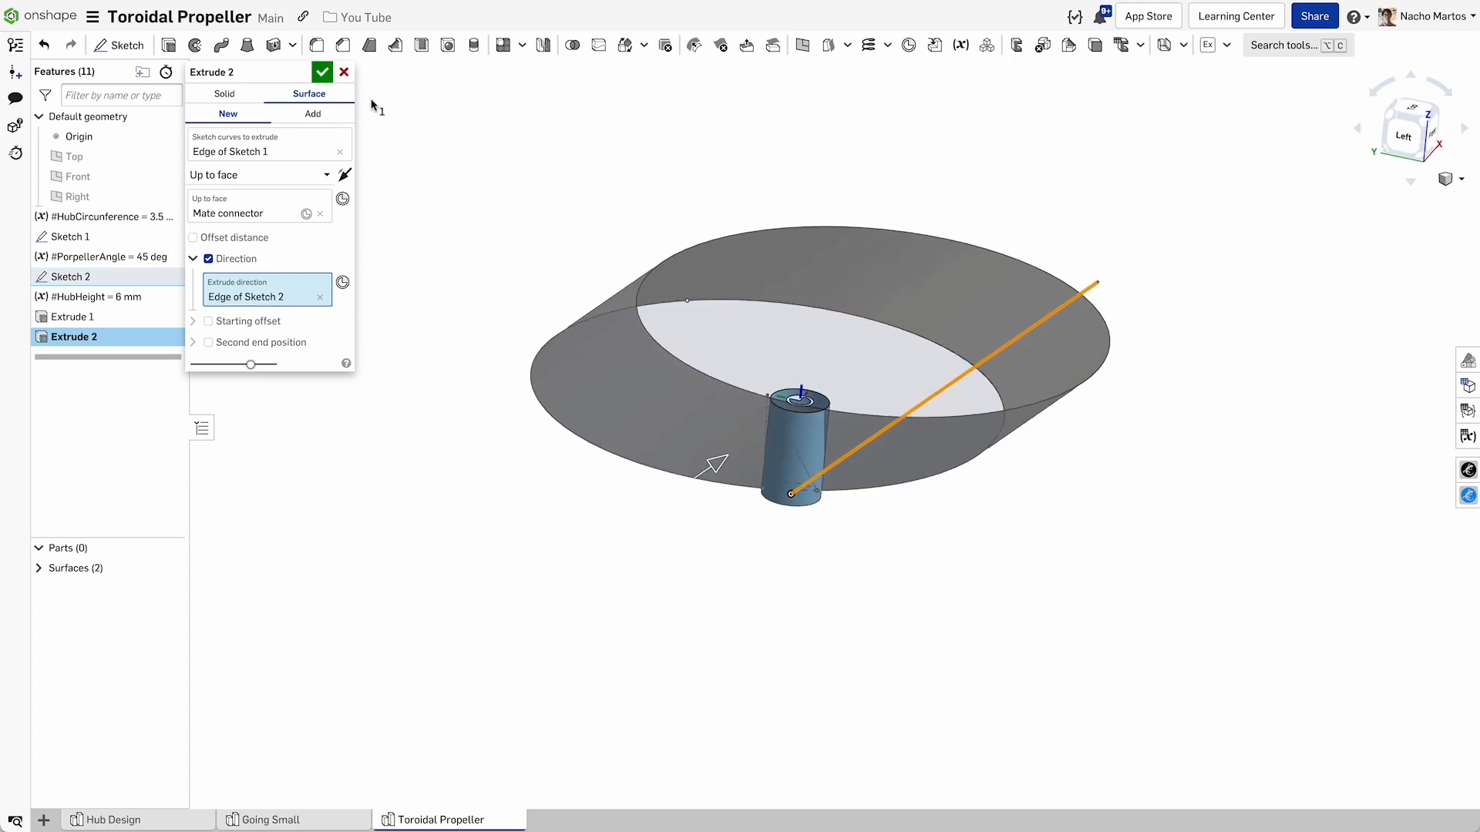
{"action": "left_click", "coordinate": [323, 72]}
Create Plane 1 offset from the Top plane by #HubHeight.
{"action": "right_click_drag", "start_coordinate": [717, 312], "coordinate": [648, 347]}
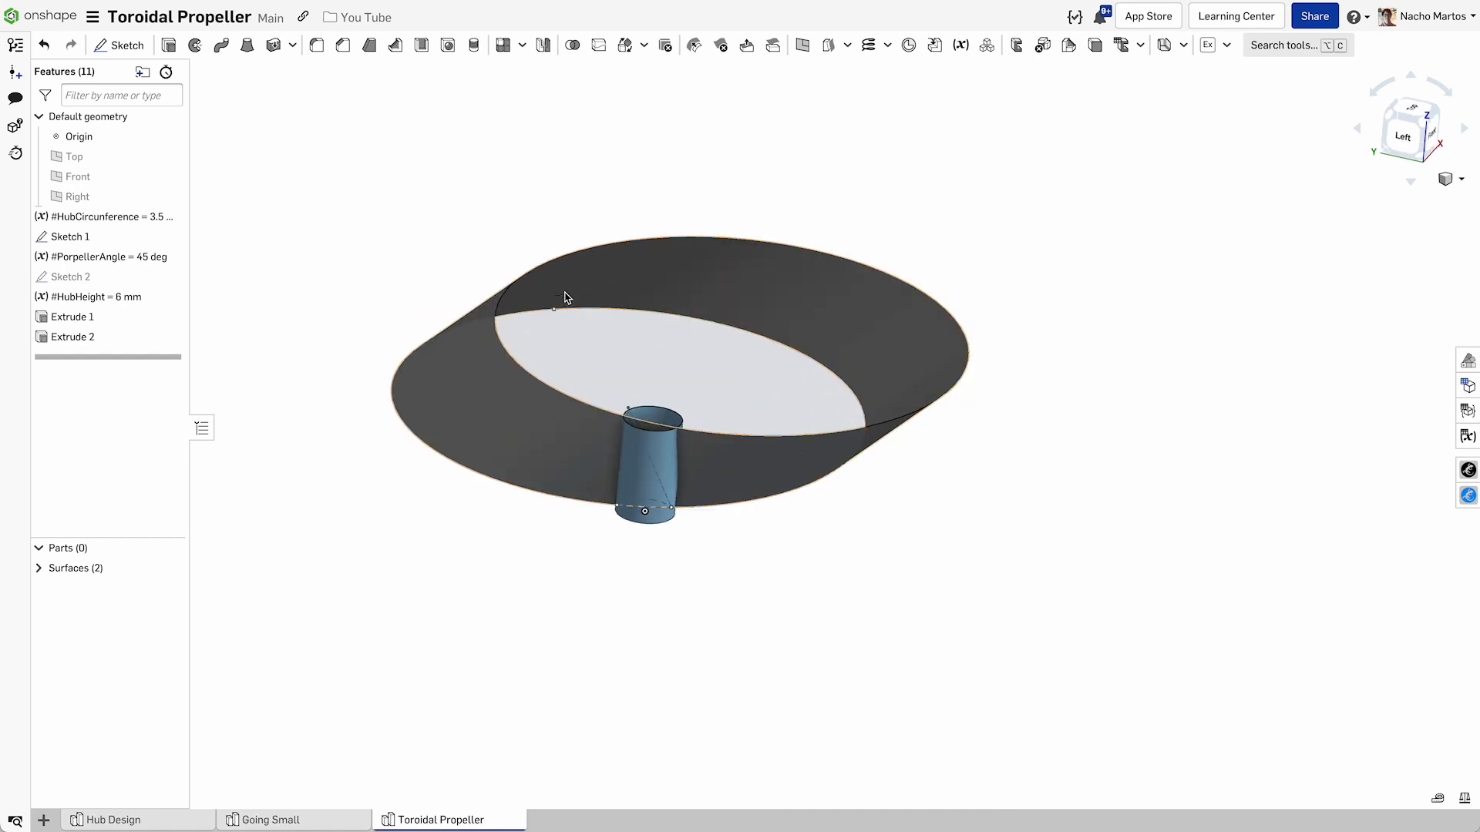
{"action": "scroll", "coordinate": [624, 389], "scroll_direction": "up", "scroll_amount": 2}
{"action": "middle_click_drag", "start_coordinate": [625, 389], "coordinate": [722, 332]}
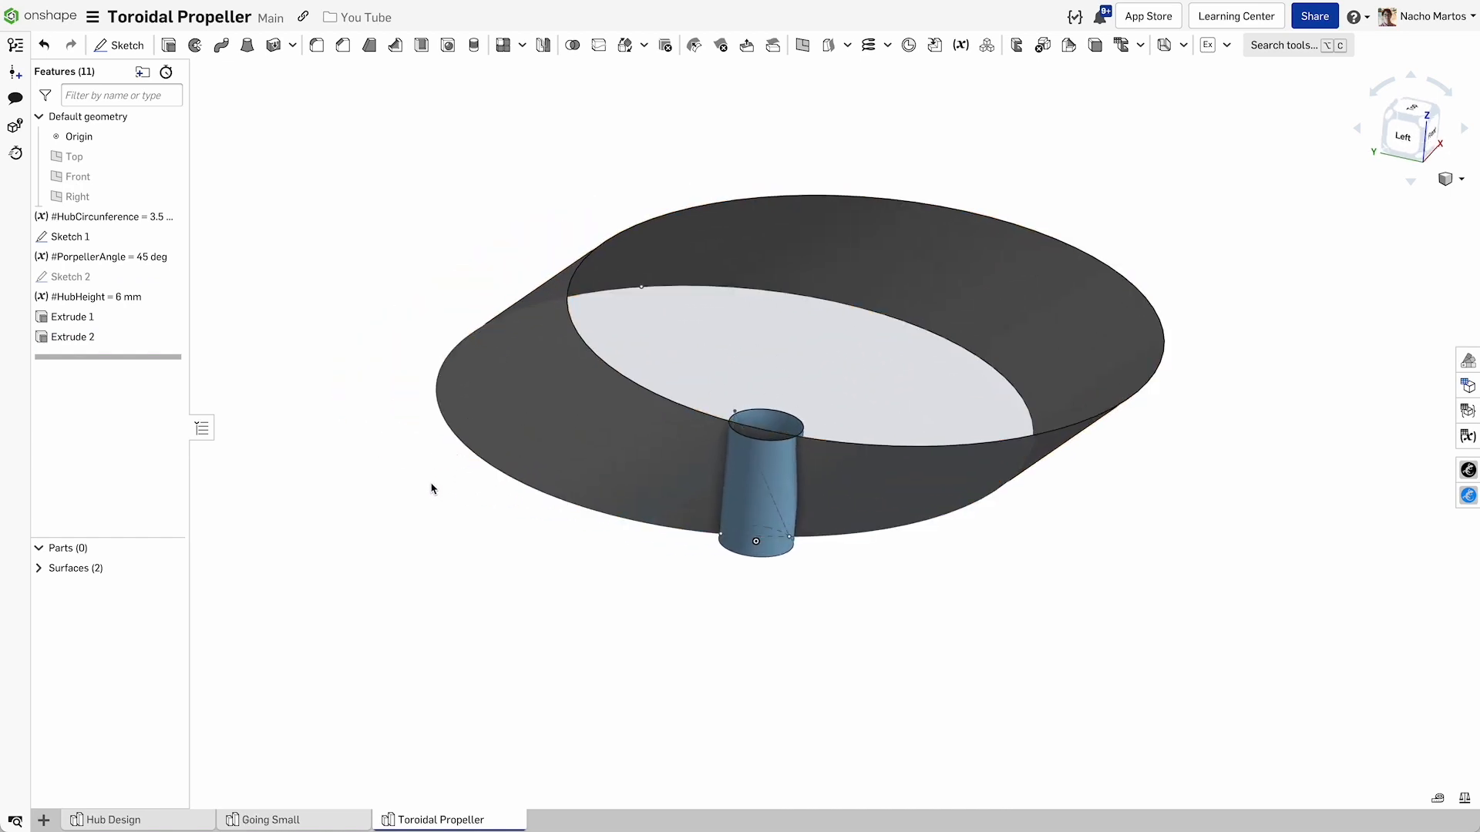
{"action": "left_click", "coordinate": [39, 567]}
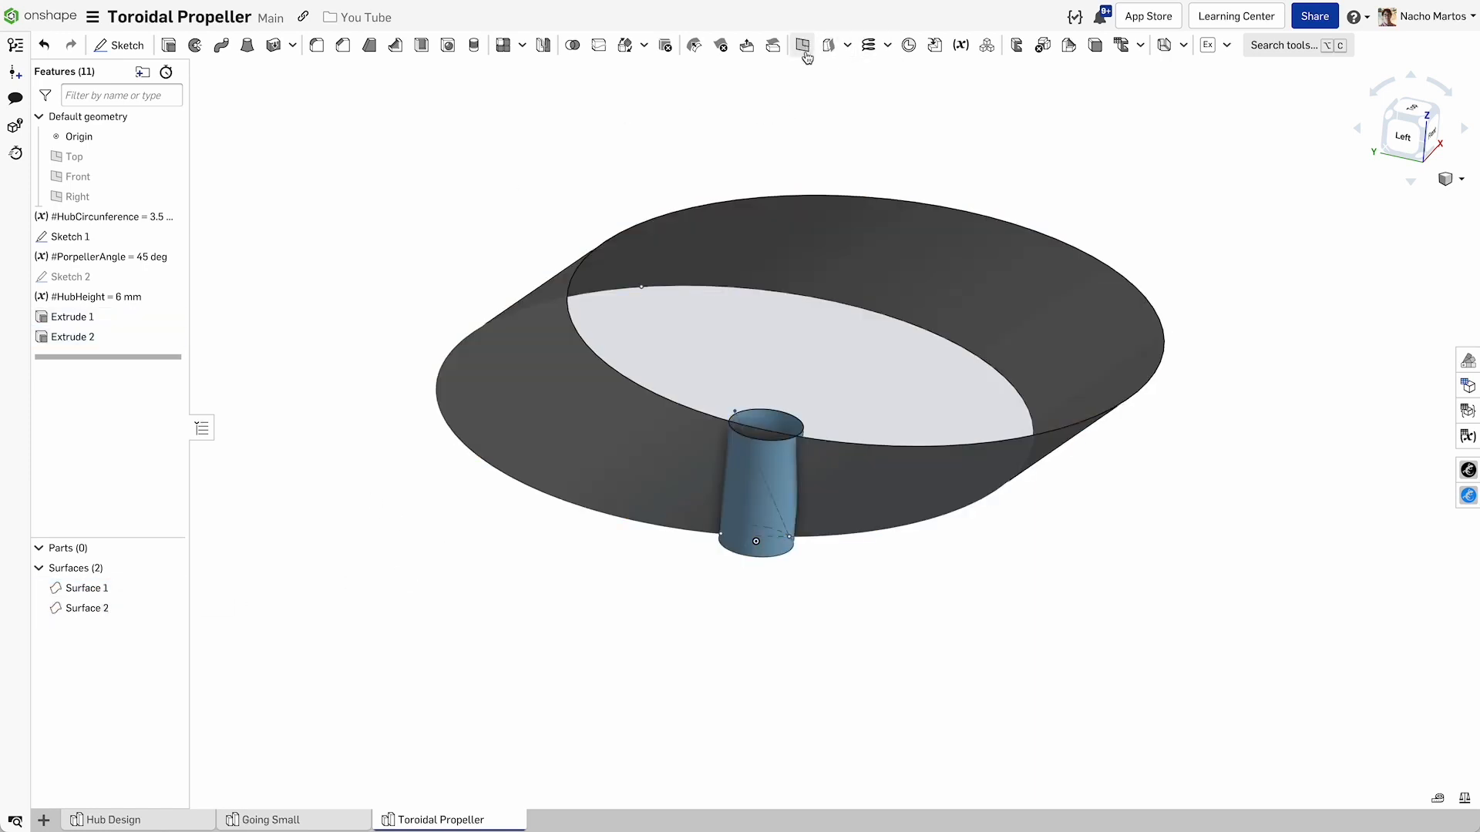
{"action": "left_click", "coordinate": [803, 44]}
{"action": "left_click", "coordinate": [74, 159]}
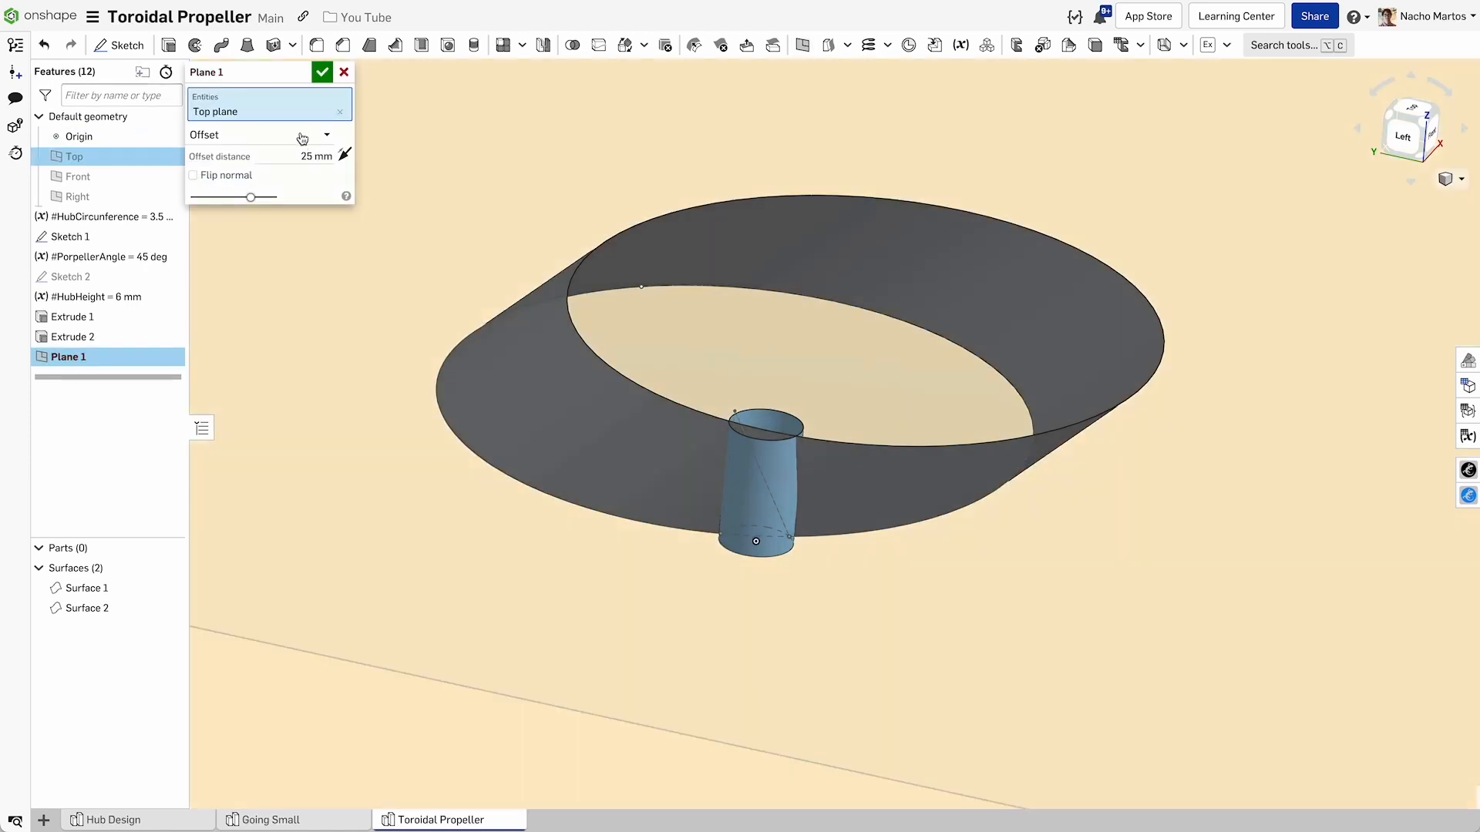
{"action": "double_click", "coordinate": [315, 155]}
{"action": "type", "text": "#"}
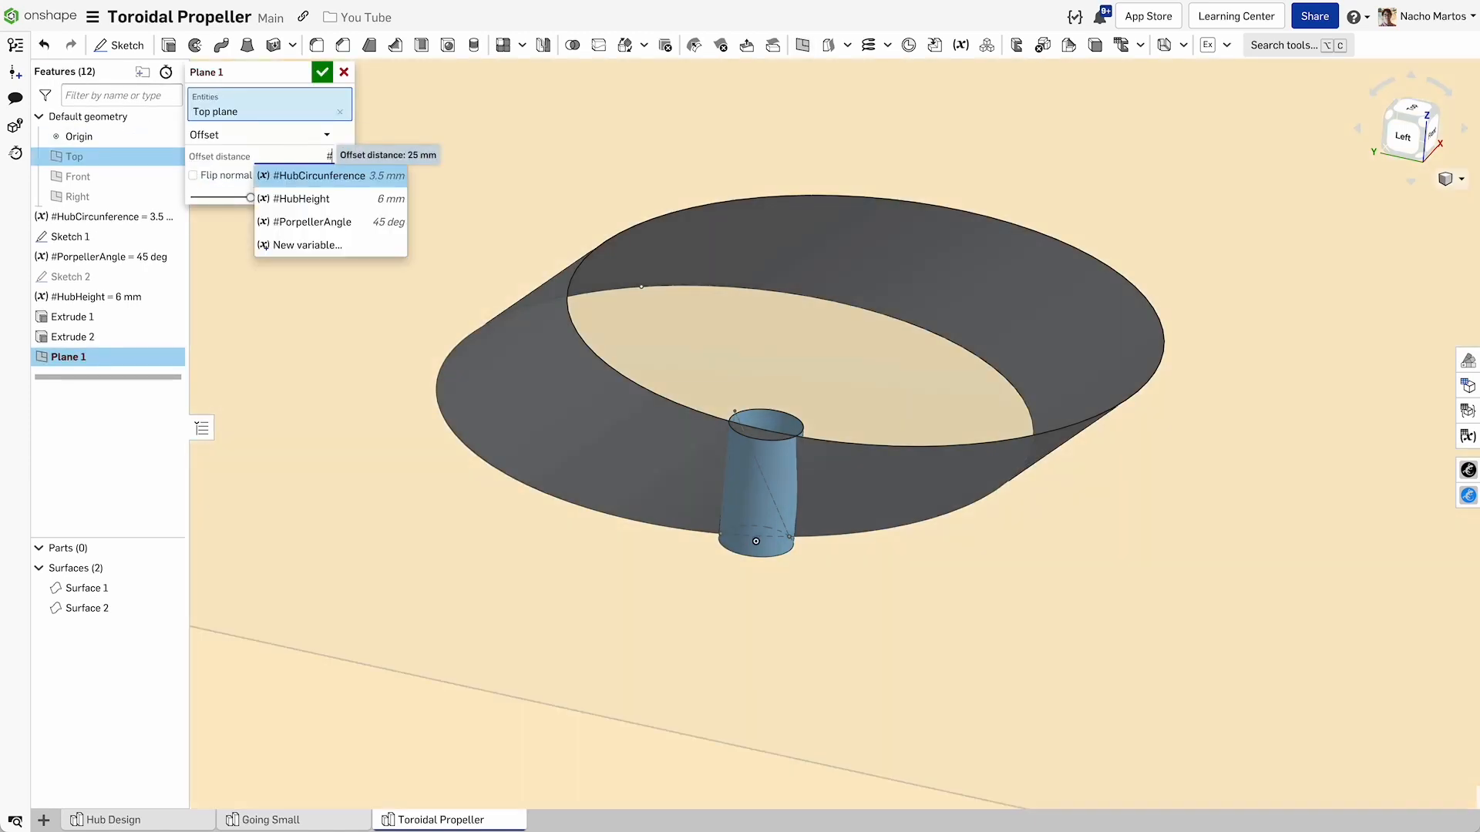
{"action": "key", "text": "Down"}
{"action": "key", "text": "Return"}
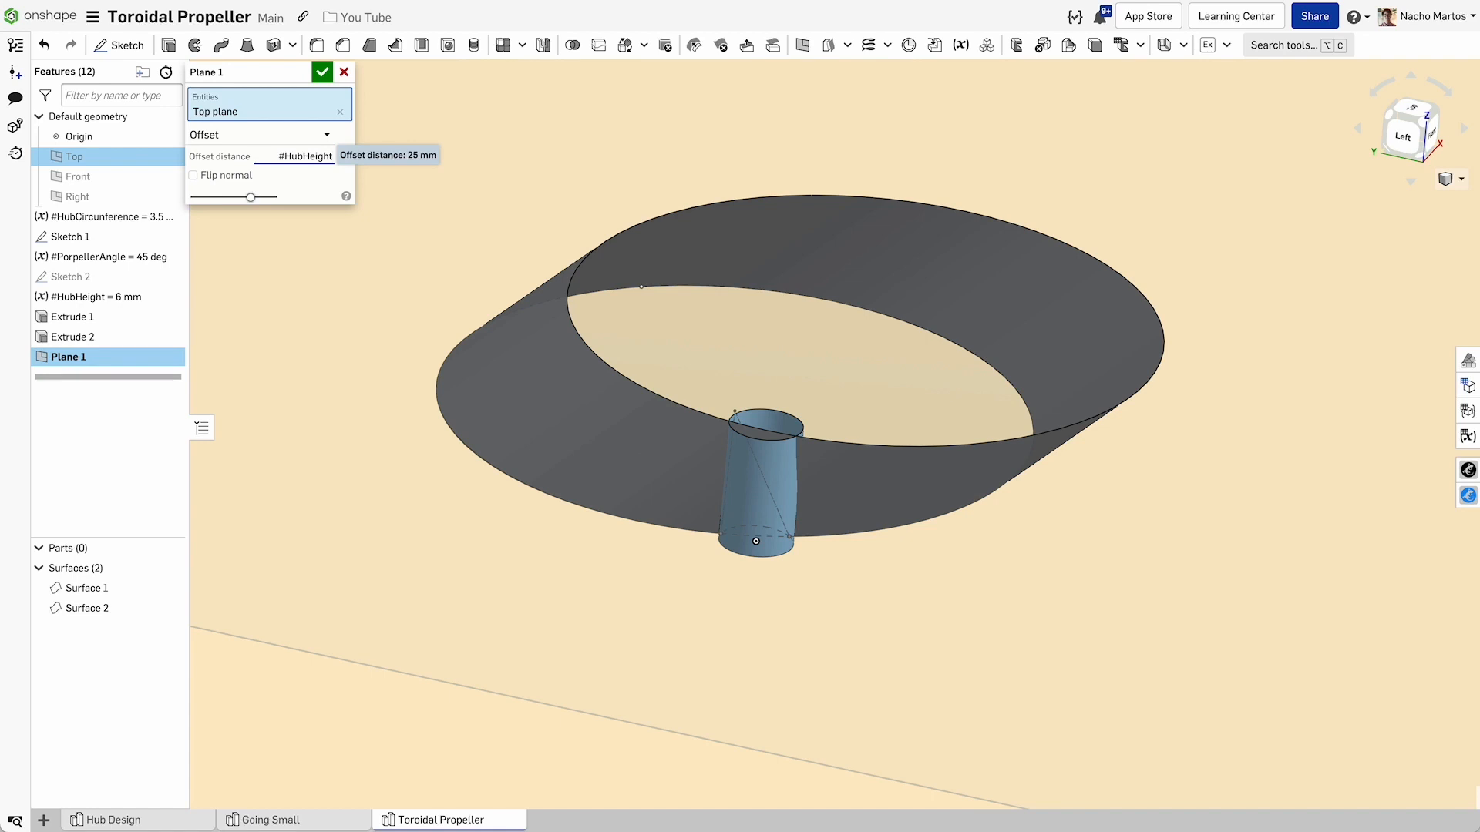
{"action": "left_click", "coordinate": [321, 72]}
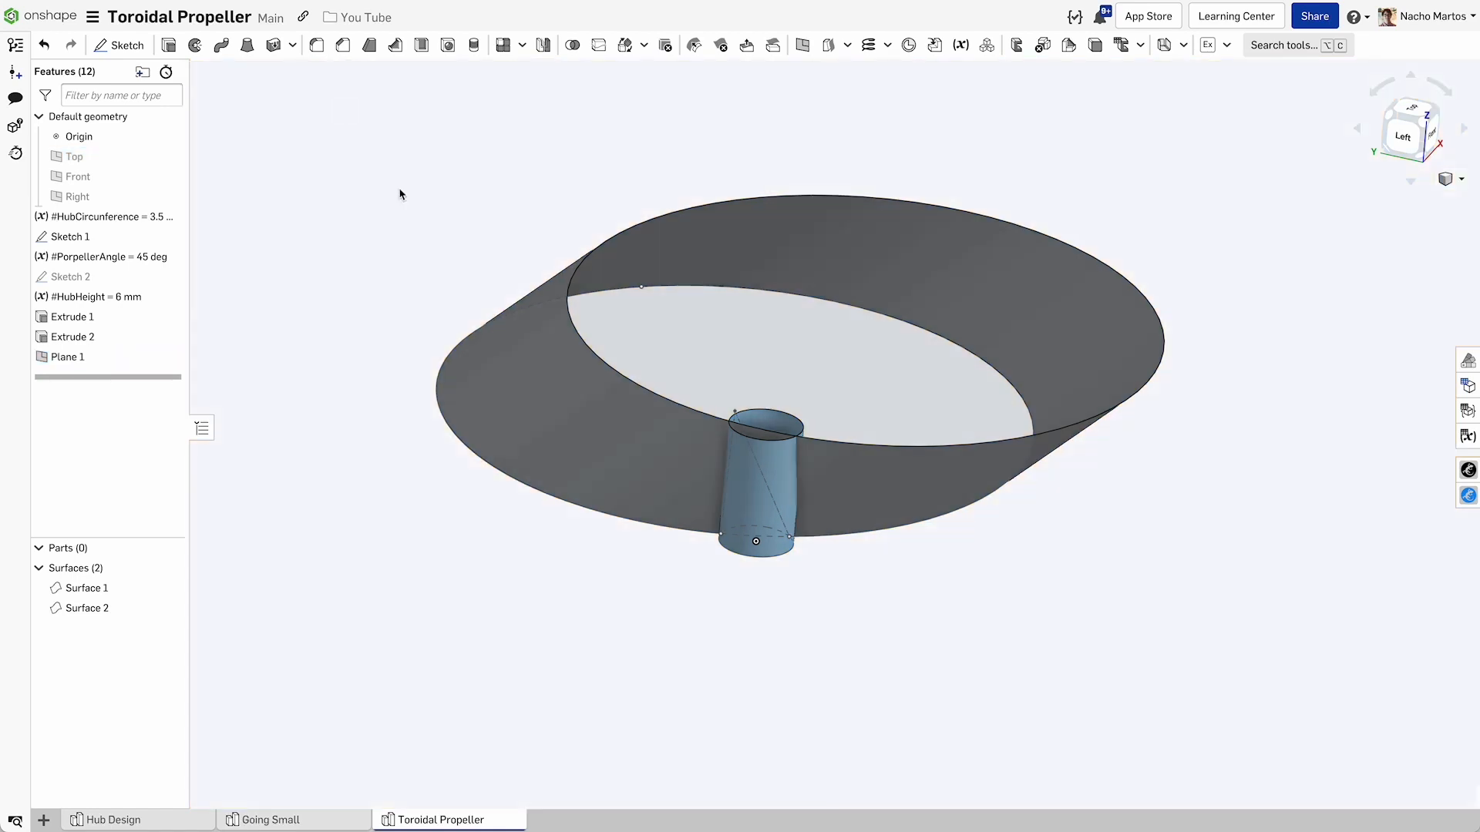
{"action": "mouse_move", "coordinate": [150, 244]}
{"action": "right_mouse_down"}
{"action": "mouse_move", "coordinate": [479, 276]}
{"action": "mouse_move", "coordinate": [472, 291]}
{"action": "right_mouse_up"}
{"action": "scroll", "coordinate": [472, 290], "scroll_direction": "down", "scroll_amount": 2}
Enclose the volume between Plane 1 and the slanted Extrude 2 surface into solid Part 1.
{"action": "left_click", "coordinate": [169, 156]}
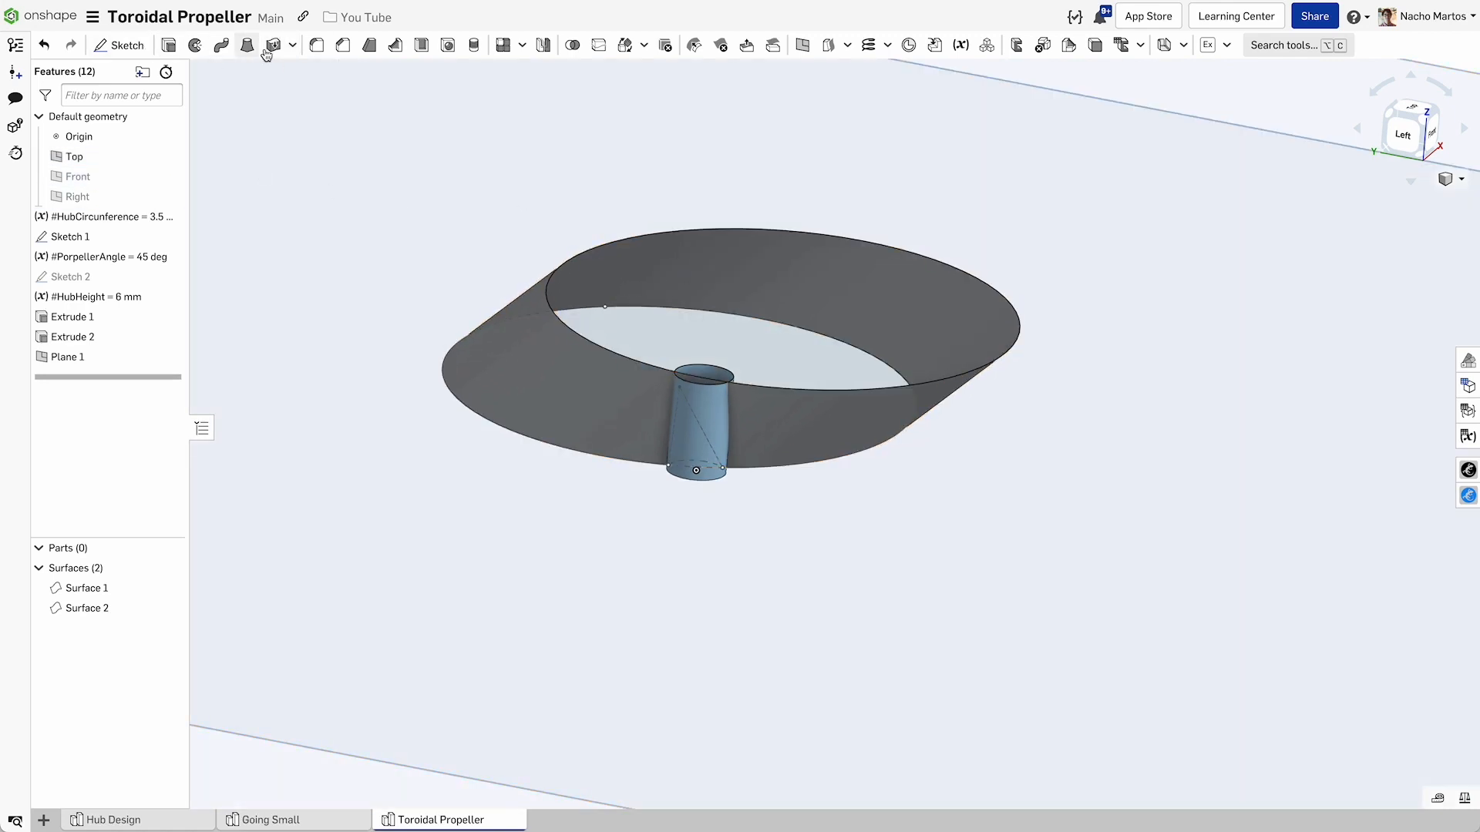
{"action": "left_click", "coordinate": [290, 48]}
{"action": "left_click", "coordinate": [326, 98]}
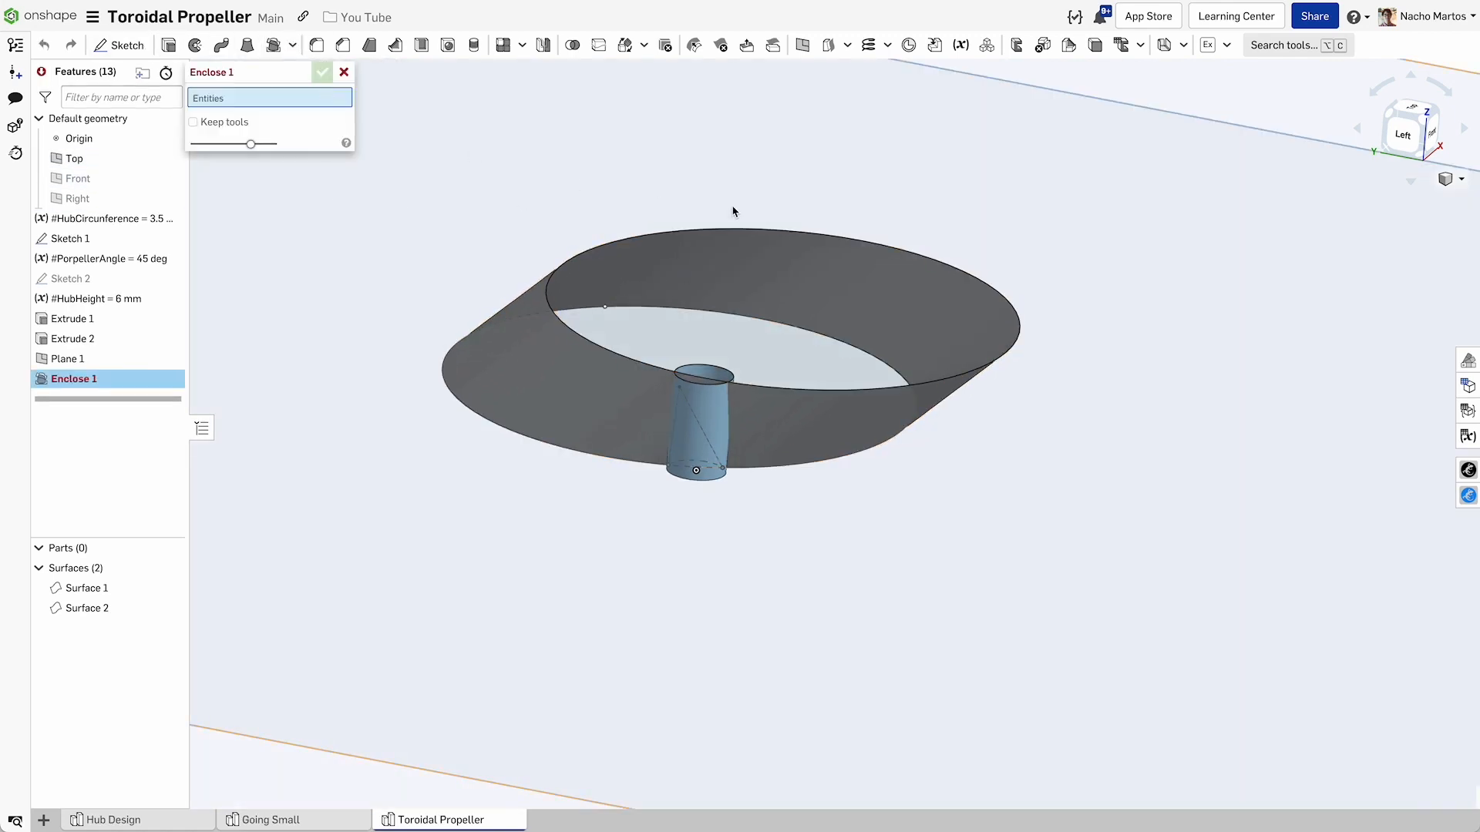
{"action": "left_click", "coordinate": [777, 186]}
{"action": "mouse_move", "coordinate": [902, 324]}
{"action": "right_mouse_down"}
{"action": "mouse_move", "coordinate": [902, 272]}
{"action": "mouse_move", "coordinate": [850, 248]}
{"action": "mouse_move", "coordinate": [885, 271]}
{"action": "right_mouse_up"}
{"action": "left_click", "coordinate": [884, 271]}
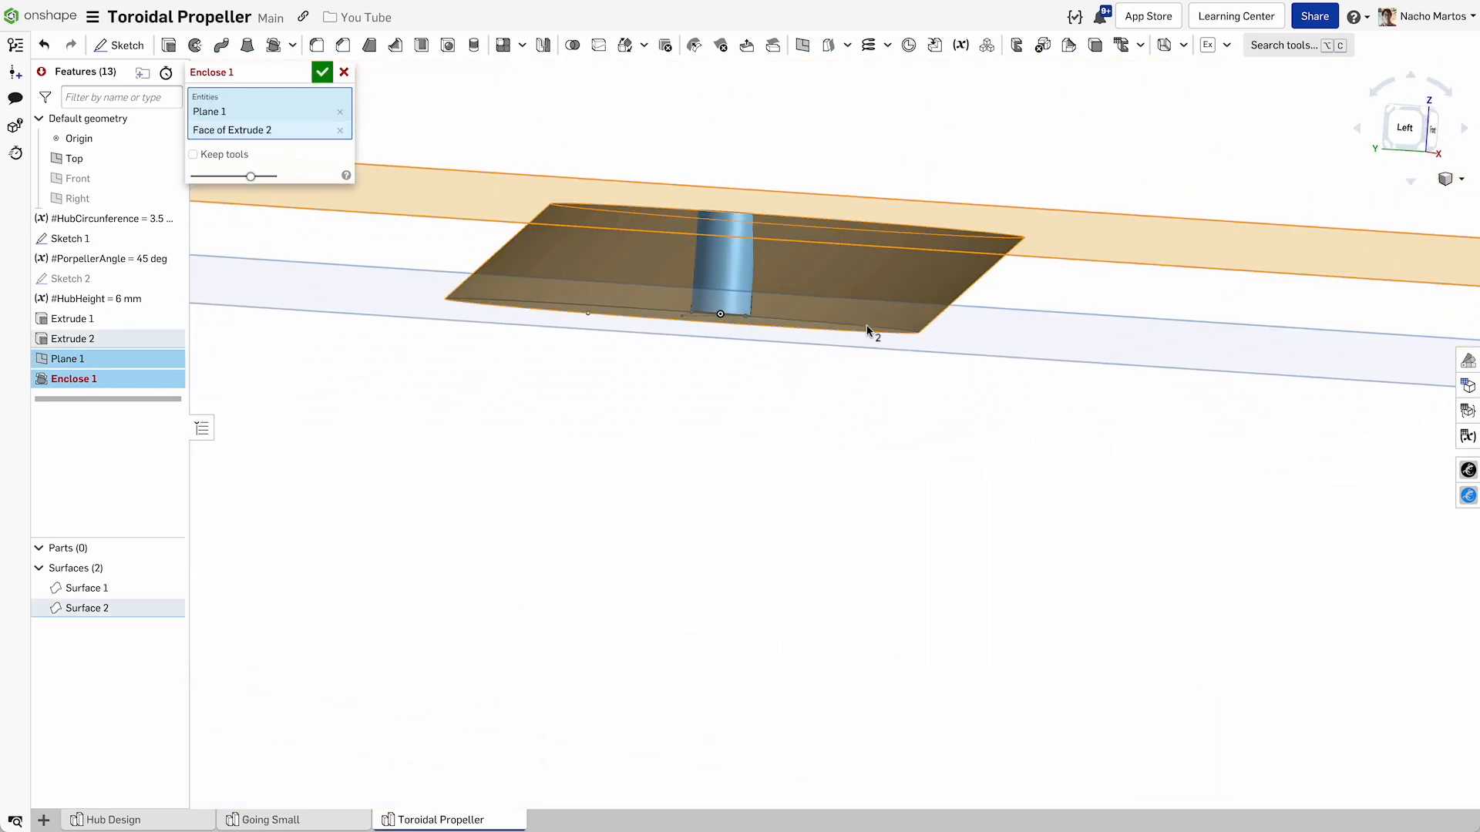
{"action": "left_click", "coordinate": [1030, 329]}
{"action": "scroll", "coordinate": [1018, 301], "scroll_direction": "up", "scroll_amount": 5}
{"action": "right_click_drag", "start_coordinate": [1024, 291], "coordinate": [994, 370]}
{"action": "left_click", "coordinate": [322, 72]}
{"action": "mouse_move", "coordinate": [695, 232]}
{"action": "right_mouse_down"}
{"action": "mouse_move", "coordinate": [643, 345]}
{"action": "mouse_move", "coordinate": [740, 370]}
{"action": "mouse_move", "coordinate": [747, 446]}
{"action": "mouse_move", "coordinate": [750, 399]}
{"action": "mouse_move", "coordinate": [711, 347]}
{"action": "mouse_move", "coordinate": [738, 411]}
{"action": "right_mouse_up"}
{"action": "scroll", "coordinate": [648, 325], "scroll_direction": "down", "scroll_amount": 4}
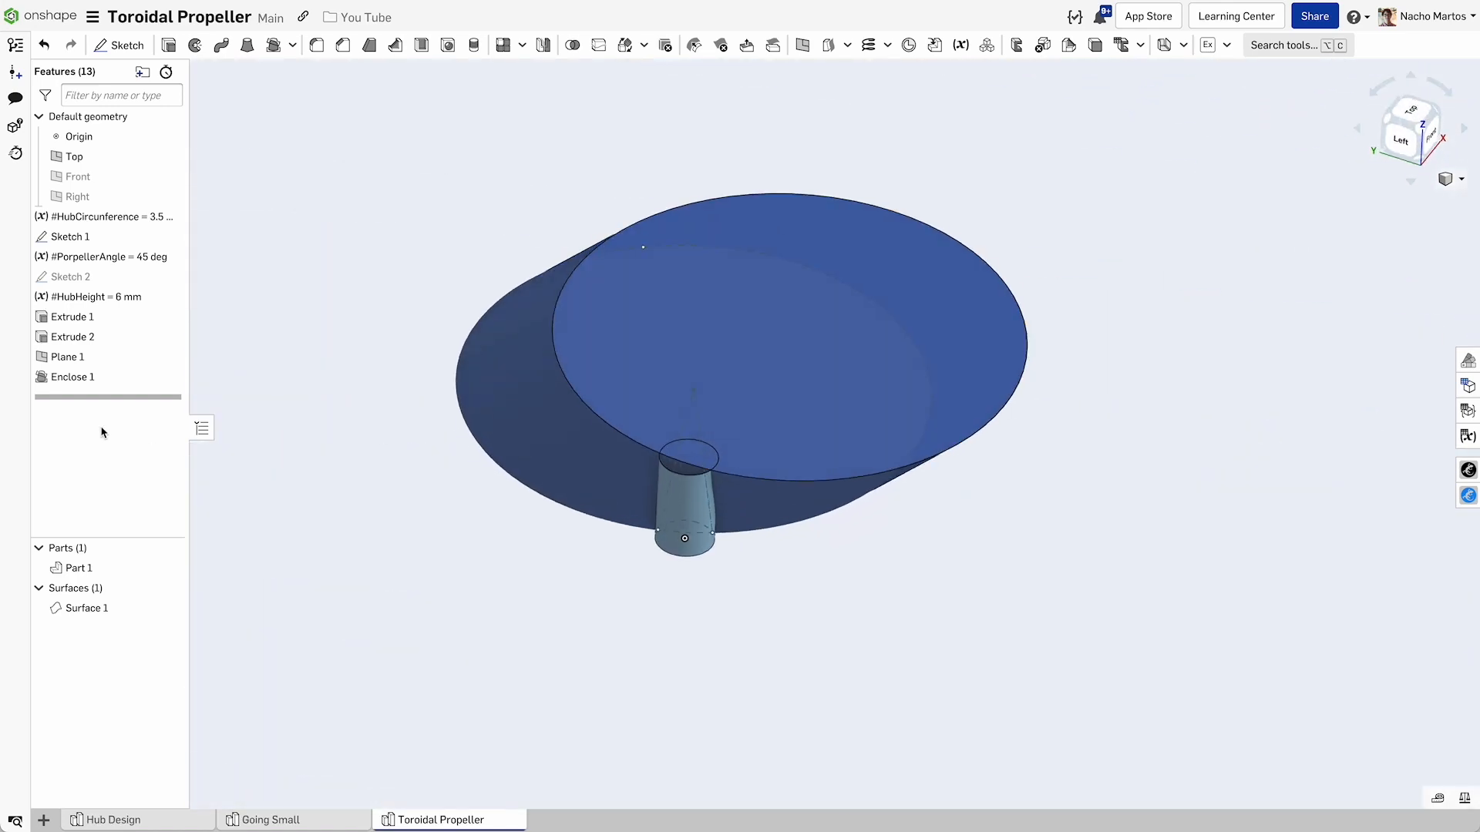
Roll back before Enclose 1, trial a Thicken of the slanted surface, cancel it, and restore Enclose 1.
{"action": "left_click_drag", "start_coordinate": [92, 395], "coordinate": [93, 375]}
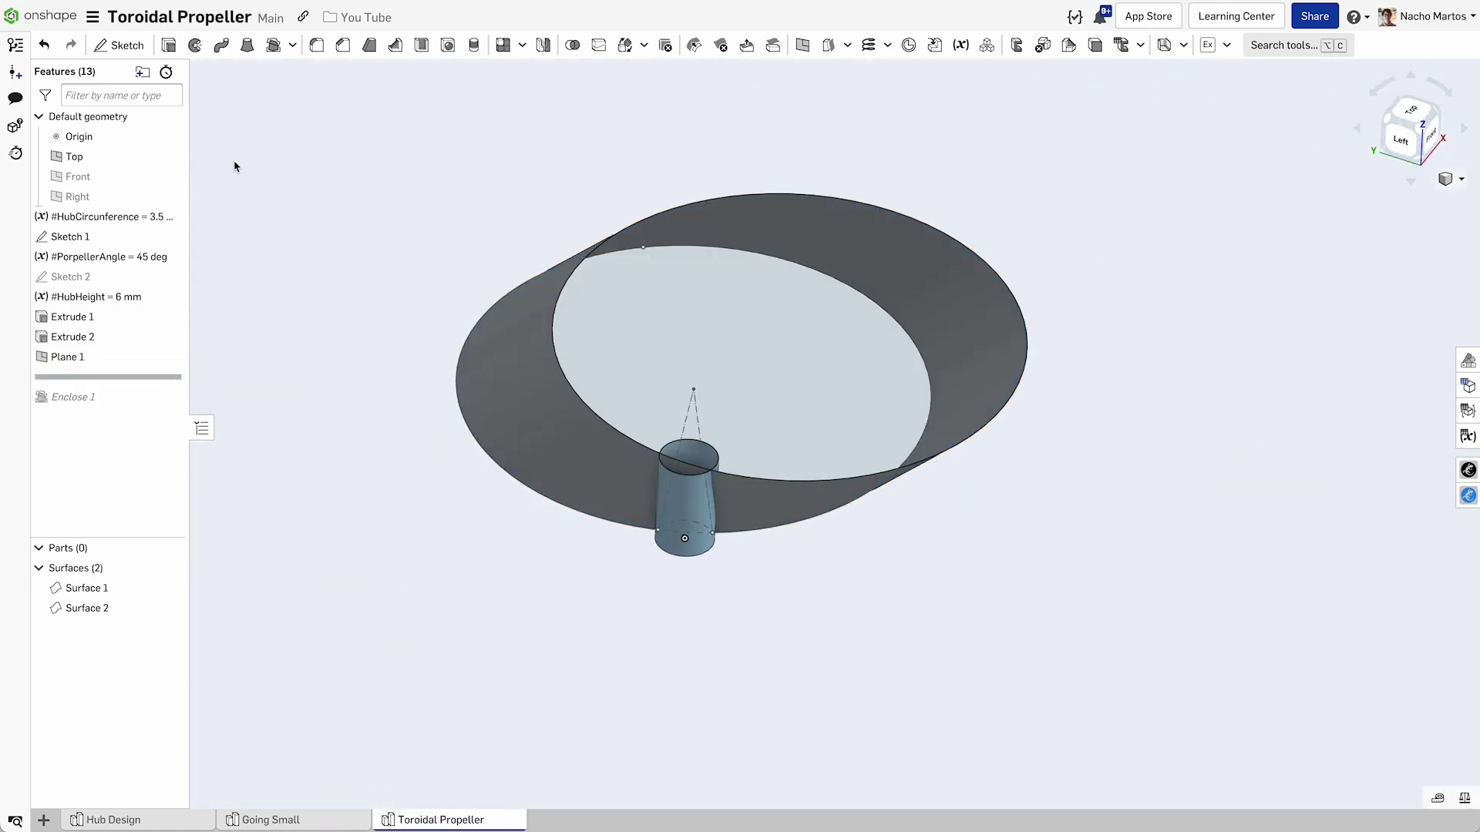
{"action": "left_click", "coordinate": [293, 44]}
{"action": "left_click", "coordinate": [302, 72]}
{"action": "left_click", "coordinate": [541, 324]}
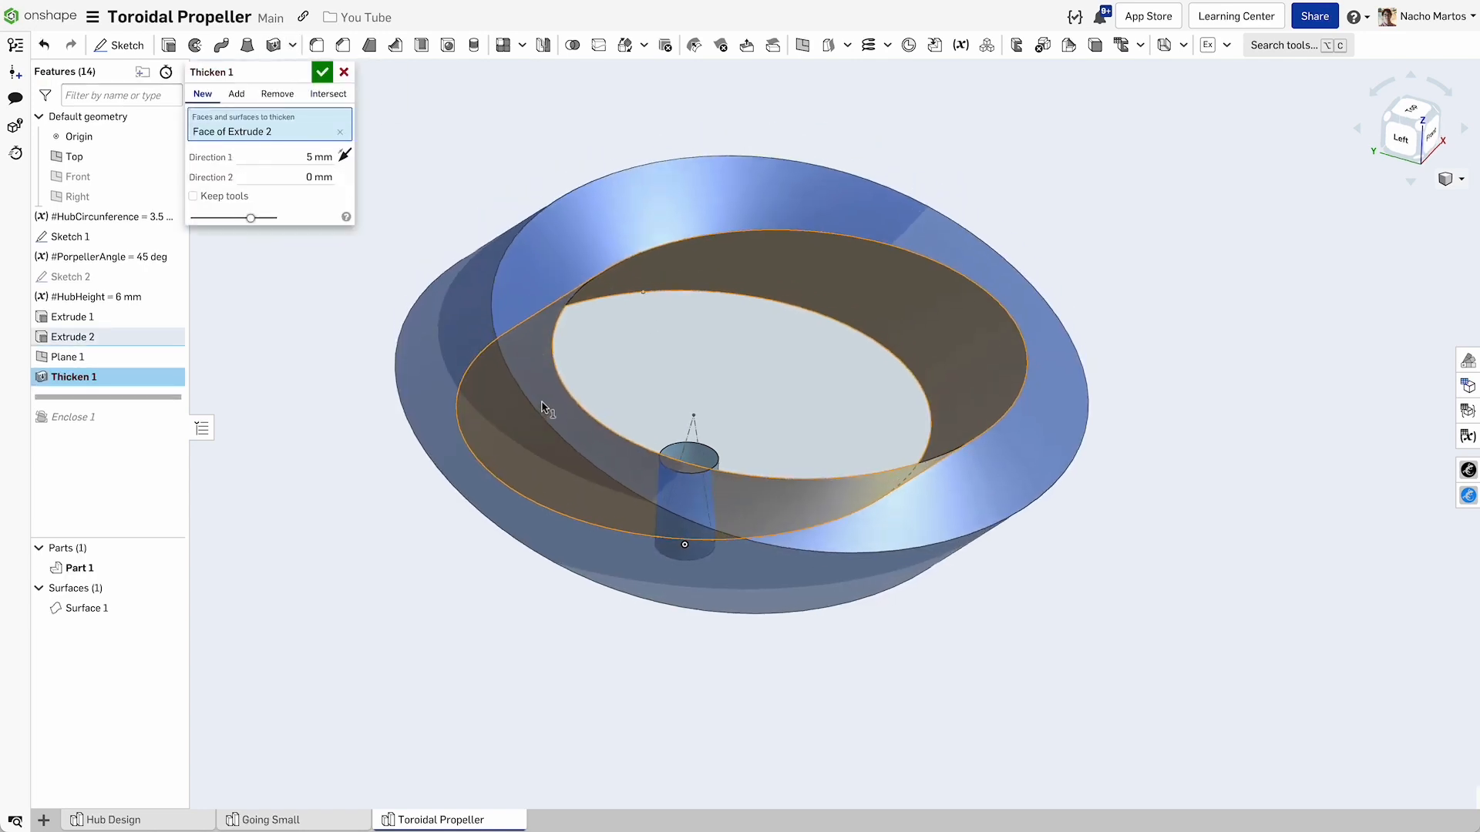
{"action": "mouse_move", "coordinate": [541, 382]}
{"action": "right_mouse_down"}
{"action": "mouse_move", "coordinate": [551, 373]}
{"action": "mouse_move", "coordinate": [504, 356]}
{"action": "mouse_move", "coordinate": [538, 404]}
{"action": "mouse_move", "coordinate": [536, 384]}
{"action": "right_mouse_up"}
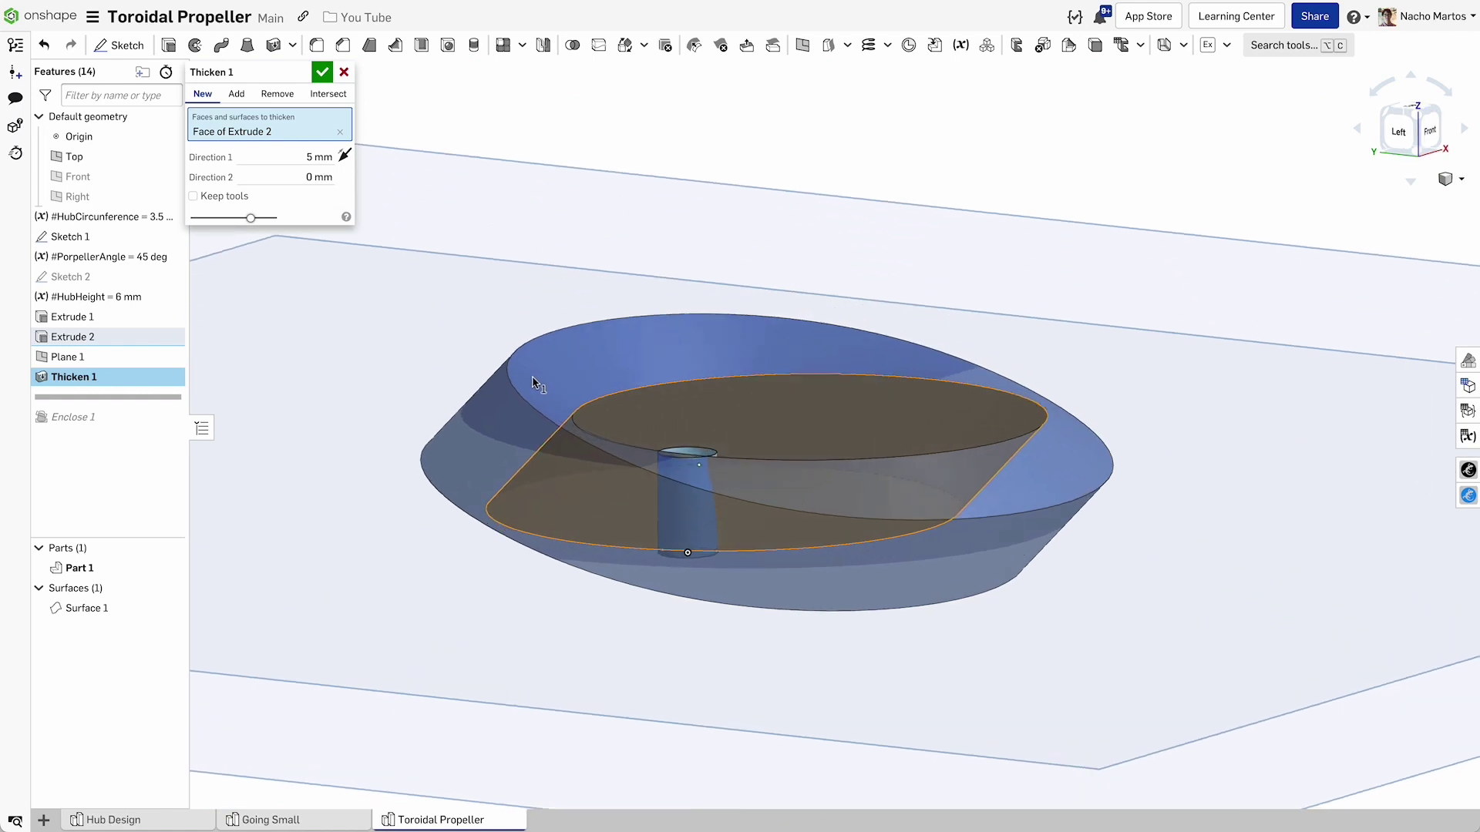
{"action": "left_click", "coordinate": [344, 71]}
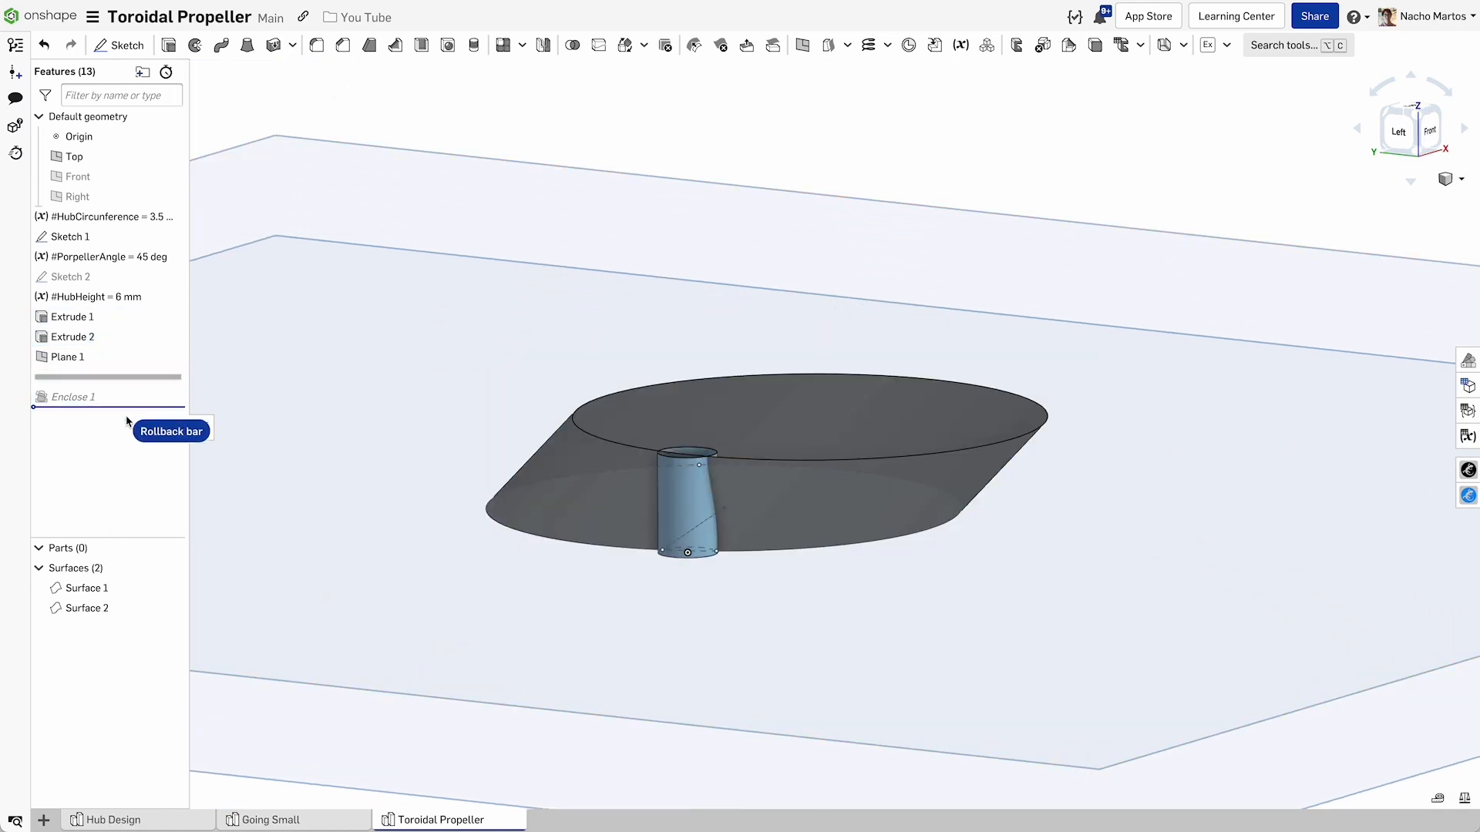
{"action": "left_click_drag", "start_coordinate": [131, 378], "coordinate": [130, 405]}
Shell Part 1 to 1 mm walls with the top and bottom faces removed.
{"action": "left_click", "coordinate": [421, 46]}
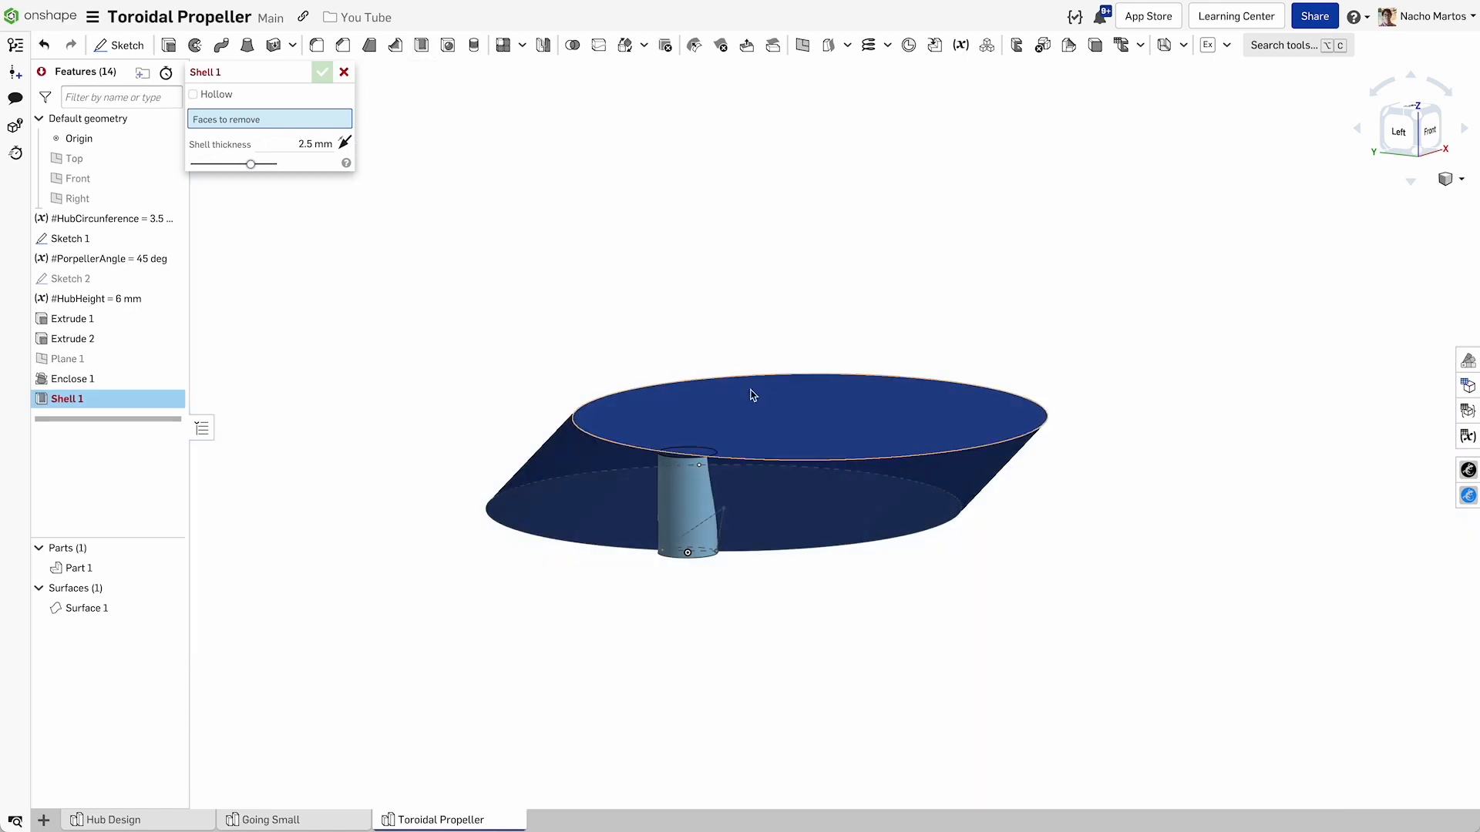
{"action": "left_click", "coordinate": [758, 404]}
{"action": "right_click_drag", "start_coordinate": [763, 440], "coordinate": [796, 557]}
{"action": "left_click", "coordinate": [796, 555]}
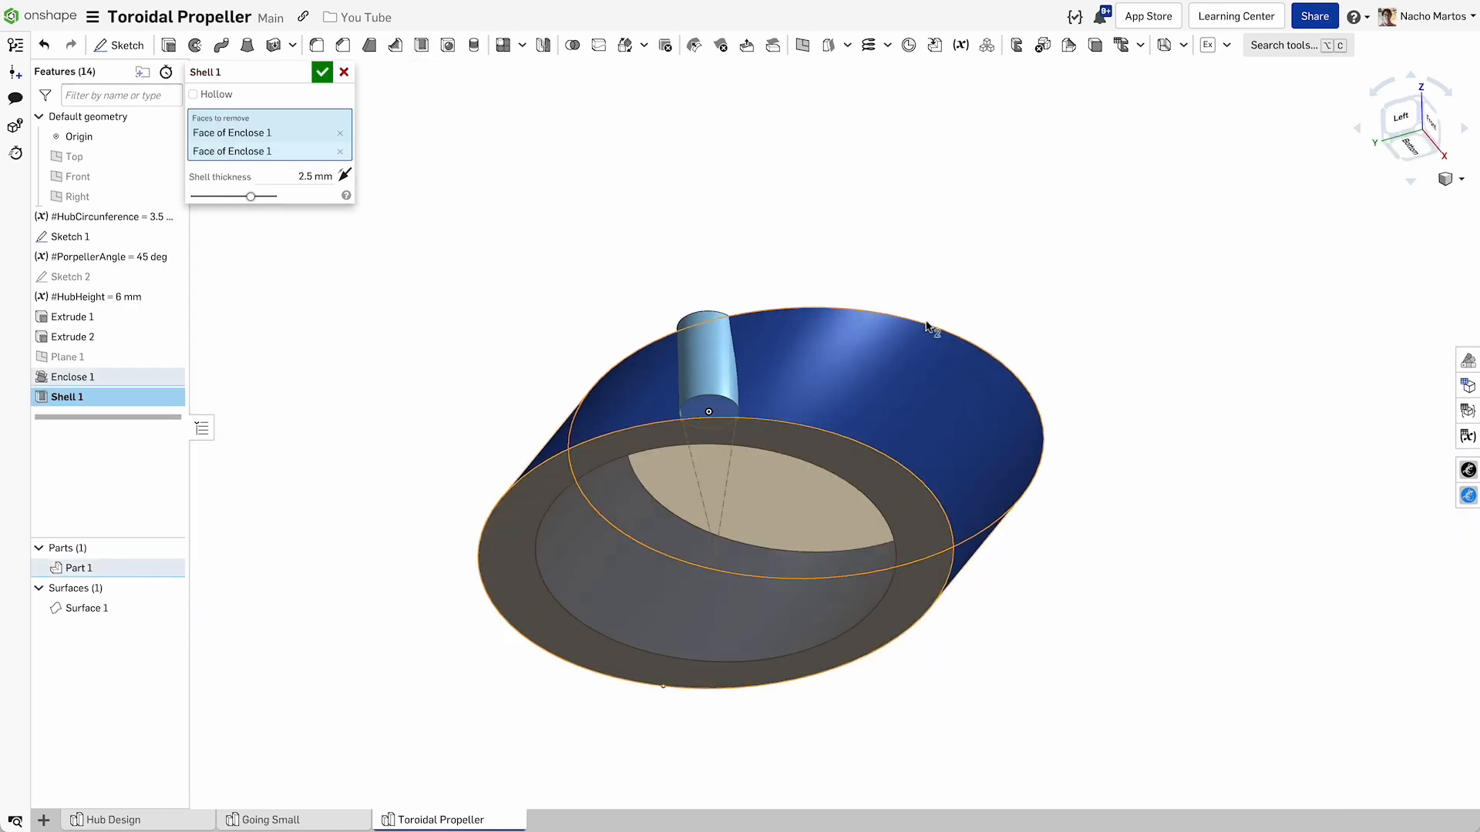
{"action": "right_click_drag", "start_coordinate": [901, 394], "coordinate": [919, 333]}
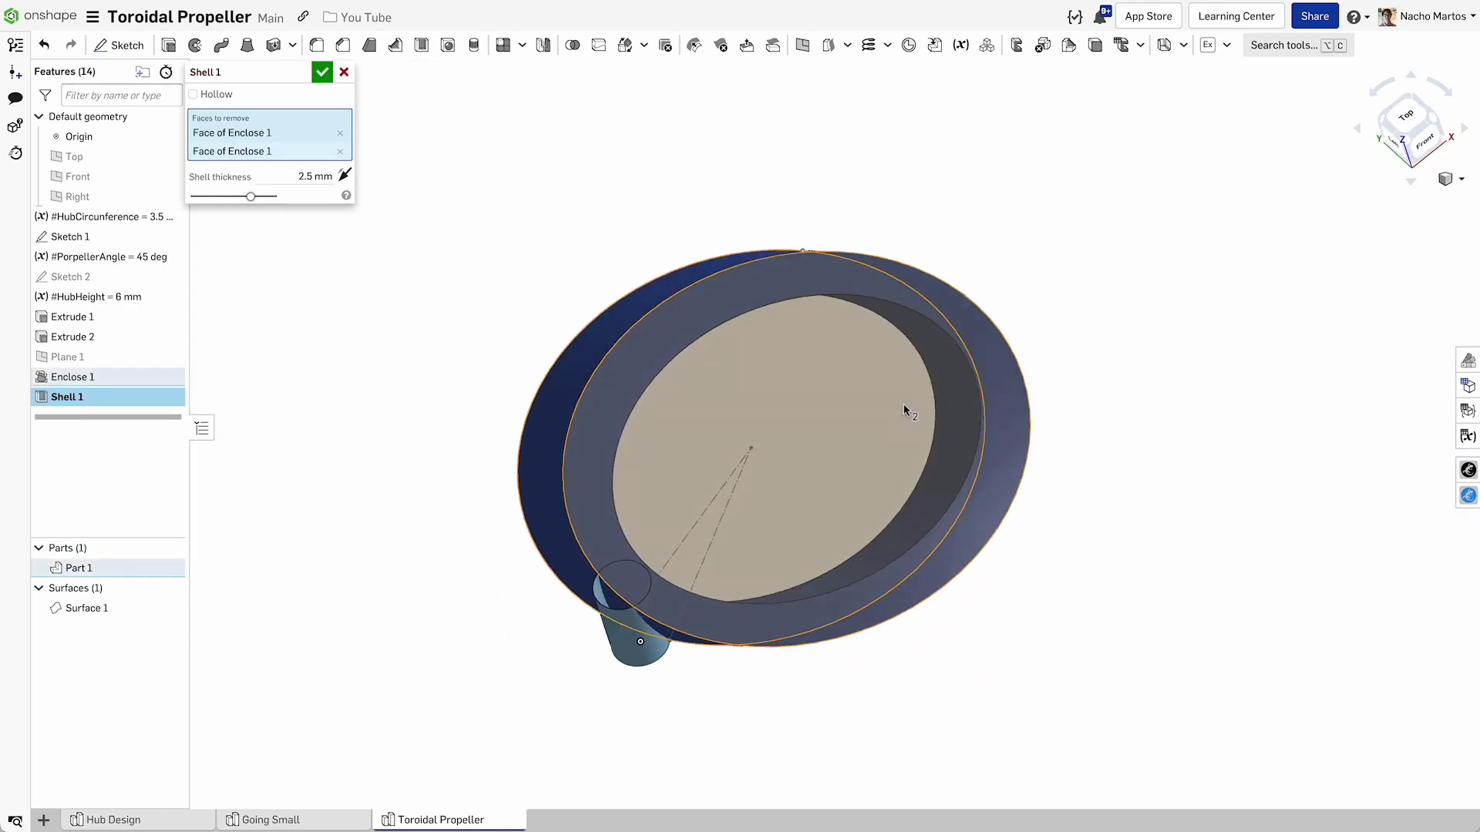
{"action": "left_click", "coordinate": [322, 176]}
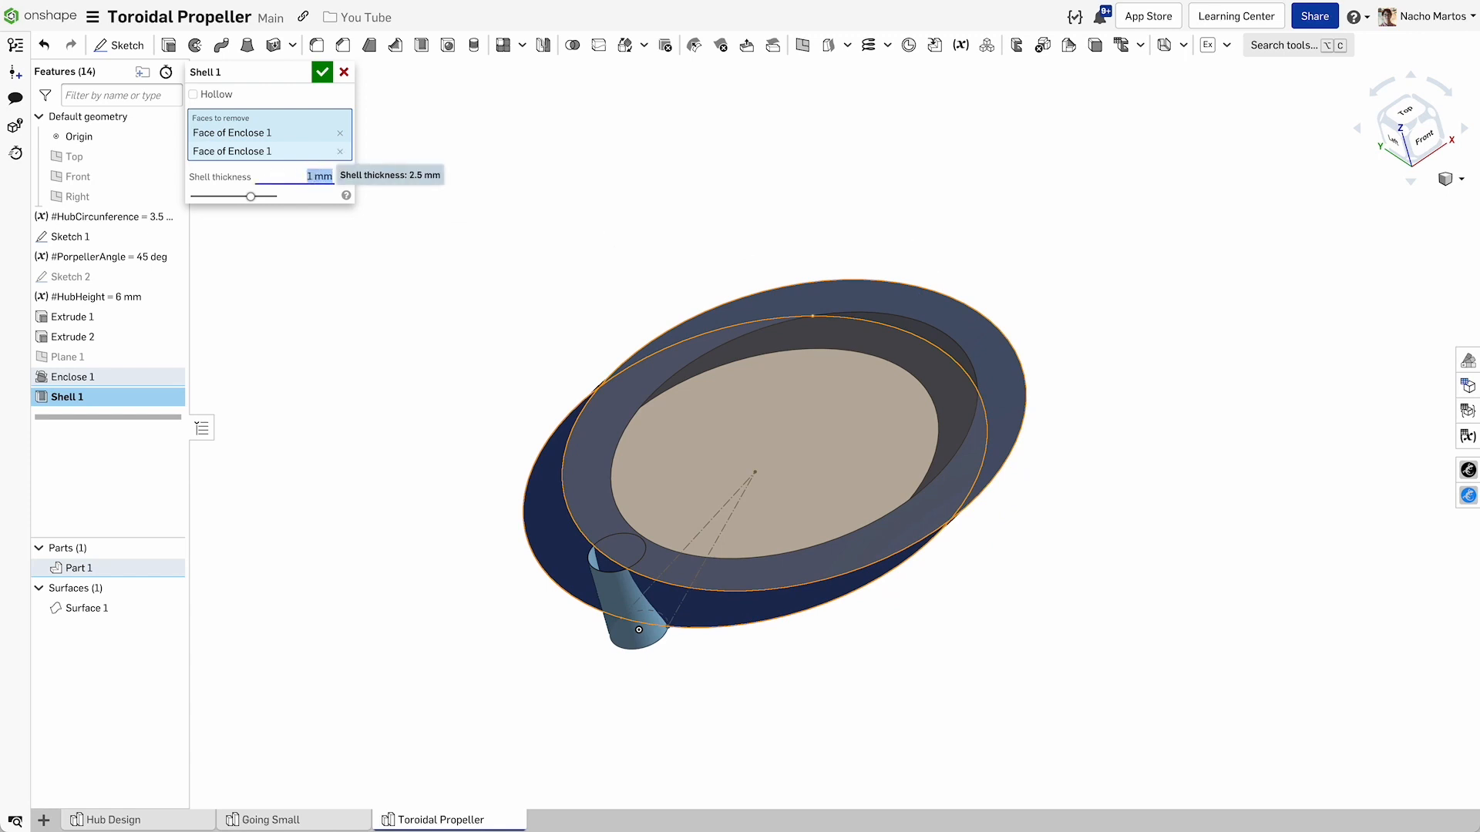
{"action": "type", "text": "1"}
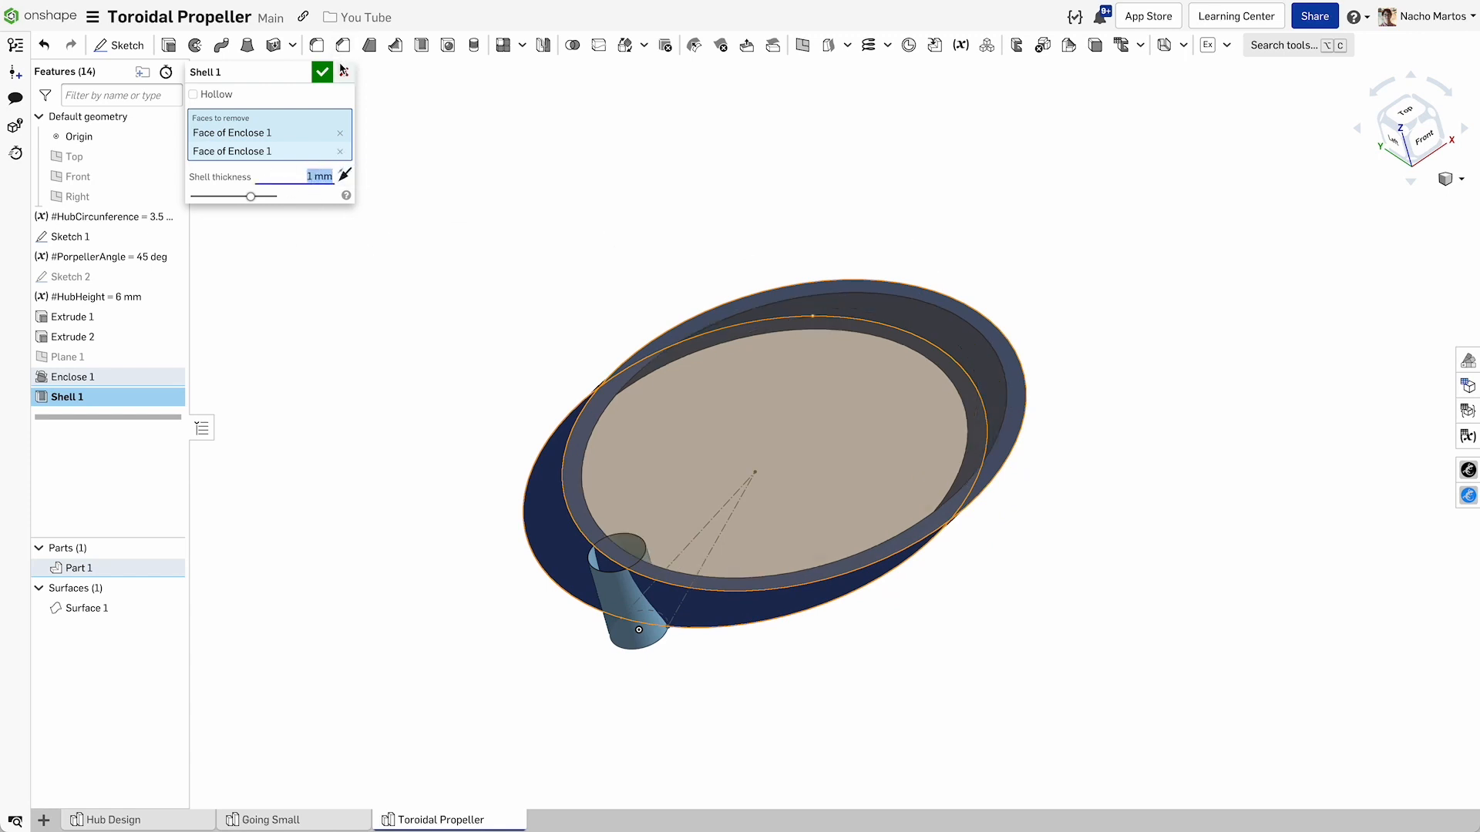
{"action": "left_click", "coordinate": [327, 72]}
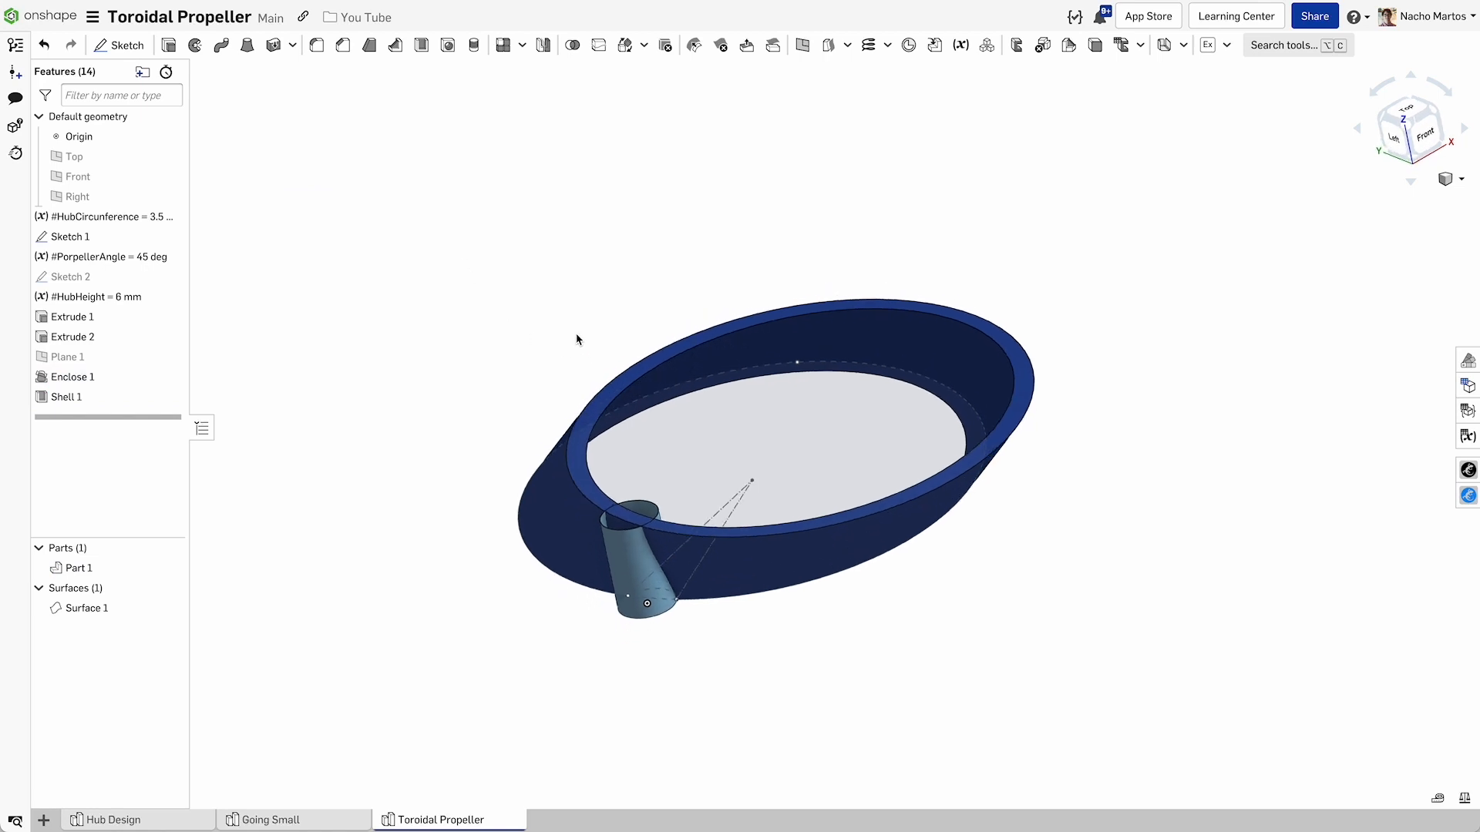
{"action": "right_click_drag", "start_coordinate": [567, 334], "coordinate": [610, 437]}
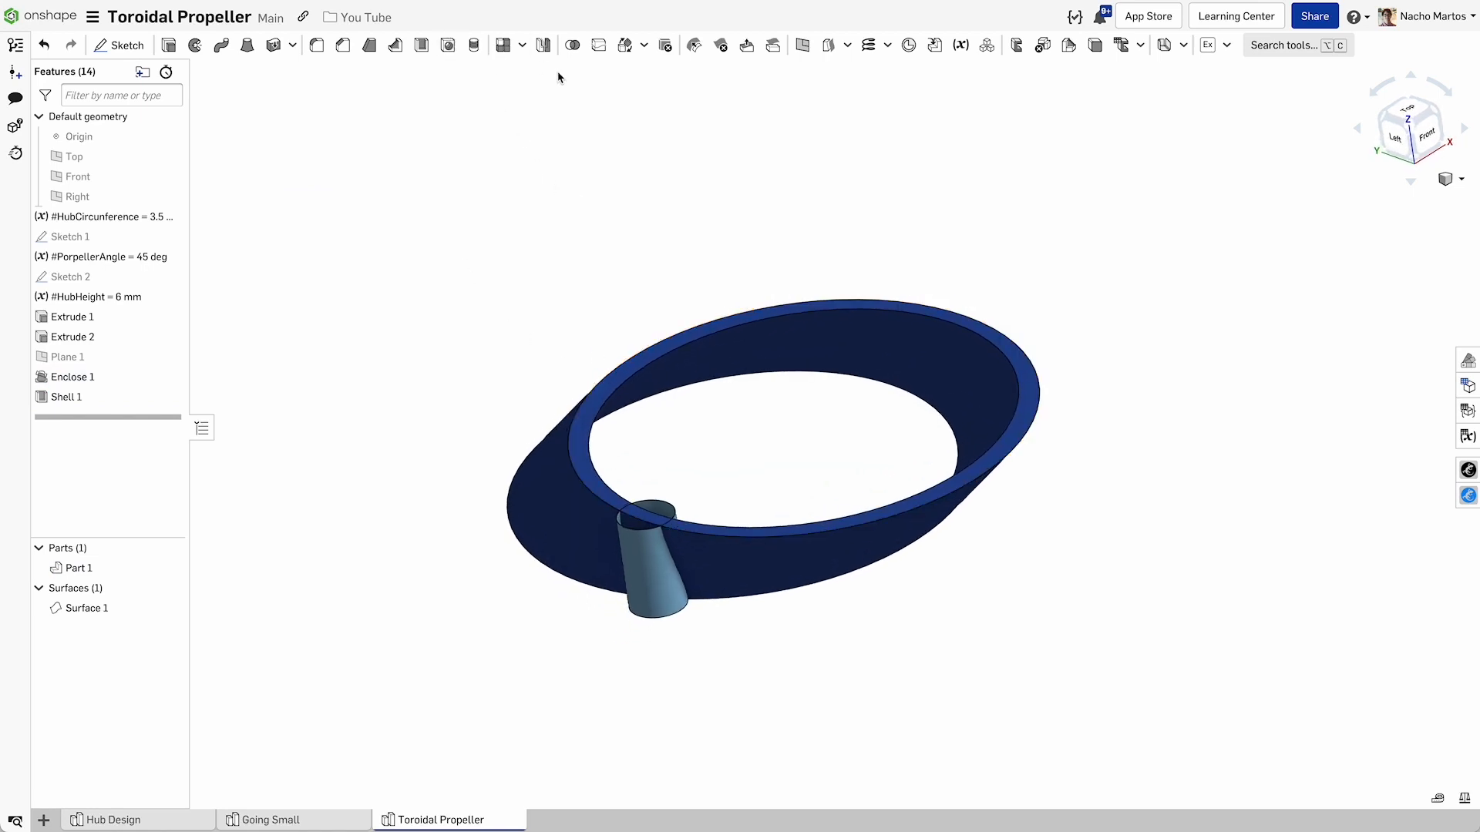
Start a circular pattern of the torus part about the hub cylinder edge.
{"action": "left_click", "coordinate": [522, 46]}
{"action": "left_click", "coordinate": [555, 98]}
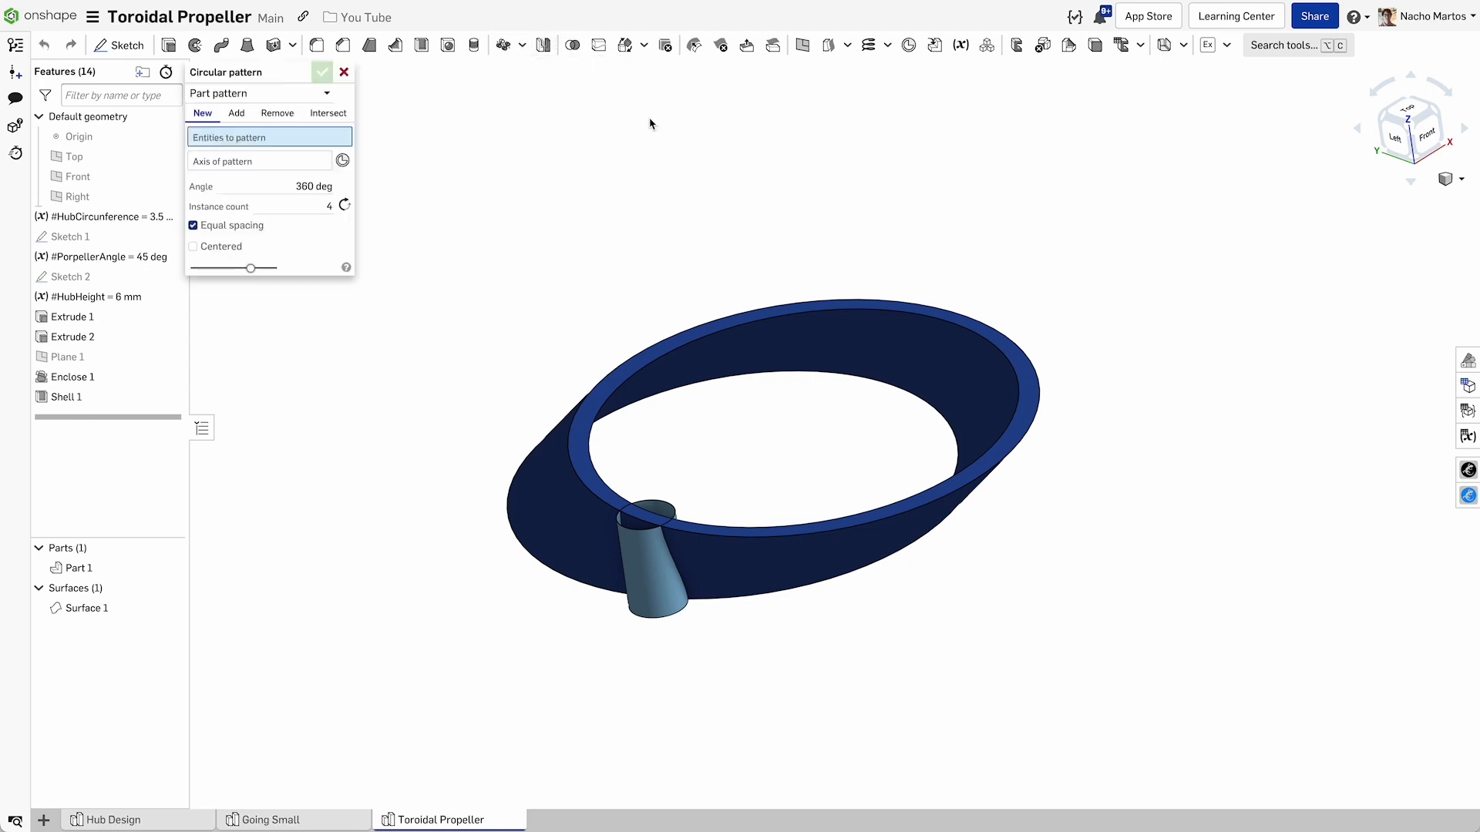
{"action": "left_click", "coordinate": [872, 318]}
{"action": "left_click", "coordinate": [261, 175]}
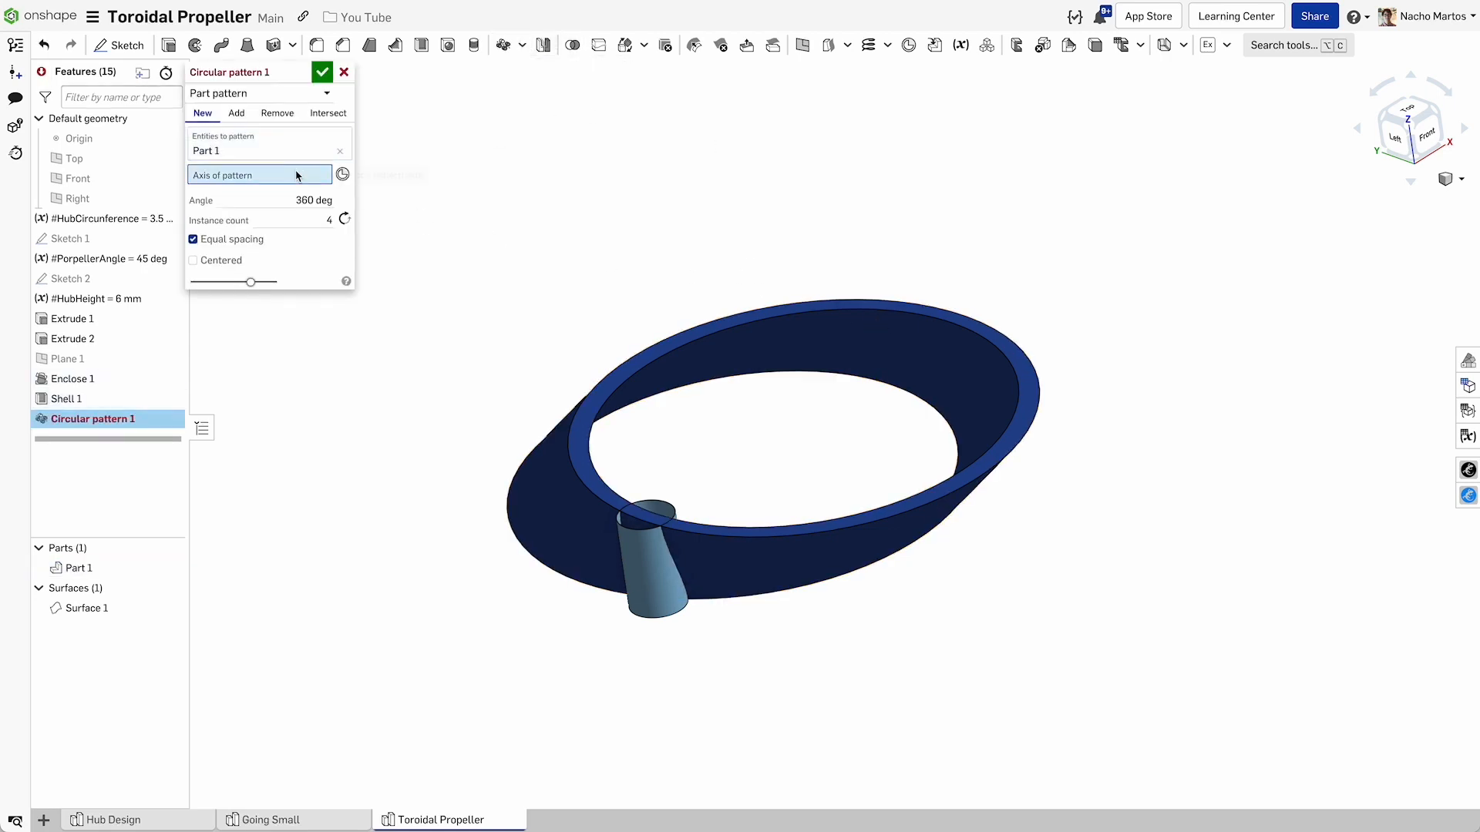
{"action": "left_click", "coordinate": [648, 511]}
{"action": "right_click_drag", "start_coordinate": [700, 475], "coordinate": [407, 307]}
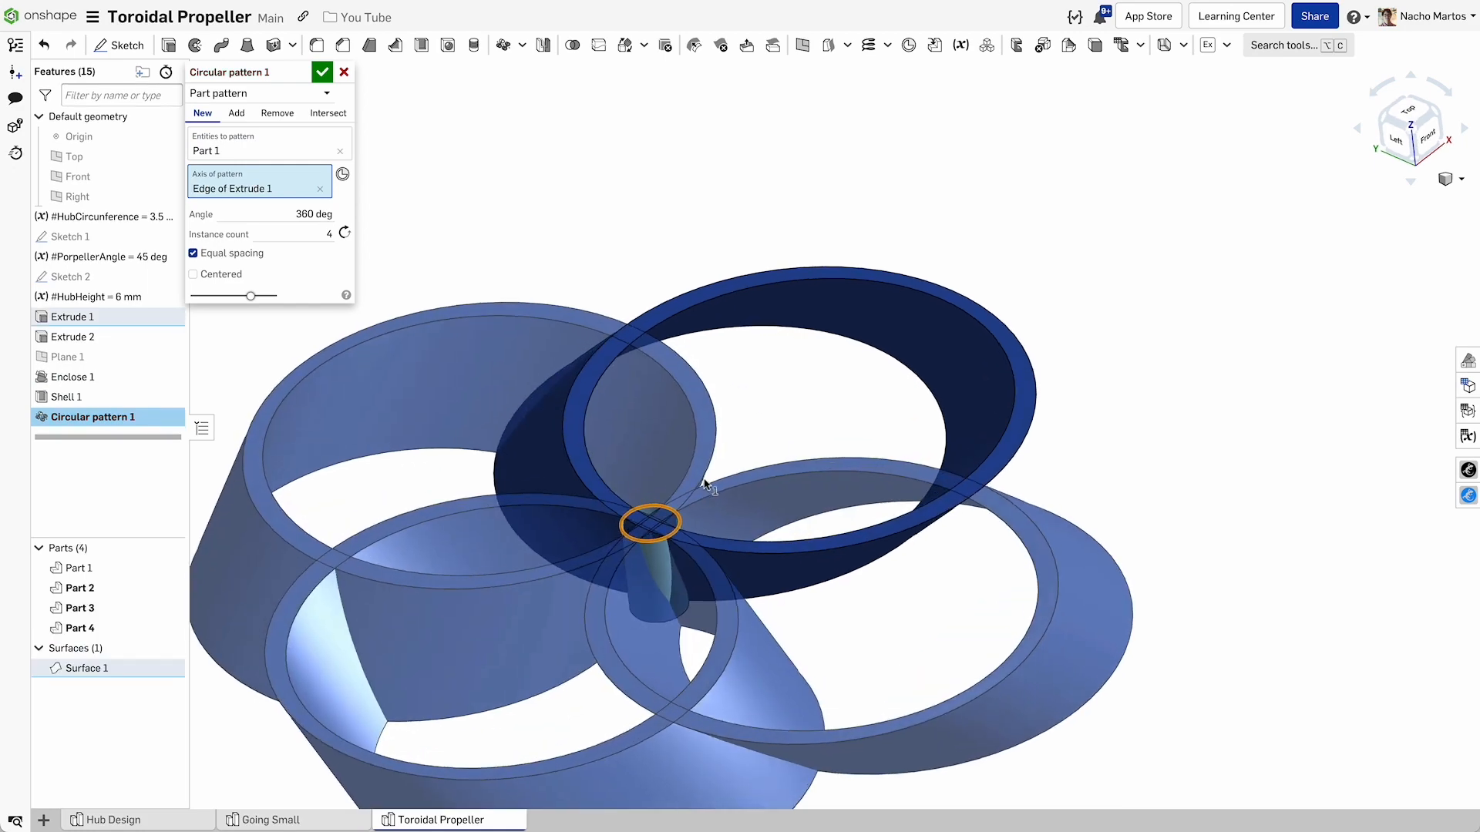
Set 2 instances over 360*(2/3) deg, commit the pattern, and hide Surface 1.
{"action": "left_click", "coordinate": [300, 232]}
{"action": "type", "text": "3"}
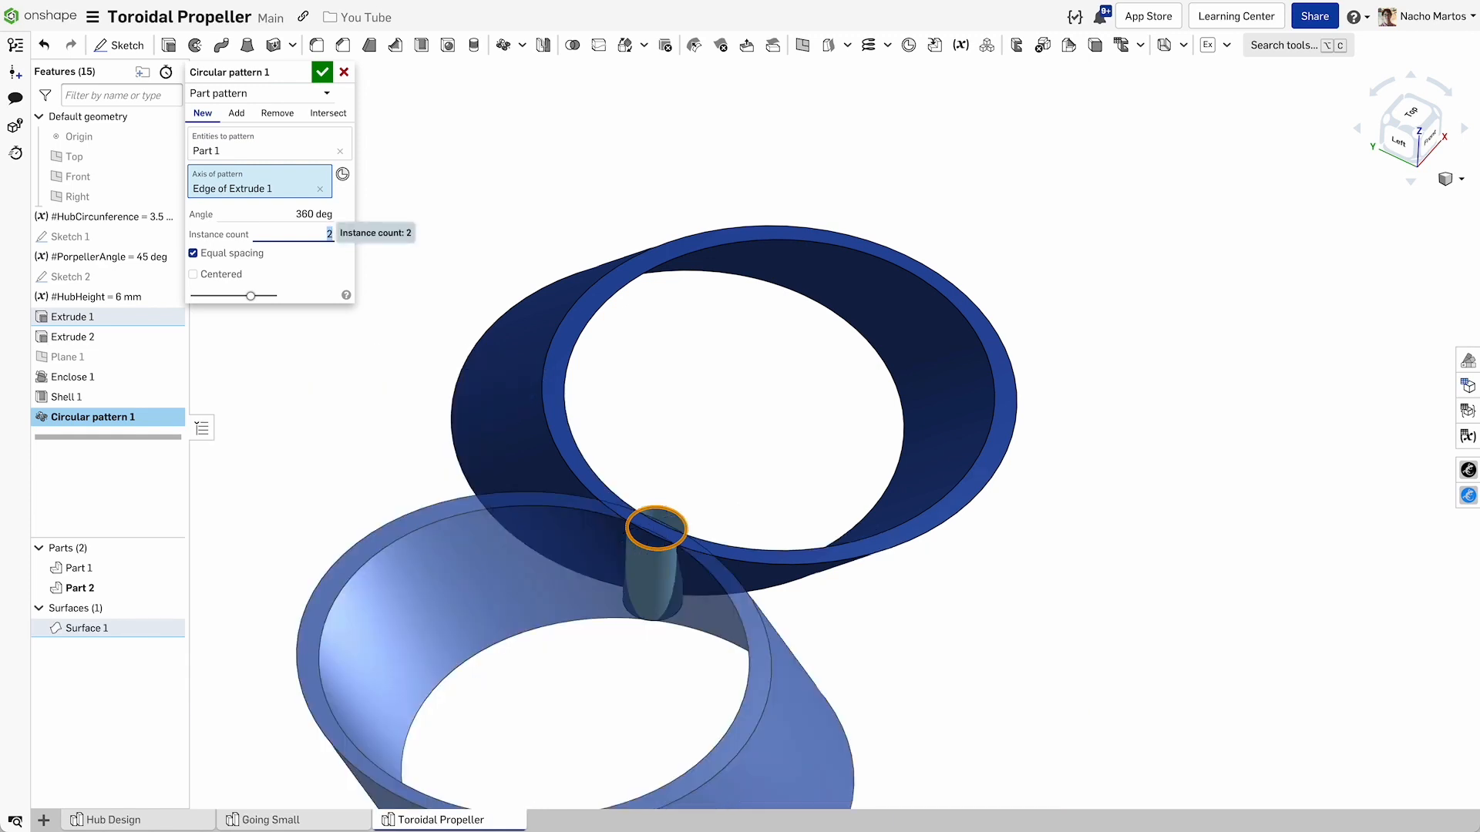
{"action": "key", "text": "shift+Tab"}
{"action": "key", "text": "End"}
{"action": "type", "text": "*(2/3)"}
{"action": "key", "text": "Return"}
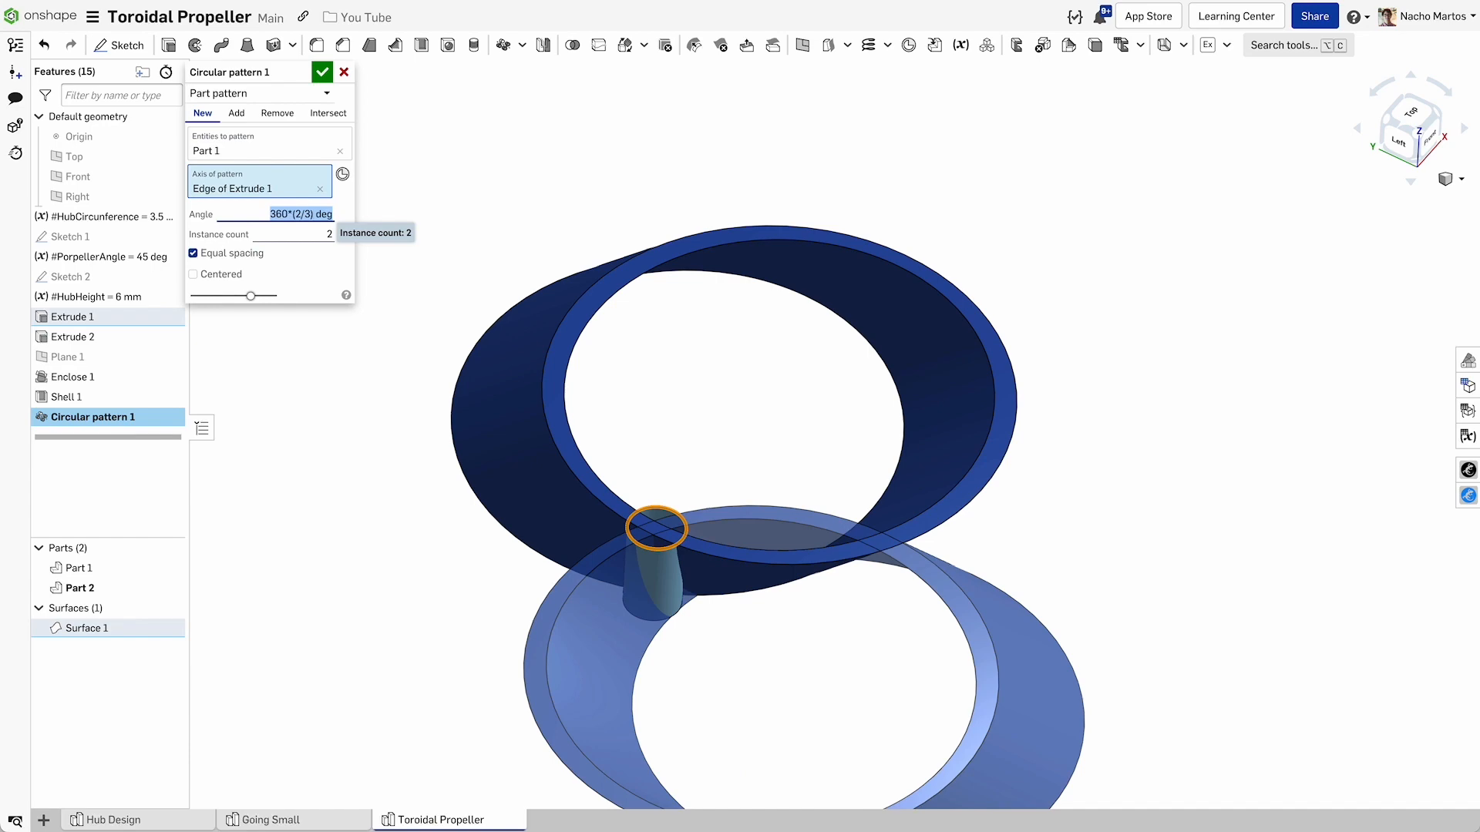
{"action": "mouse_move", "coordinate": [436, 355]}
{"action": "right_mouse_down"}
{"action": "mouse_move", "coordinate": [440, 436]}
{"action": "mouse_move", "coordinate": [434, 402]}
{"action": "right_mouse_up"}
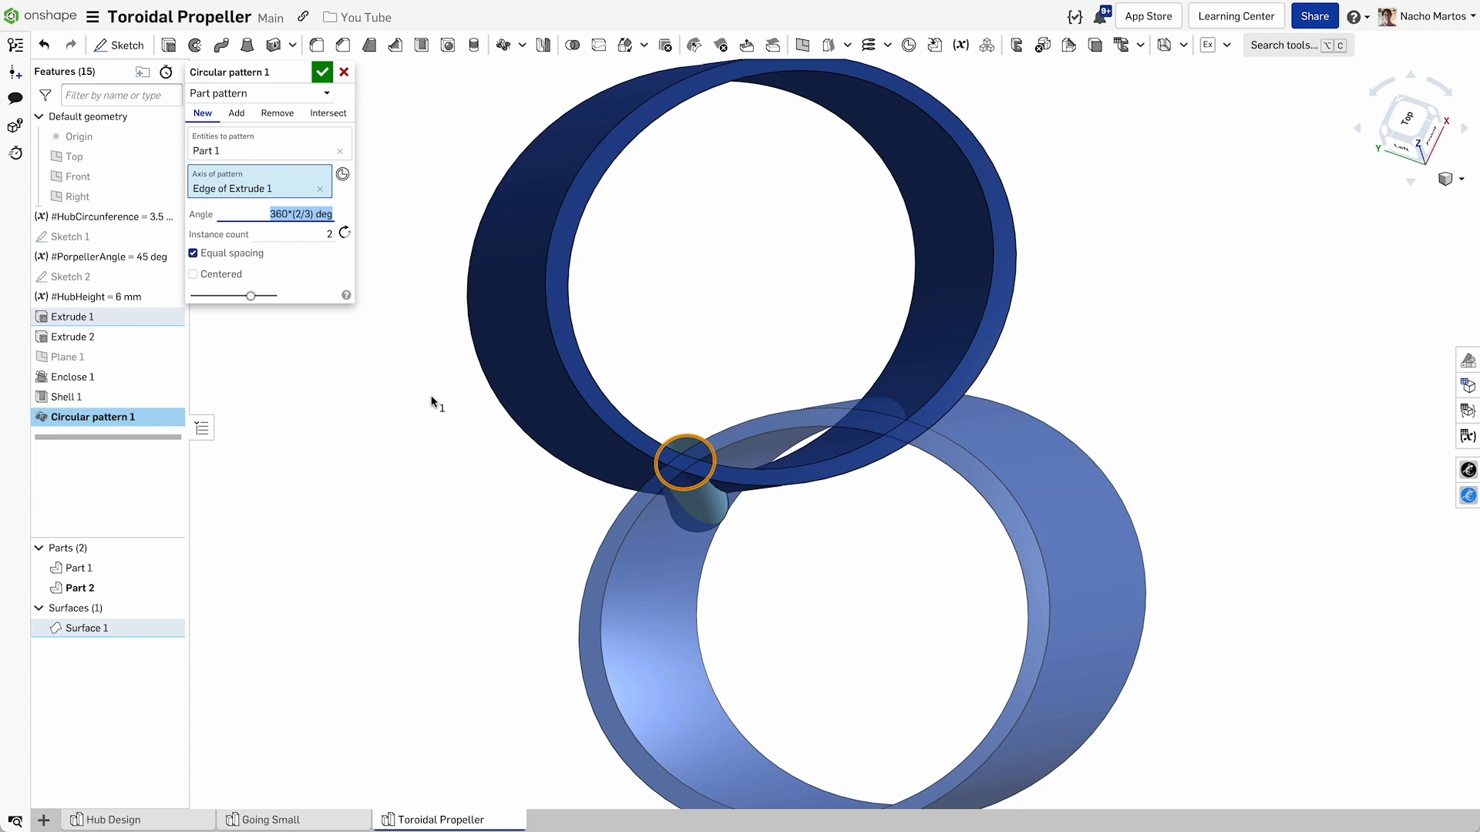
{"action": "left_click", "coordinate": [322, 72]}
{"action": "right_click_drag", "start_coordinate": [446, 347], "coordinate": [461, 364]}
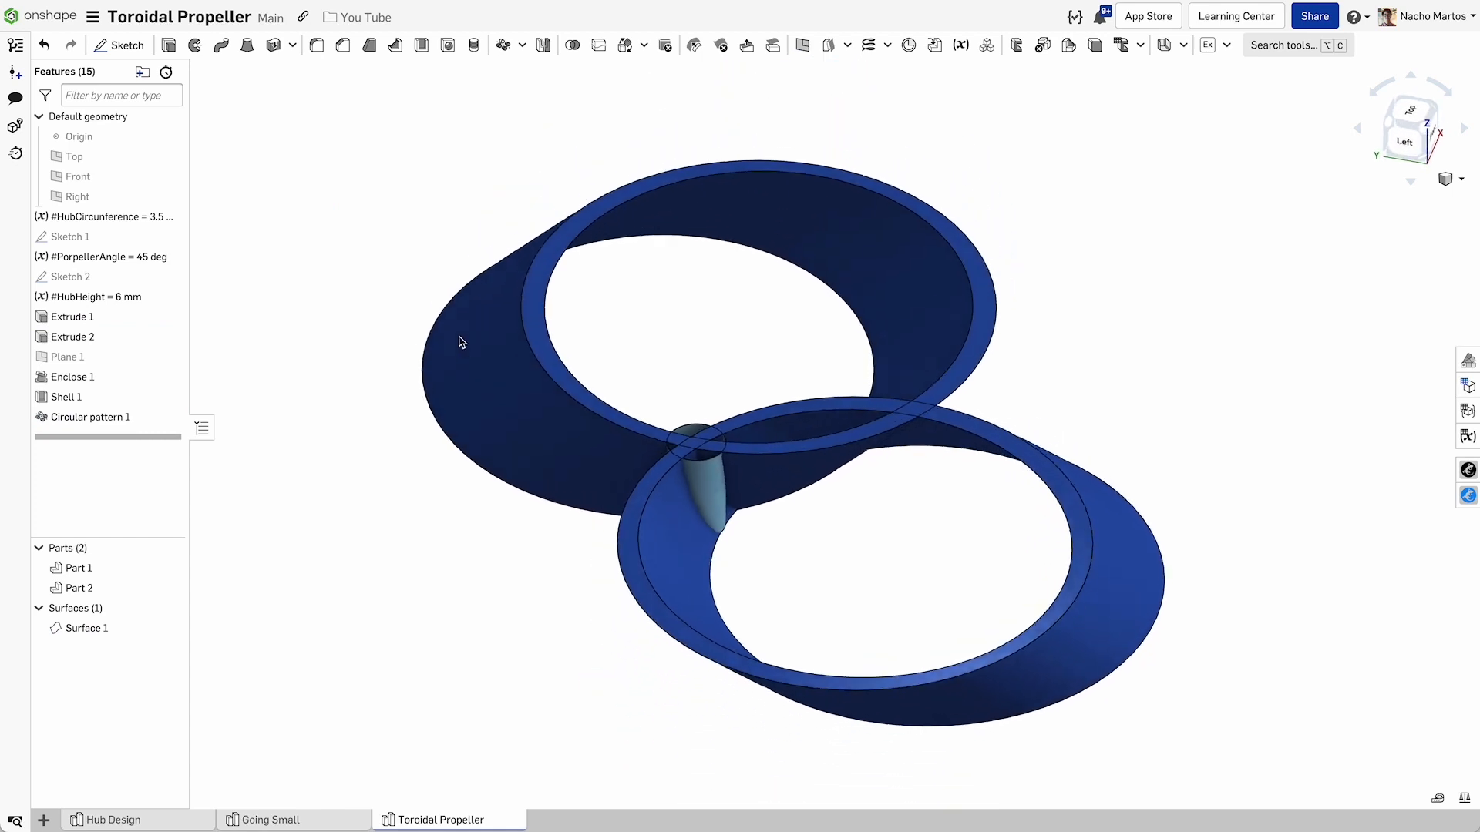
{"action": "left_click", "coordinate": [176, 629]}
{"action": "right_click_drag", "start_coordinate": [463, 583], "coordinate": [483, 582]}
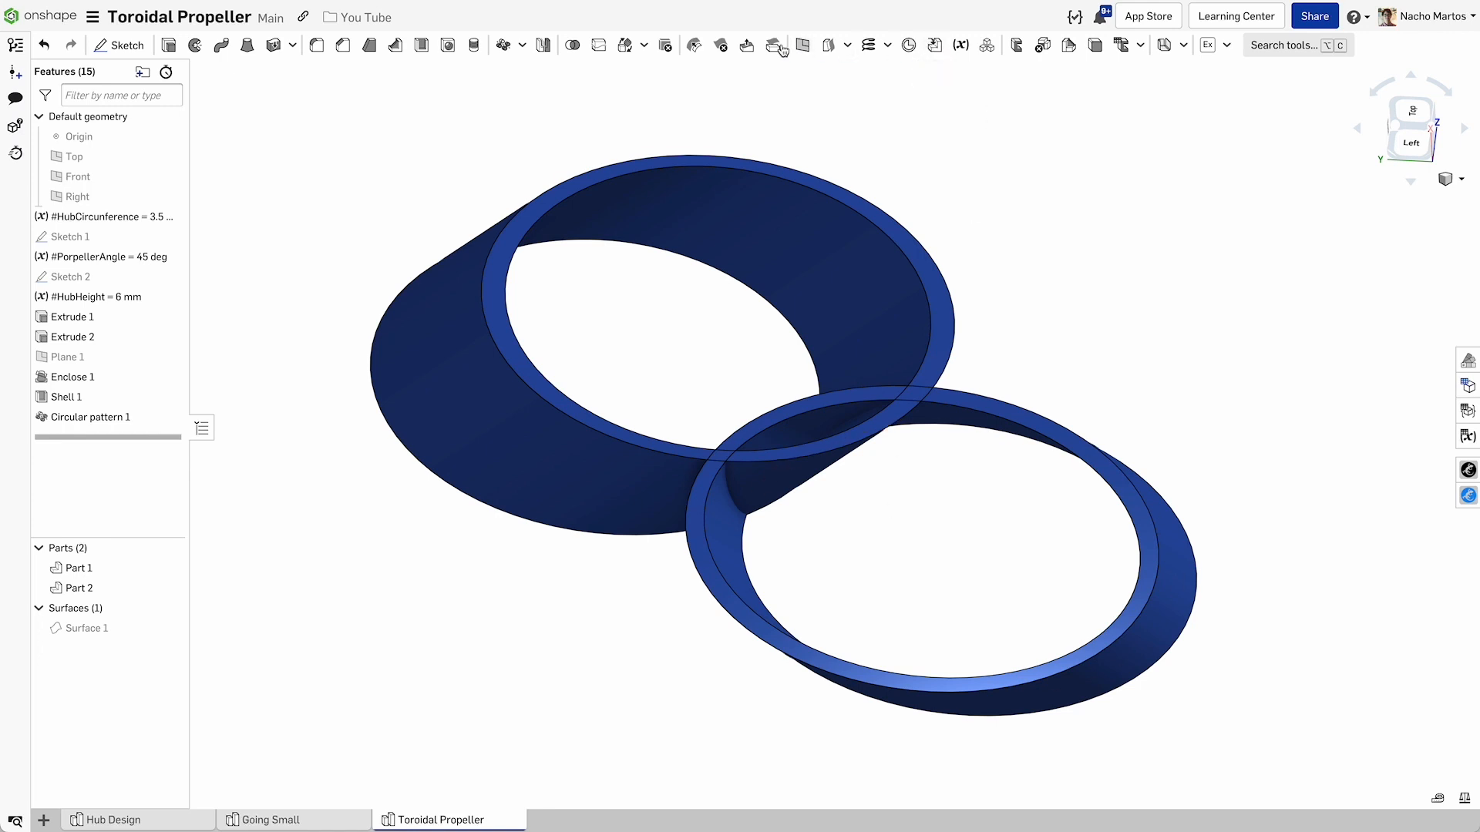
Split the upper torus with the rotated copy's face, keeping one side.
{"action": "left_click", "coordinate": [599, 44]}
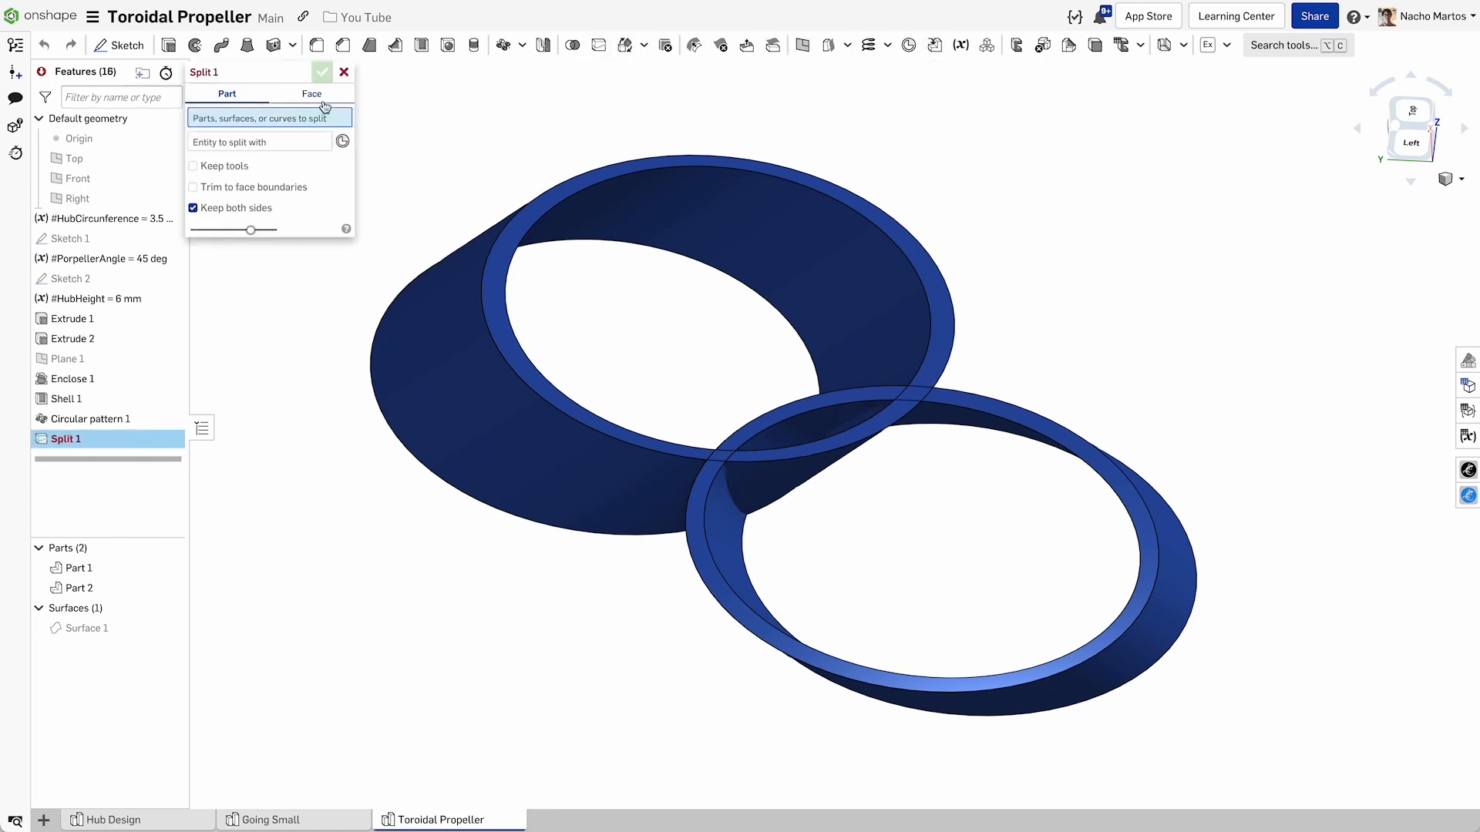
{"action": "left_click", "coordinate": [611, 237]}
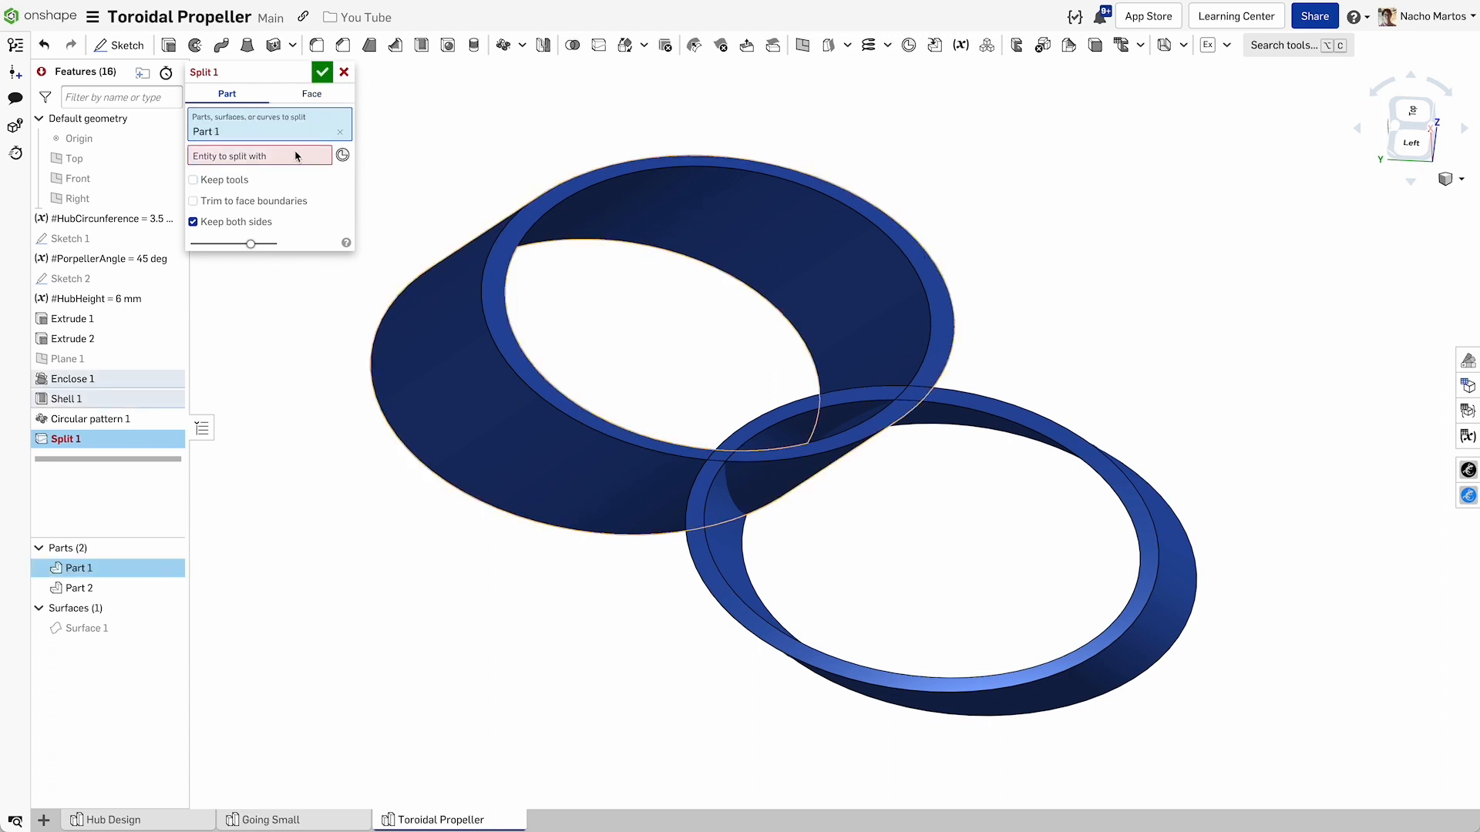
{"action": "left_click", "coordinate": [961, 424]}
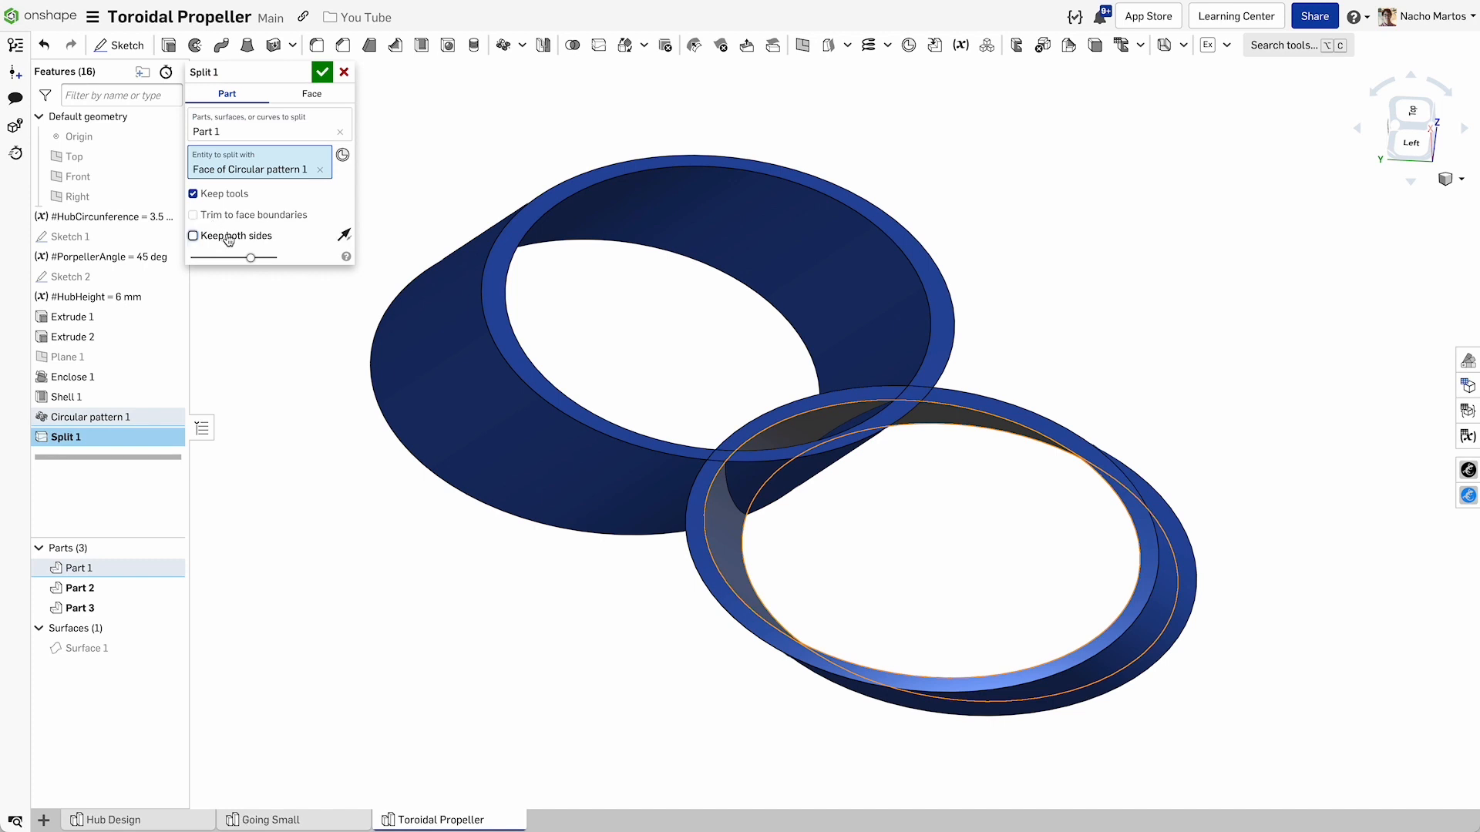
{"action": "left_click", "coordinate": [193, 236]}
{"action": "left_click", "coordinate": [343, 236]}
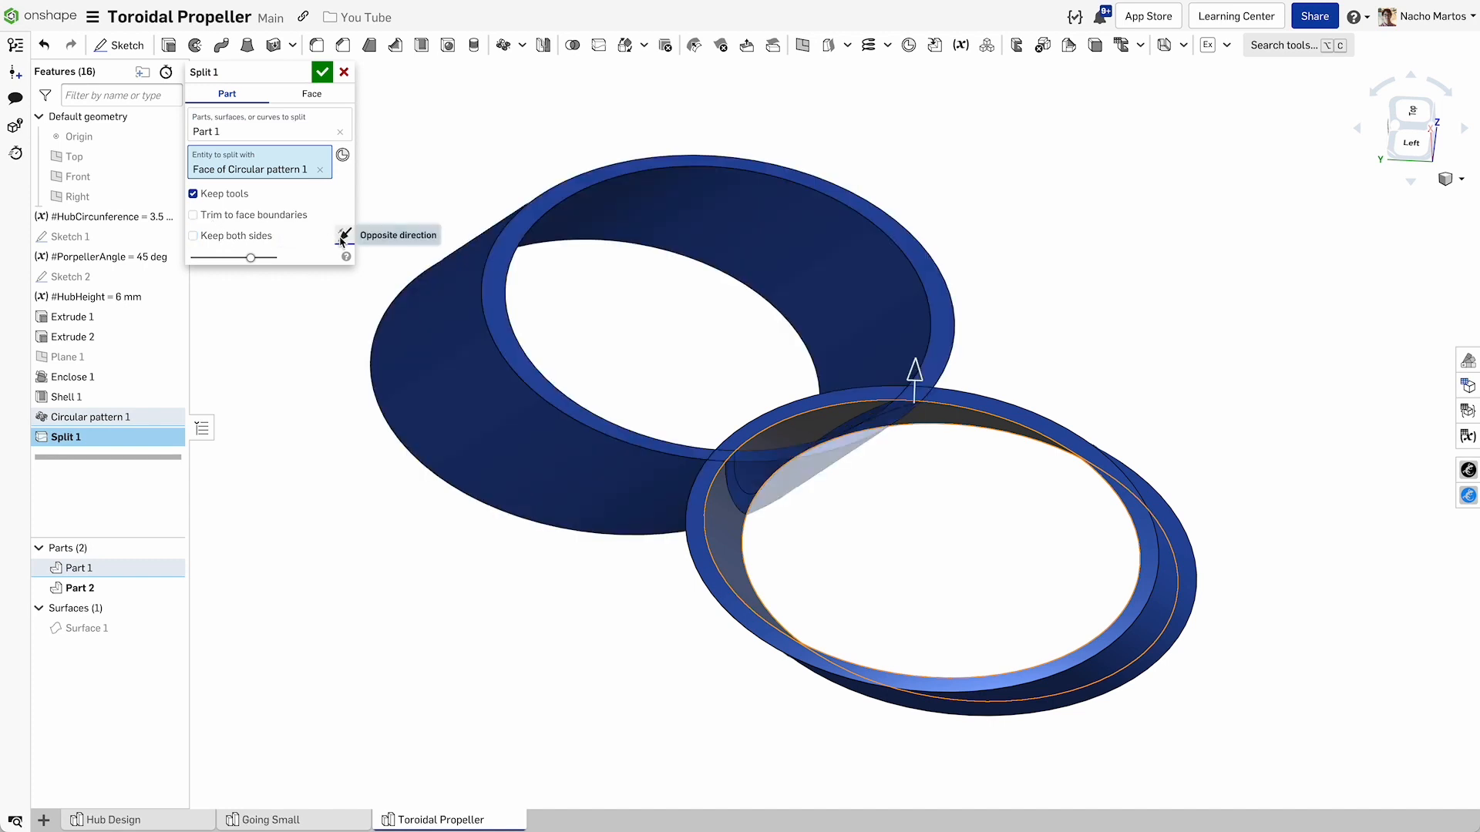
{"action": "left_click", "coordinate": [324, 71]}
{"action": "mouse_move", "coordinate": [406, 221]}
{"action": "right_mouse_down"}
{"action": "mouse_move", "coordinate": [932, 527]}
{"action": "mouse_move", "coordinate": [1008, 431]}
{"action": "right_mouse_up"}
Hide the lower copy to inspect the trimmed ring, then show the hub and copy again.
{"action": "key", "text": "y"}
{"action": "right_click_drag", "start_coordinate": [1031, 491], "coordinate": [991, 428]}
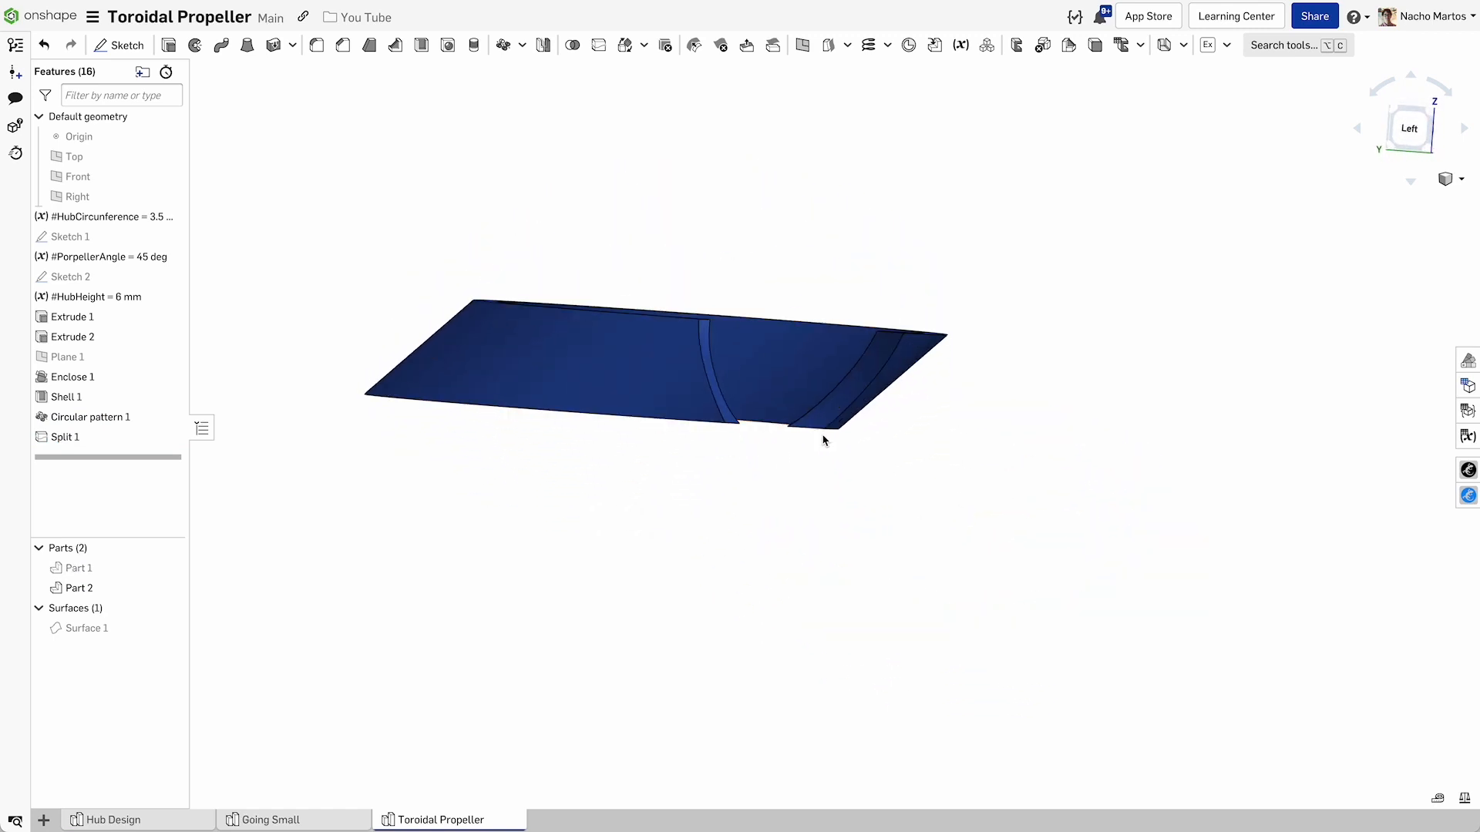
{"action": "scroll", "coordinate": [856, 410], "scroll_direction": "up", "scroll_amount": 4}
{"action": "right_click_drag", "start_coordinate": [855, 411], "coordinate": [849, 451]}
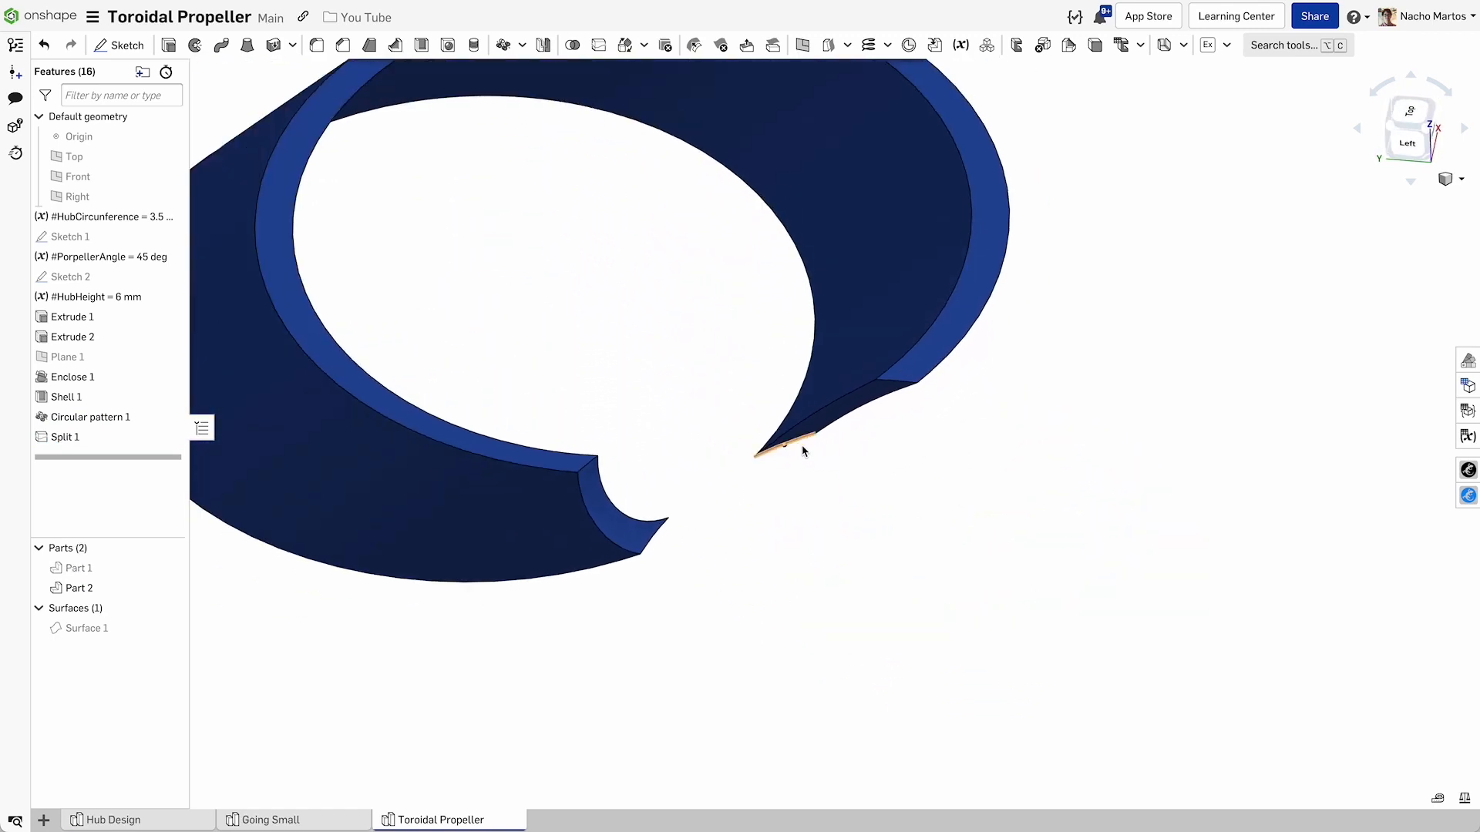
{"action": "middle_click_drag", "start_coordinate": [813, 459], "coordinate": [852, 489]}
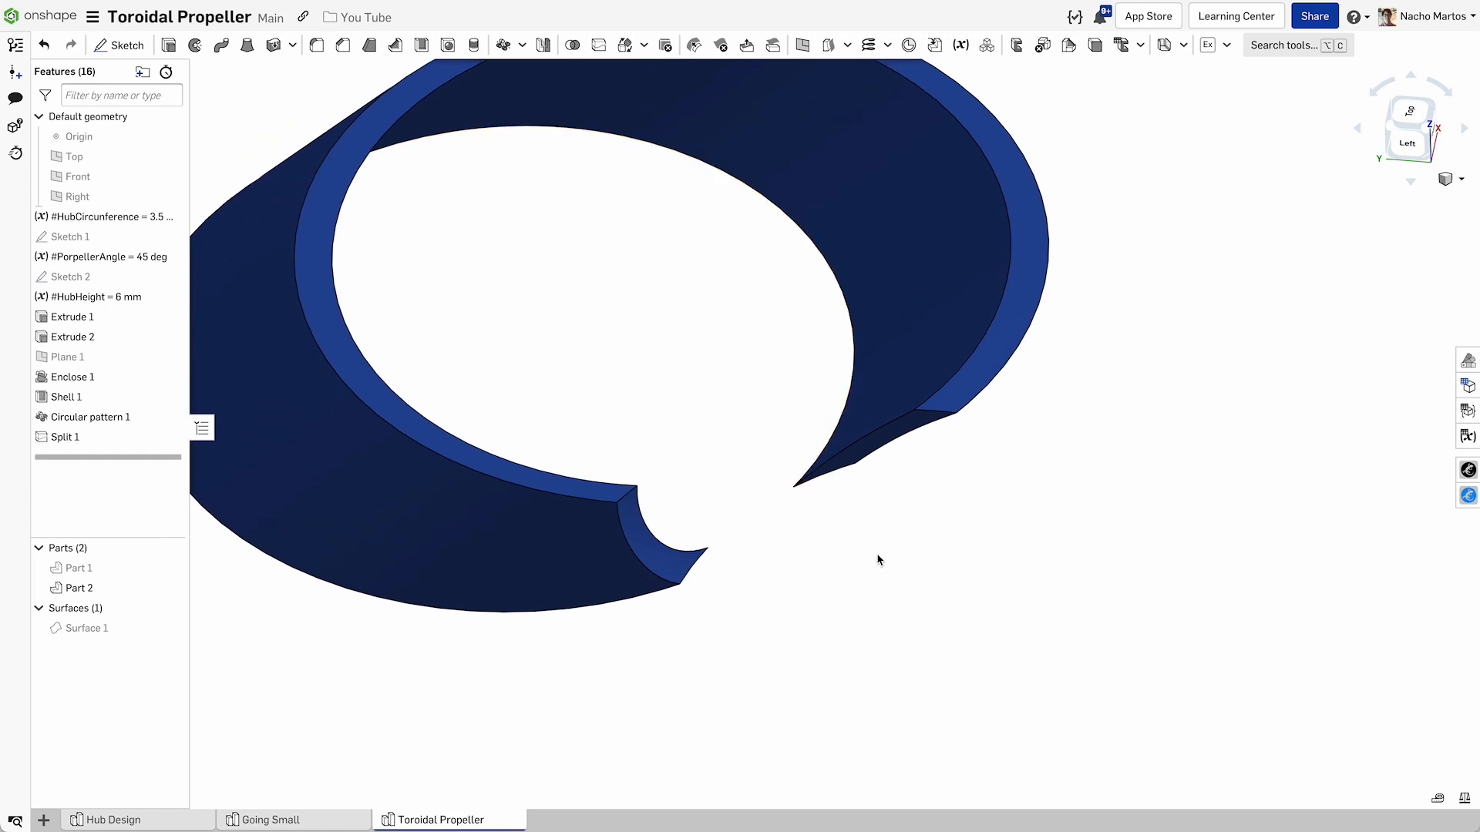
{"action": "scroll", "coordinate": [816, 561], "scroll_direction": "down", "scroll_amount": 3}
{"action": "right_click_drag", "start_coordinate": [810, 549], "coordinate": [720, 411]}
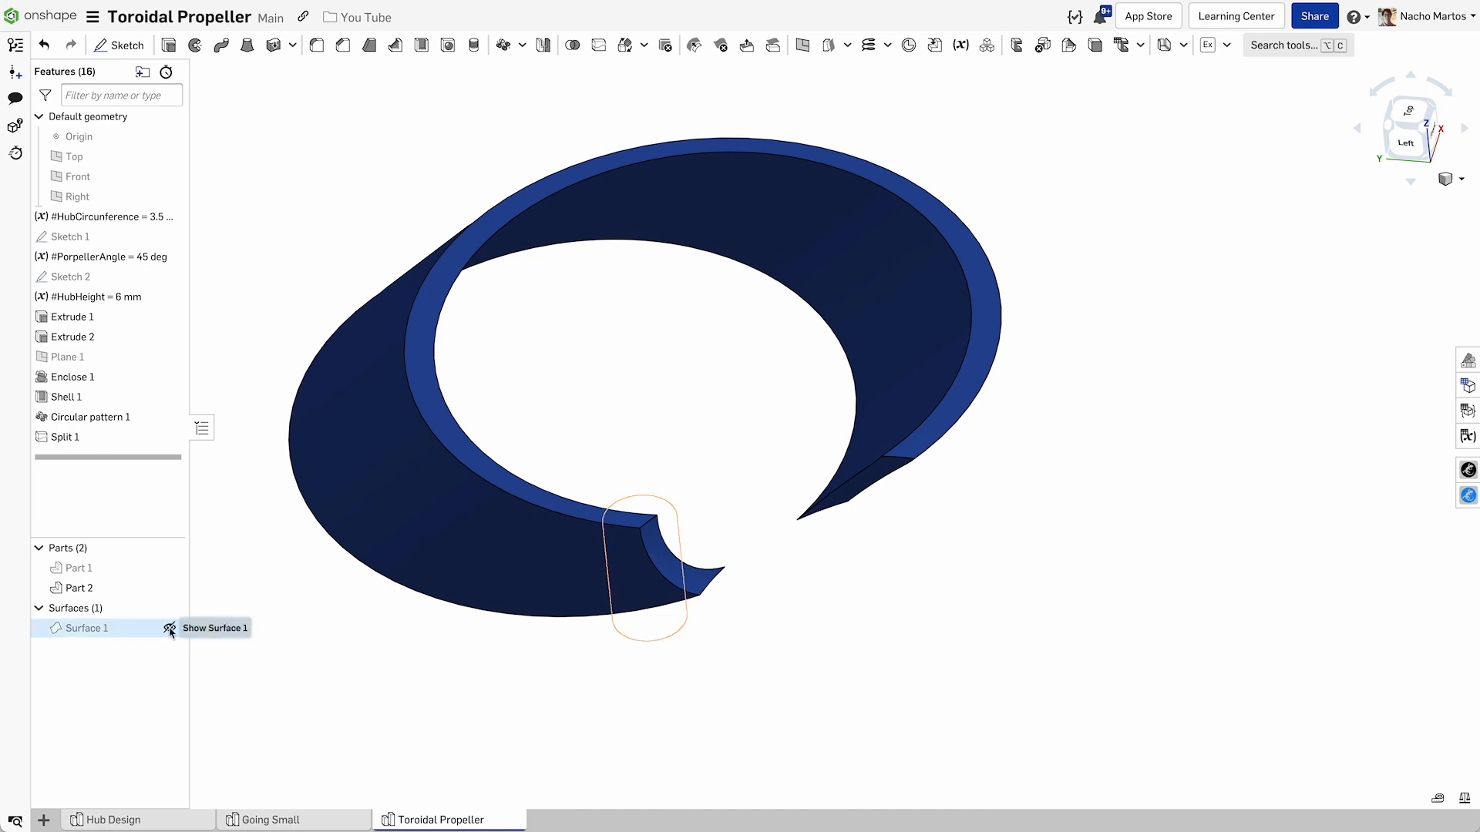
{"action": "left_click", "coordinate": [171, 628]}
{"action": "left_click", "coordinate": [172, 567]}
{"action": "scroll", "coordinate": [347, 610], "scroll_direction": "down", "scroll_amount": 2}
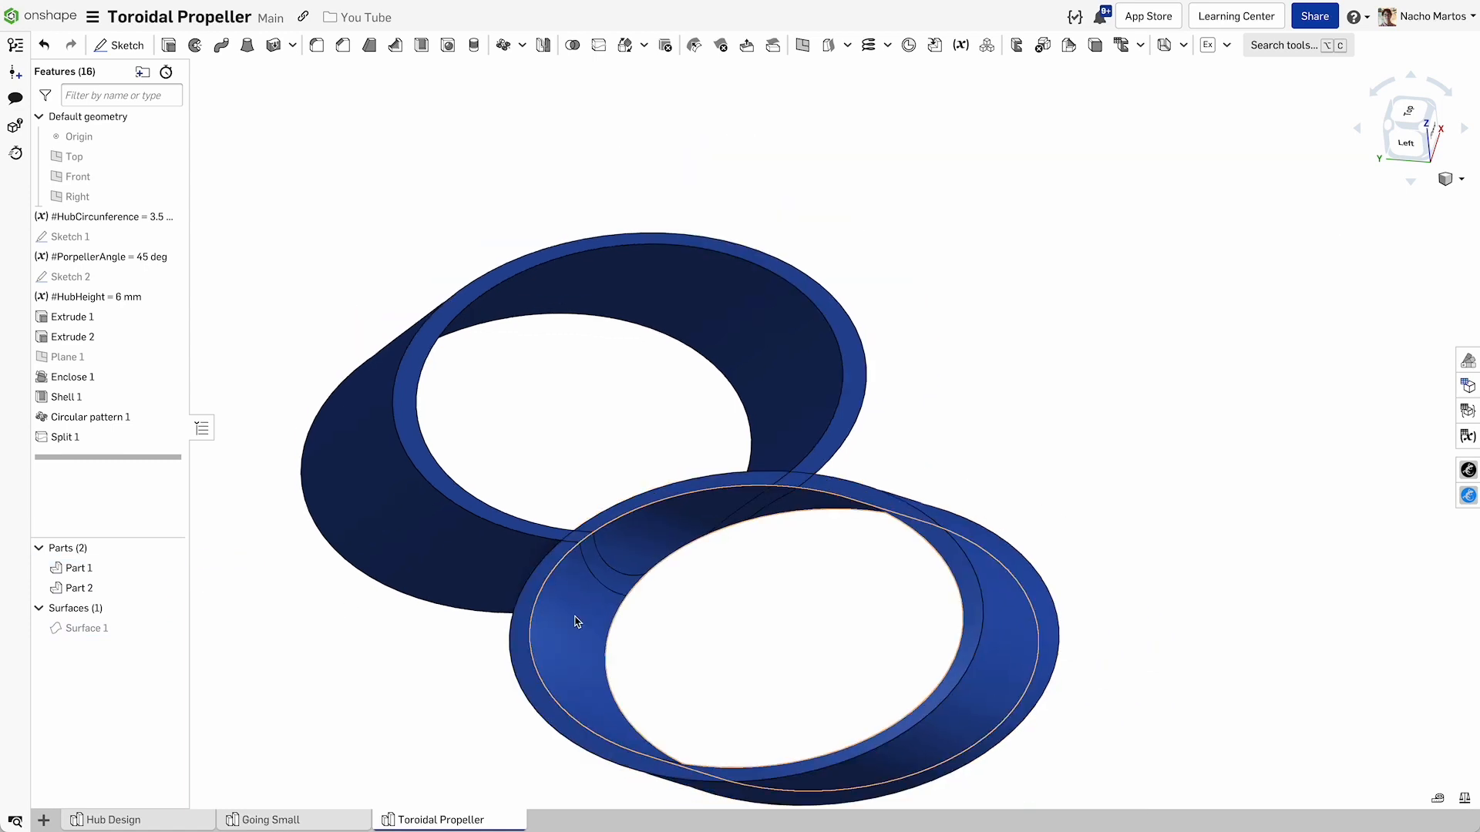
Delete the lower torus copy with Delete part 1 and unhide the hub cylinder.
{"action": "left_click", "coordinate": [573, 614]}
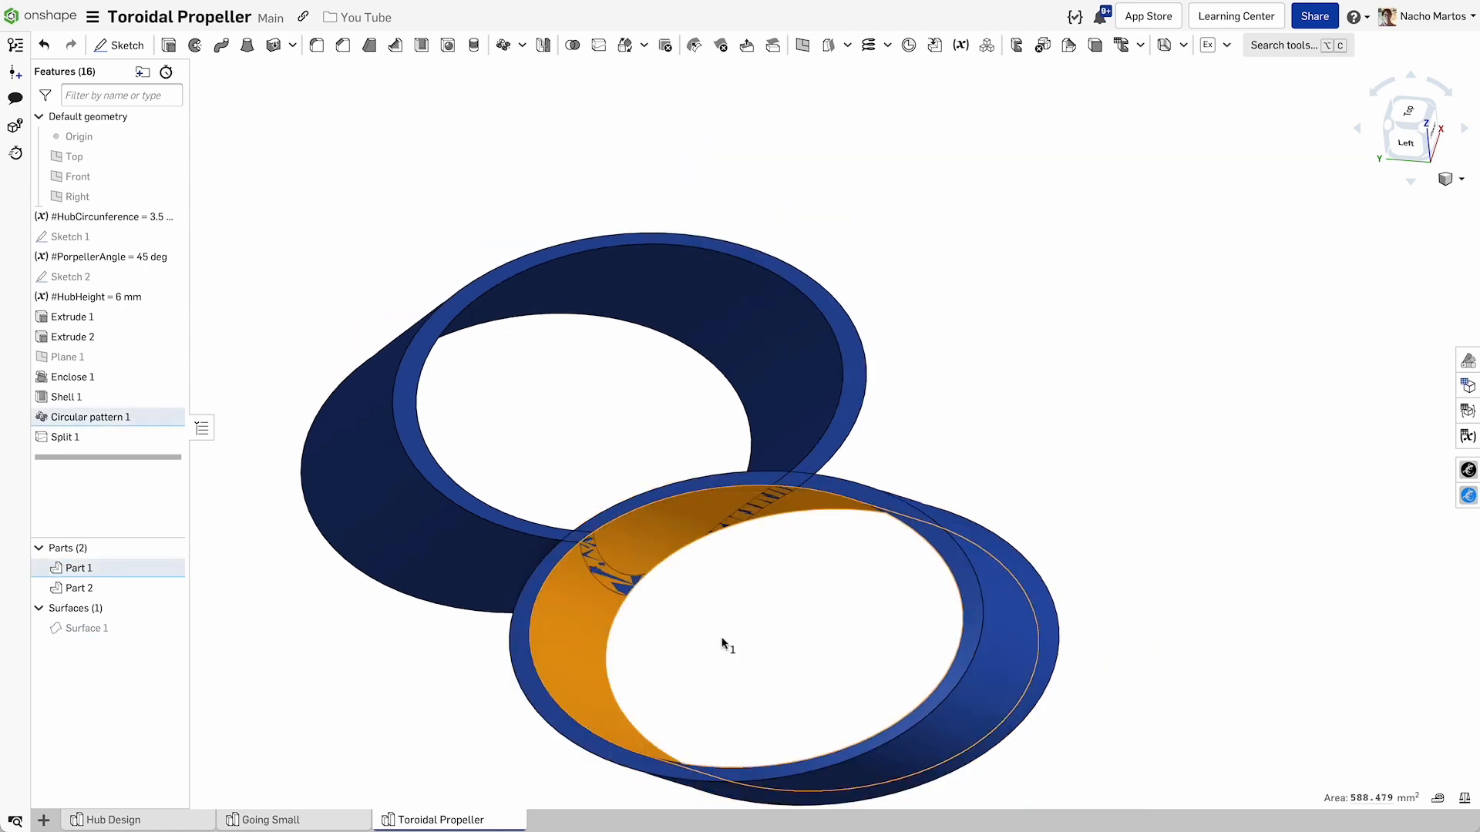
{"action": "key", "text": "Delete"}
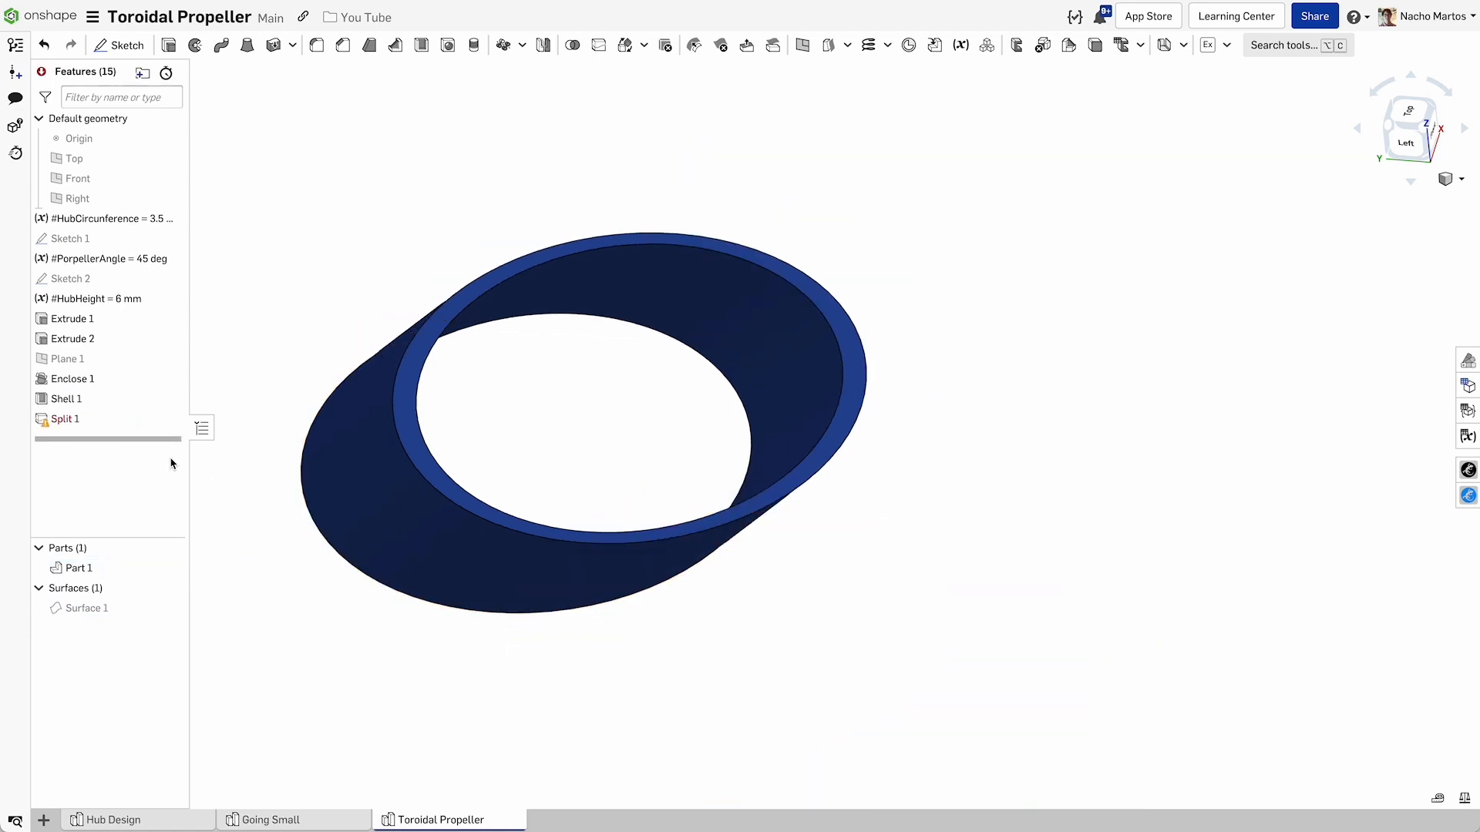
{"action": "key", "text": "ctrl+z"}
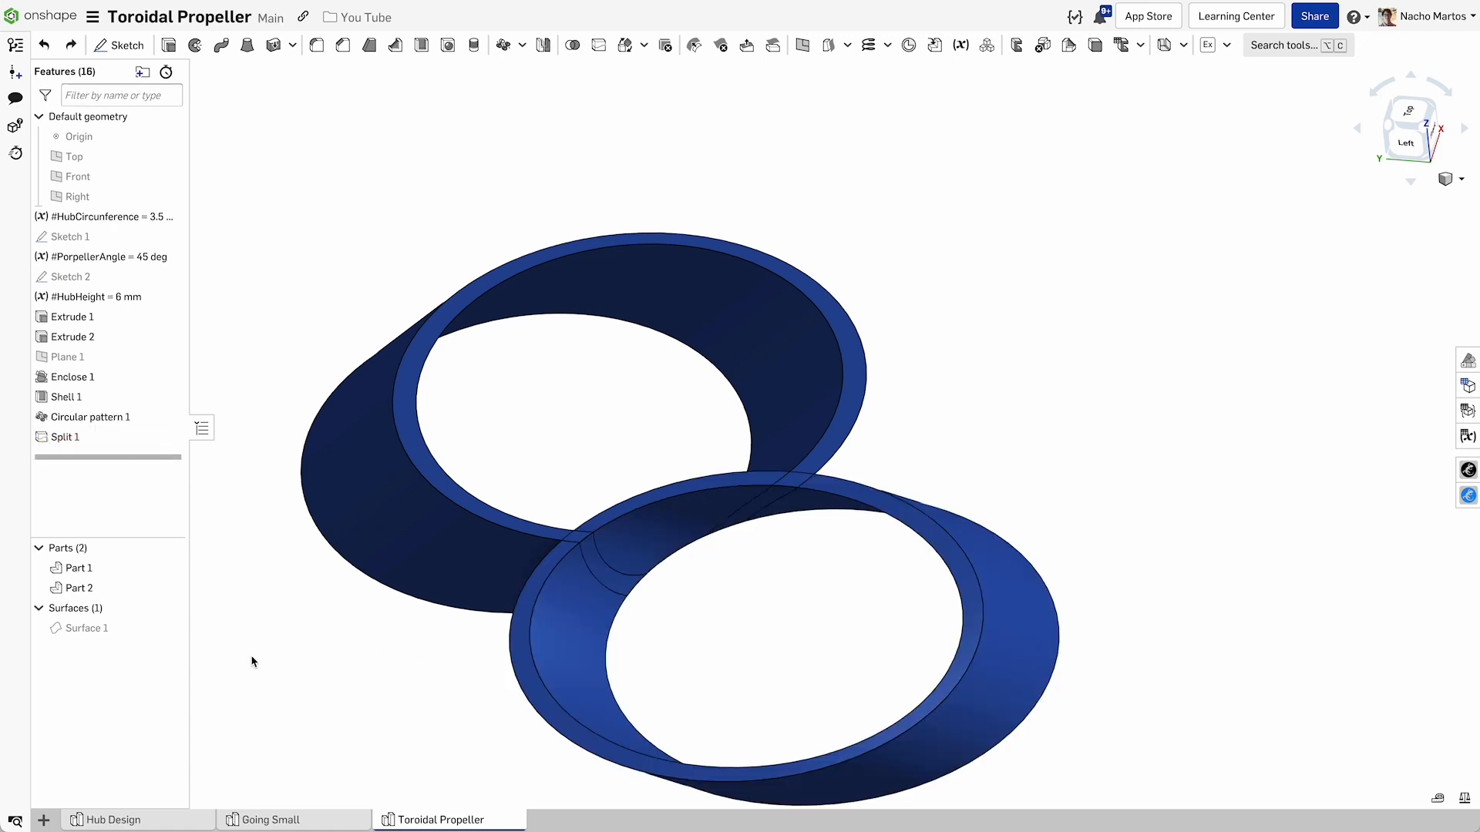
{"action": "left_click", "coordinate": [79, 567]}
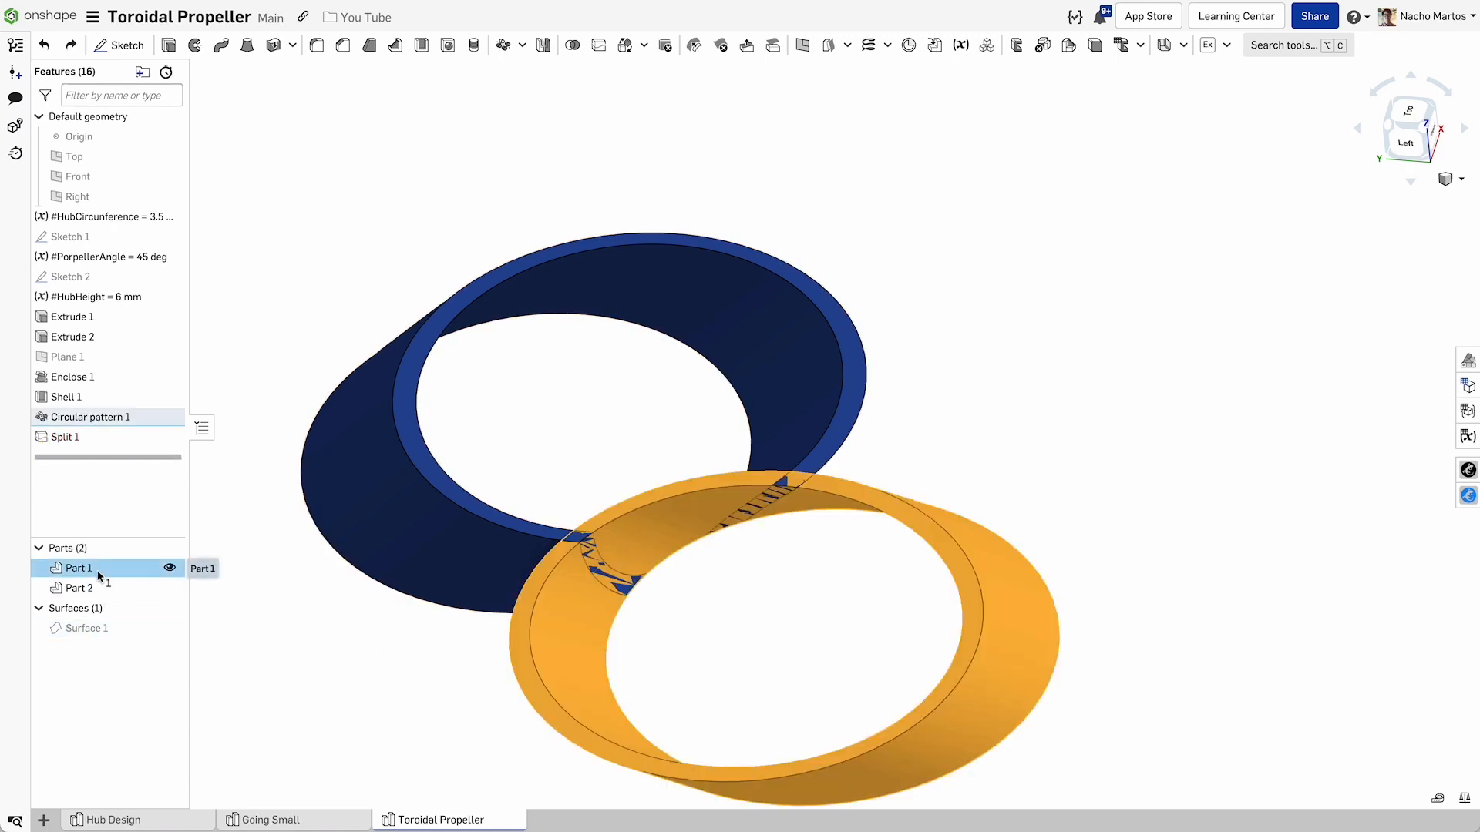
{"action": "key", "text": "Delete"}
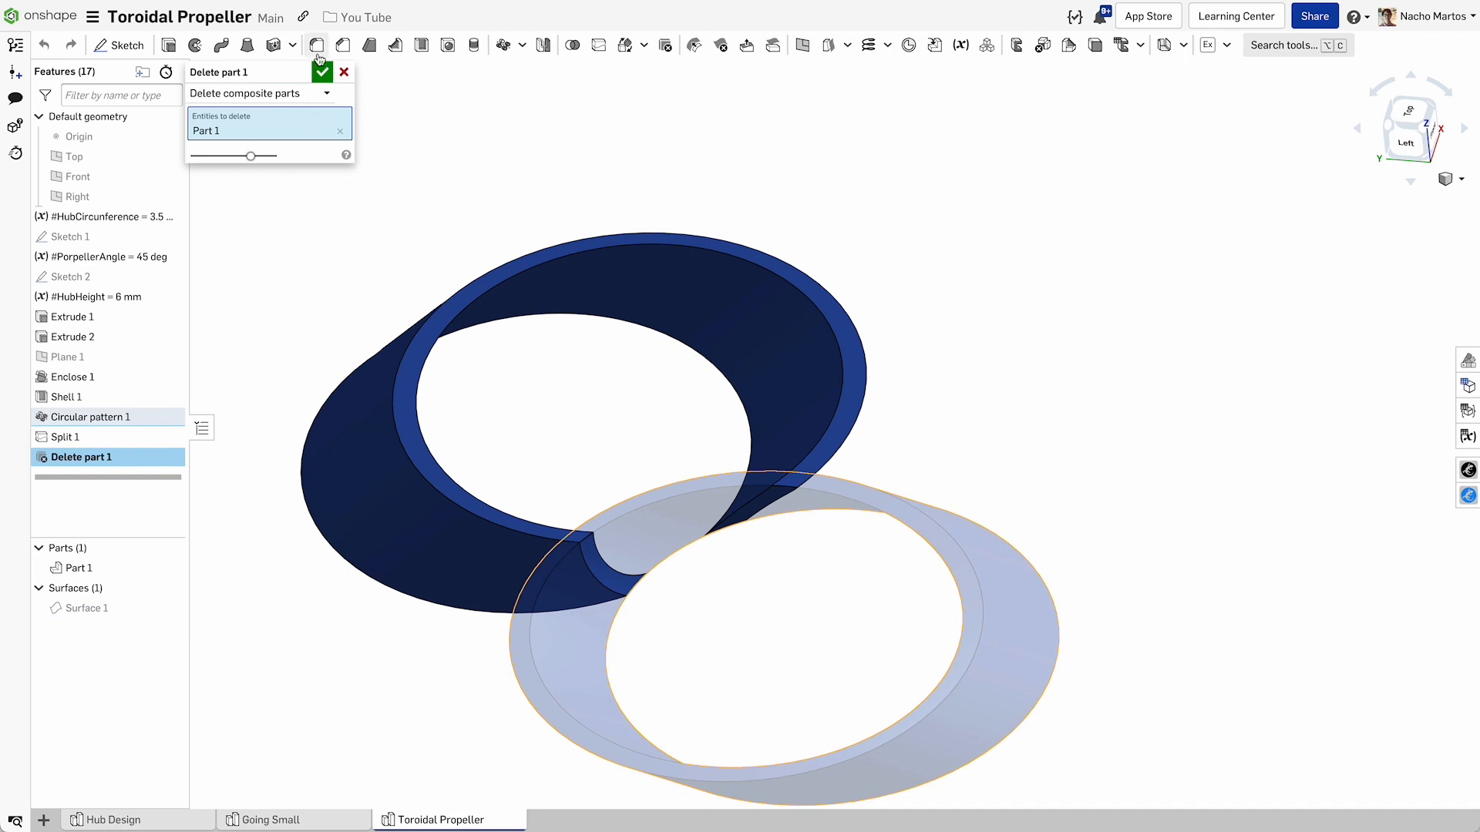
{"action": "left_click", "coordinate": [323, 72]}
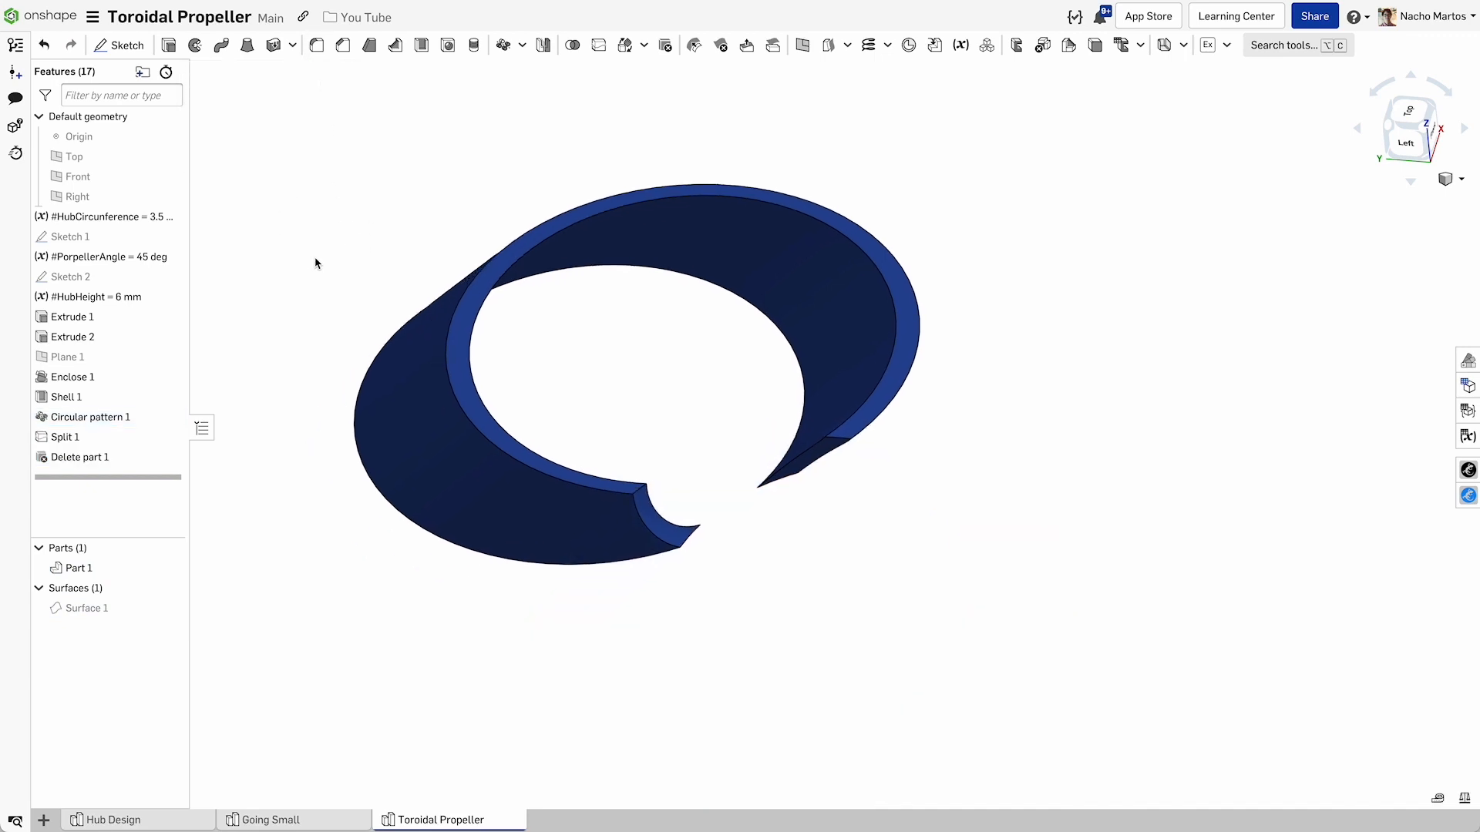
{"action": "left_click", "coordinate": [166, 608]}
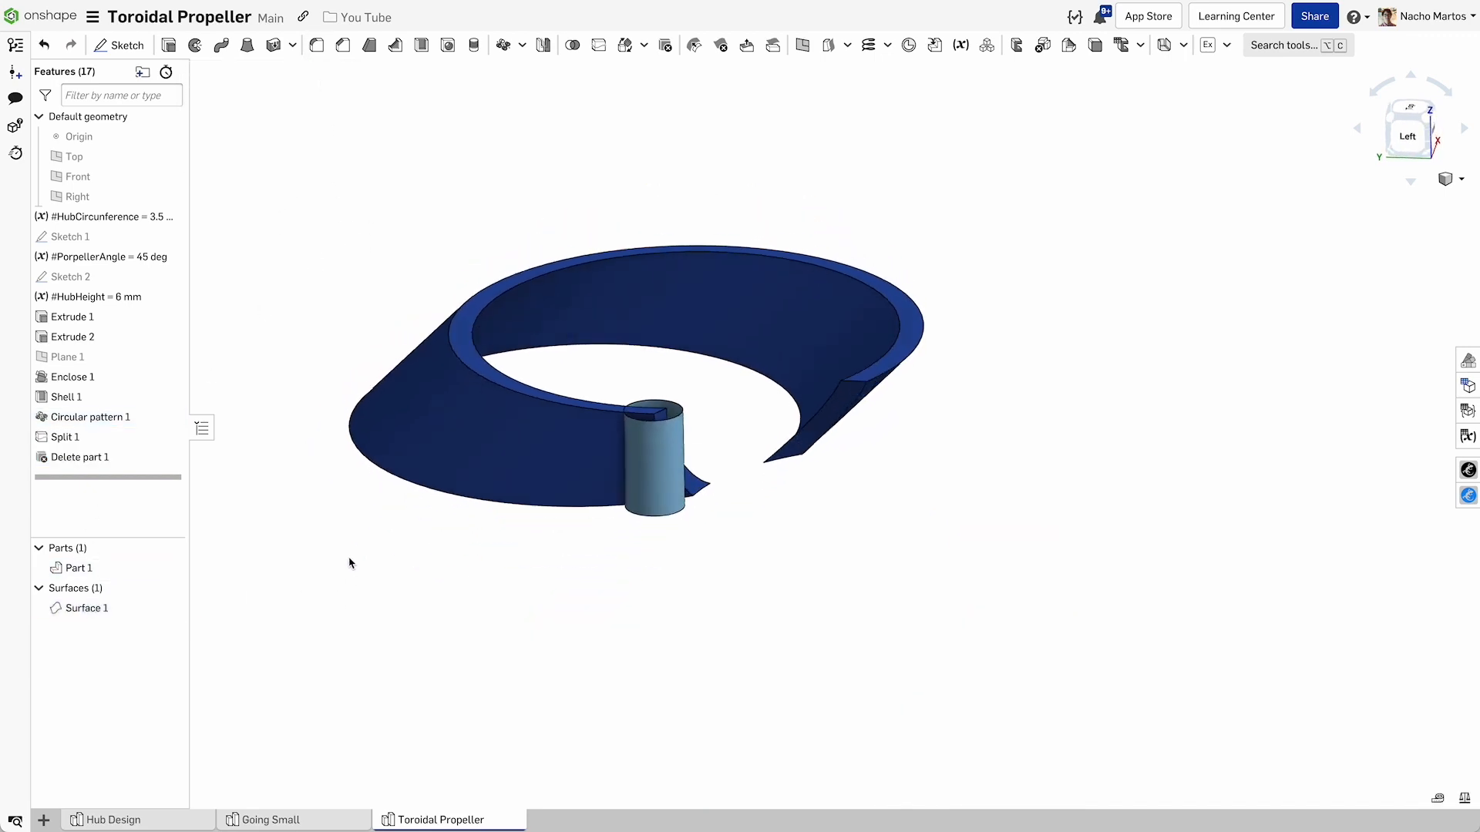
{"action": "right_click_drag", "start_coordinate": [347, 563], "coordinate": [347, 588]}
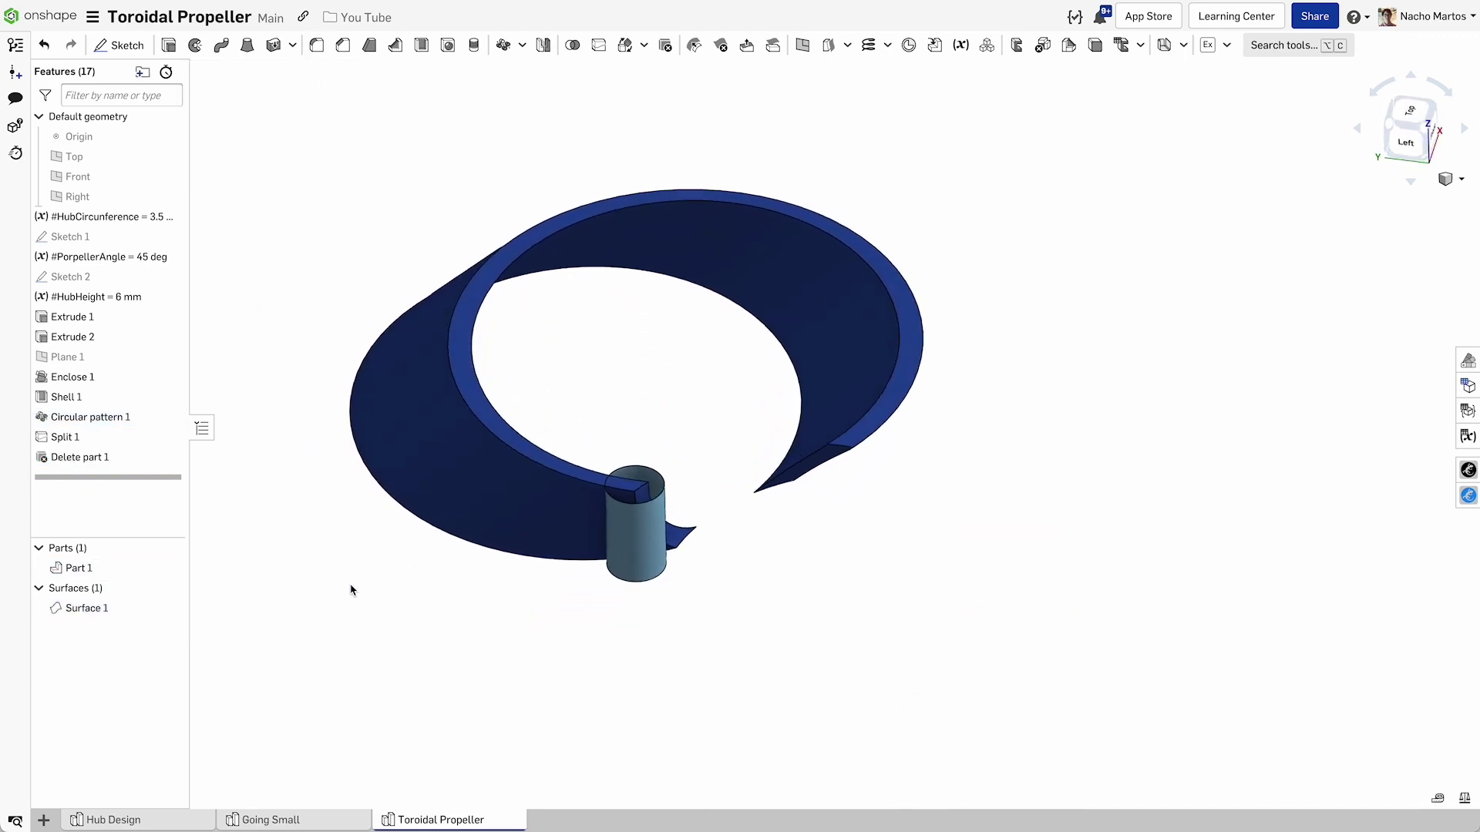
Circular-pattern the trimmed torus about the hub's top edge with 3 instances.
{"action": "left_click", "coordinate": [506, 47]}
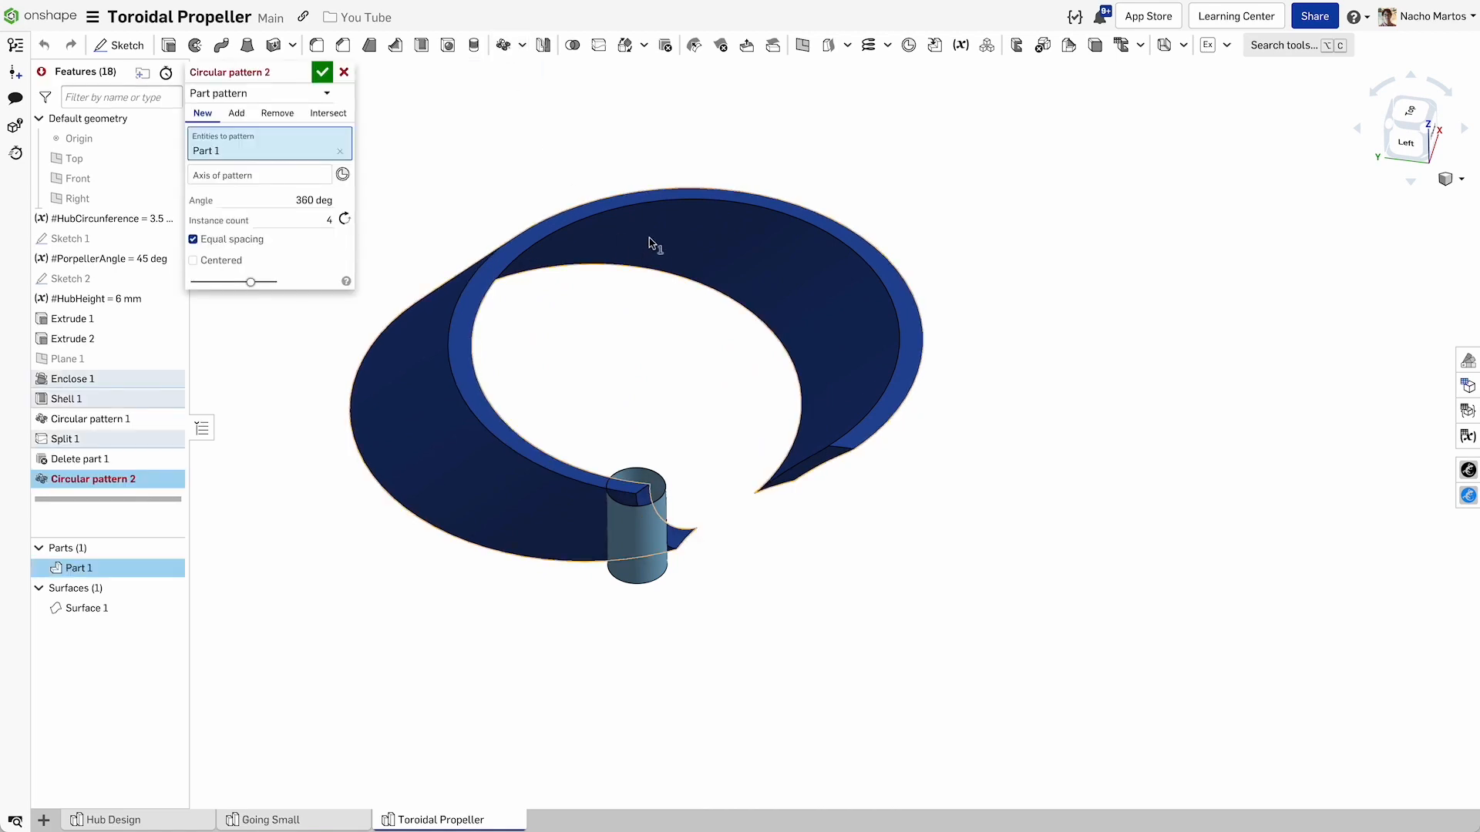
{"action": "left_click", "coordinate": [271, 175]}
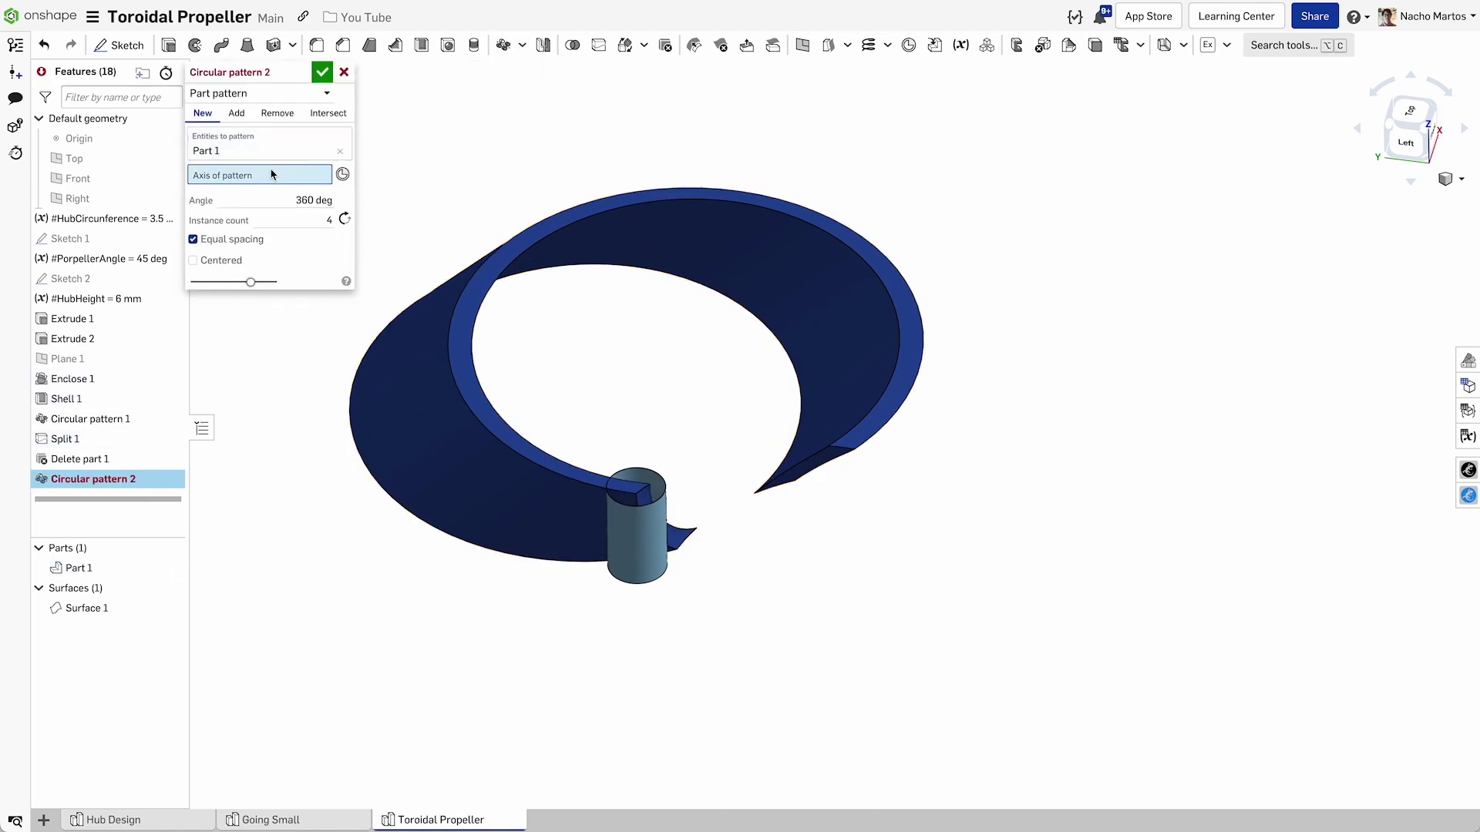
{"action": "left_click", "coordinate": [635, 471]}
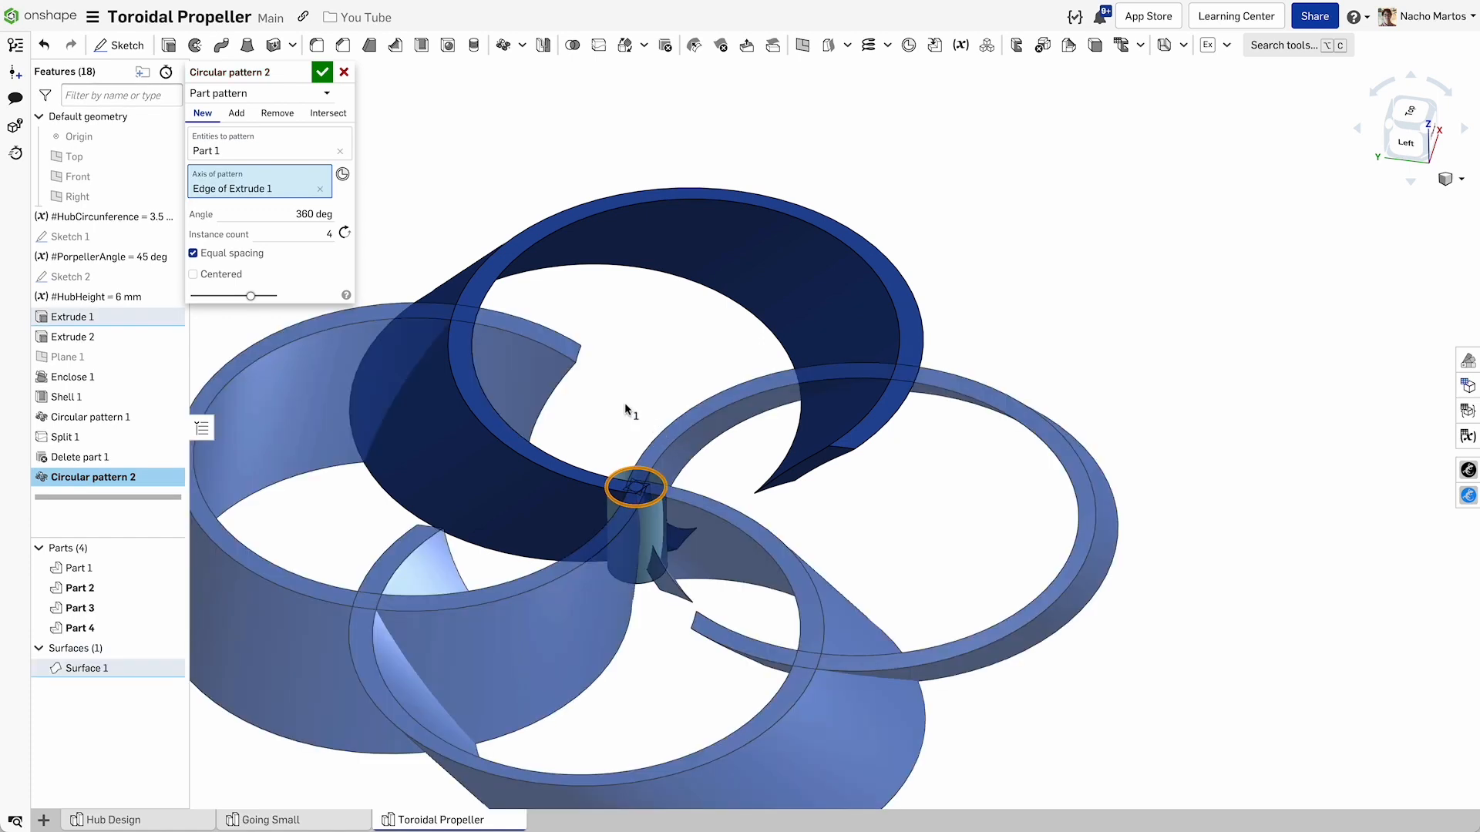
{"action": "right_click_drag", "start_coordinate": [624, 405], "coordinate": [601, 367]}
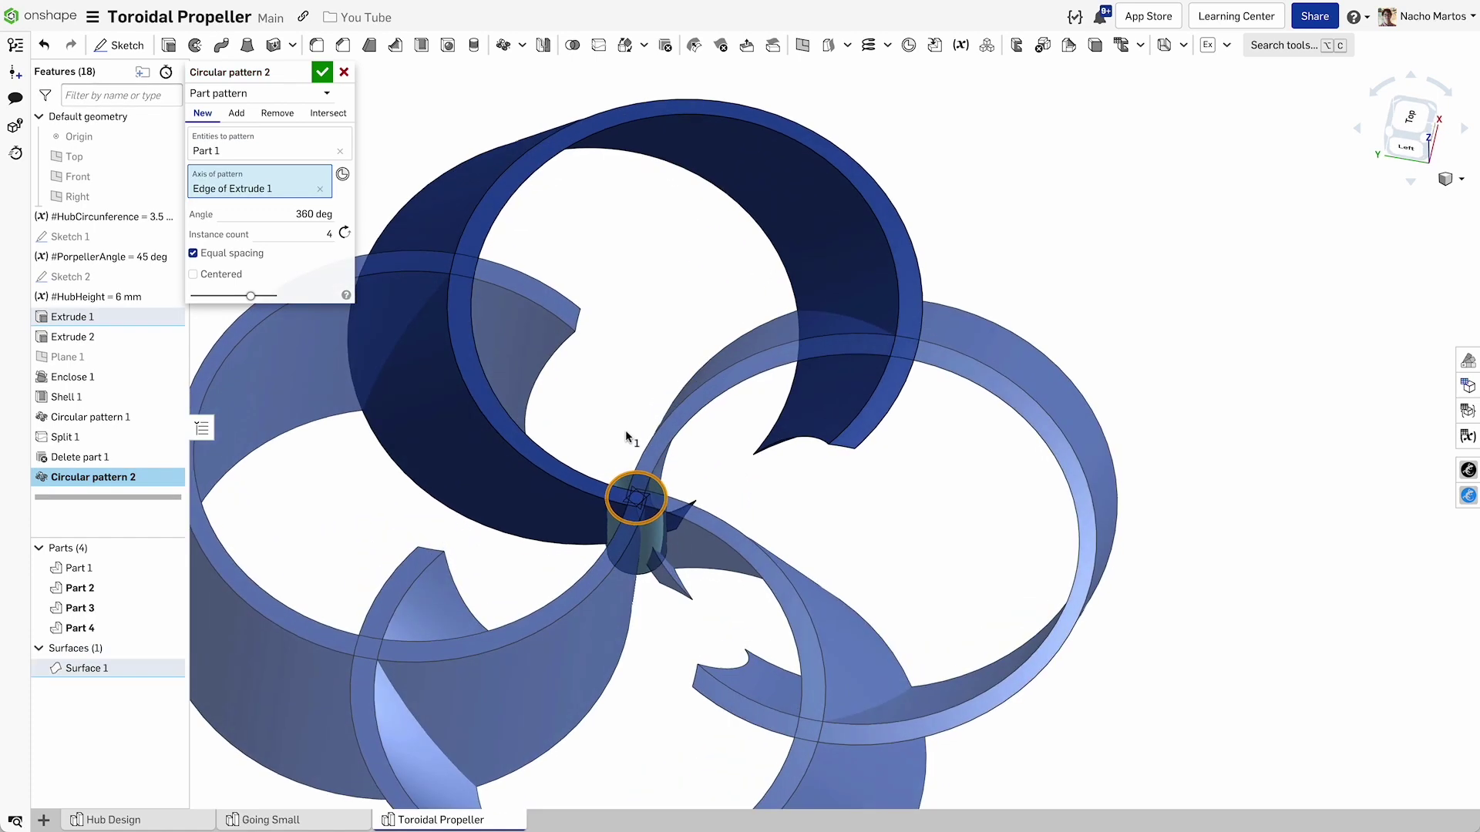
{"action": "double_click", "coordinate": [301, 236]}
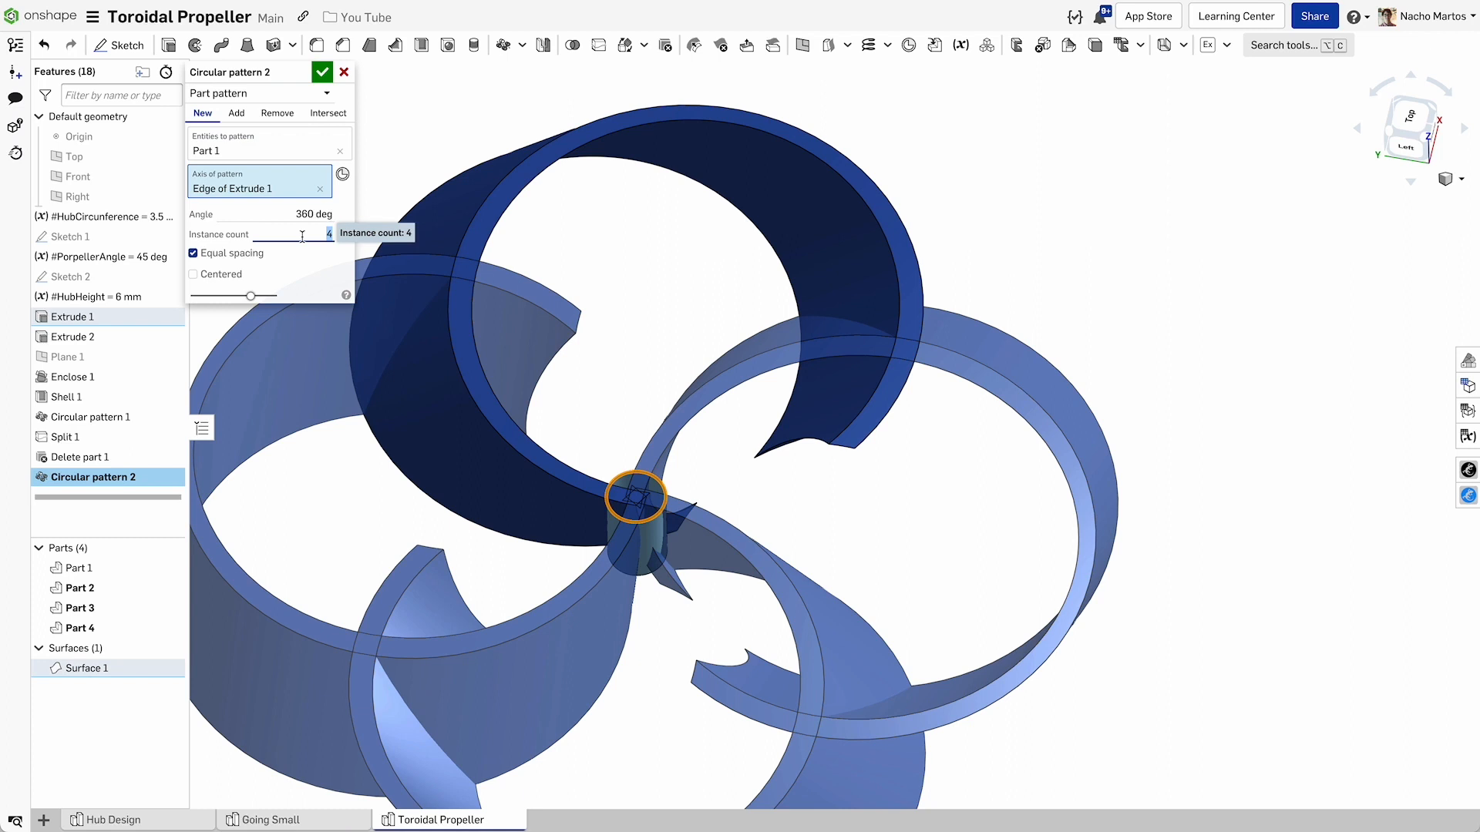
{"action": "type", "text": "3"}
{"action": "key", "text": "Return"}
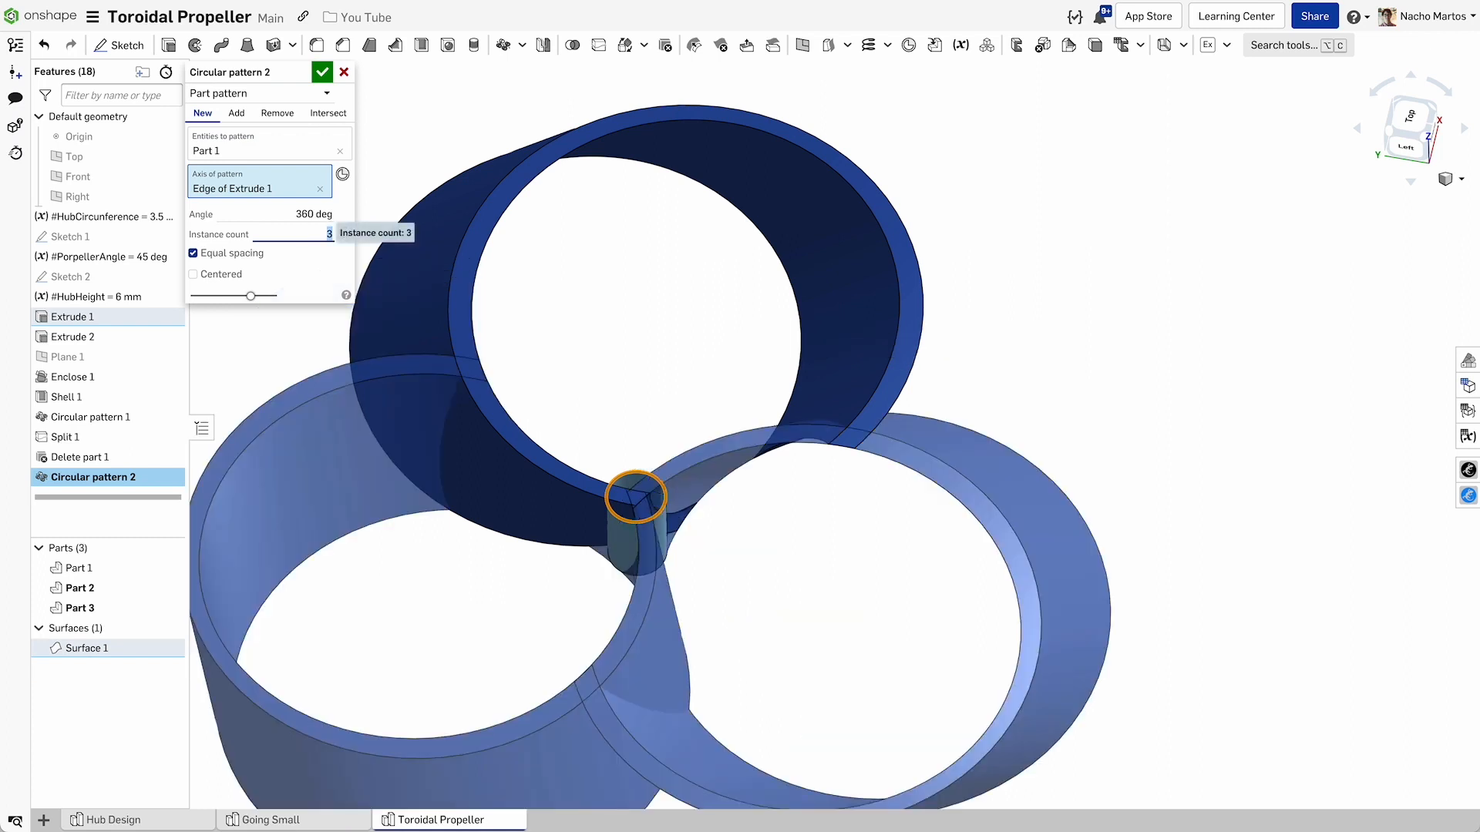
Set the pattern to Add with Merge with all, commit it, and review the three-blade propeller.
{"action": "left_click", "coordinate": [236, 111]}
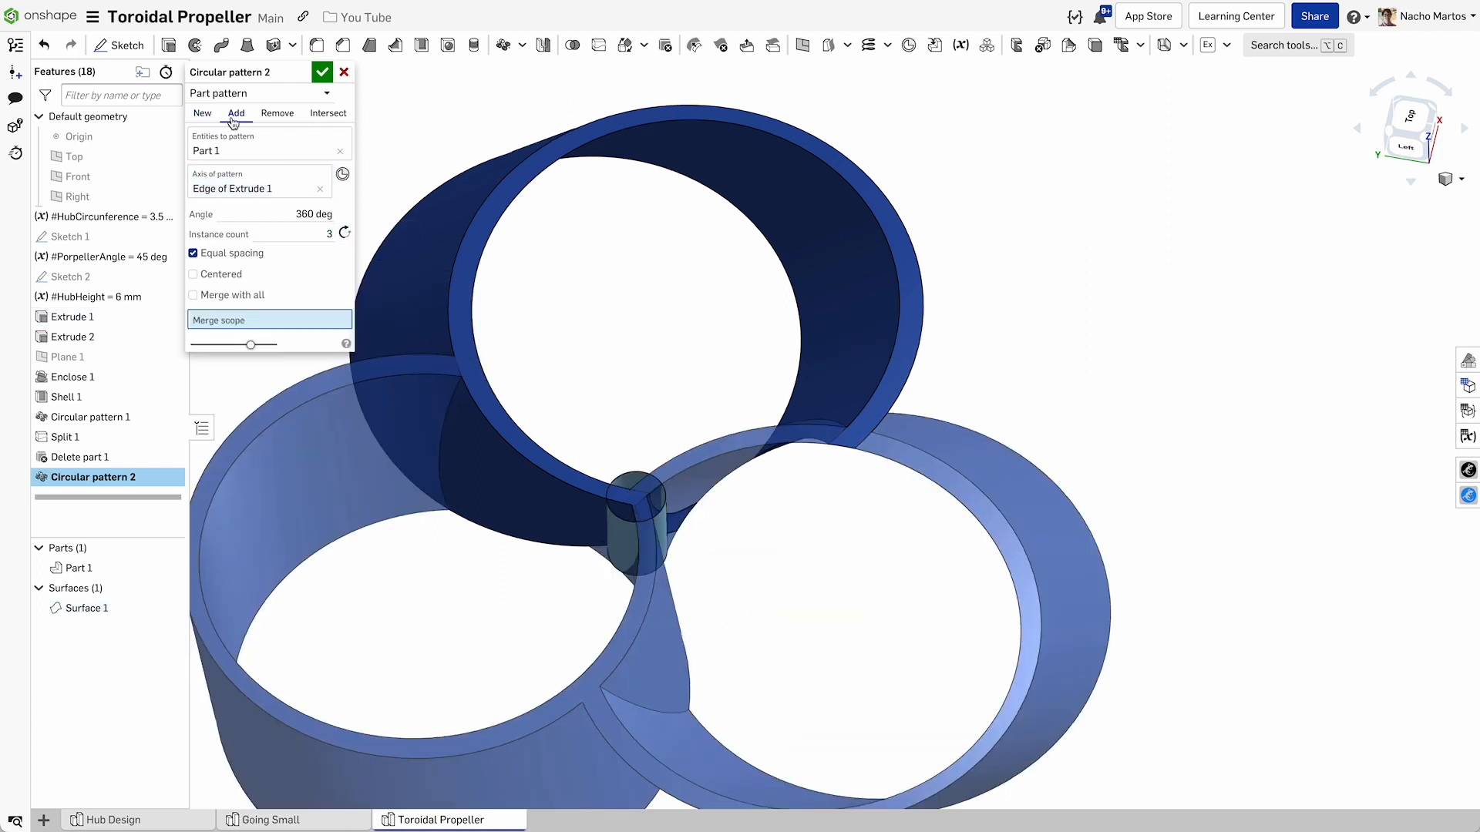
{"action": "left_click", "coordinate": [194, 295]}
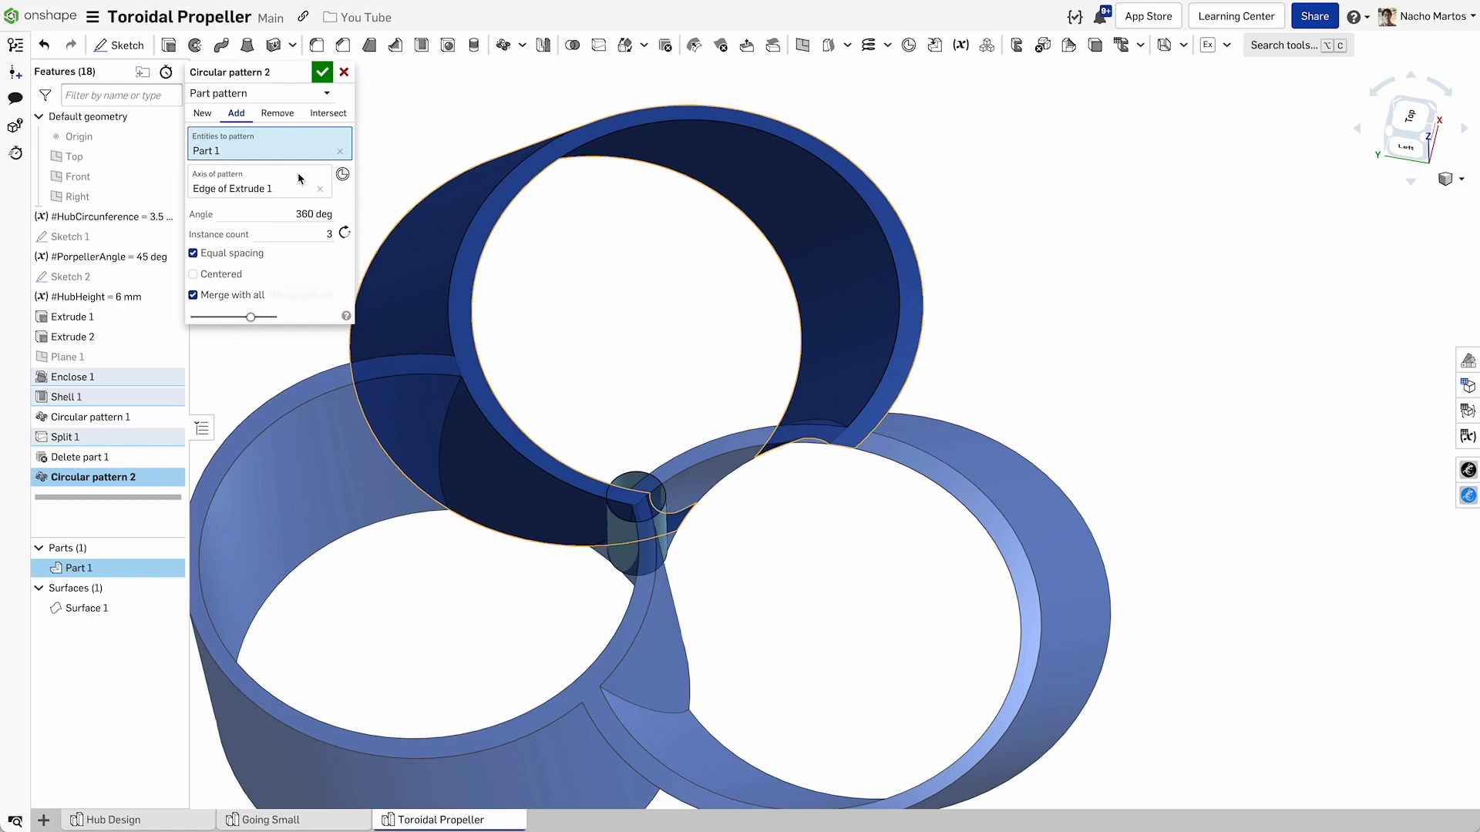
{"action": "left_click", "coordinate": [323, 72]}
{"action": "middle_click_drag", "start_coordinate": [638, 371], "coordinate": [625, 333]}
{"action": "mouse_move", "coordinate": [626, 334]}
{"action": "right_mouse_down"}
{"action": "mouse_move", "coordinate": [620, 378]}
{"action": "mouse_move", "coordinate": [689, 302]}
{"action": "mouse_move", "coordinate": [690, 337]}
{"action": "mouse_move", "coordinate": [689, 295]}
{"action": "mouse_move", "coordinate": [689, 336]}
{"action": "right_mouse_up"}
{"action": "scroll", "coordinate": [620, 378], "scroll_direction": "down", "scroll_amount": 2}
{"action": "scroll", "coordinate": [689, 402], "scroll_direction": "up", "scroll_amount": 2}
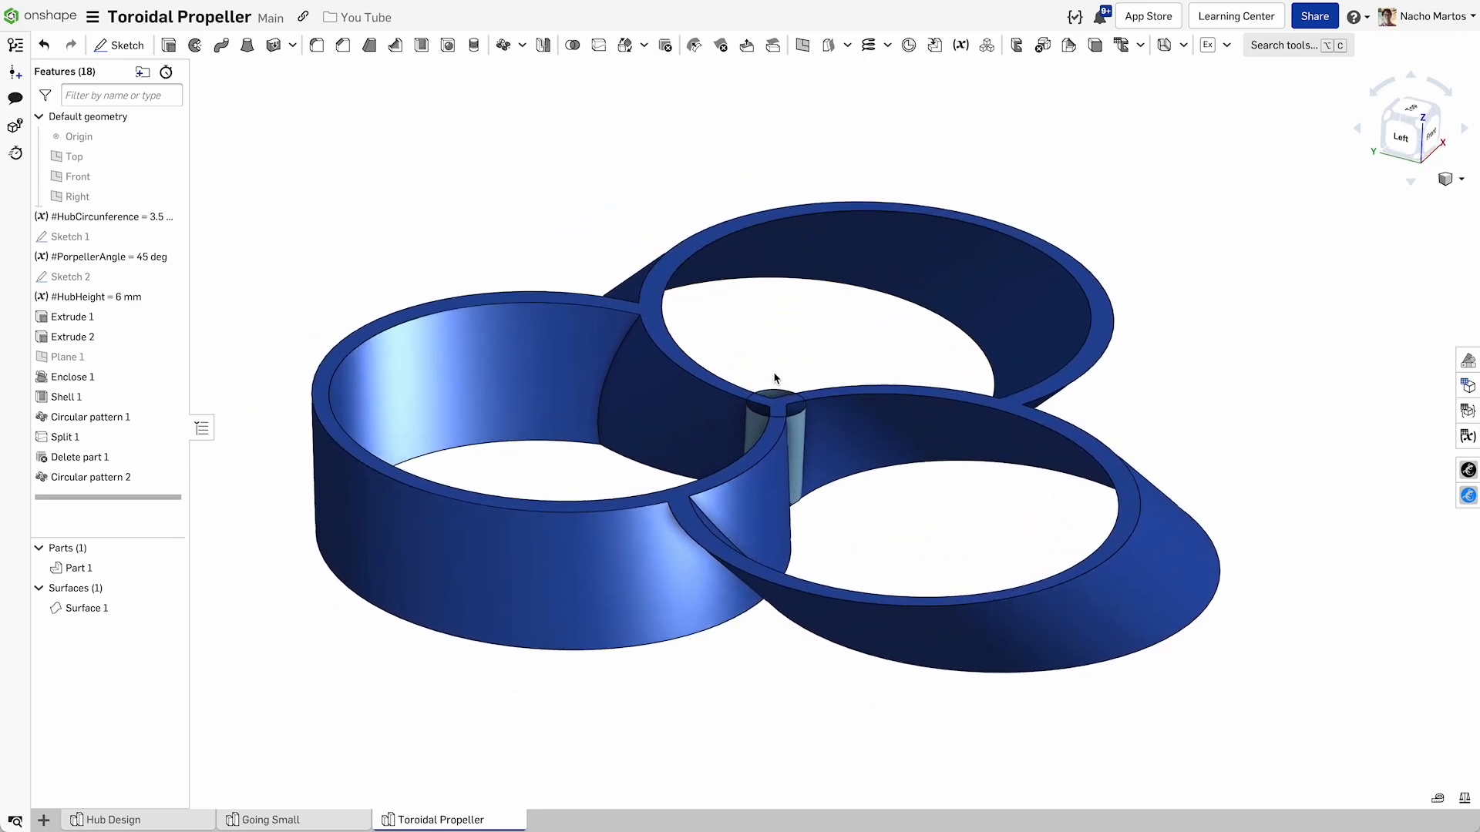
{"action": "right_click_drag", "start_coordinate": [690, 401], "coordinate": [762, 357]}
{"action": "scroll", "coordinate": [762, 356], "scroll_direction": "up", "scroll_amount": 2}
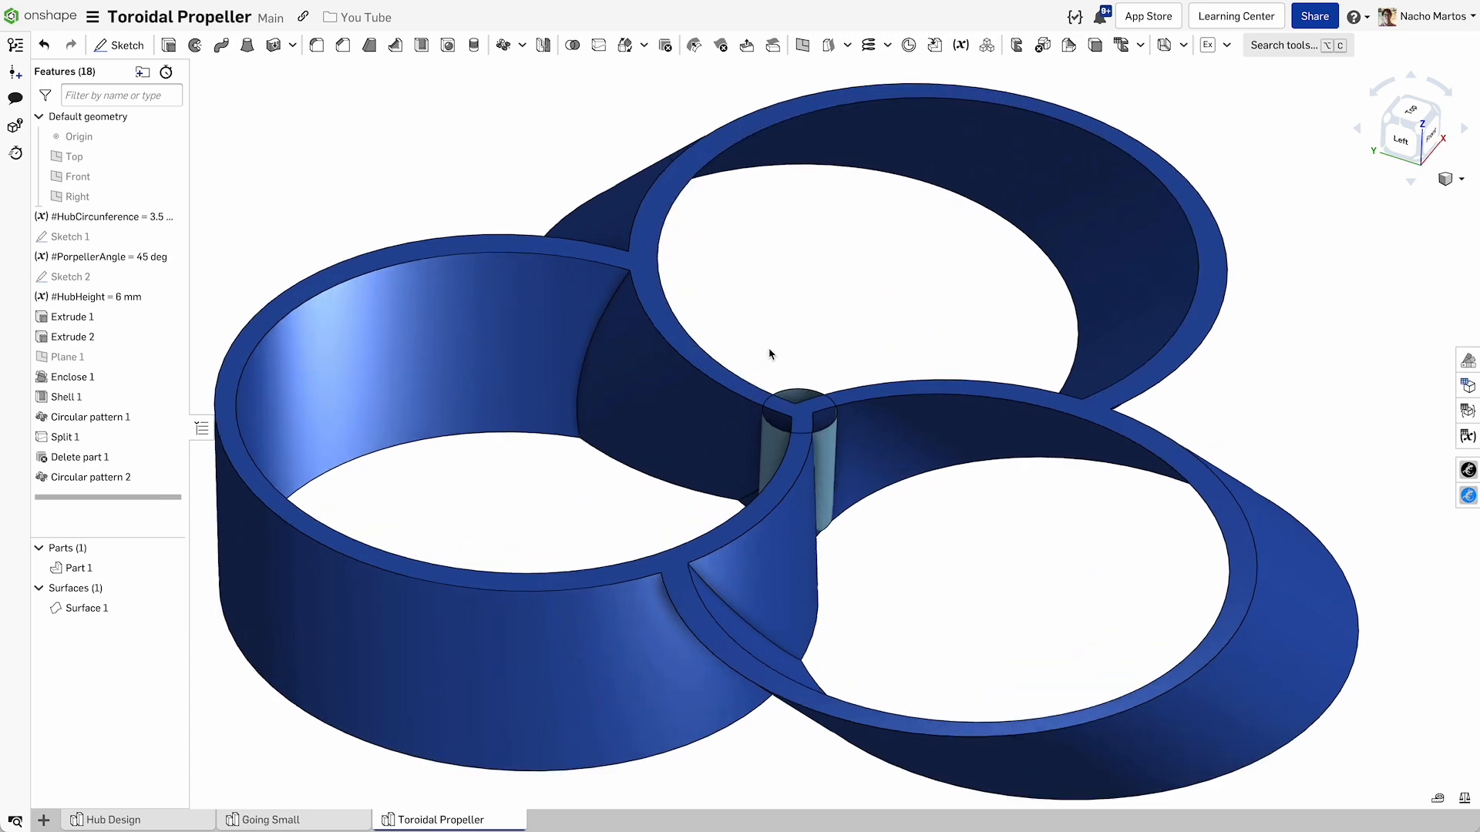
{"action": "right_click_drag", "start_coordinate": [837, 336], "coordinate": [800, 437]}
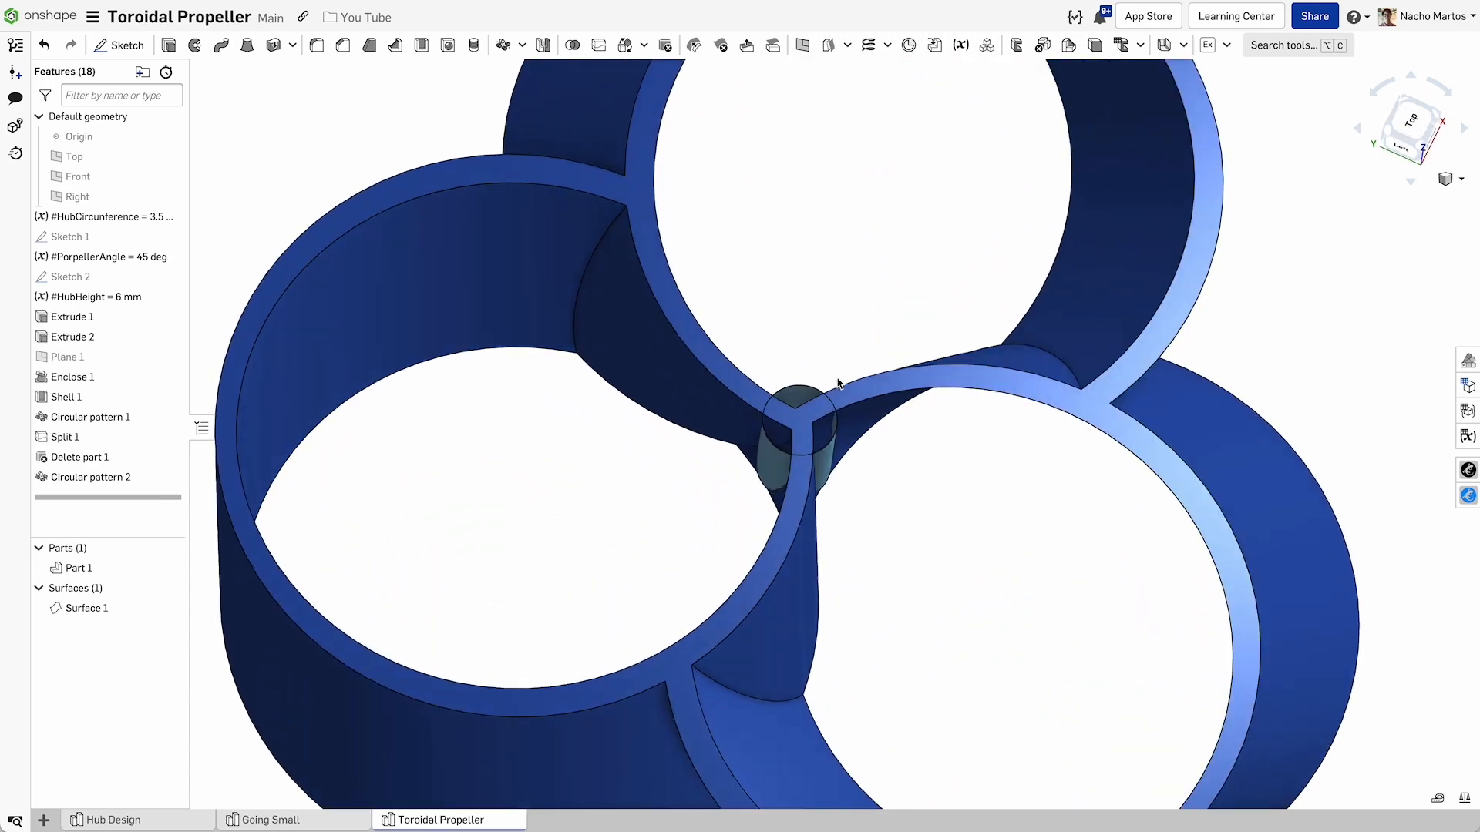
{"action": "scroll", "coordinate": [800, 437], "scroll_direction": "up", "scroll_amount": 2}
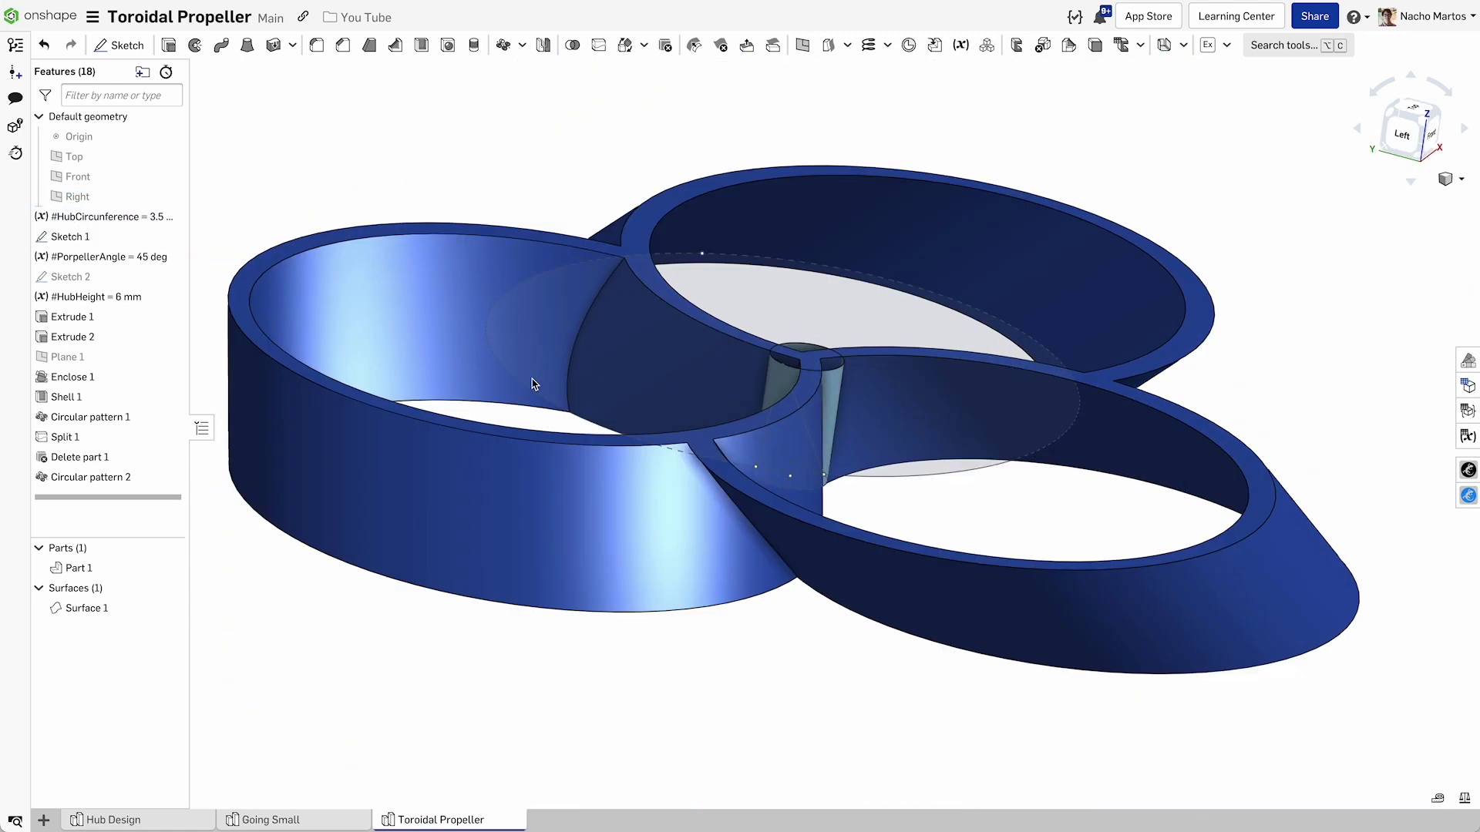
Start a Solid Remove extrude of both Sketch 1 hub-circle regions.
{"action": "right_click_drag", "start_coordinate": [486, 445], "coordinate": [506, 256]}
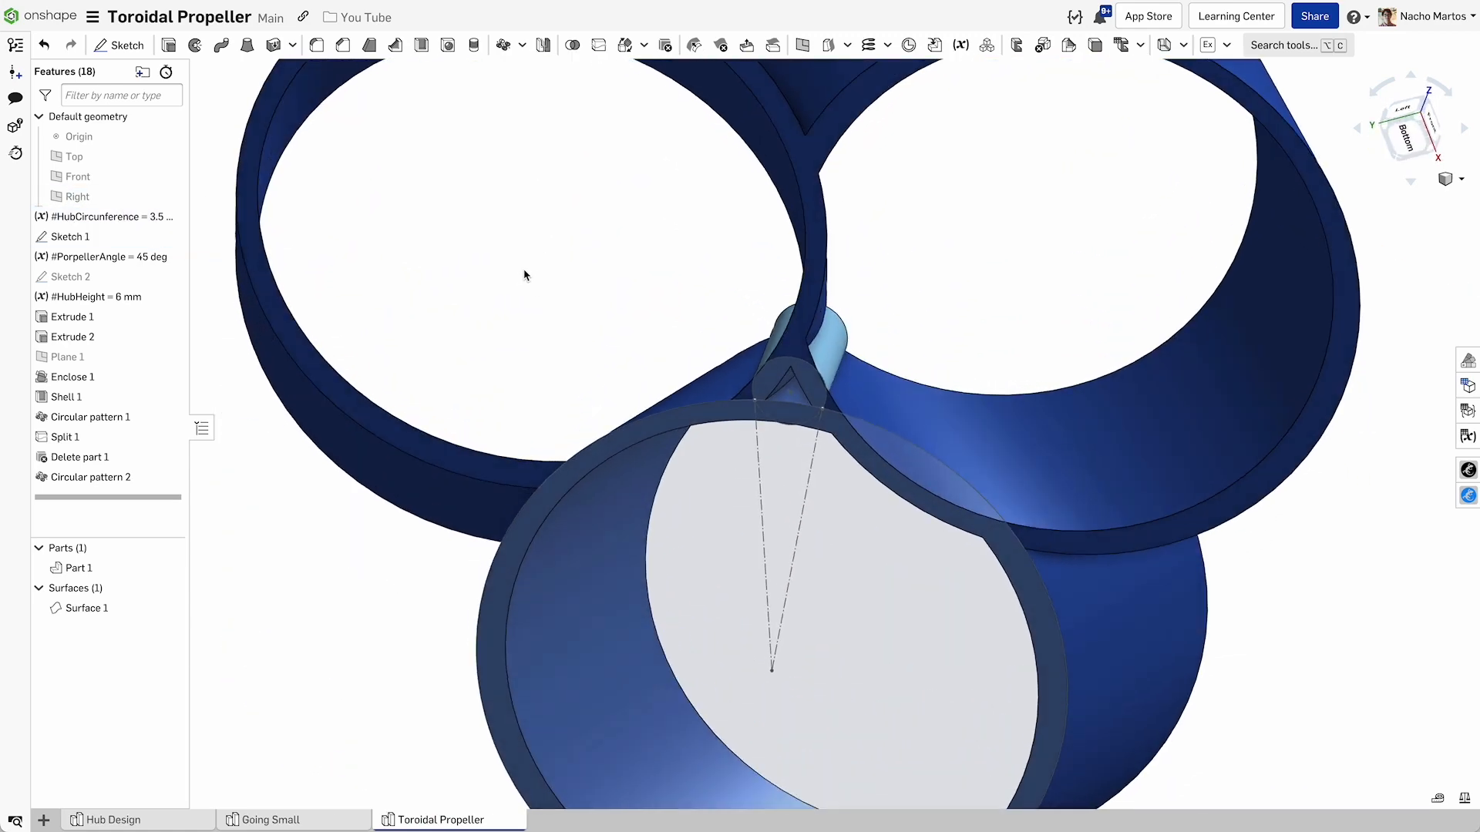
{"action": "left_click", "coordinate": [168, 44]}
{"action": "left_click", "coordinate": [309, 94]}
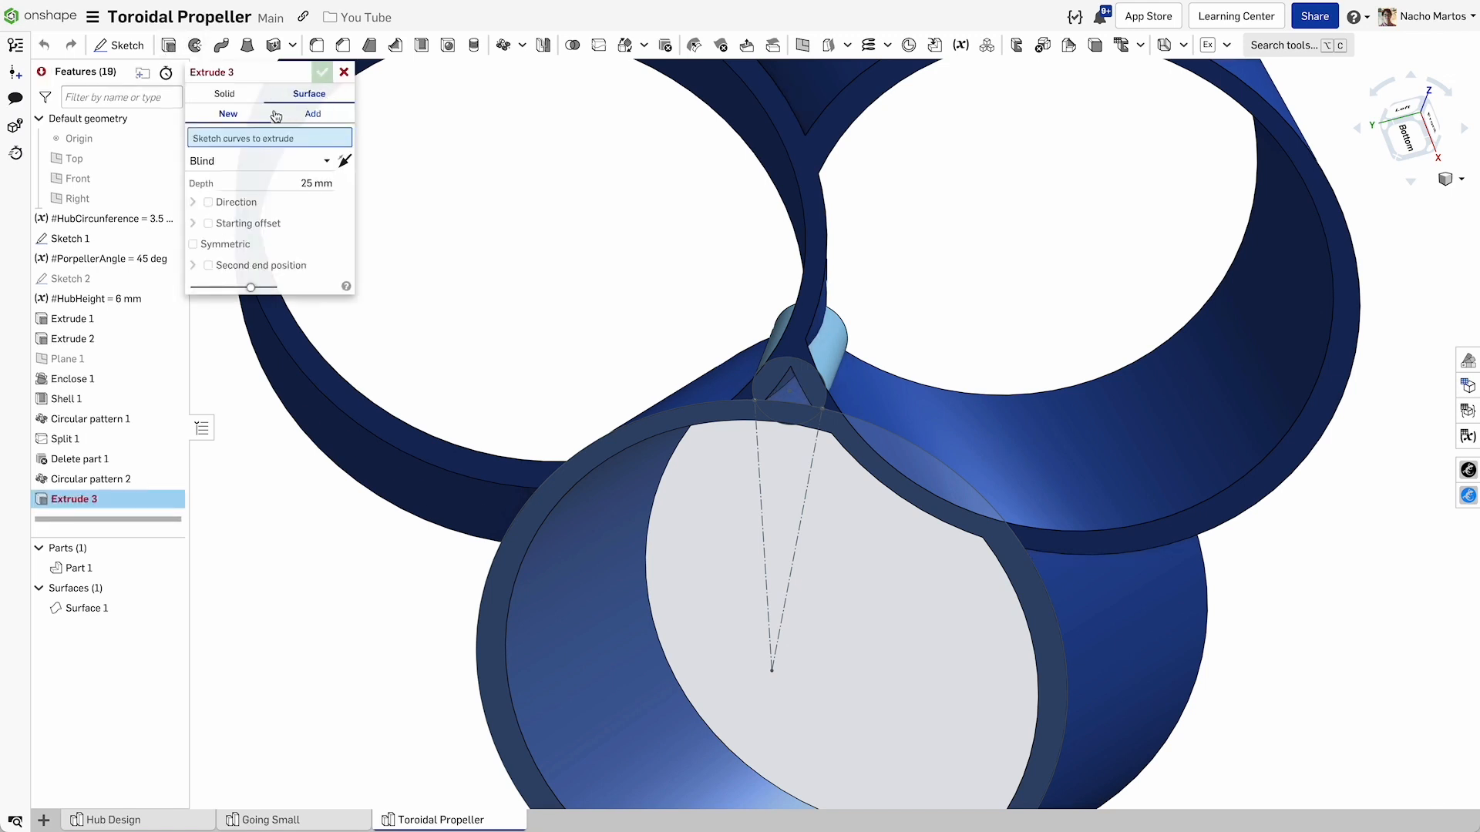
{"action": "left_click", "coordinate": [225, 93]}
{"action": "left_click", "coordinate": [277, 114]}
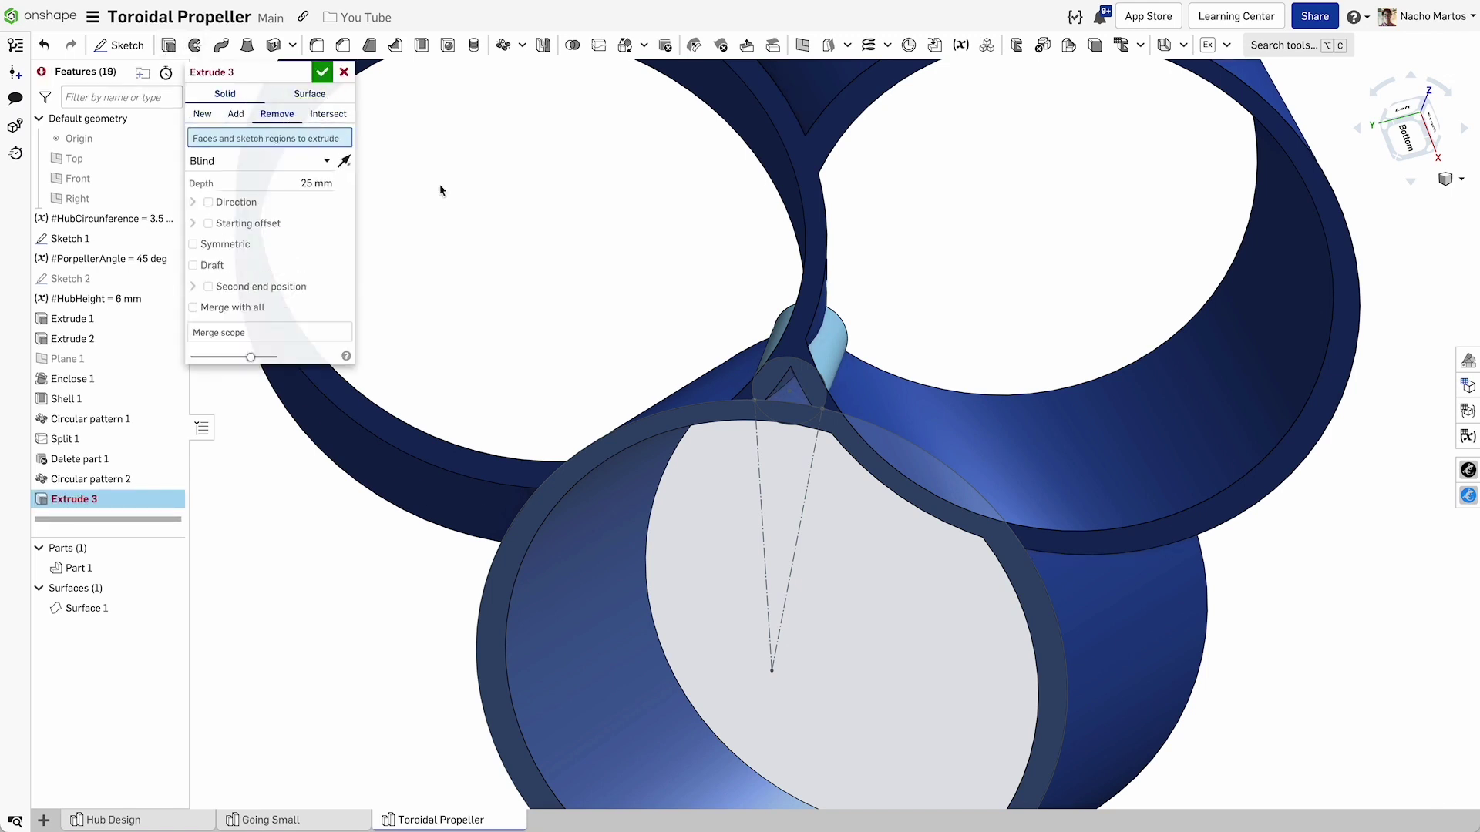
{"action": "left_click", "coordinate": [815, 392]}
{"action": "left_click", "coordinate": [797, 423]}
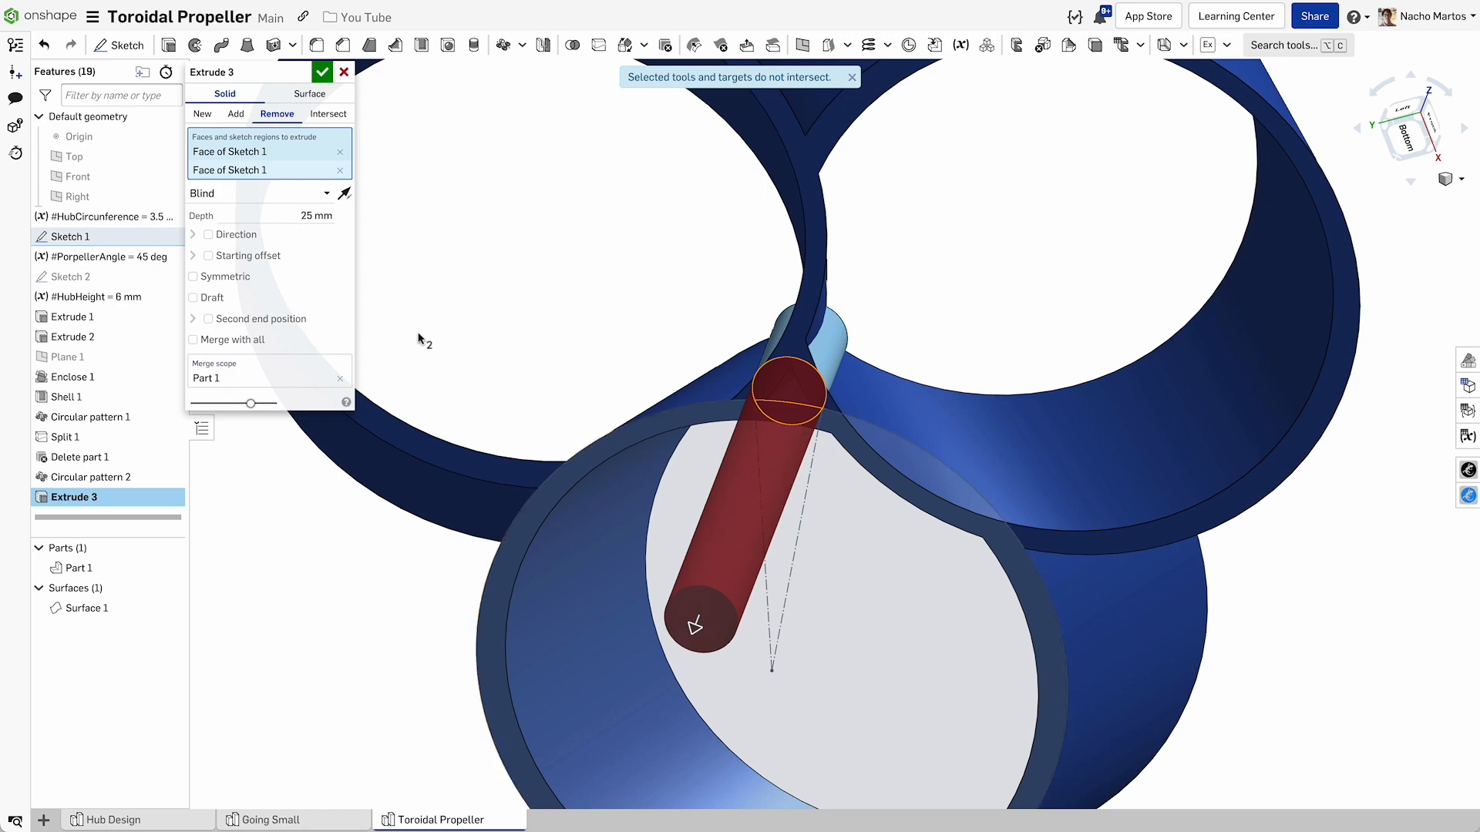
Set the cut to Through all and commit Extrude 3, boring the hub hole.
{"action": "left_click", "coordinate": [260, 194]}
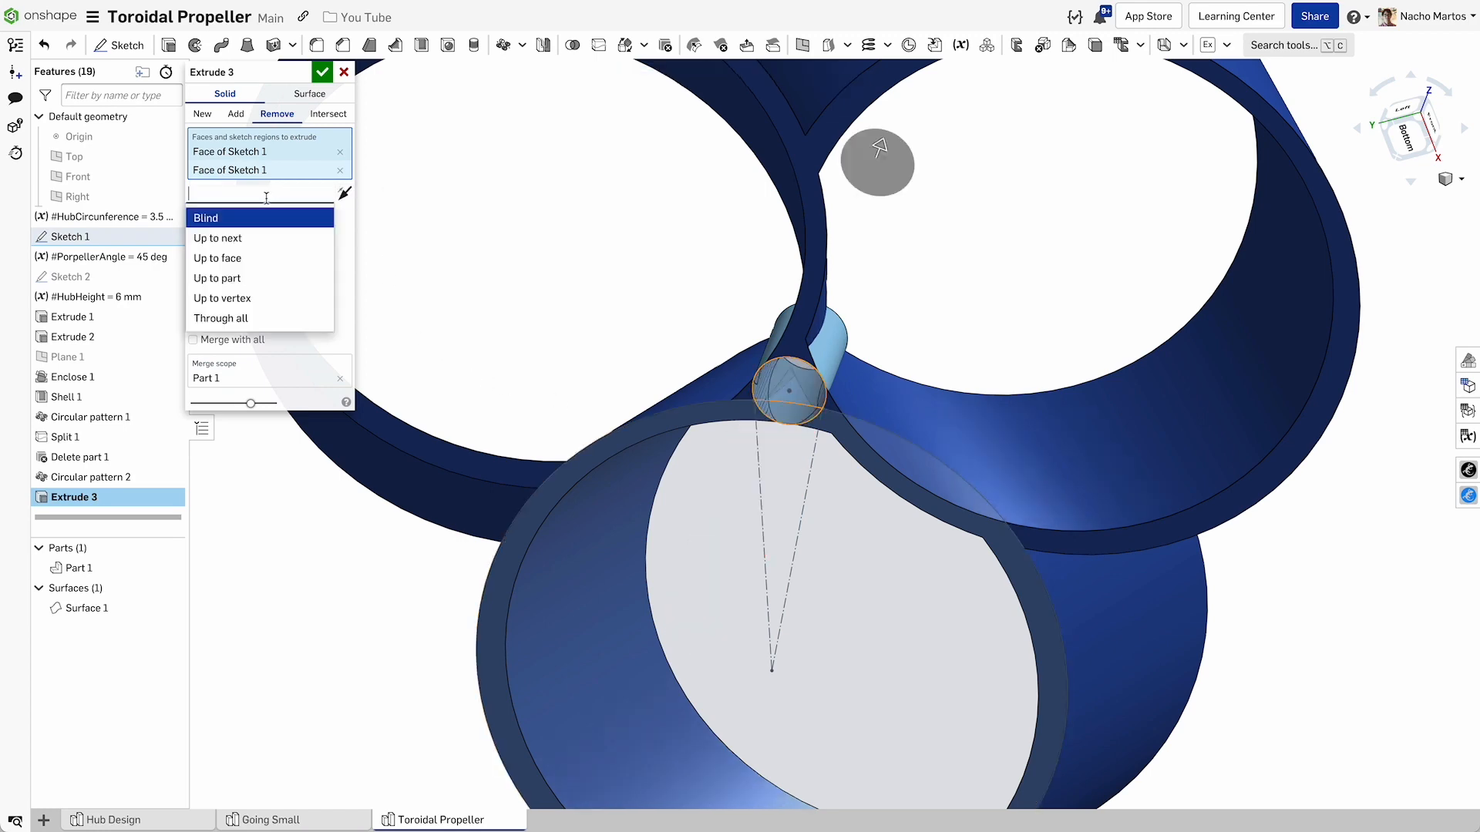
{"action": "left_click", "coordinate": [243, 321]}
{"action": "right_click_drag", "start_coordinate": [659, 316], "coordinate": [613, 486]}
{"action": "left_click", "coordinate": [322, 72]}
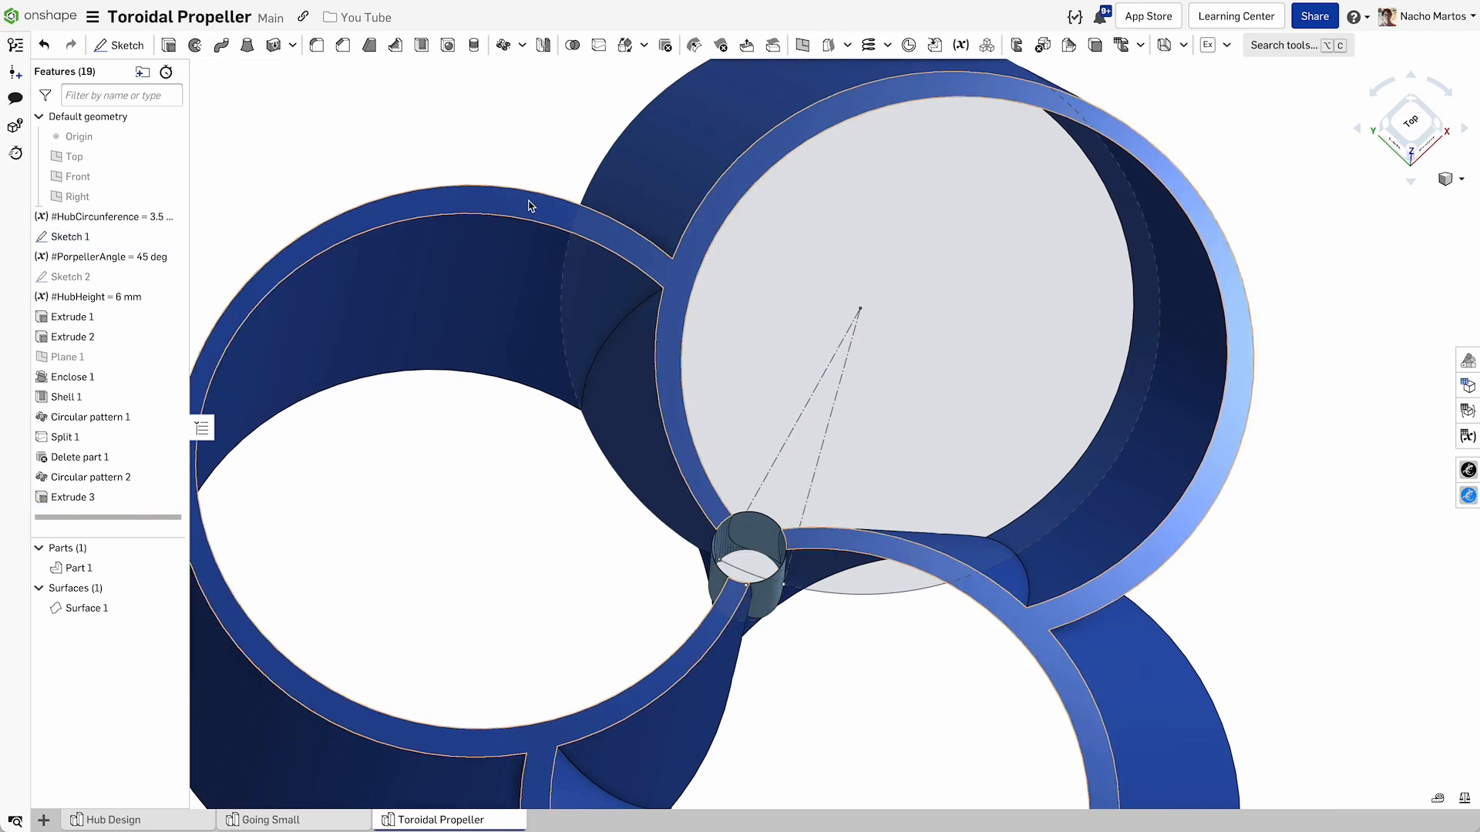
{"action": "mouse_move", "coordinate": [751, 544]}
{"action": "right_mouse_down"}
{"action": "mouse_move", "coordinate": [734, 467]}
{"action": "mouse_move", "coordinate": [754, 546]}
{"action": "right_mouse_up"}
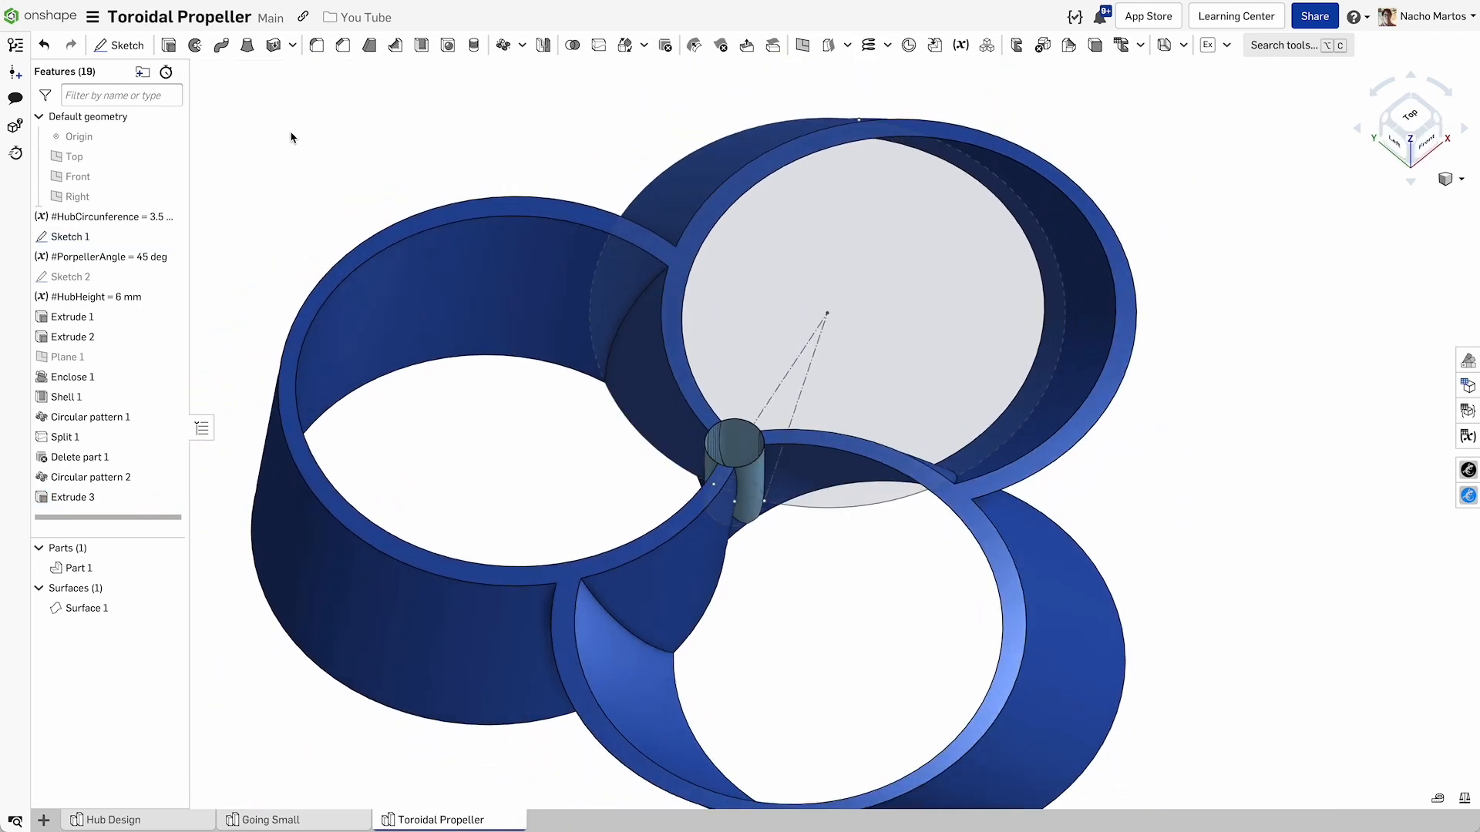
Thicken the hub cylinder face 1 mm as Add with Merge with all, forming a tube.
{"action": "left_click", "coordinate": [274, 45]}
{"action": "left_click", "coordinate": [735, 450]}
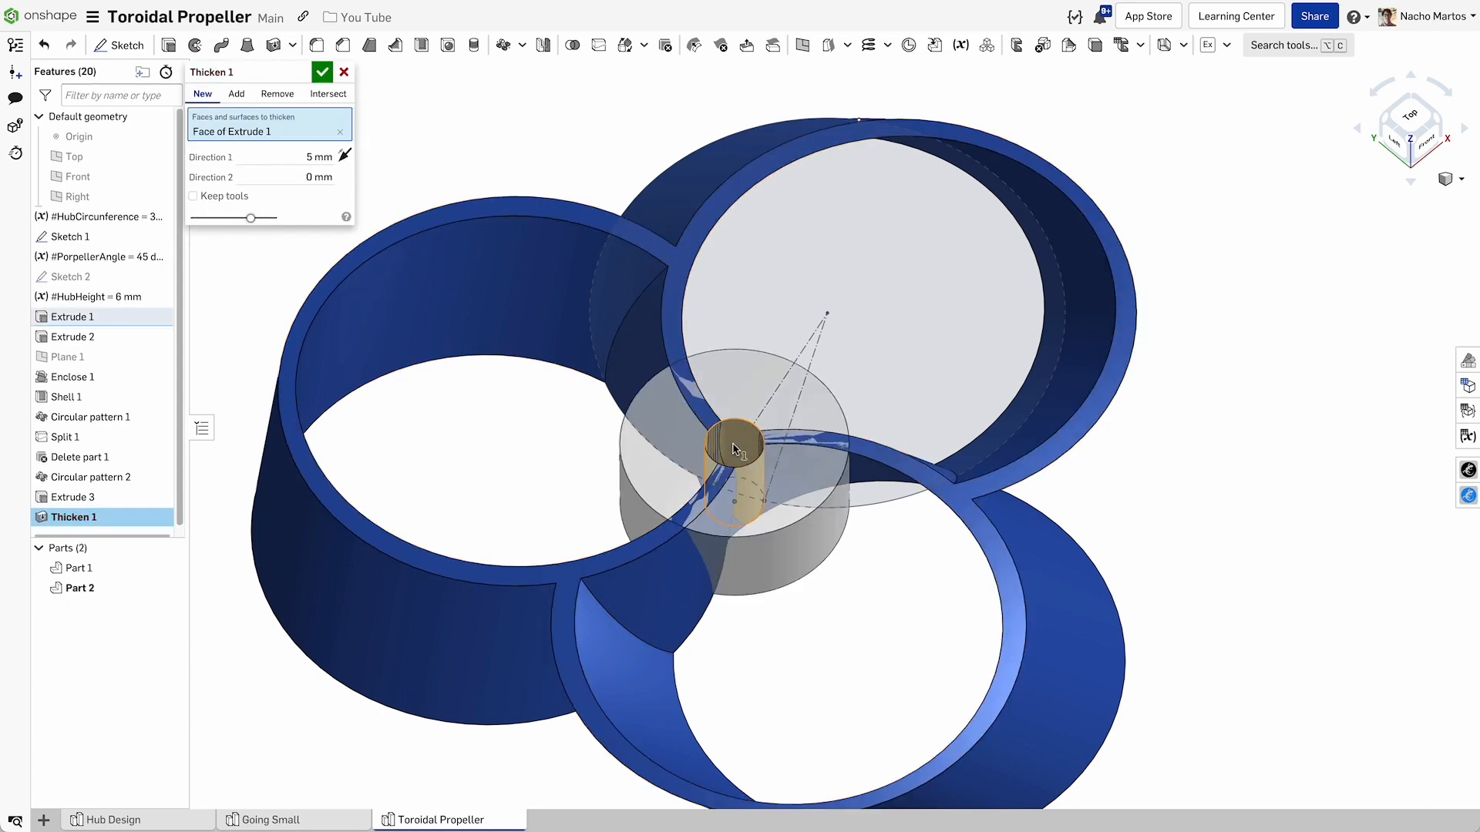
{"action": "scroll", "coordinate": [750, 442], "scroll_direction": "up", "scroll_amount": 3}
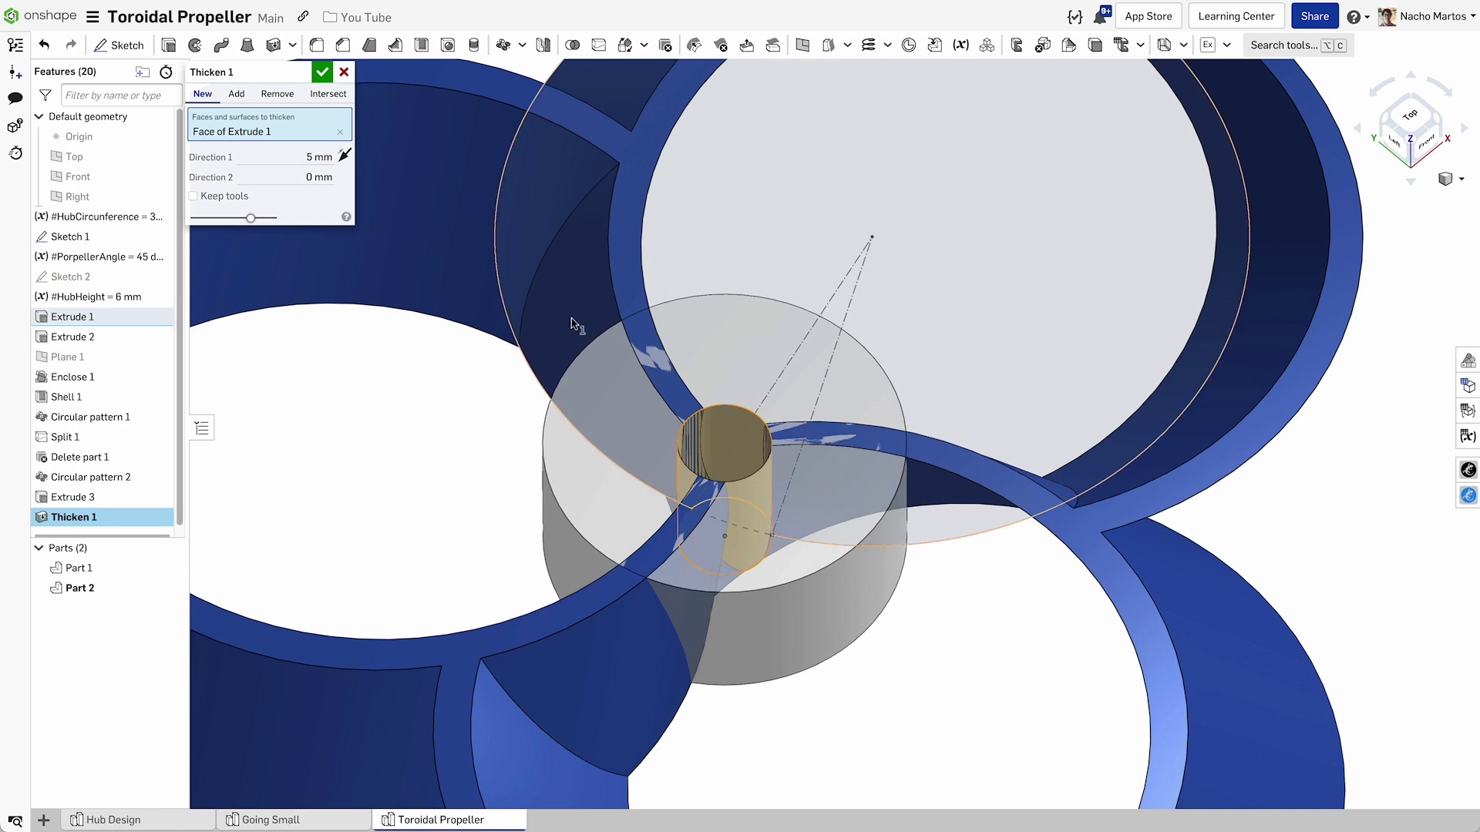
{"action": "left_click", "coordinate": [237, 93]}
{"action": "left_click", "coordinate": [194, 218]}
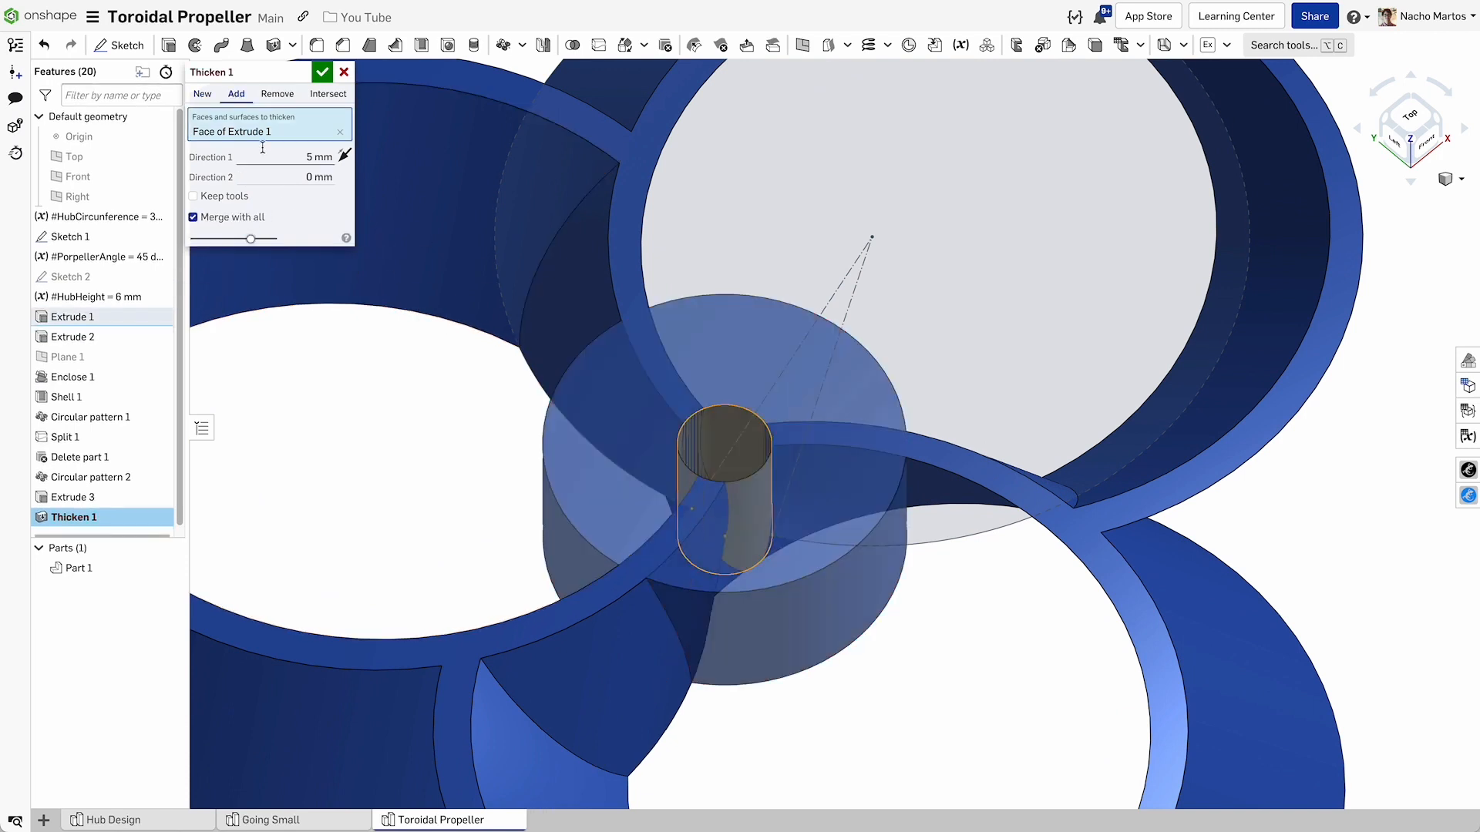
{"action": "left_click", "coordinate": [318, 157]}
{"action": "type", "text": "1"}
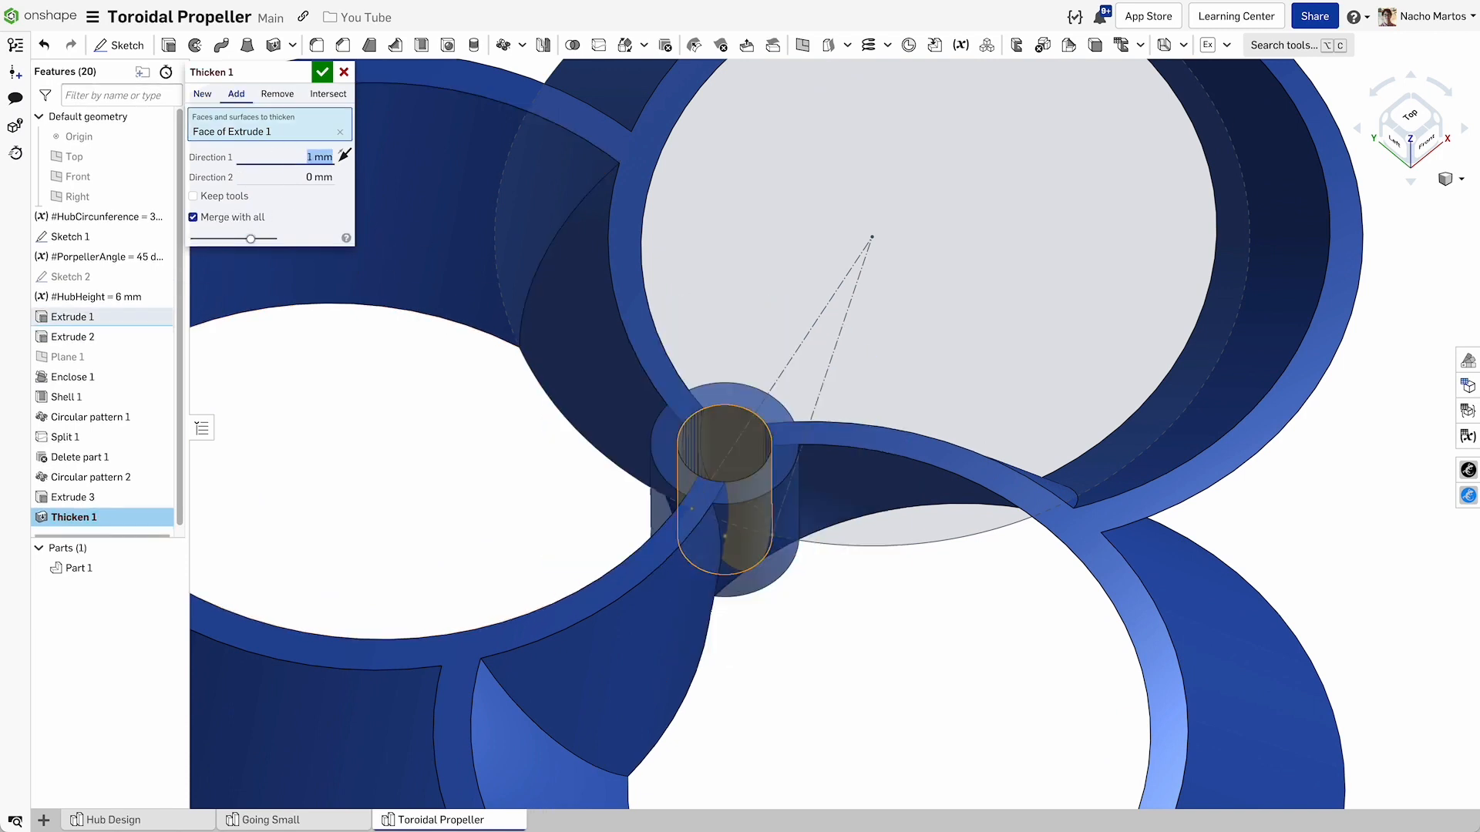
{"action": "left_click", "coordinate": [321, 73]}
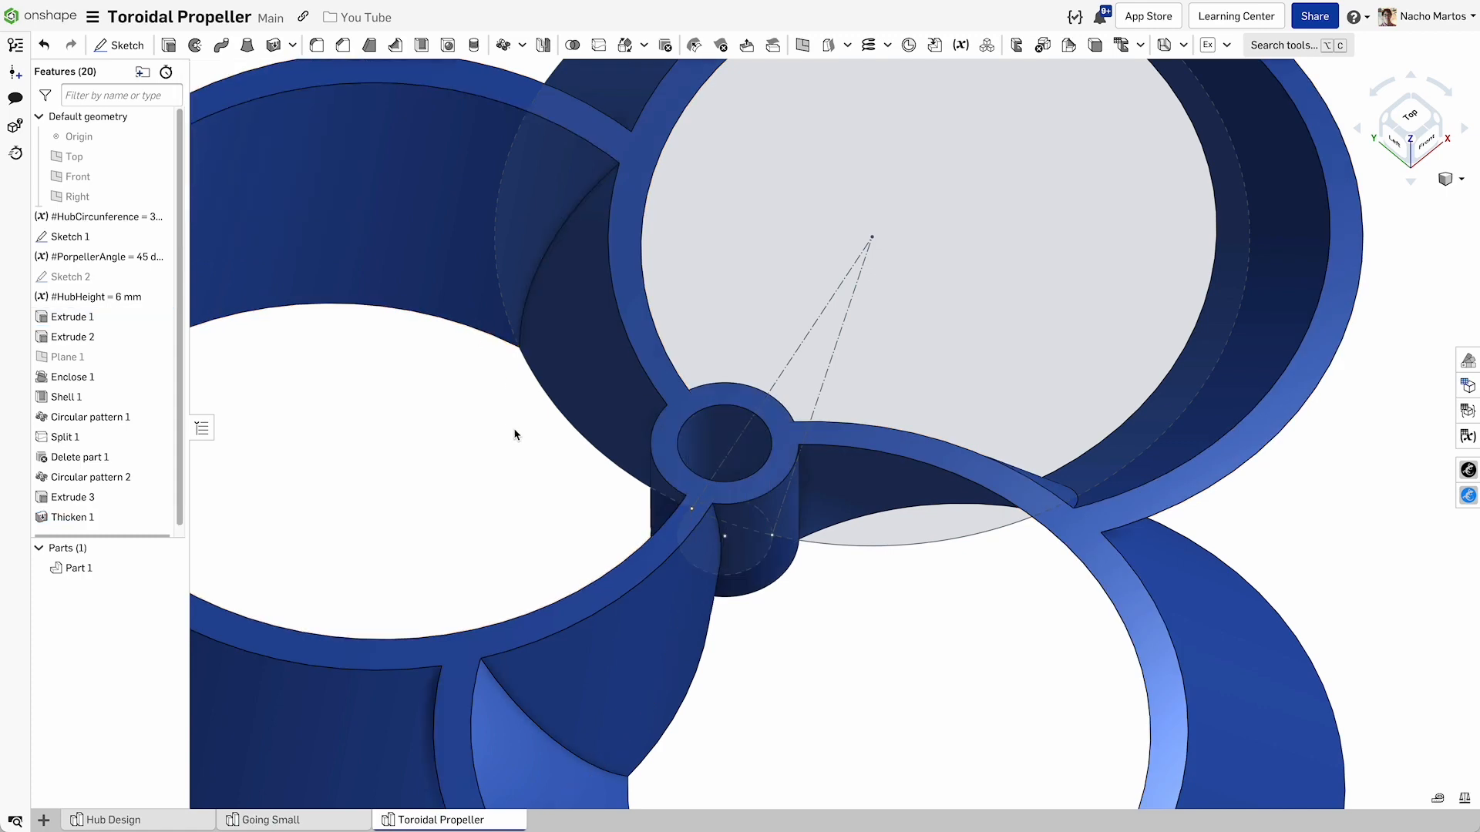
Orbit around the propeller to review the finished hub.
{"action": "mouse_move", "coordinate": [516, 434]}
{"action": "right_mouse_down"}
{"action": "mouse_move", "coordinate": [543, 440]}
{"action": "mouse_move", "coordinate": [594, 506]}
{"action": "mouse_move", "coordinate": [586, 449]}
{"action": "mouse_move", "coordinate": [600, 433]}
{"action": "right_mouse_up"}
{"action": "scroll", "coordinate": [586, 449], "scroll_direction": "down", "scroll_amount": 4}
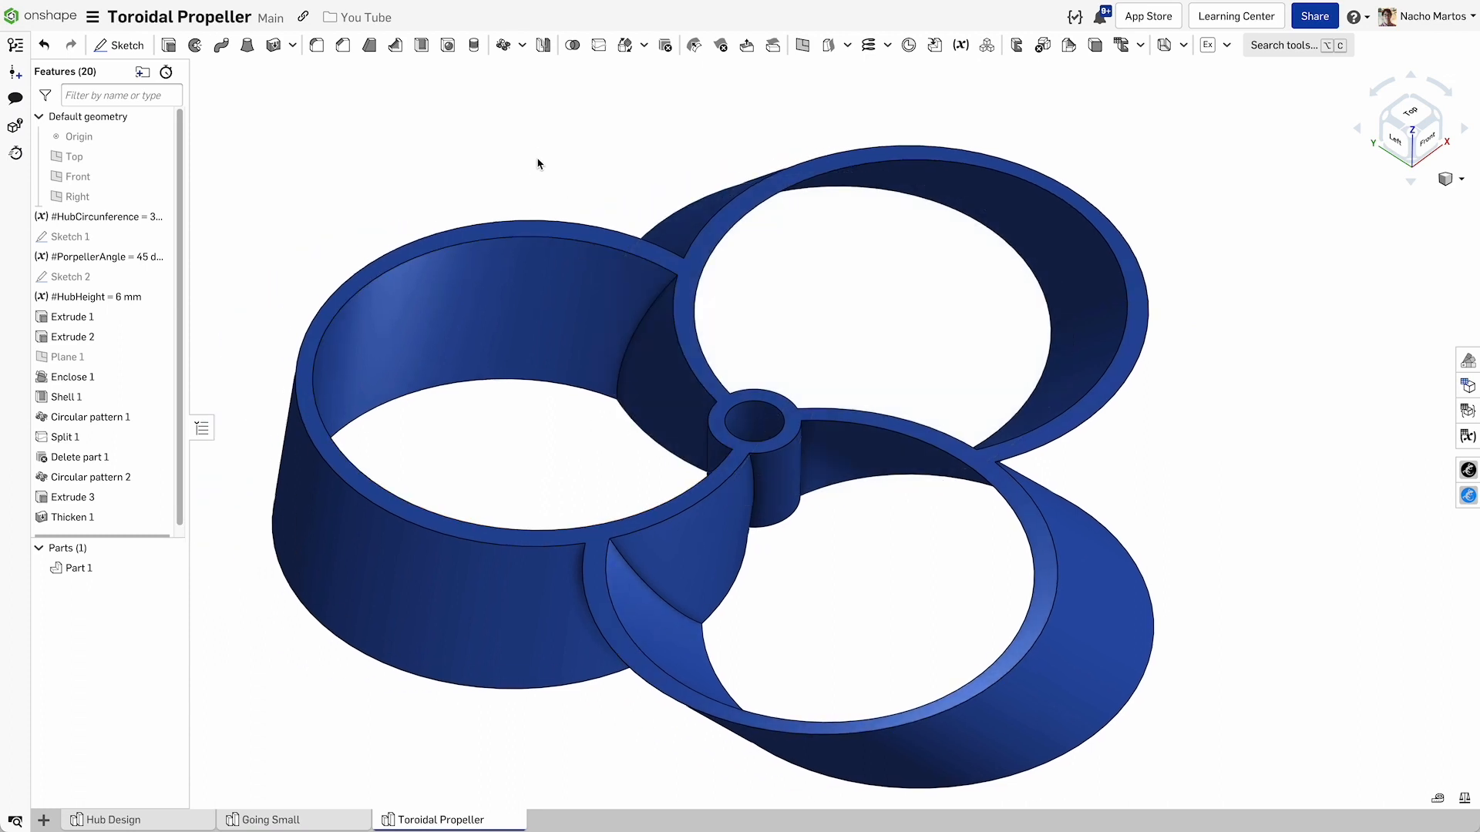
{"action": "right_click_drag", "start_coordinate": [538, 163], "coordinate": [539, 171]}
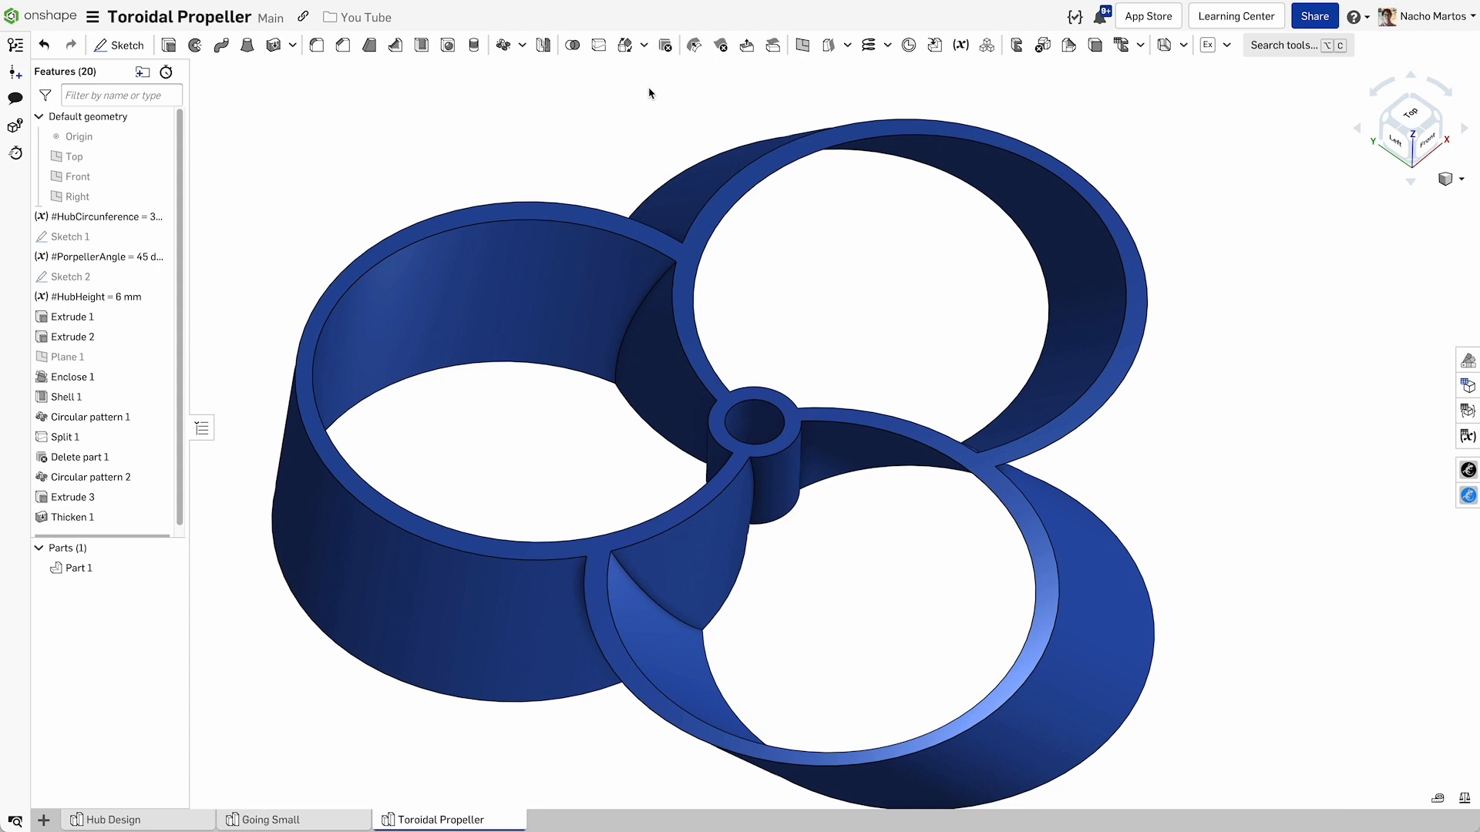
{"action": "right_click_drag", "start_coordinate": [650, 93], "coordinate": [665, 139]}
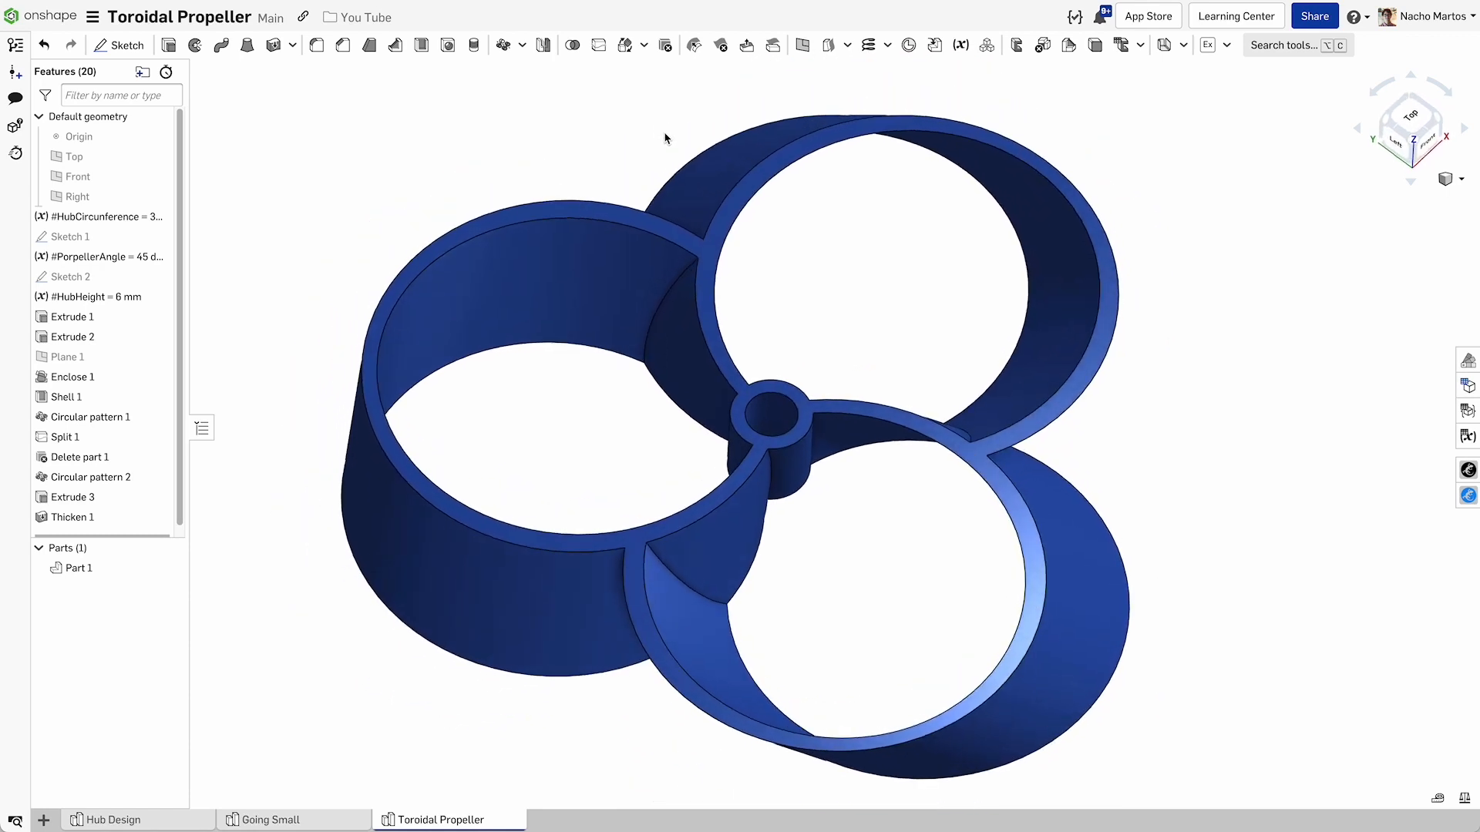
Start a fillet and select the blade-hub and lower blade edges around the propeller.
{"action": "left_click", "coordinate": [318, 46]}
{"action": "left_click", "coordinate": [676, 304]}
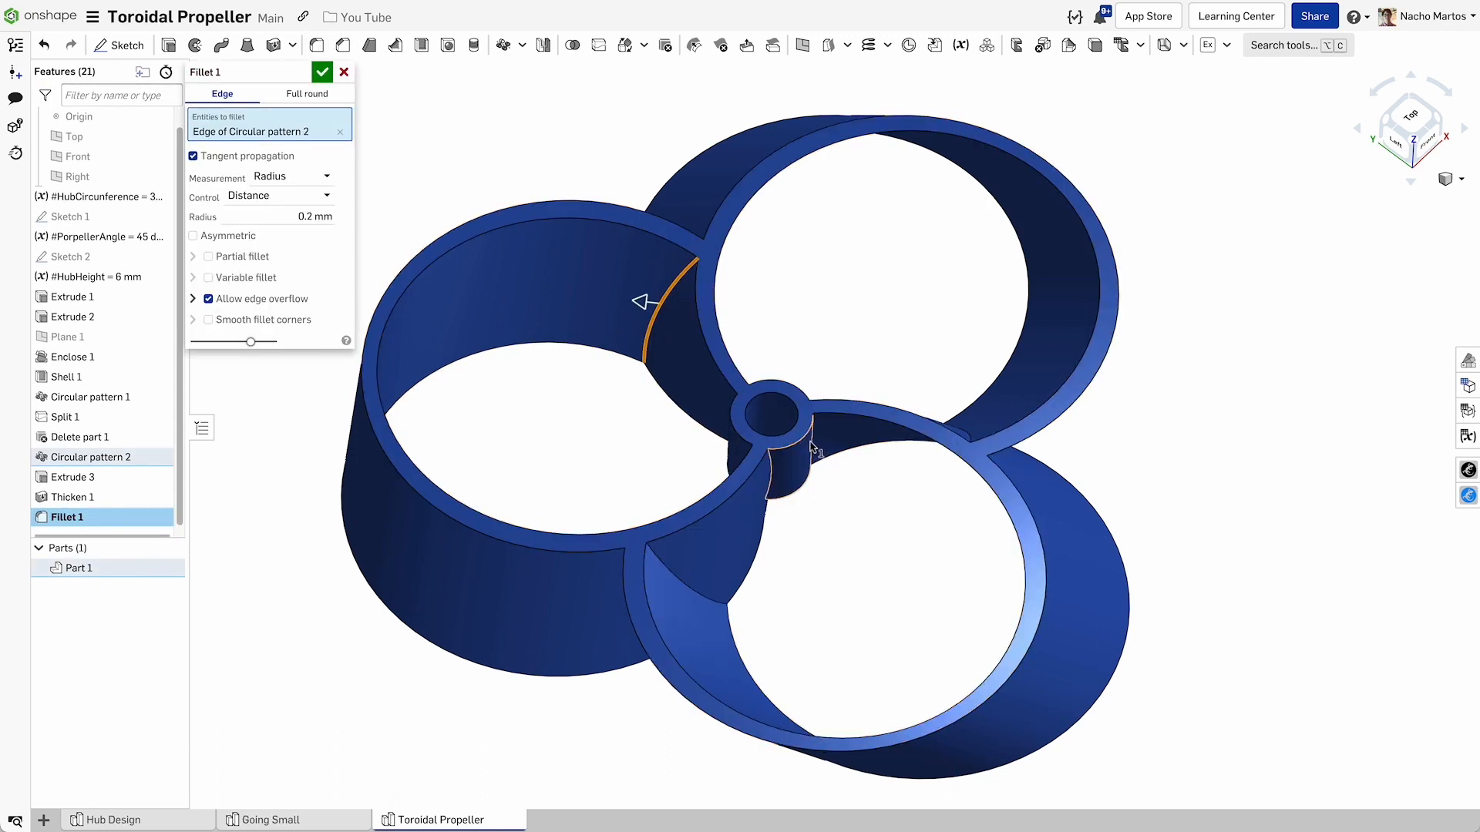
{"action": "scroll", "coordinate": [816, 452], "scroll_direction": "up", "scroll_amount": 3}
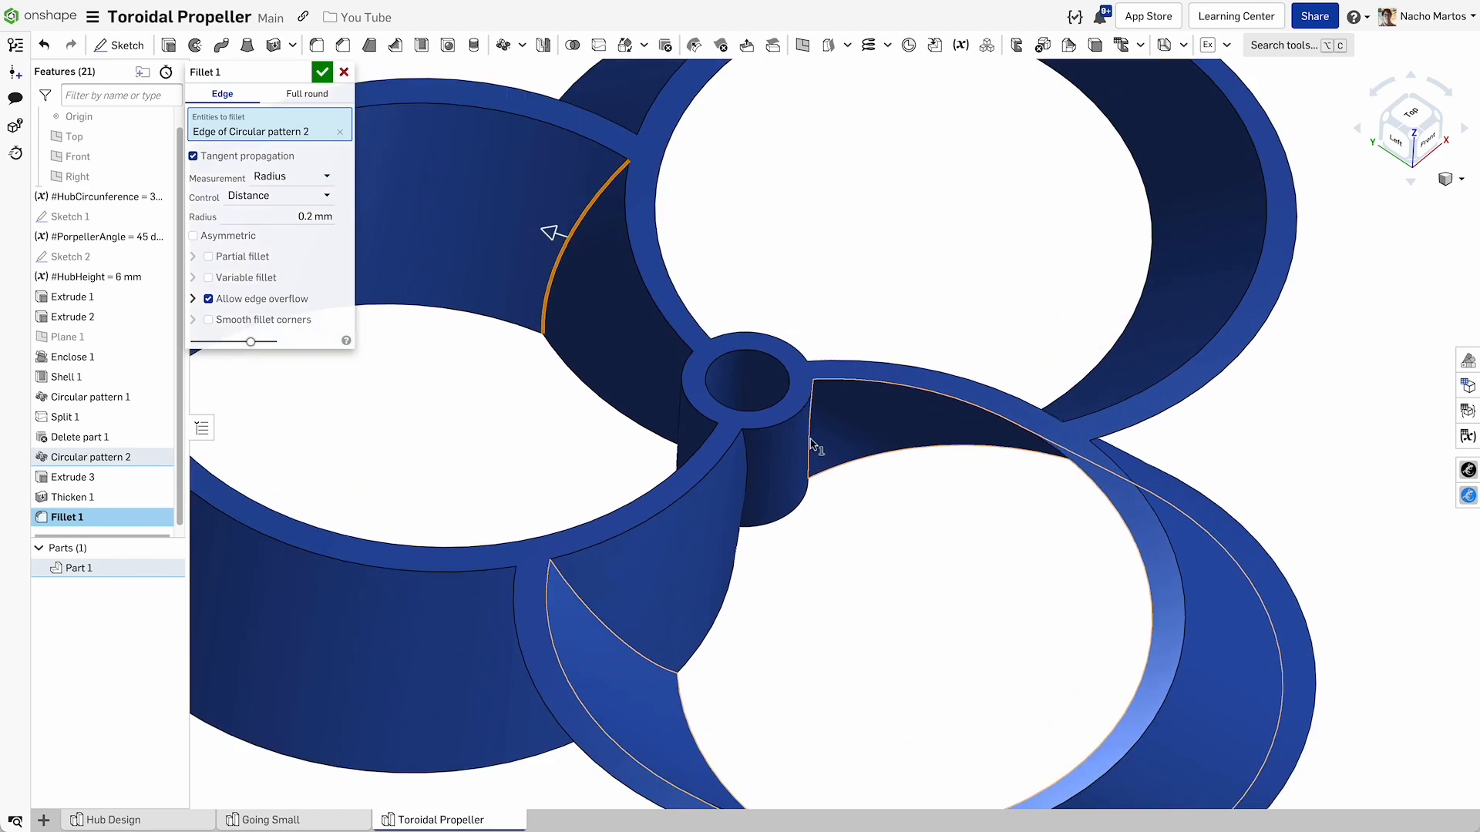
{"action": "scroll", "coordinate": [817, 448], "scroll_direction": "down", "scroll_amount": 3}
{"action": "right_click_drag", "start_coordinate": [764, 451], "coordinate": [741, 452]}
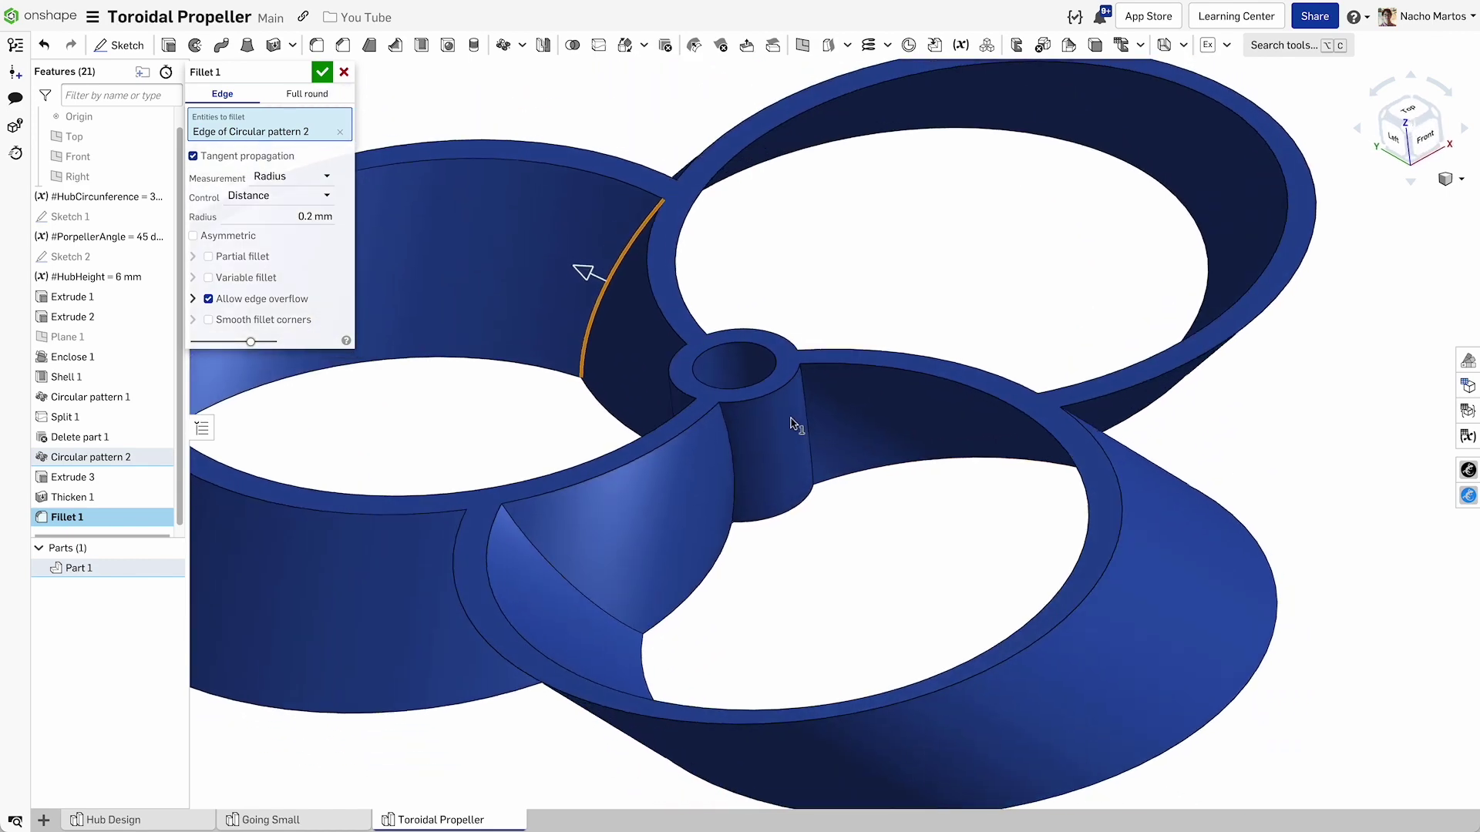
{"action": "left_click", "coordinate": [730, 454]}
{"action": "left_click", "coordinate": [538, 565]}
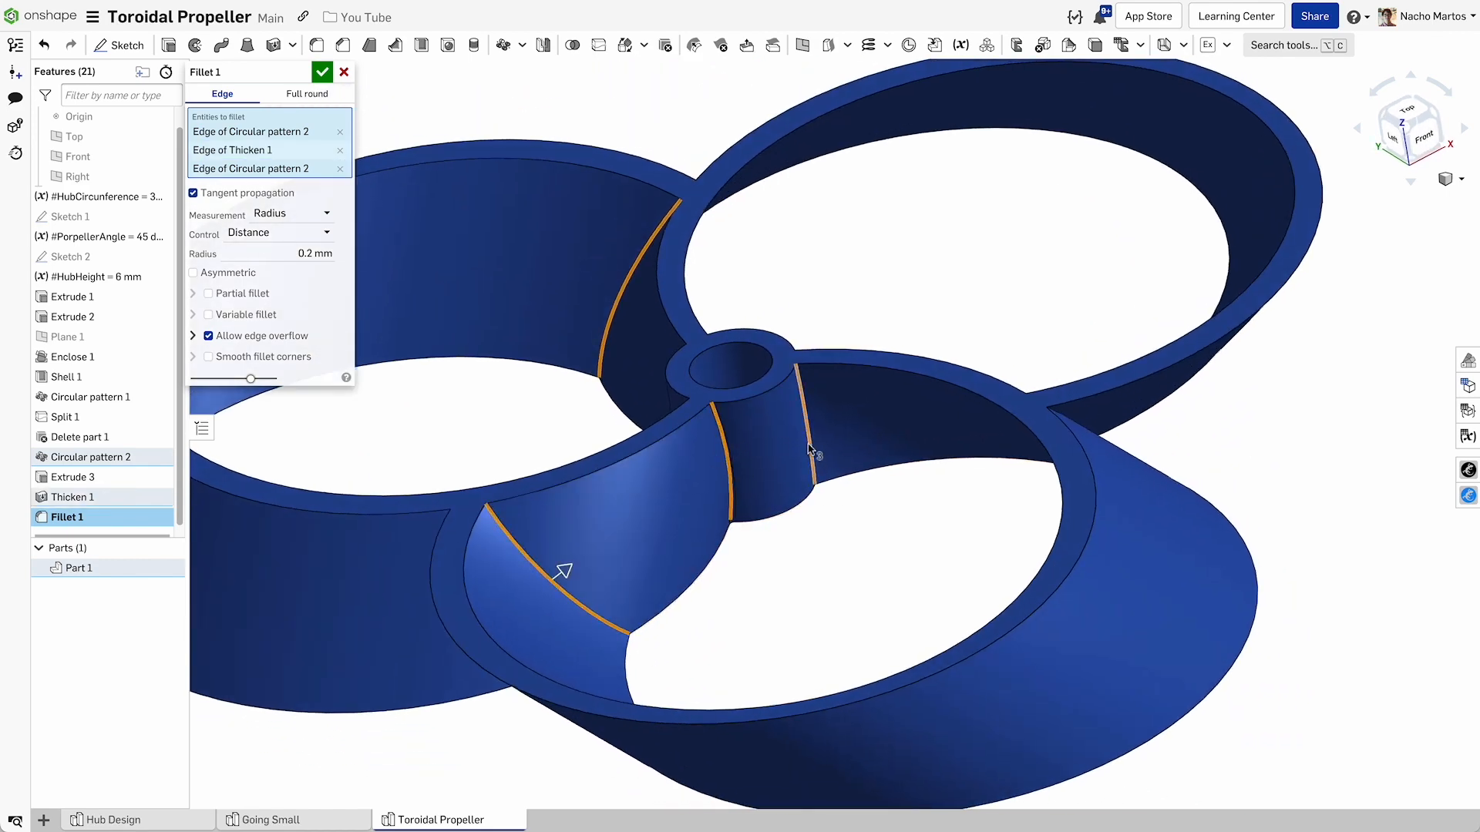
{"action": "left_click", "coordinate": [812, 451]}
{"action": "right_click_drag", "start_coordinate": [809, 464], "coordinate": [795, 534]}
{"action": "left_click", "coordinate": [801, 534]}
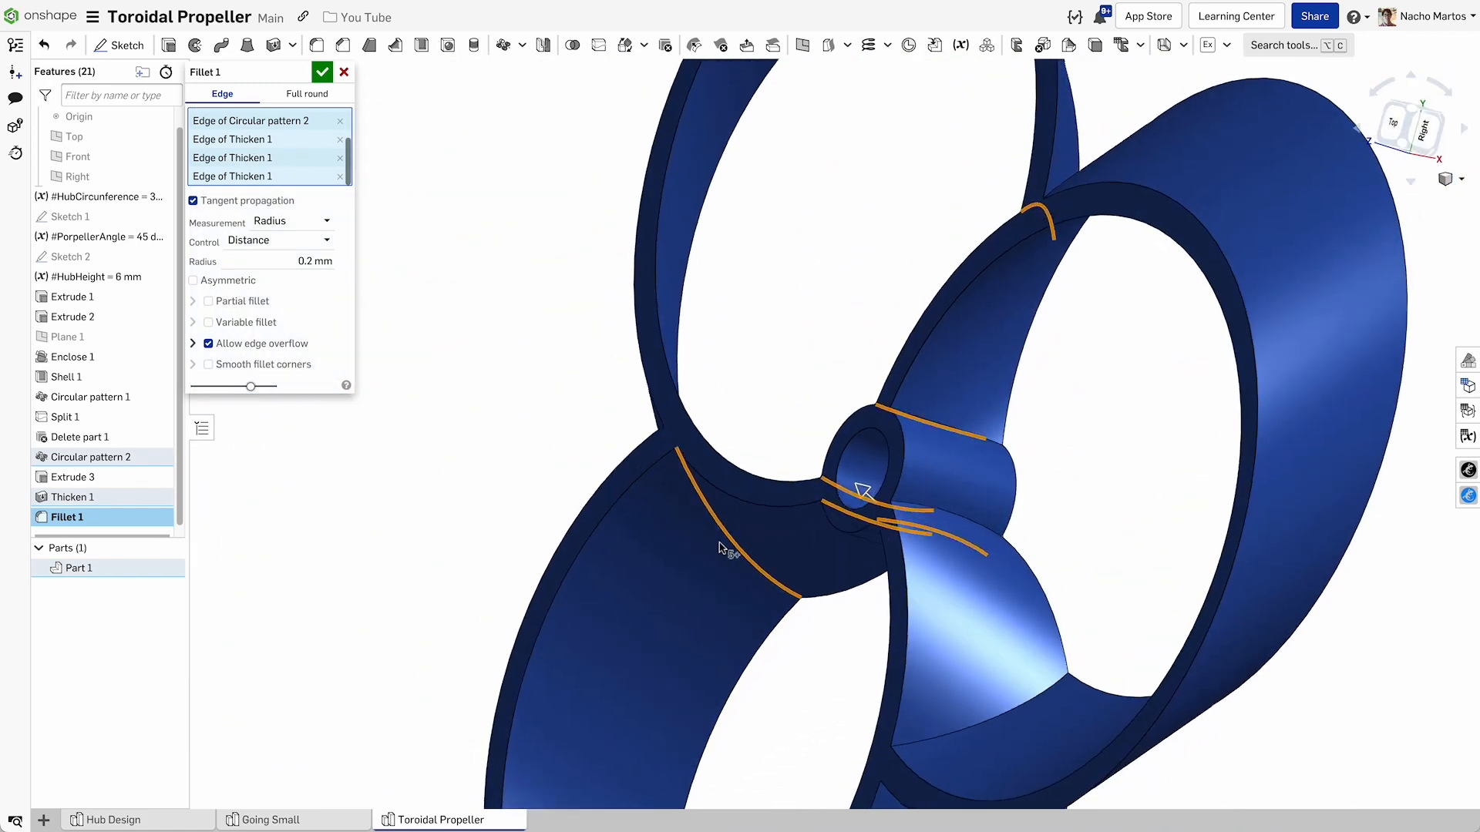
{"action": "left_click", "coordinate": [935, 428]}
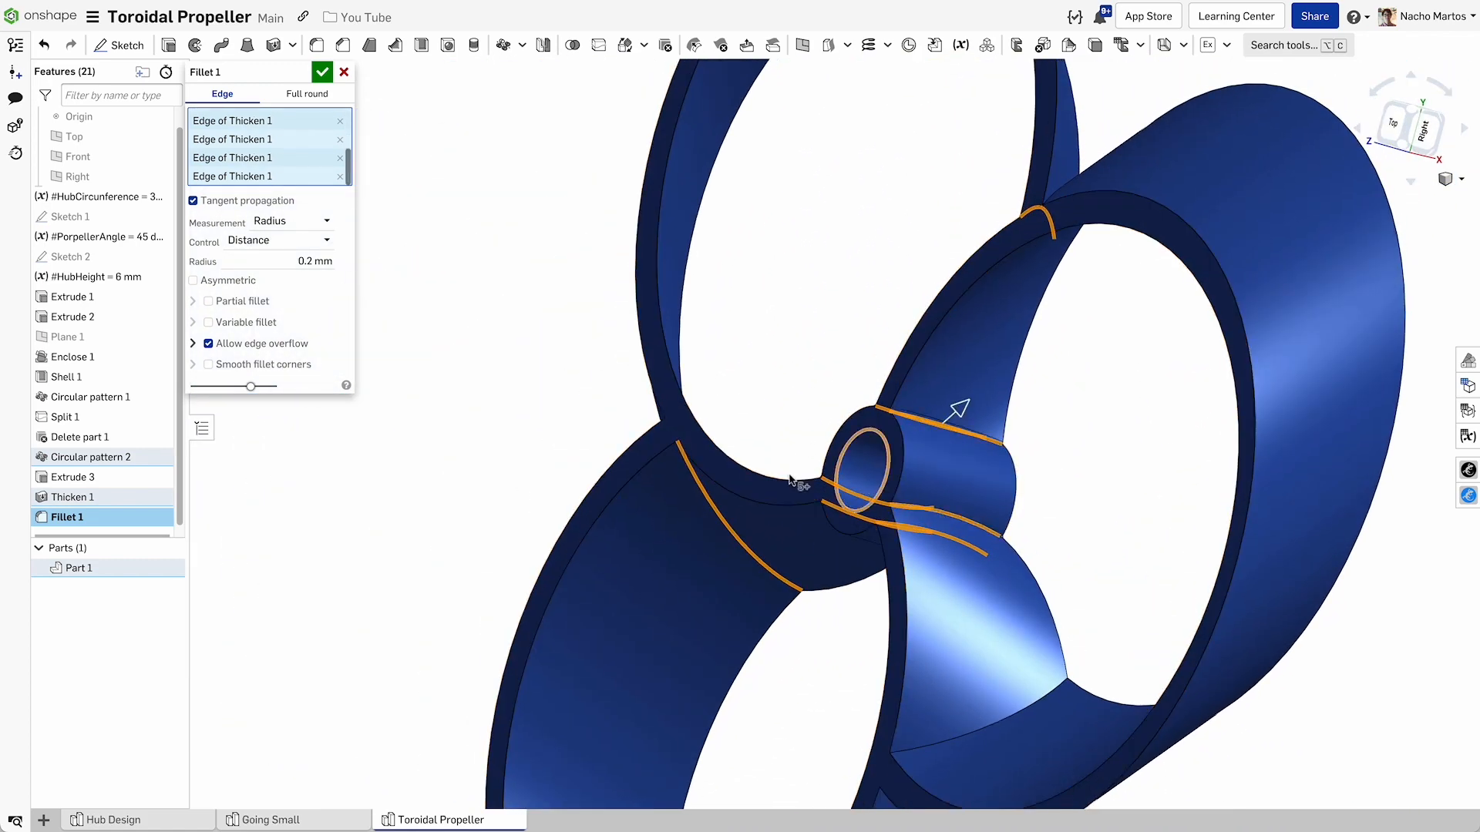
Set the fillet radius to 1 mm, add one more blade-root edge and commit Fillet 1.
{"action": "left_click", "coordinate": [310, 261]}
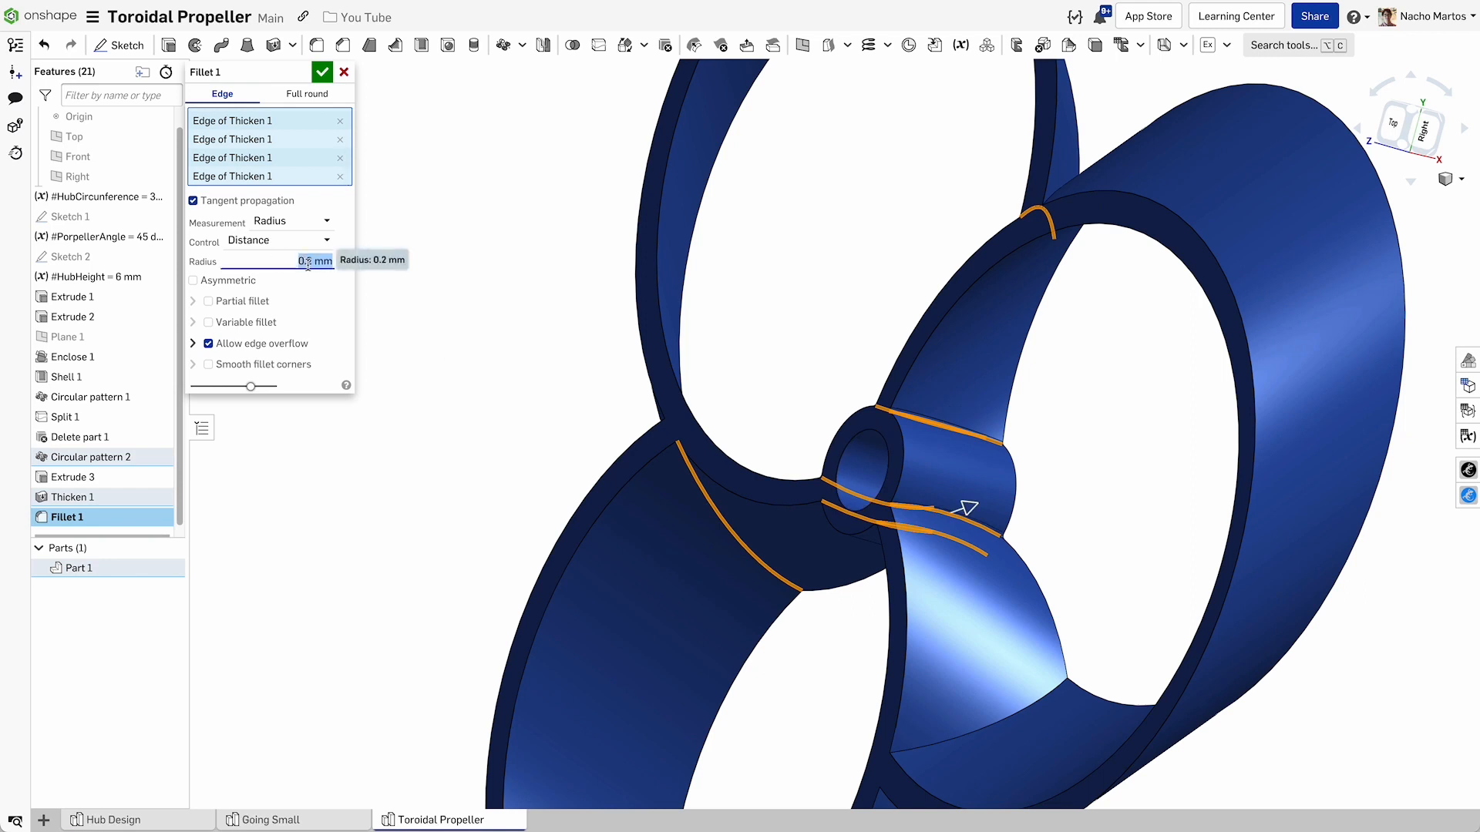
{"action": "type", "text": "0.5"}
{"action": "key", "text": "Return"}
{"action": "type", "text": "1"}
{"action": "key", "text": "Return"}
{"action": "right_click_drag", "start_coordinate": [427, 348], "coordinate": [602, 382]}
{"action": "scroll", "coordinate": [601, 512], "scroll_direction": "up", "scroll_amount": 8}
{"action": "scroll", "coordinate": [601, 511], "scroll_direction": "up", "scroll_amount": 5}
{"action": "right_click_drag", "start_coordinate": [602, 511], "coordinate": [622, 551]}
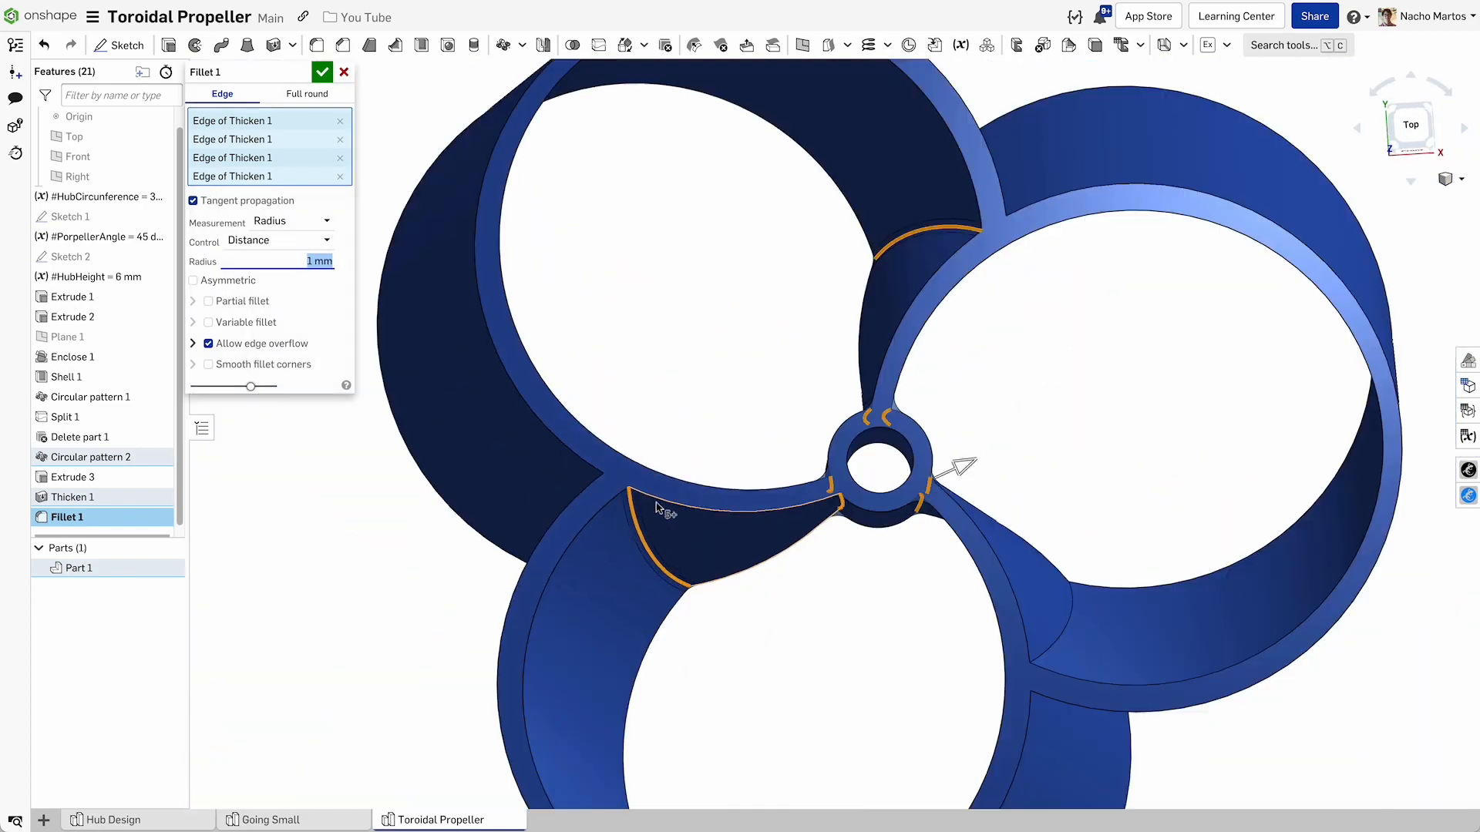
{"action": "mouse_move", "coordinate": [694, 488]}
{"action": "right_mouse_down"}
{"action": "mouse_move", "coordinate": [770, 374]}
{"action": "mouse_move", "coordinate": [868, 498]}
{"action": "right_mouse_up"}
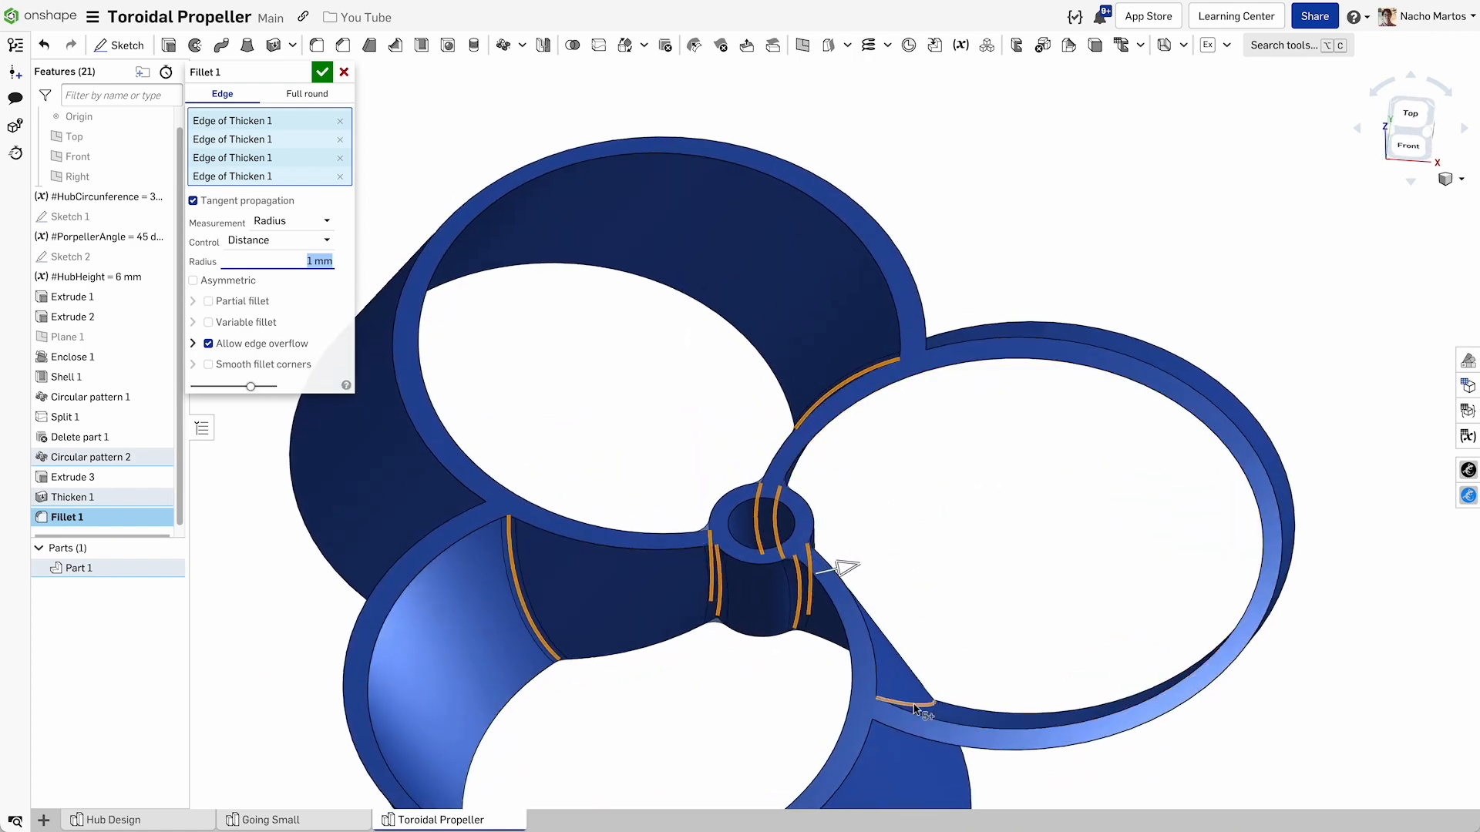
{"action": "left_click", "coordinate": [919, 710]}
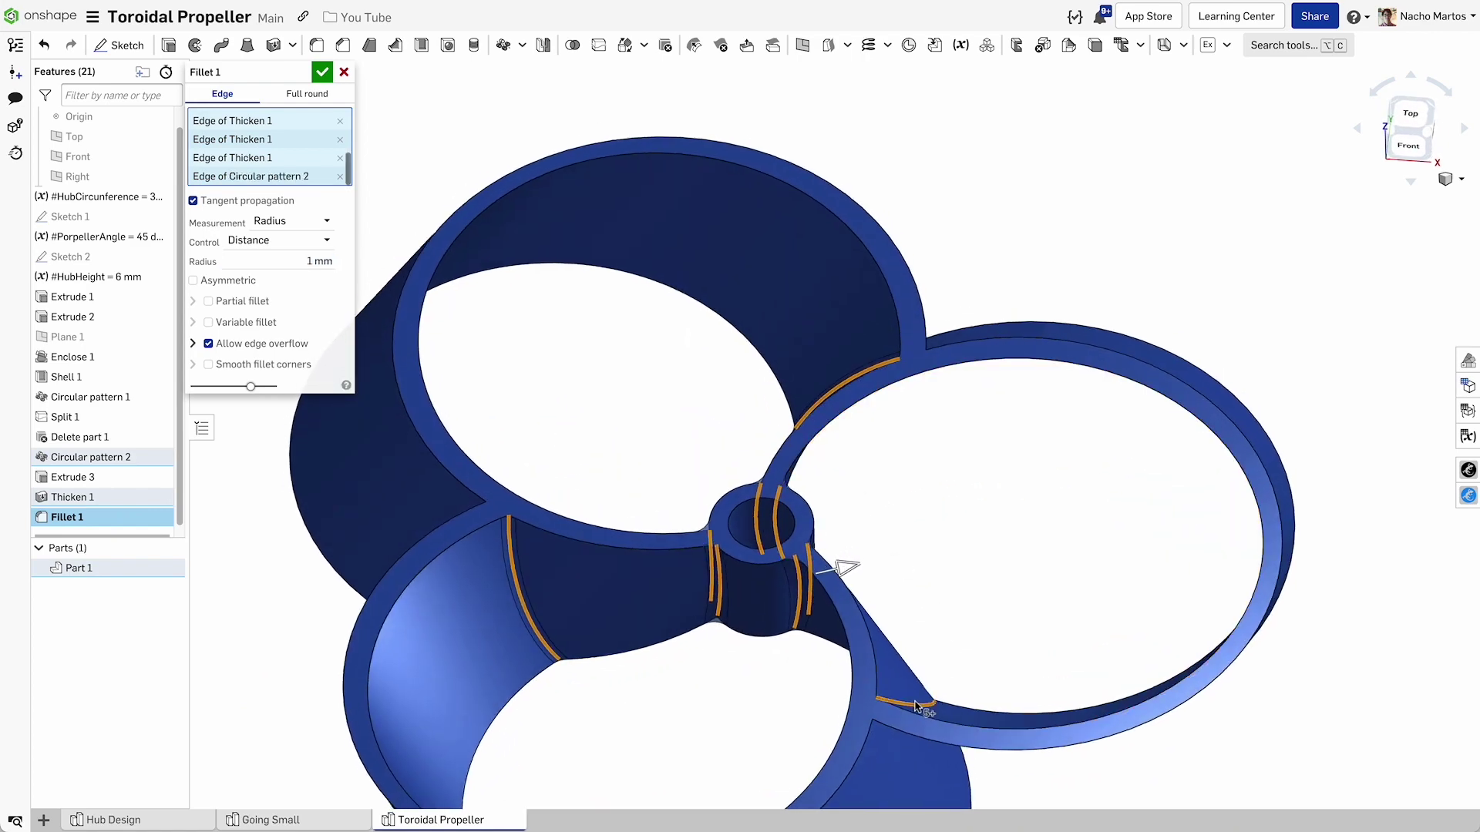
{"action": "left_click", "coordinate": [323, 71]}
Edit the PorpellerAngle variable from 45 deg to 30 deg and regenerate the blades.
{"action": "right_click_drag", "start_coordinate": [429, 198], "coordinate": [602, 278]}
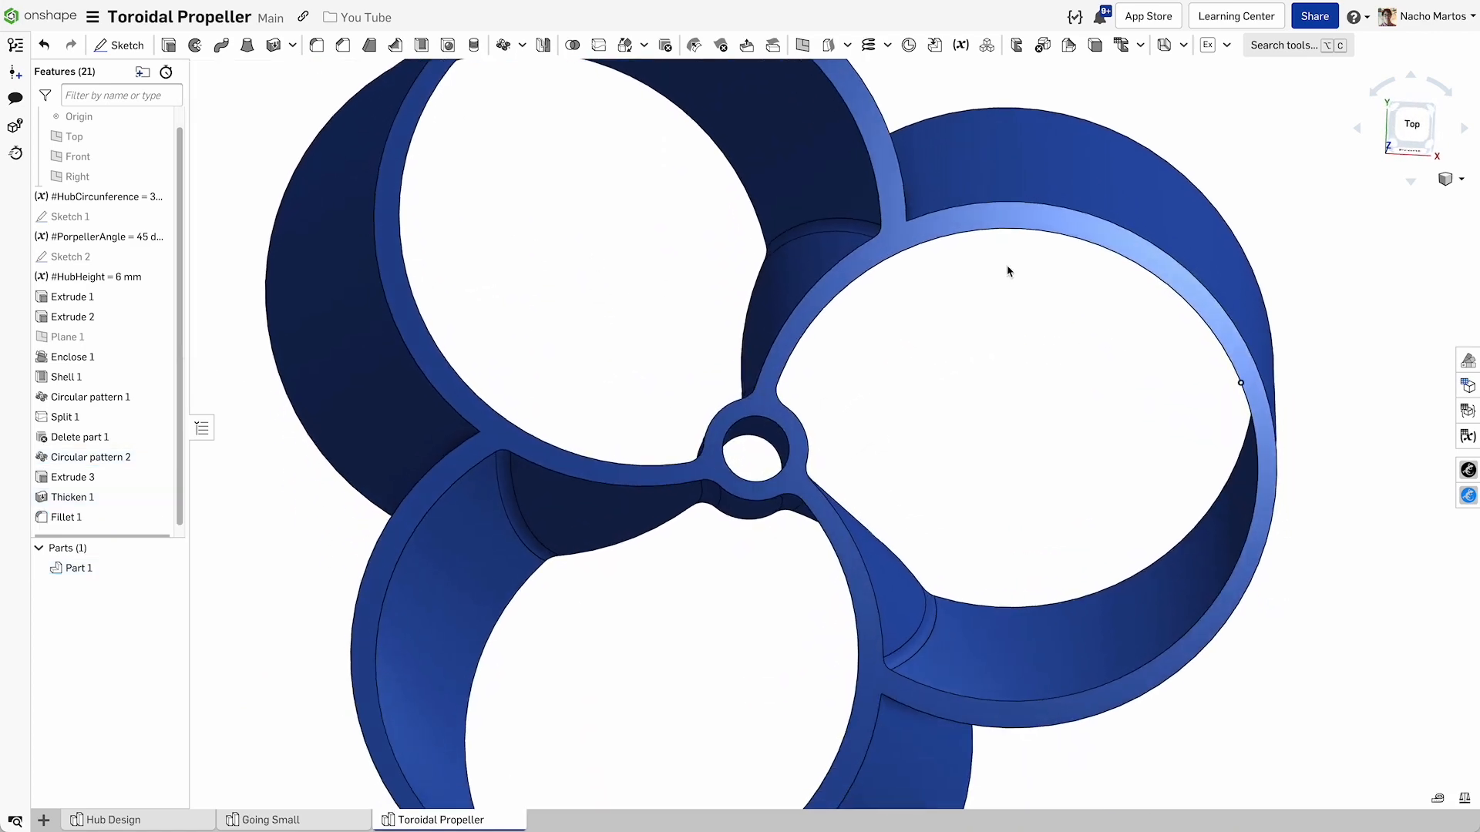
{"action": "scroll", "coordinate": [1163, 251], "scroll_direction": "down", "scroll_amount": 3}
{"action": "scroll", "coordinate": [868, 406], "scroll_direction": "up", "scroll_amount": 3}
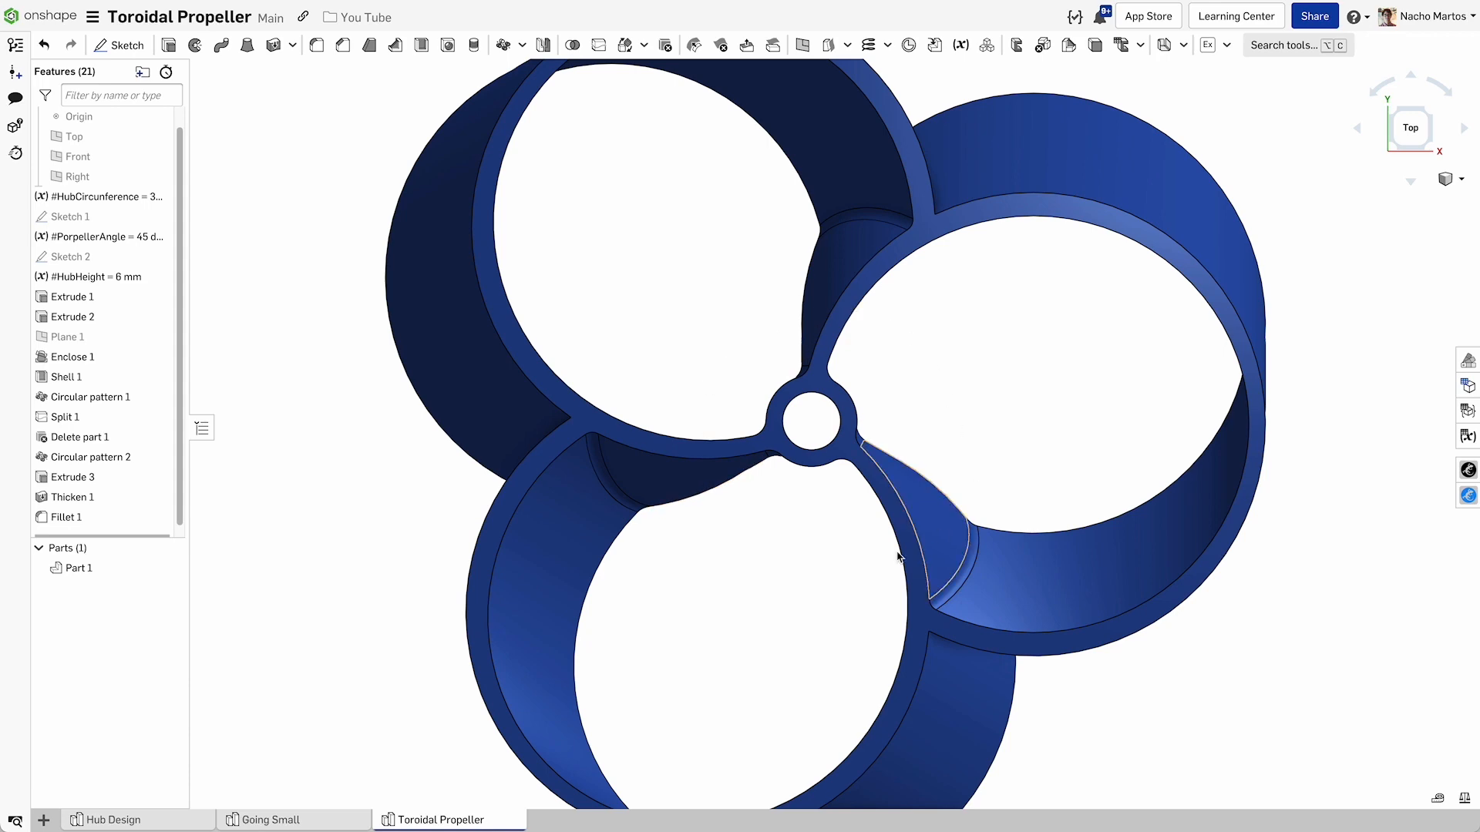
{"action": "double_click", "coordinate": [123, 237]}
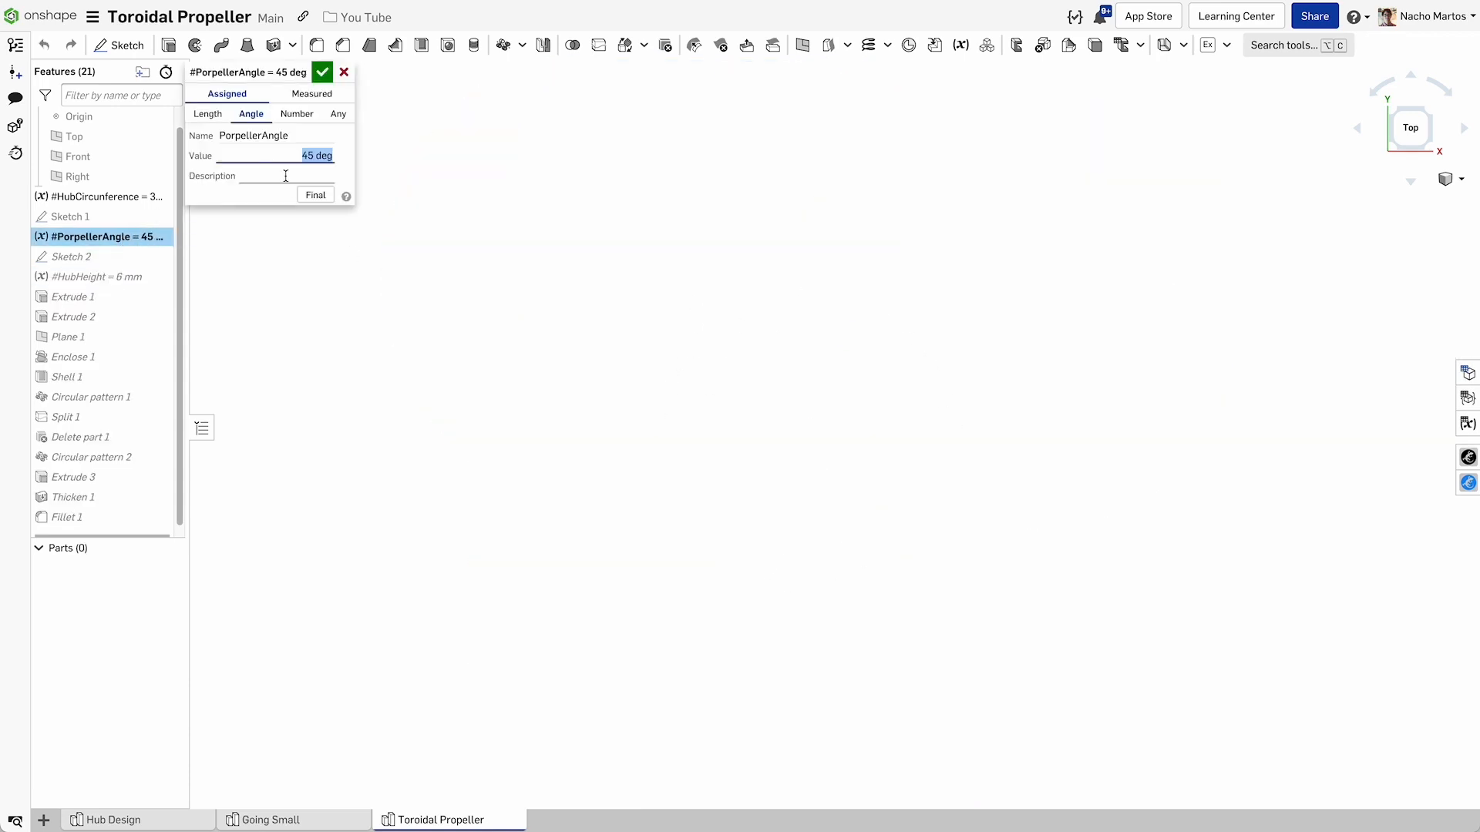
{"action": "left_click", "coordinate": [315, 195]}
{"action": "double_click", "coordinate": [293, 156]}
{"action": "type", "text": "30"}
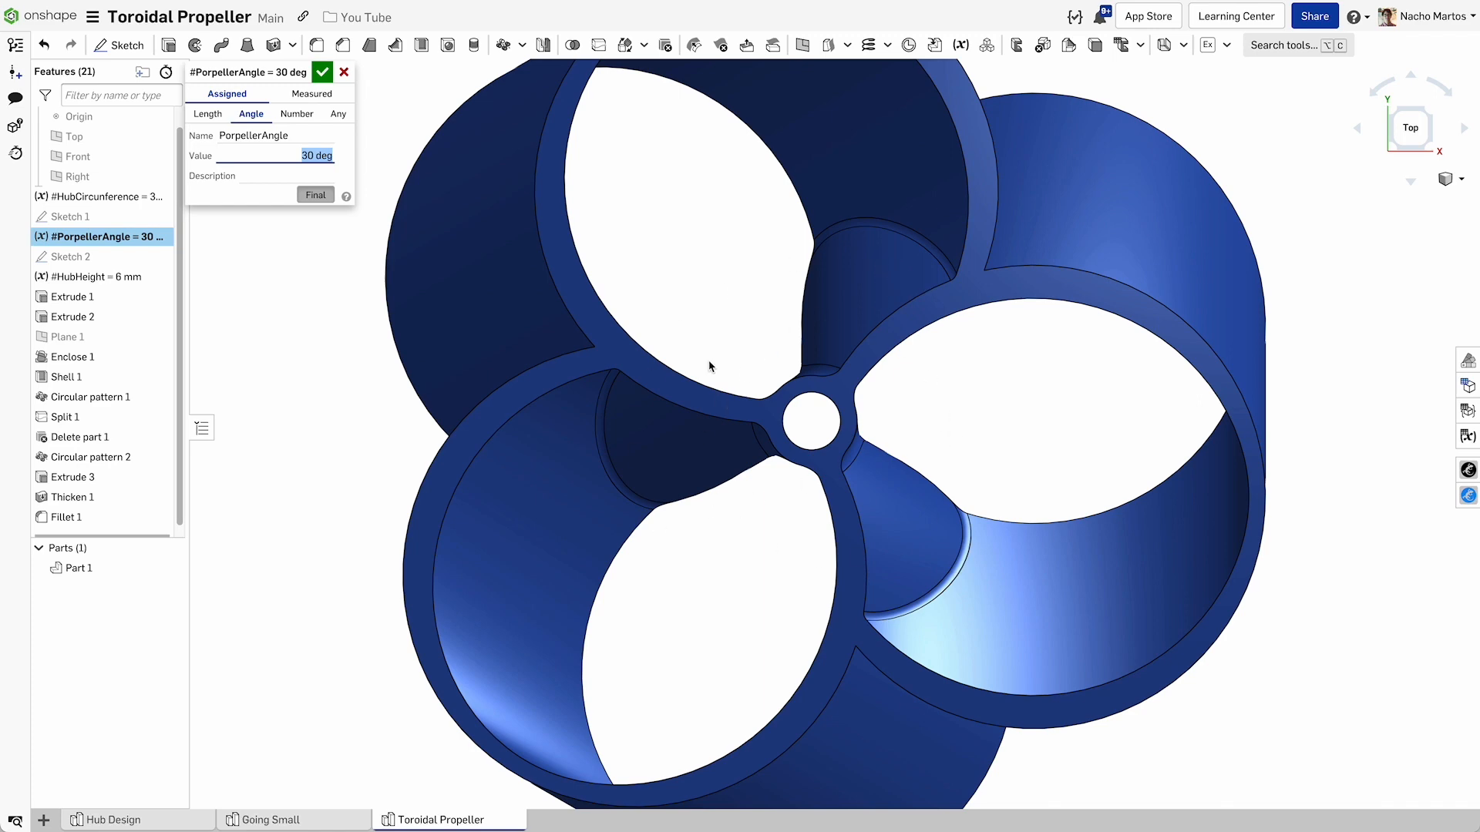
{"action": "left_click", "coordinate": [321, 73]}
{"action": "mouse_move", "coordinate": [289, 336]}
{"action": "right_mouse_down"}
{"action": "mouse_move", "coordinate": [378, 257]}
{"action": "mouse_move", "coordinate": [369, 411]}
{"action": "right_mouse_up"}
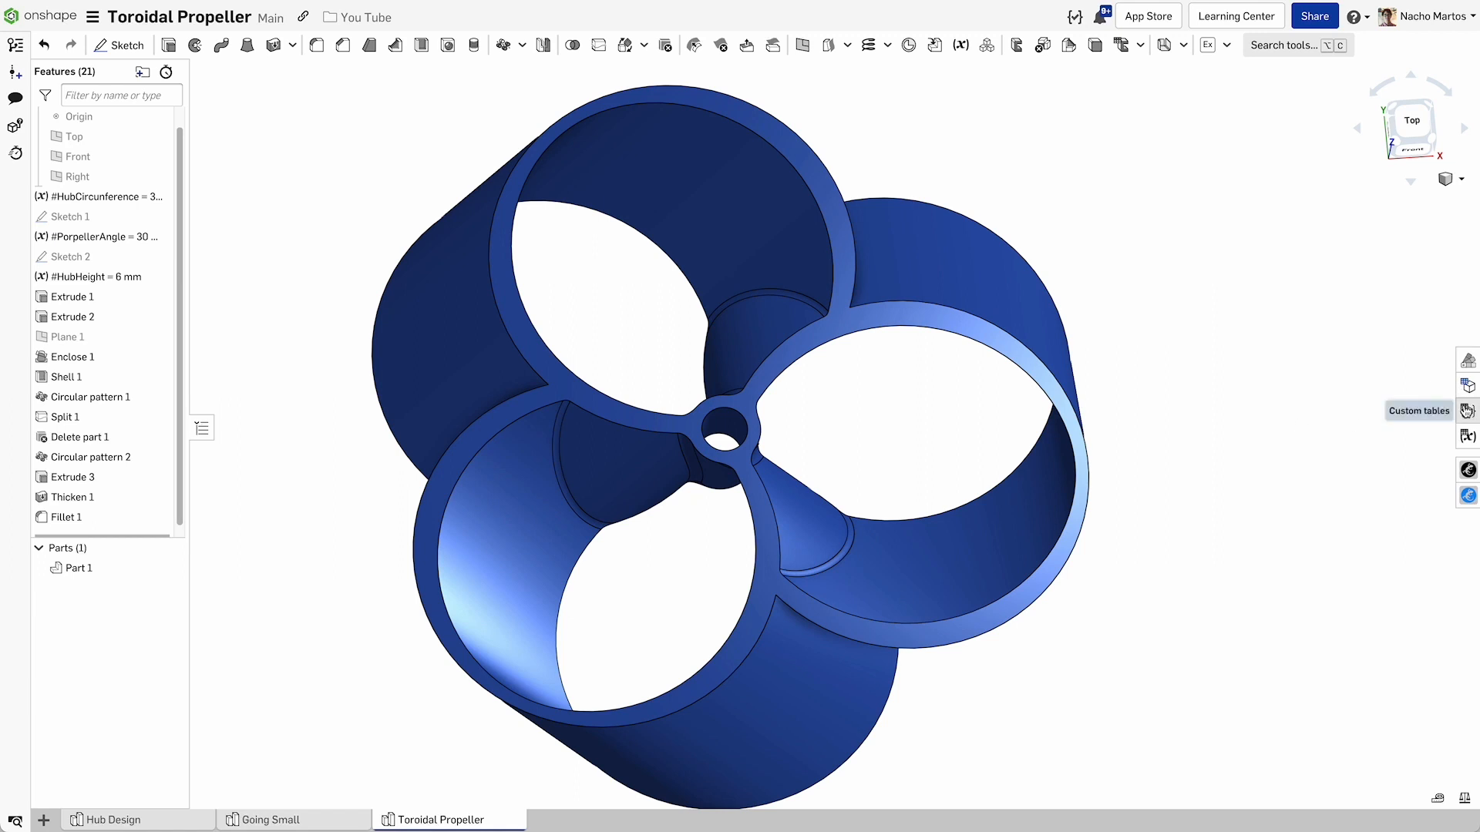
Create an Angle configuration variable of angle type, default 40 deg, minimum 5 deg, maximum 80 deg.
{"action": "left_click", "coordinate": [1468, 410]}
{"action": "scroll", "coordinate": [785, 325], "scroll_direction": "down", "scroll_amount": 2}
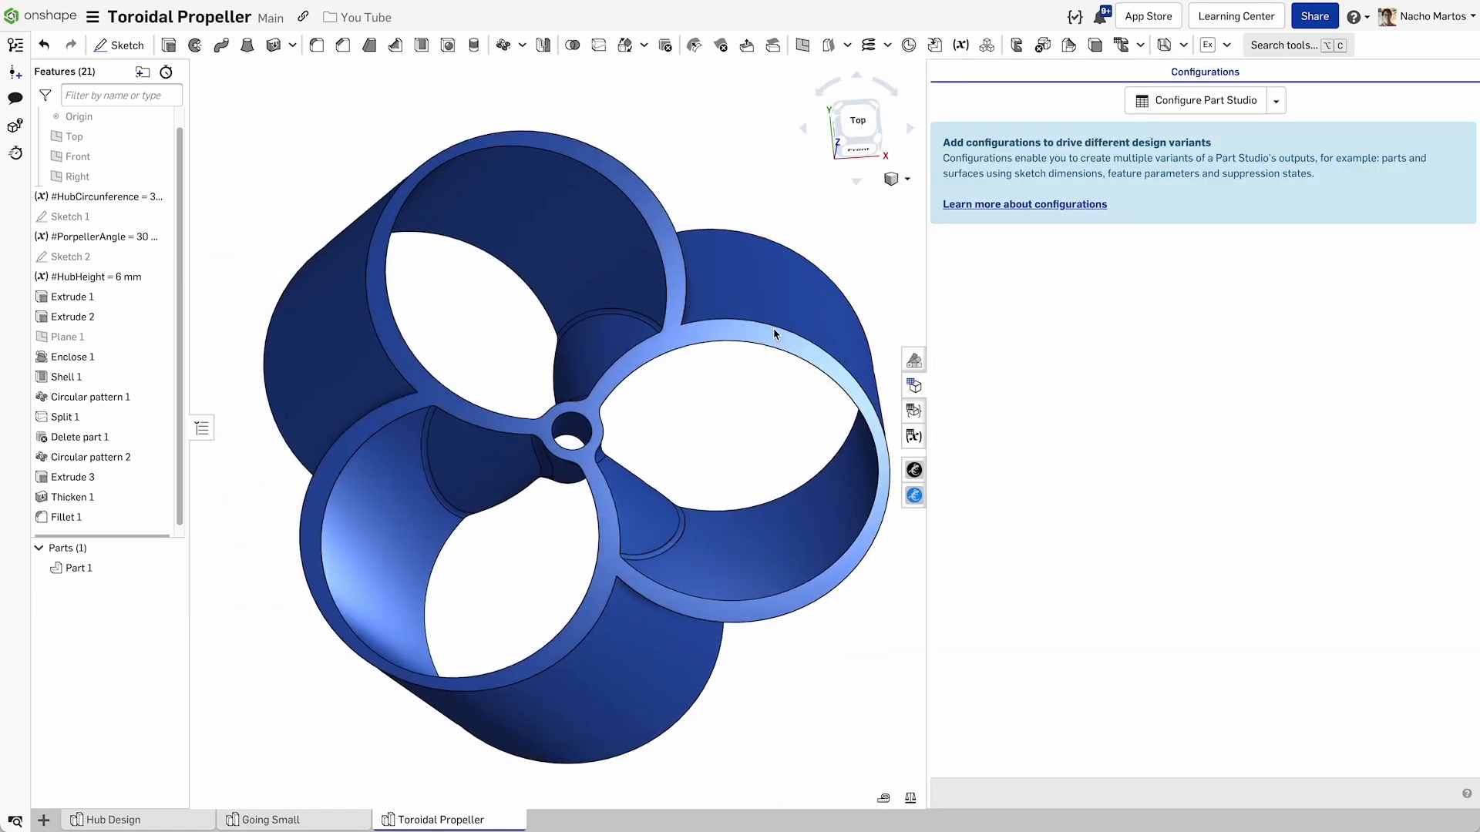
{"action": "left_click", "coordinate": [1276, 100]}
{"action": "left_click", "coordinate": [1239, 173]}
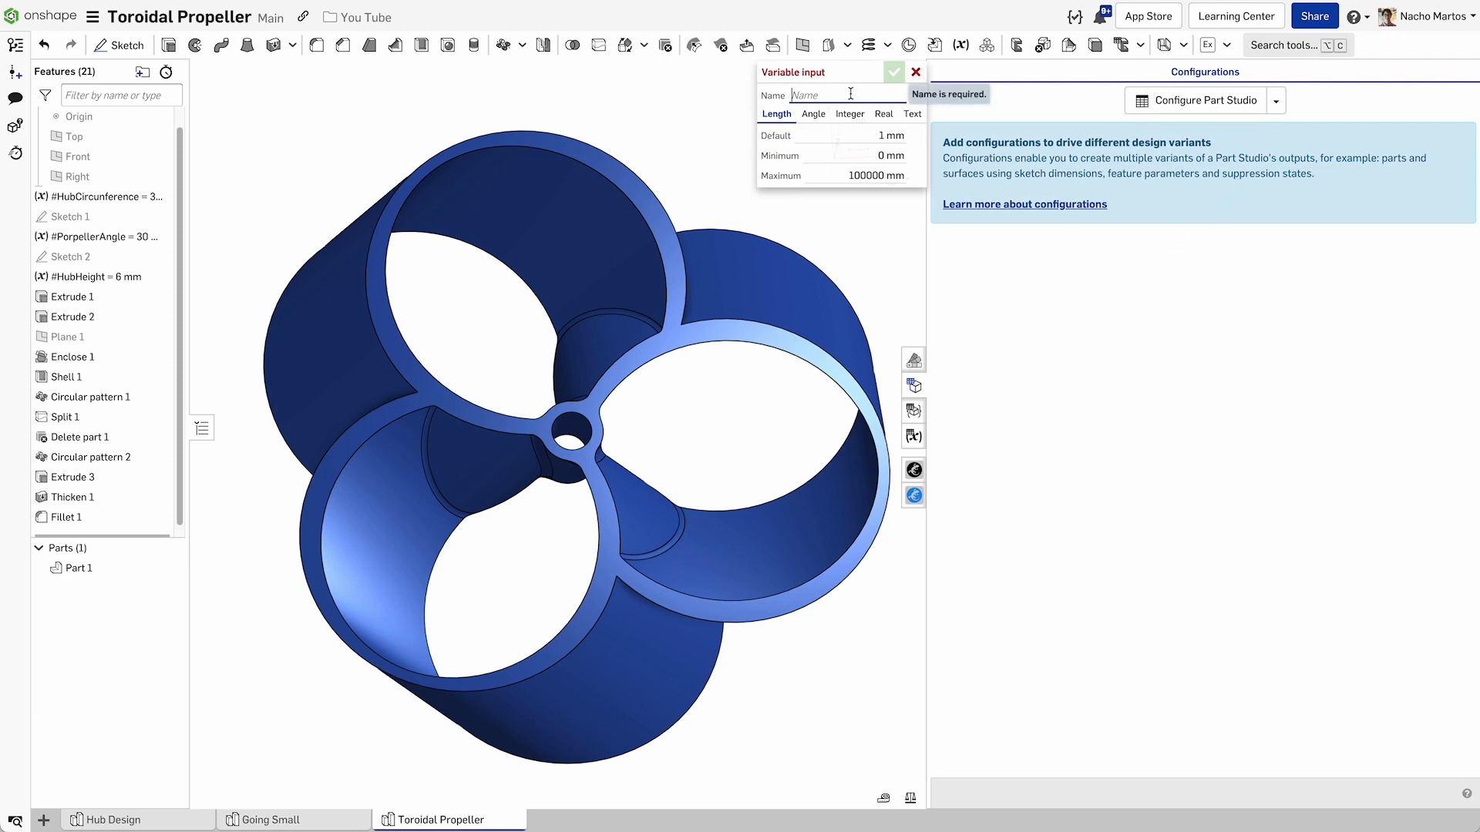
{"action": "type", "text": "Angle"}
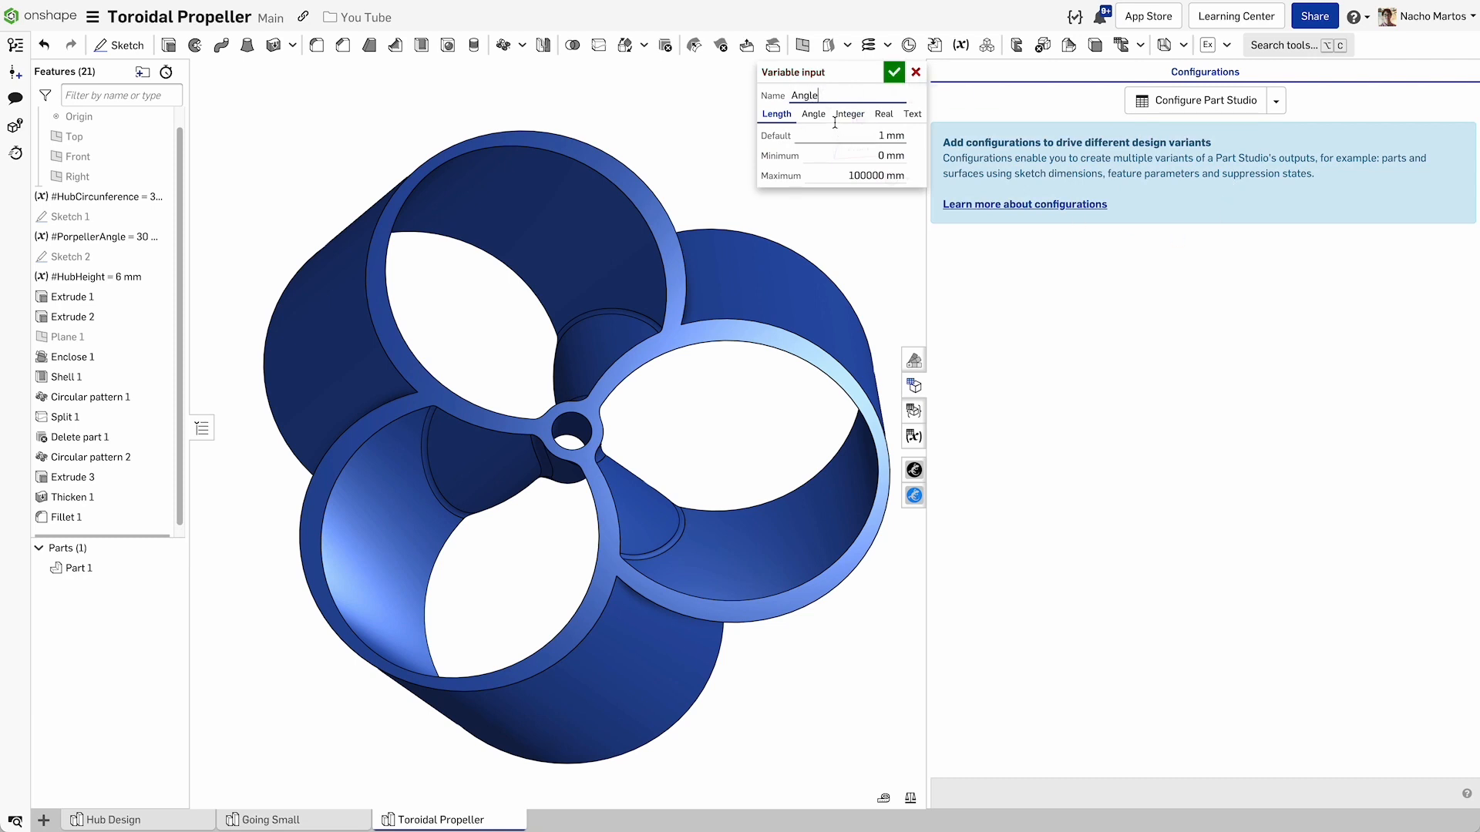
{"action": "left_click", "coordinate": [813, 114]}
{"action": "double_click", "coordinate": [876, 135]}
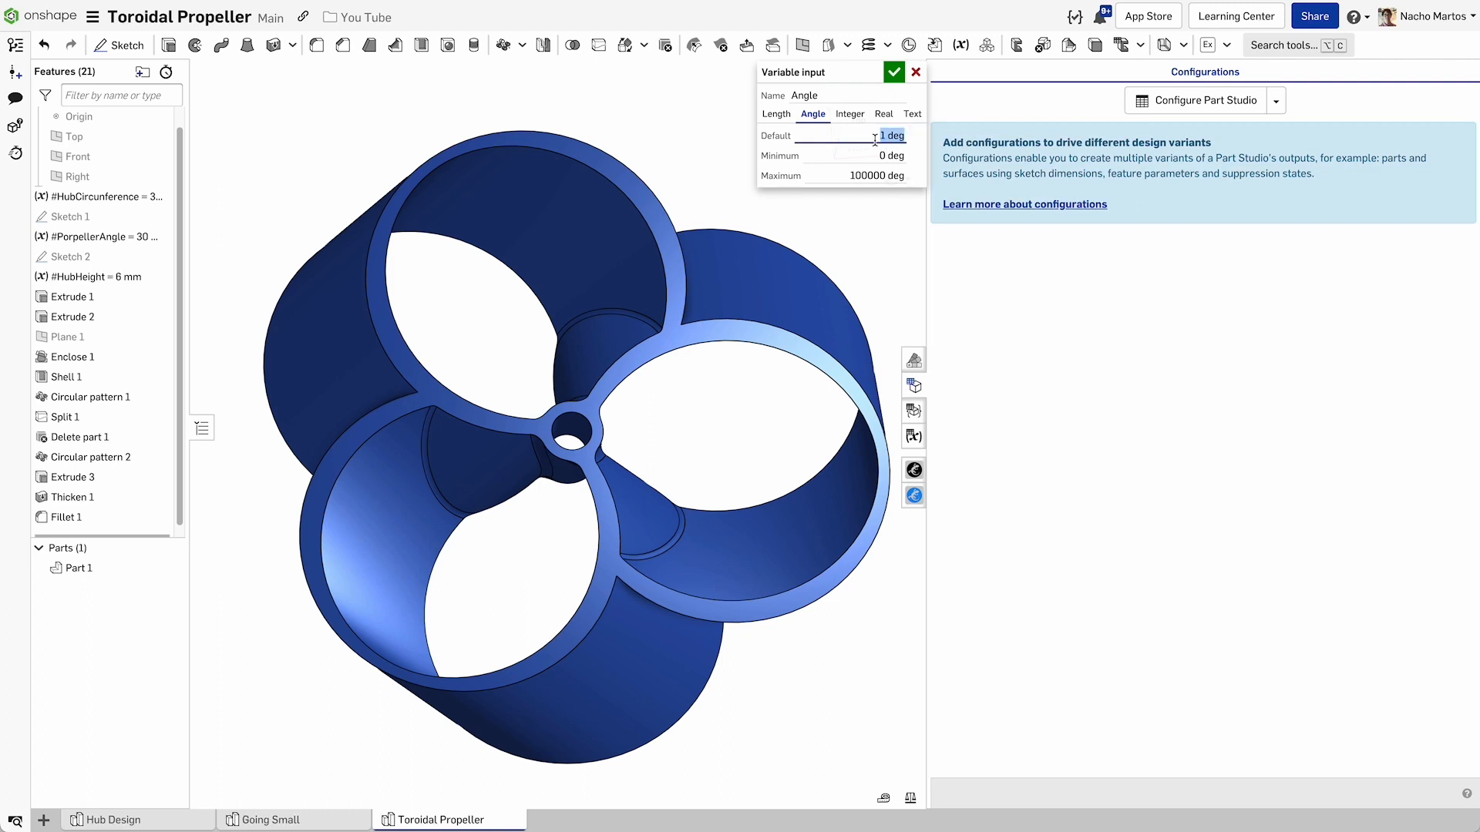
{"action": "type", "text": "40"}
{"action": "key", "text": "Tab"}
{"action": "type", "text": "5"}
{"action": "key", "text": "Tab"}
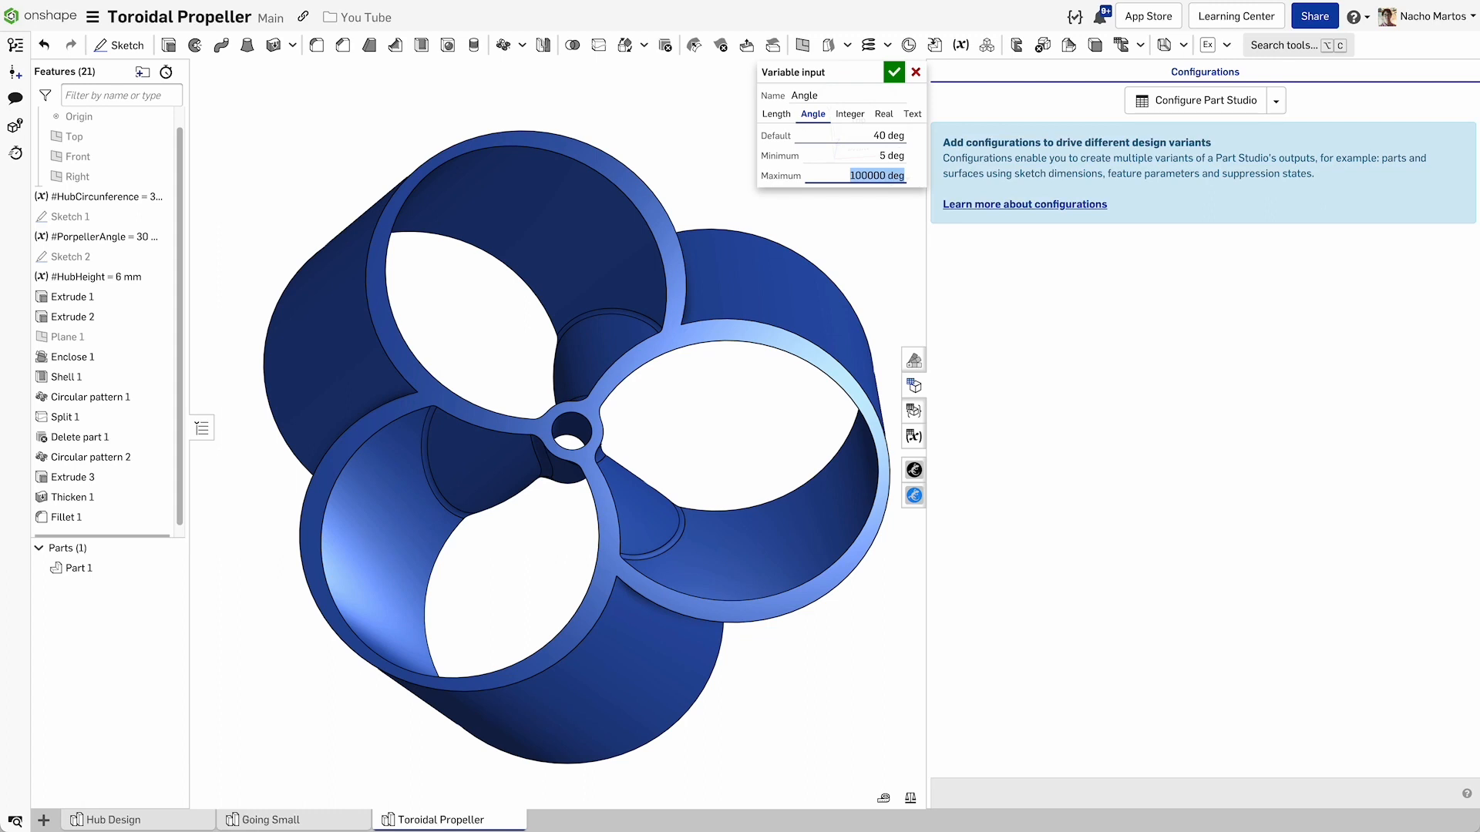
{"action": "type", "text": "80"}
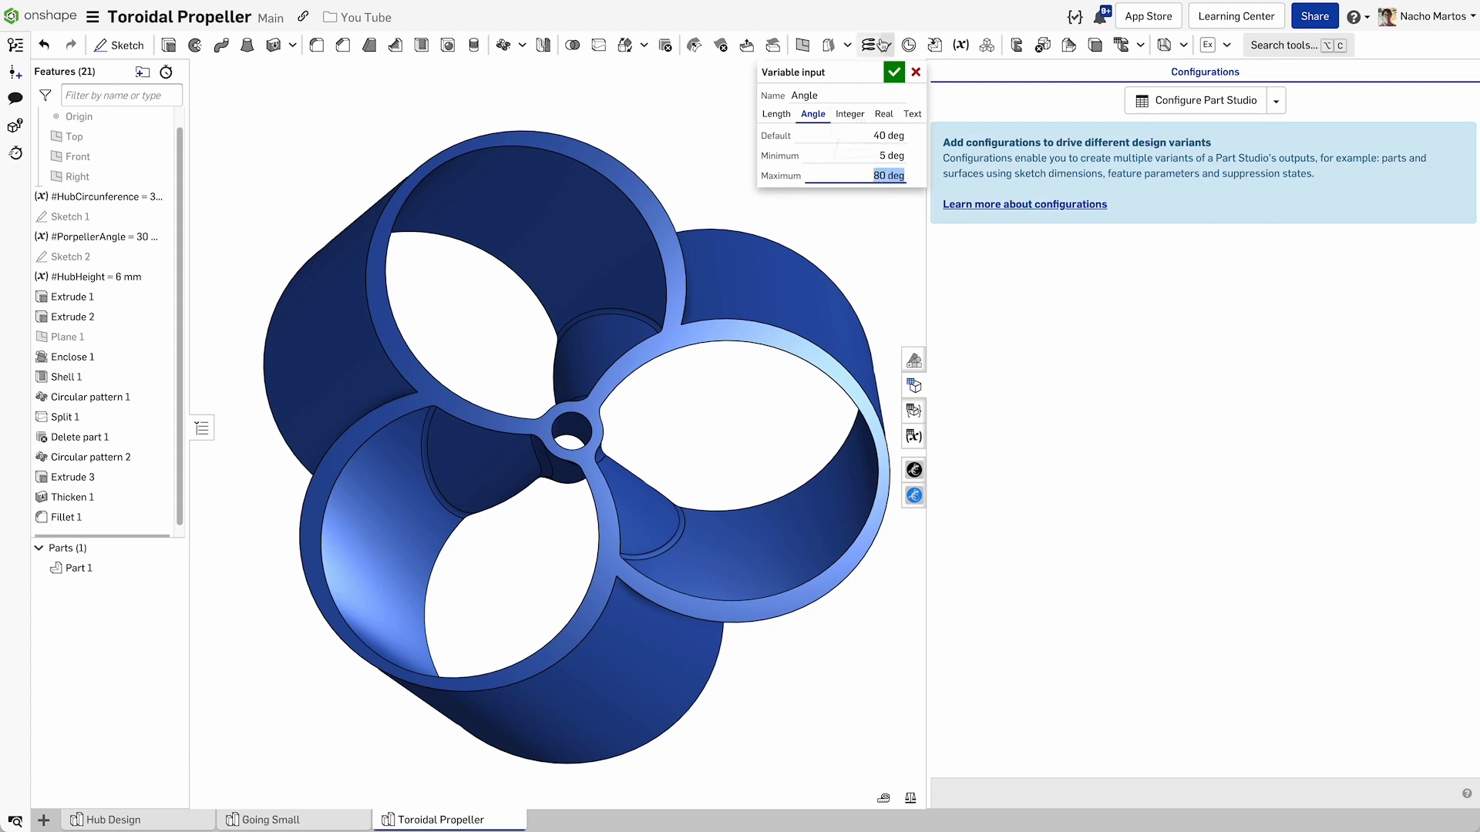
{"action": "key", "text": "Tab"}
{"action": "left_click", "coordinate": [894, 73]}
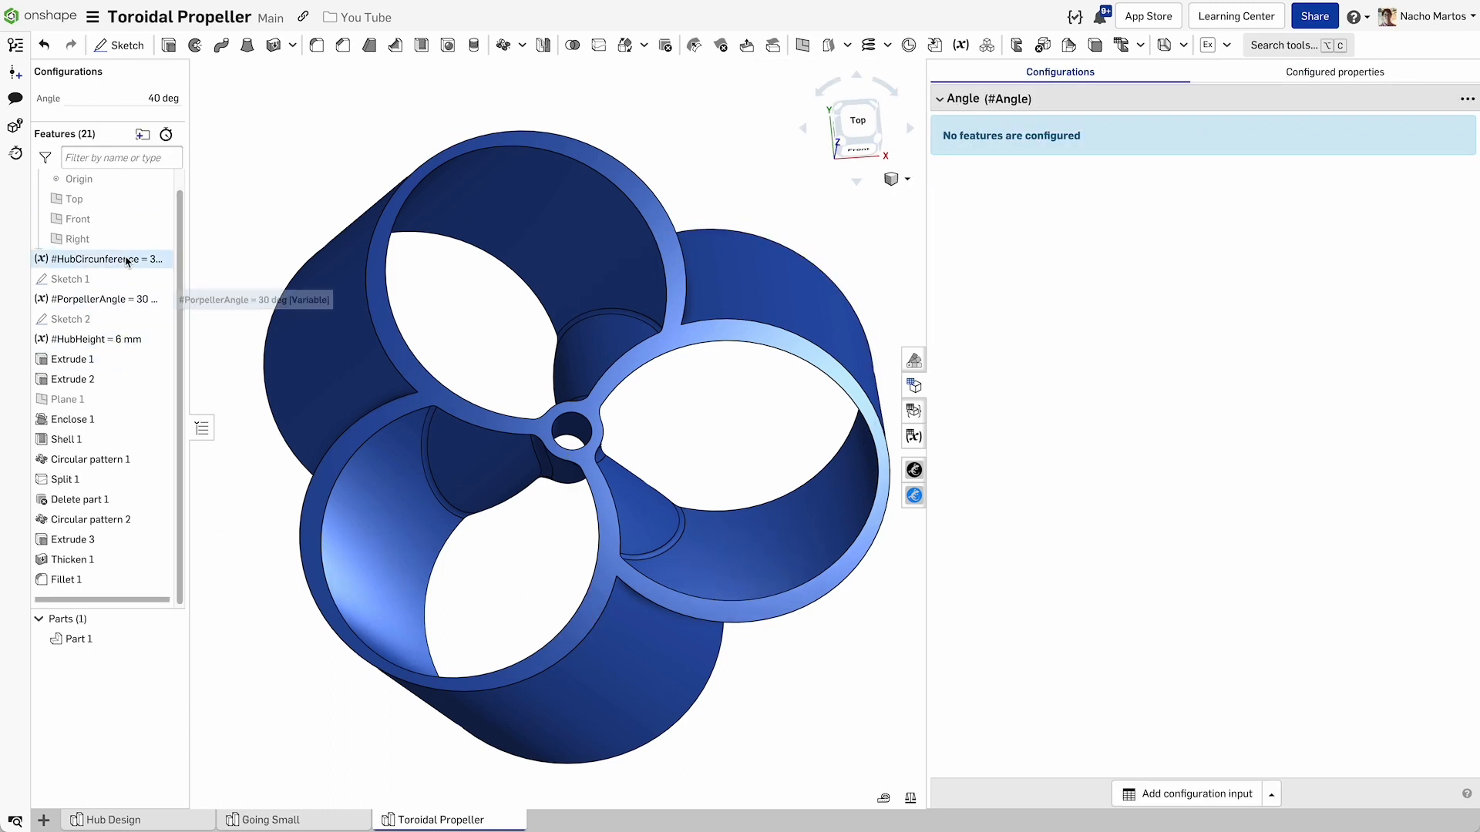
Set PorpellerAngle's value to #Angle so the configuration input drives it.
{"action": "double_click", "coordinate": [126, 299]}
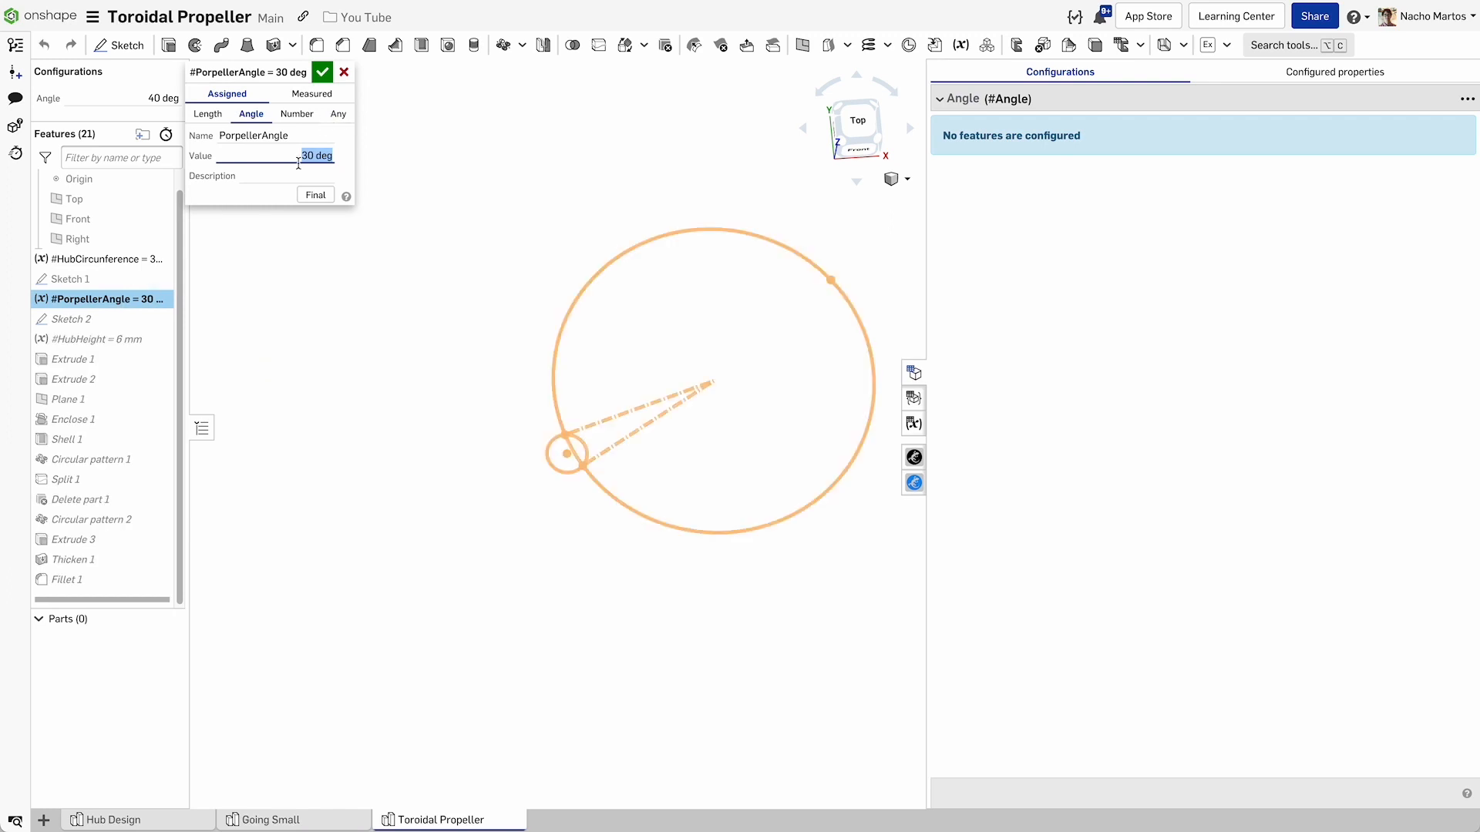
{"action": "type", "text": "#"}
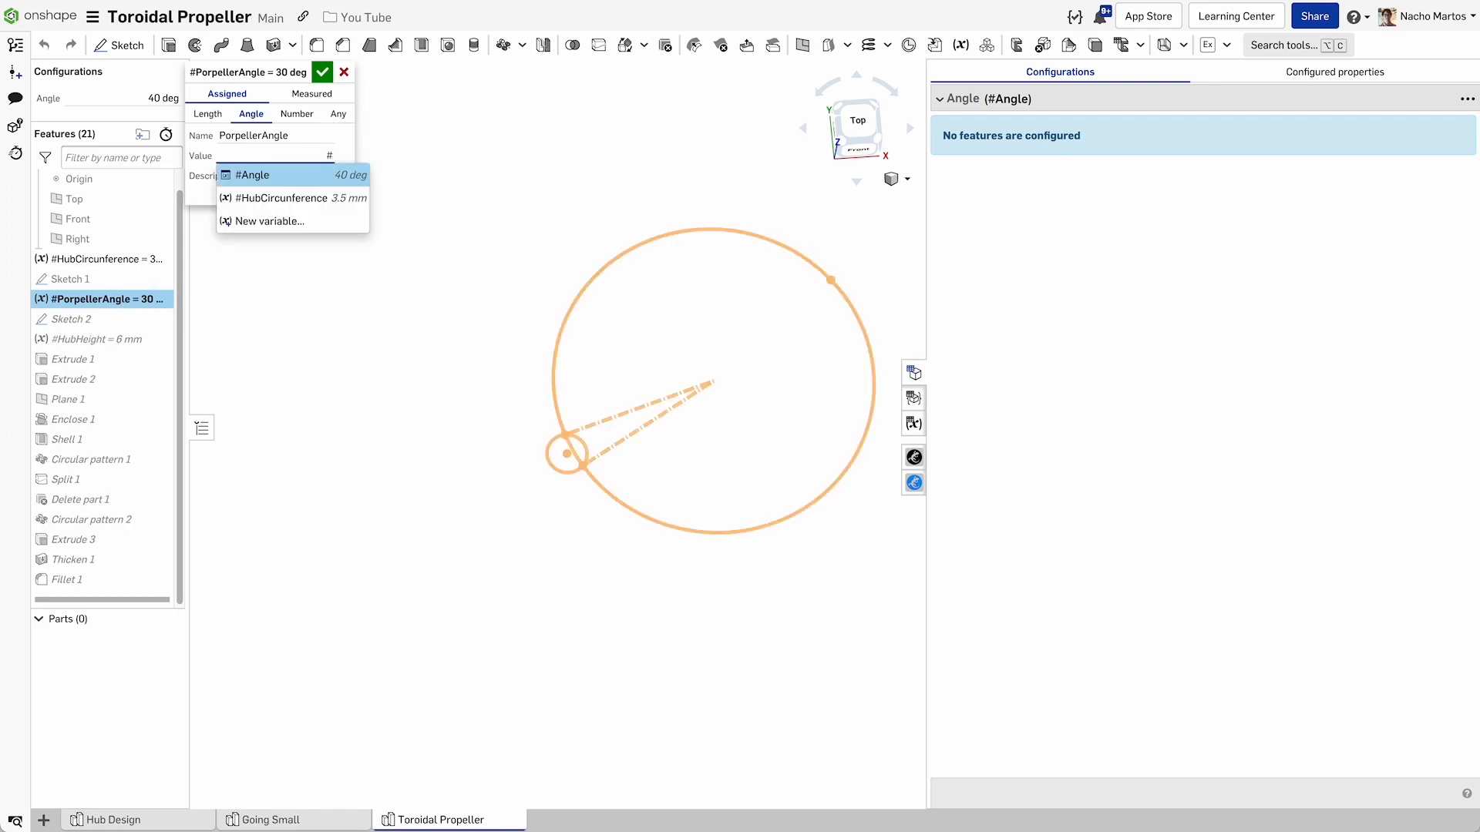
{"action": "left_click", "coordinate": [252, 175]}
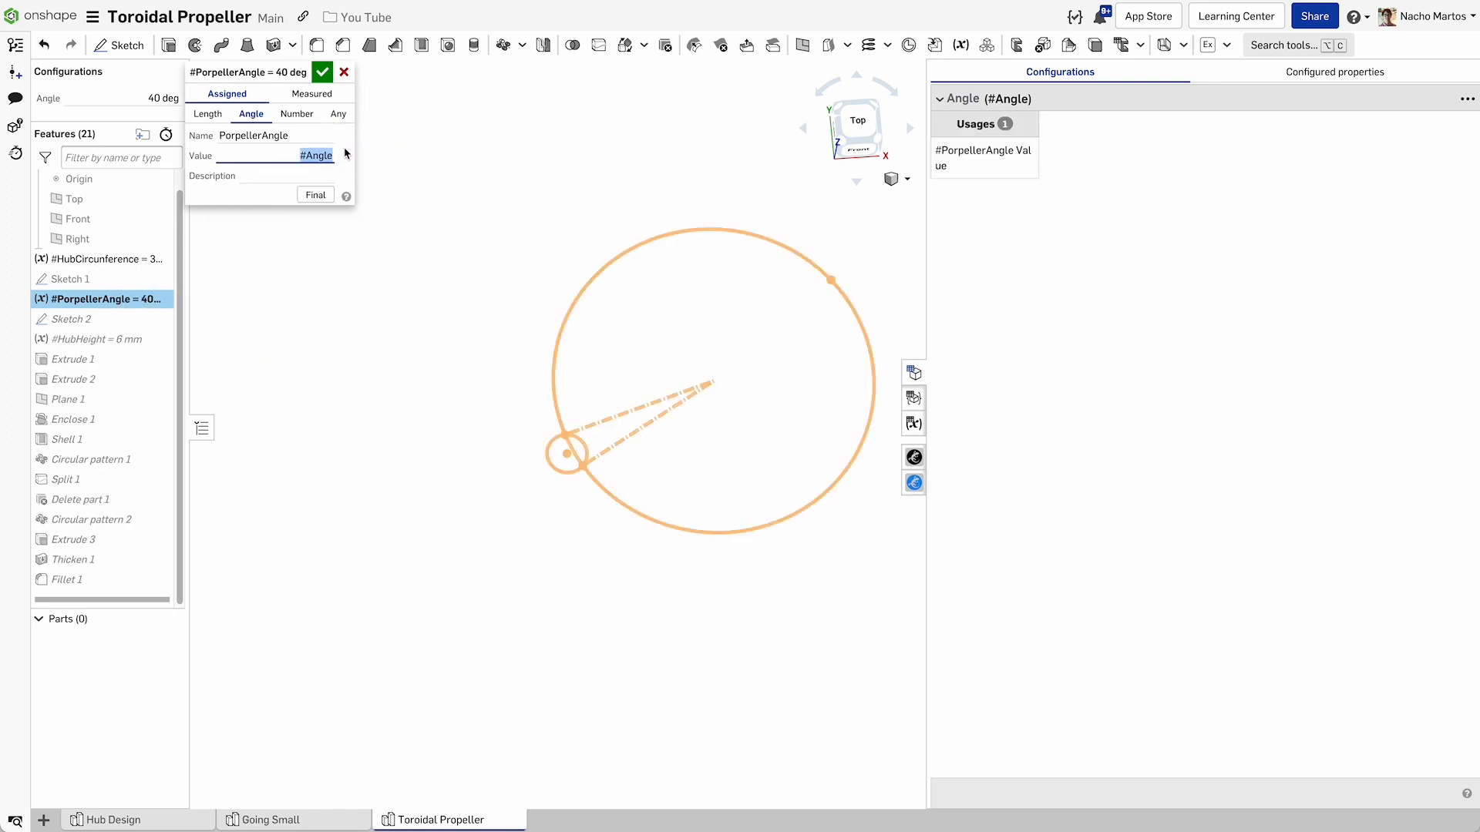
{"action": "left_click", "coordinate": [323, 72]}
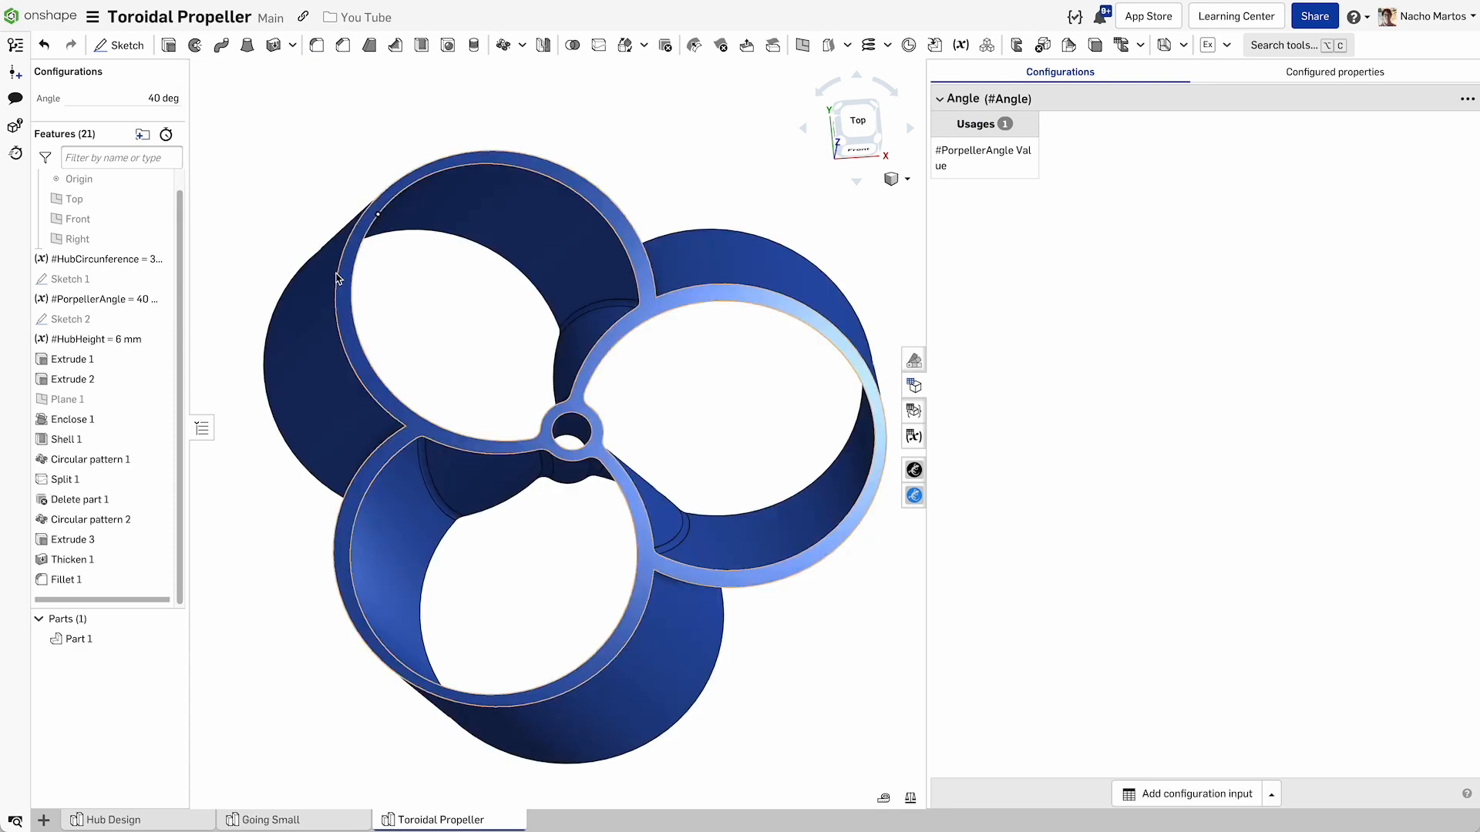
Try the Angle configuration at 30, 20, 30, 50 and back to 30 deg, then close the panel.
{"action": "left_click", "coordinate": [127, 99]}
{"action": "type", "text": "30"}
{"action": "key", "text": "Return"}
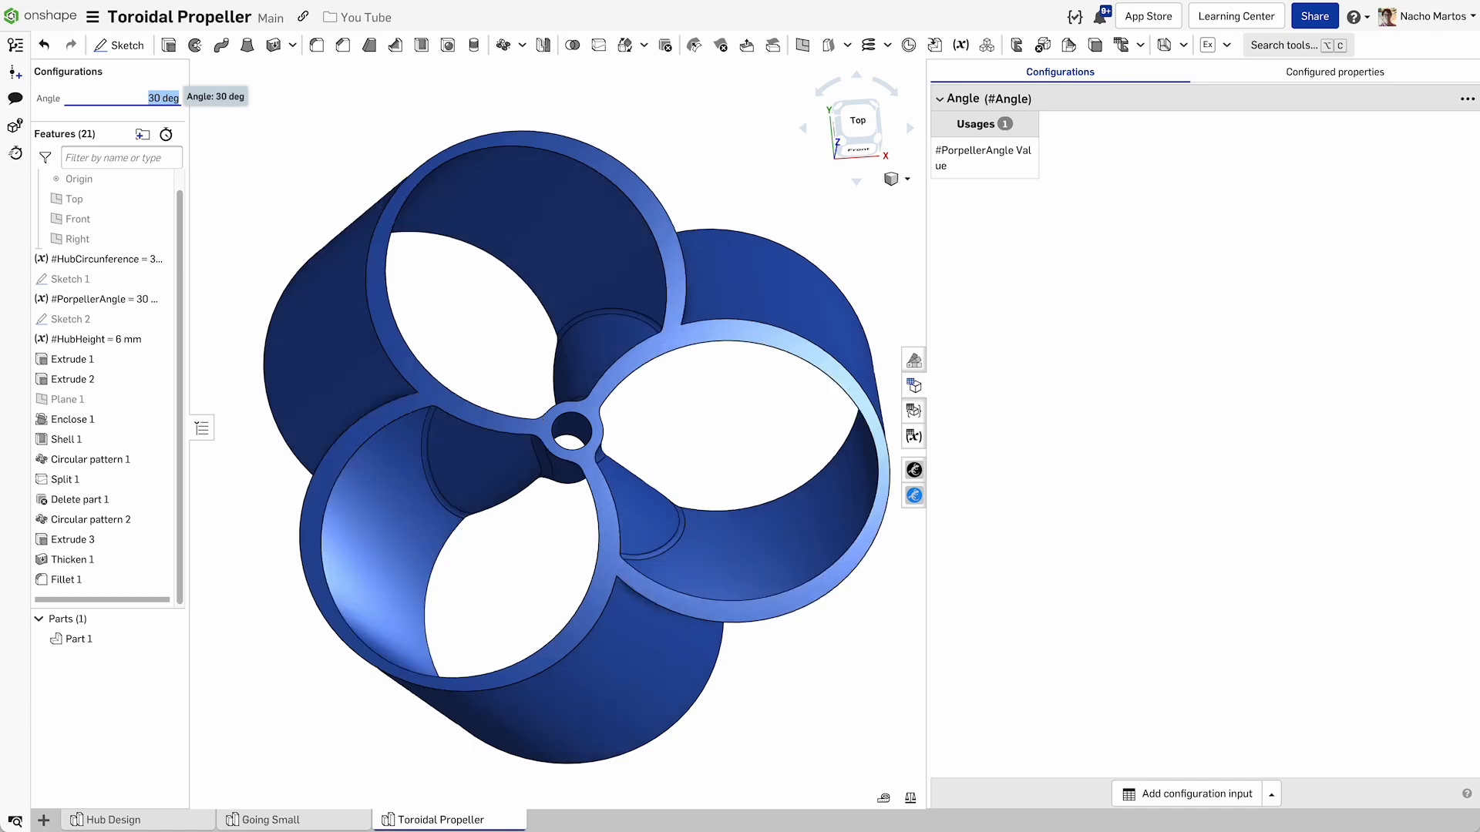
{"action": "type", "text": "1"}
{"action": "type", "text": "20"}
{"action": "key", "text": "Return"}
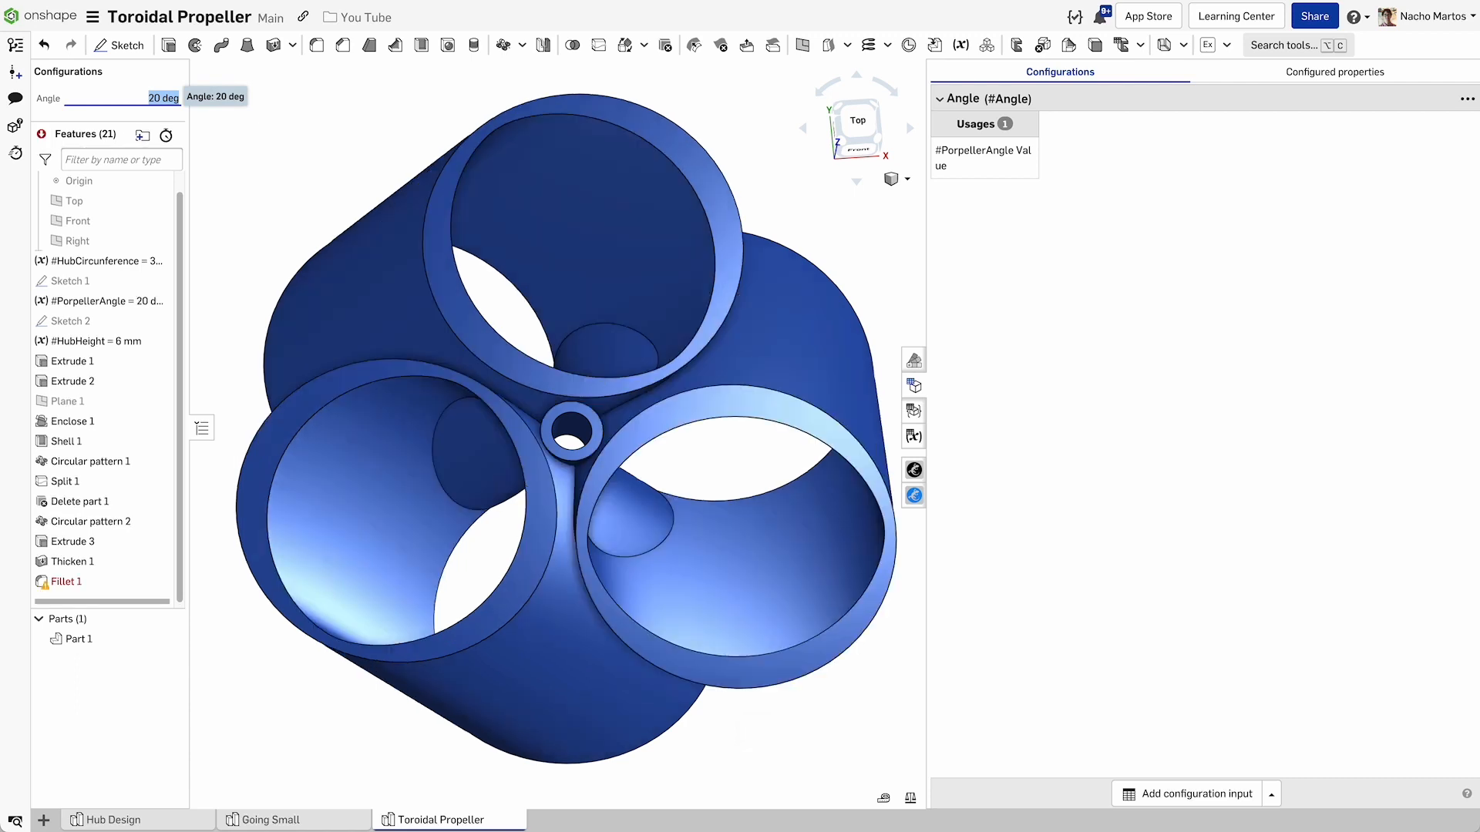
{"action": "type", "text": "30"}
{"action": "key", "text": "Return"}
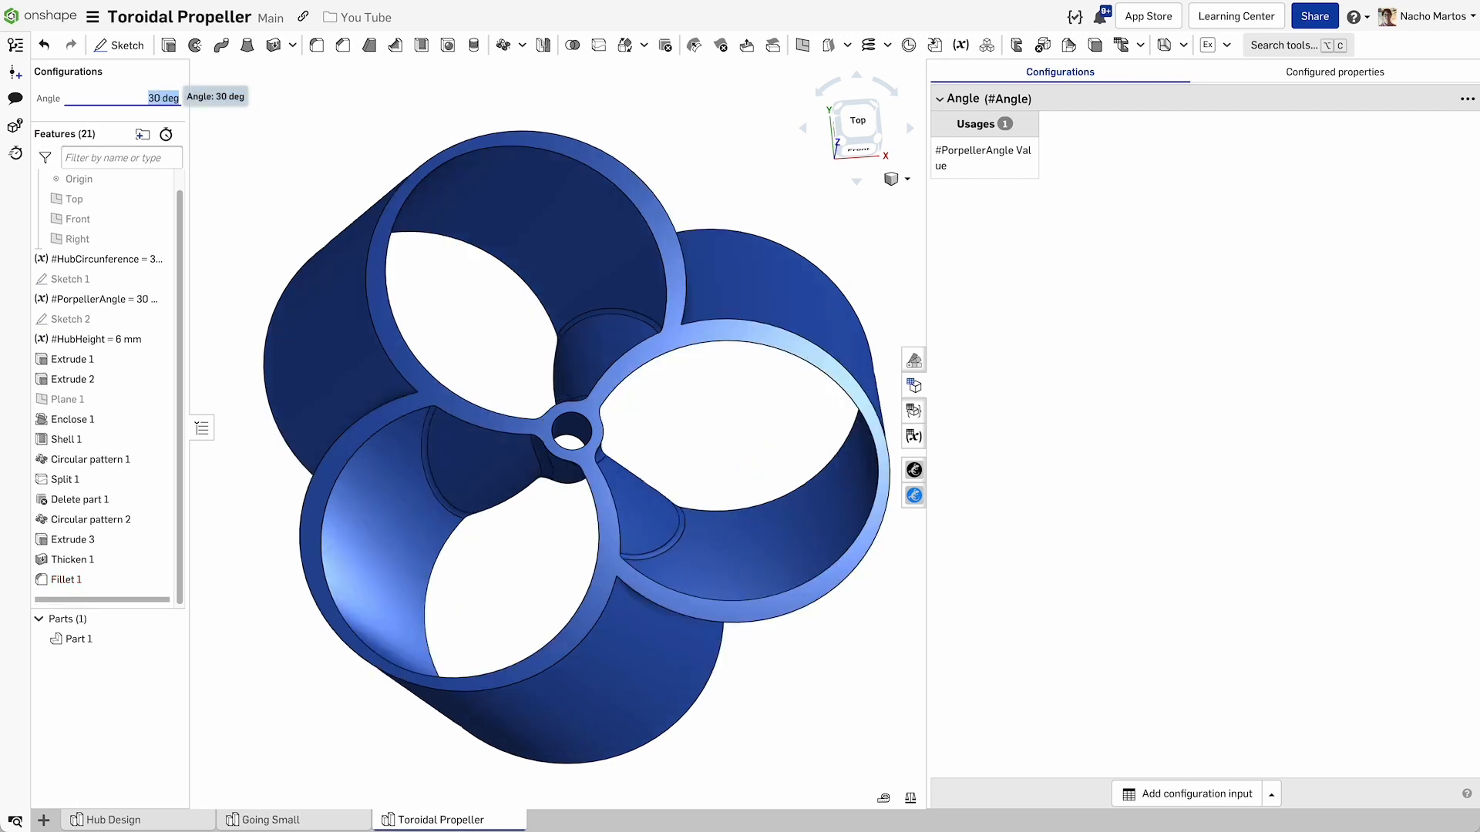
{"action": "type", "text": "50"}
{"action": "key", "text": "Return"}
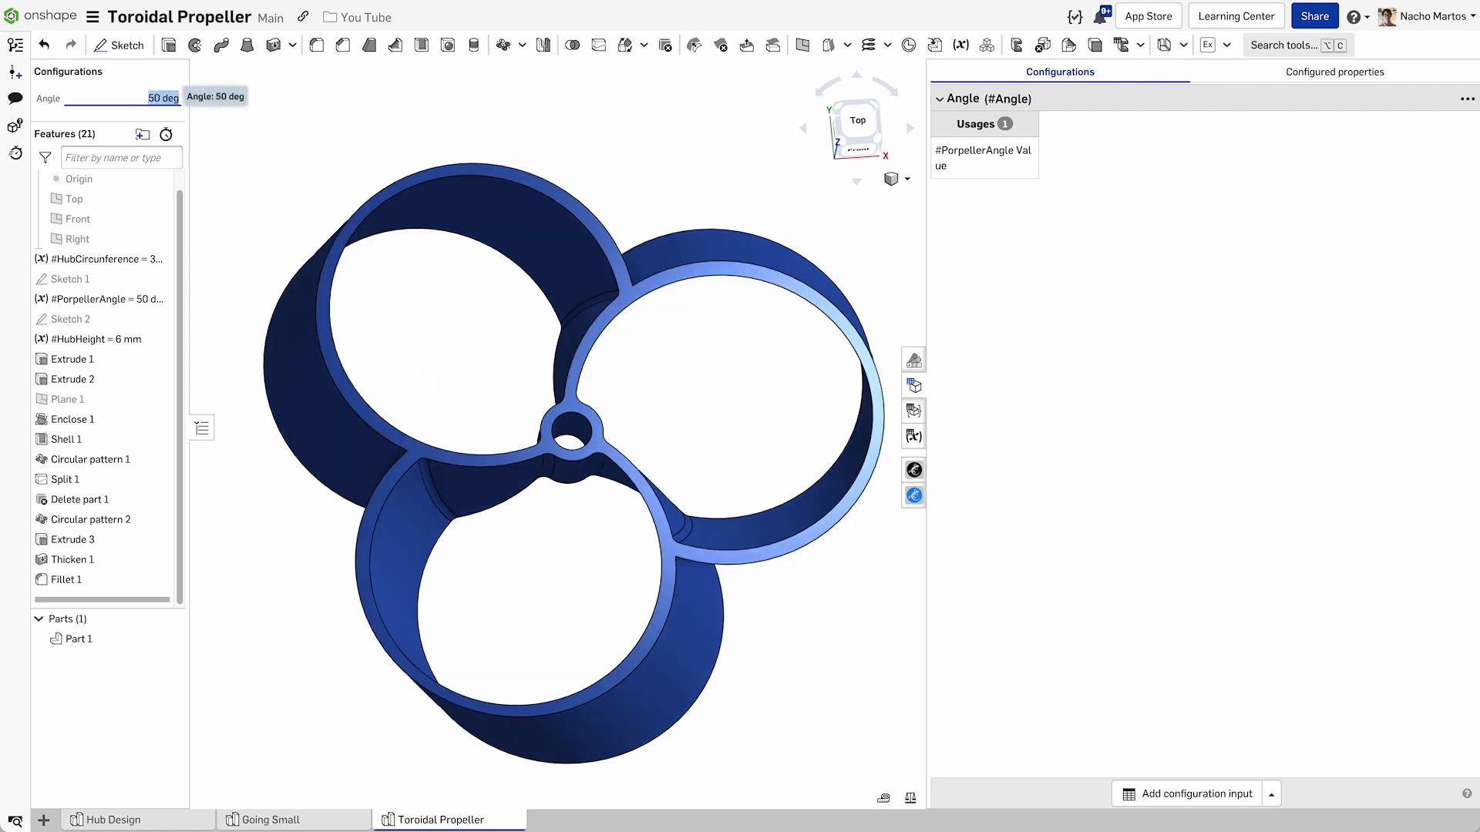
{"action": "type", "text": "30"}
{"action": "key", "text": "Return"}
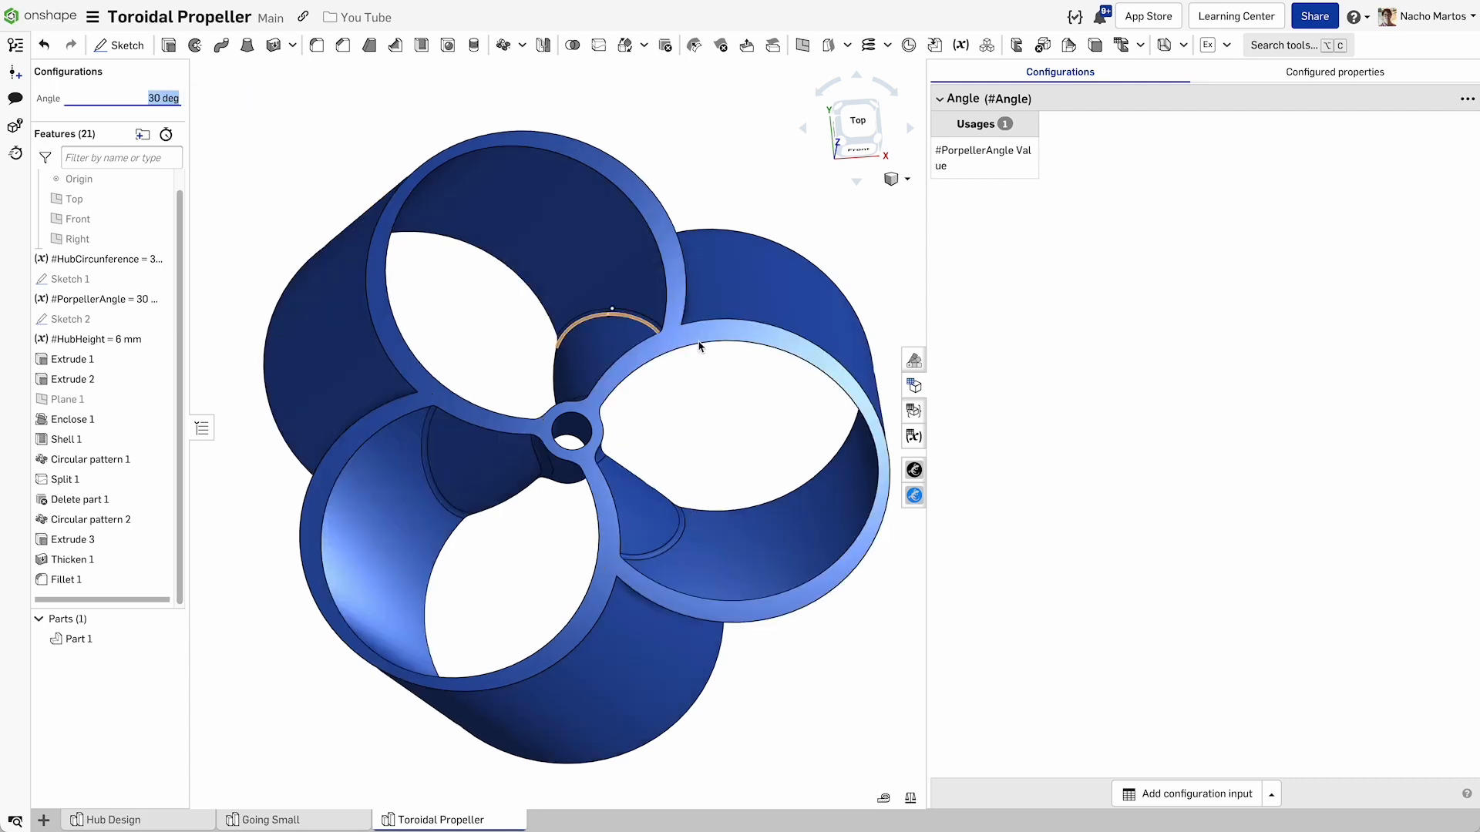
{"action": "left_click", "coordinate": [914, 495]}
{"action": "mouse_move", "coordinate": [943, 483]}
{"action": "right_mouse_down"}
{"action": "mouse_move", "coordinate": [864, 393]}
{"action": "mouse_move", "coordinate": [862, 426]}
{"action": "right_mouse_up"}
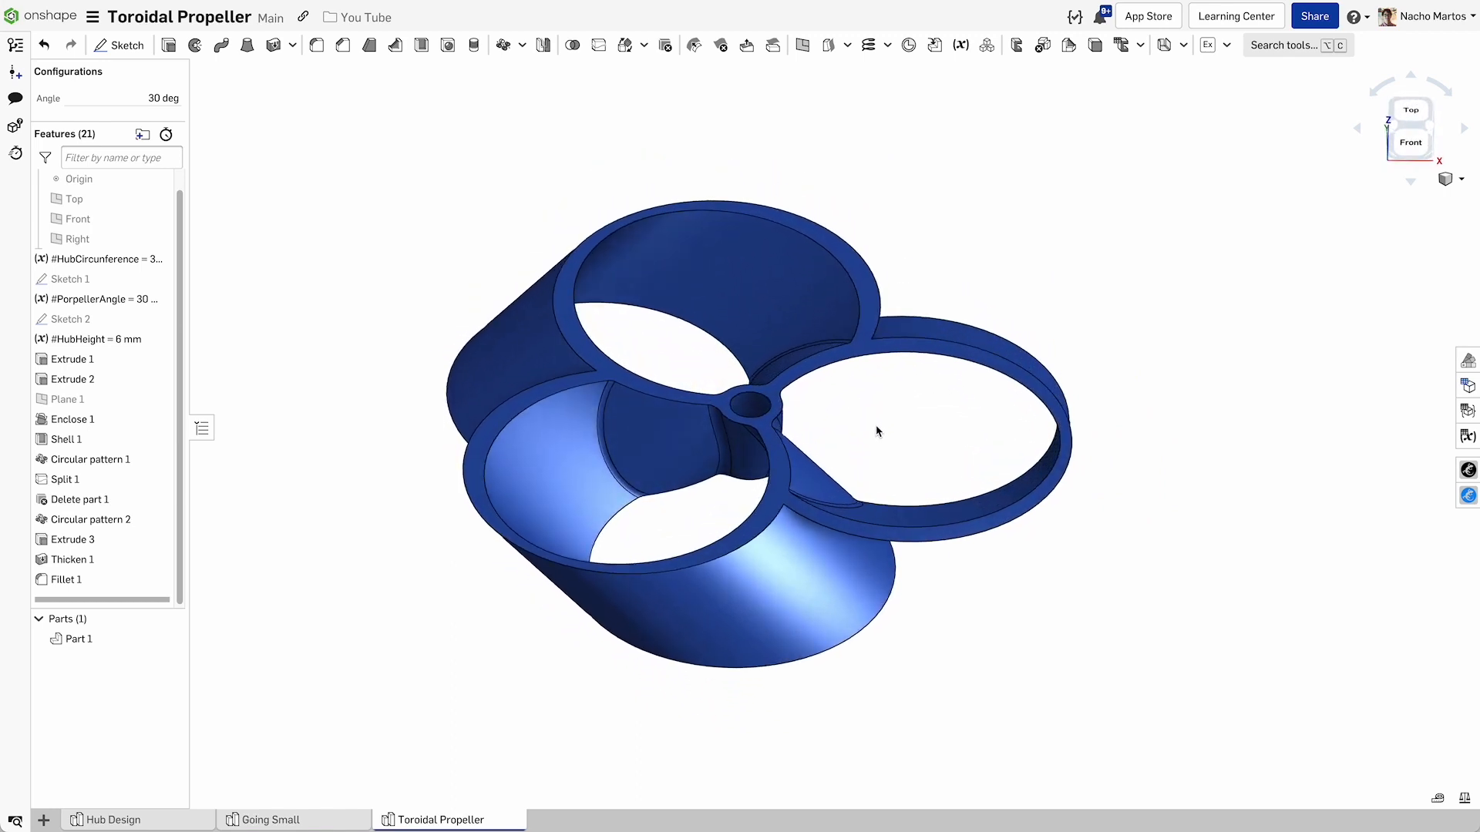